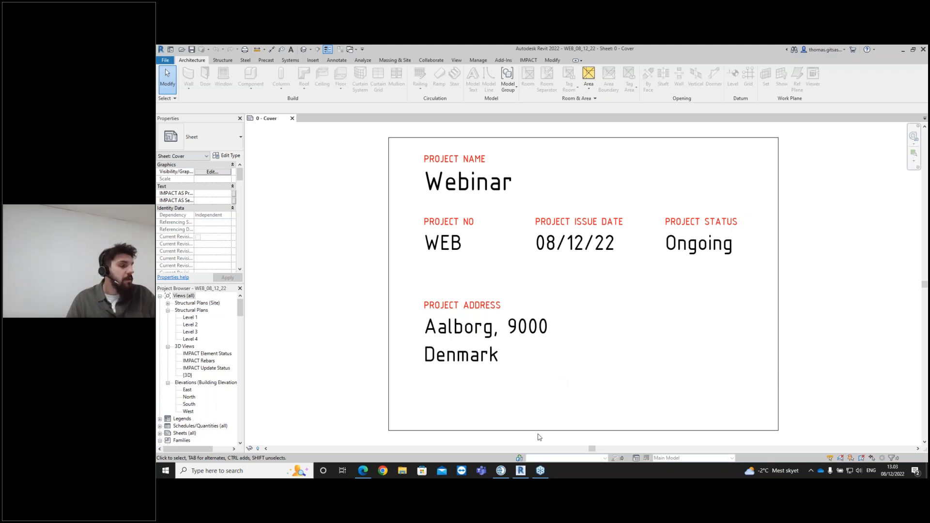
- Switch to IMPACT Project Manager and review the building's floors and the project's Revit files
mouse_move(506, 471)
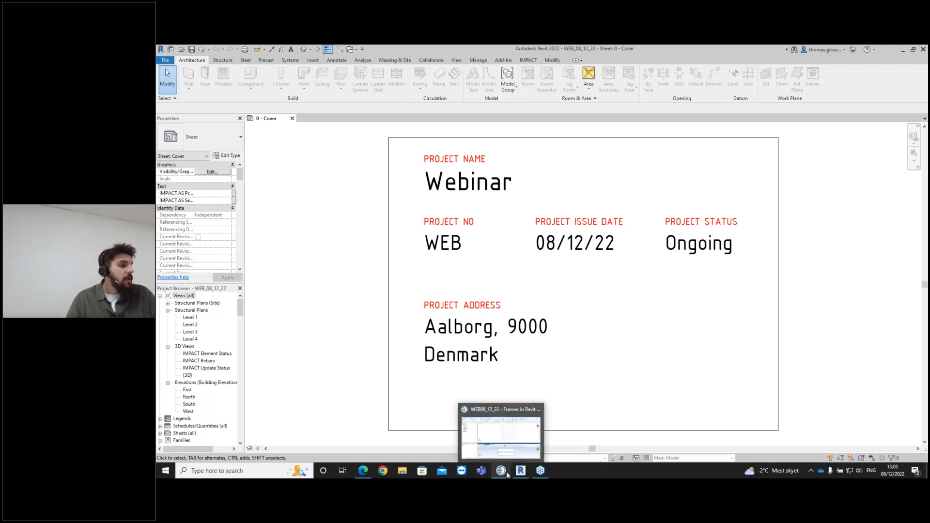
click(506, 471)
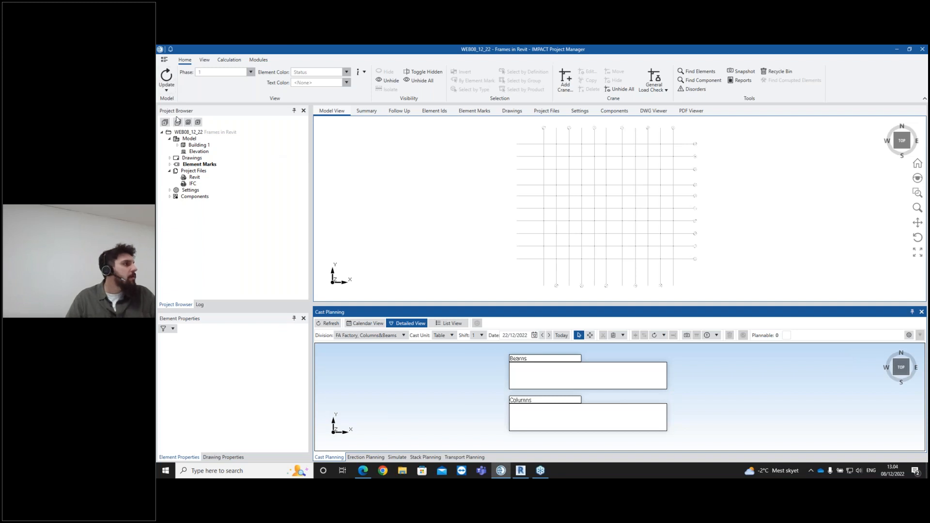
click(177, 145)
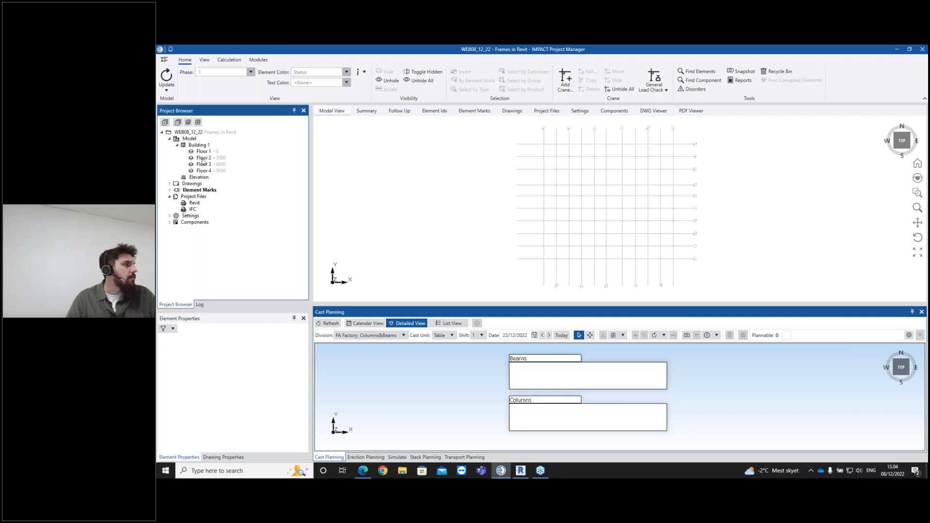
double_click(194, 202)
click(350, 158)
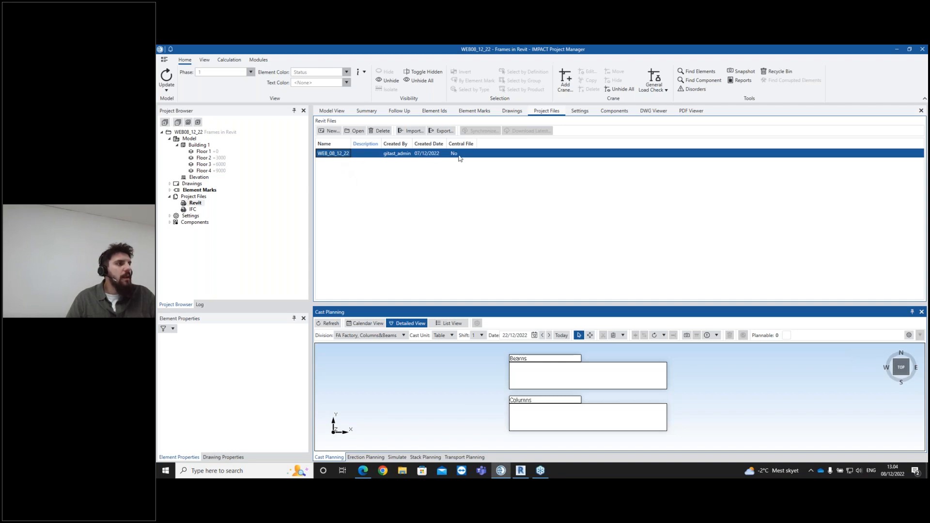
right_click(395, 156)
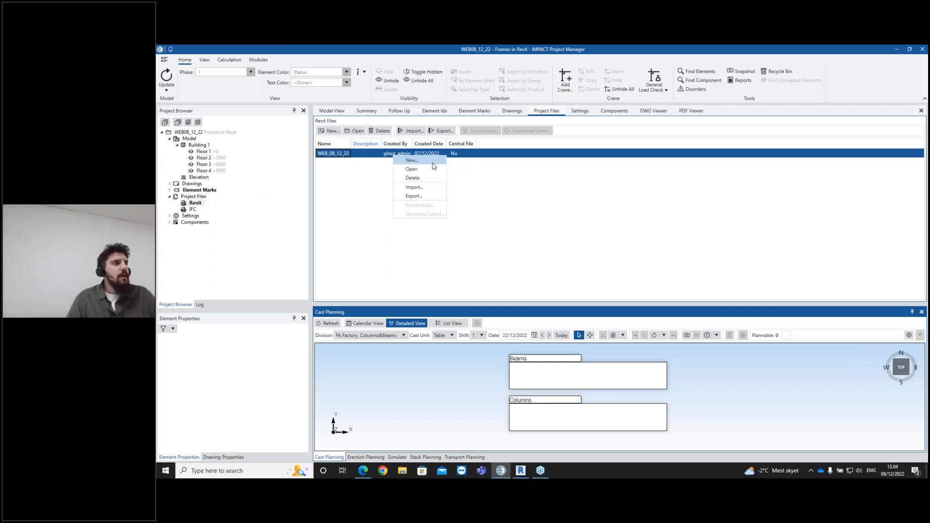
click(521, 470)
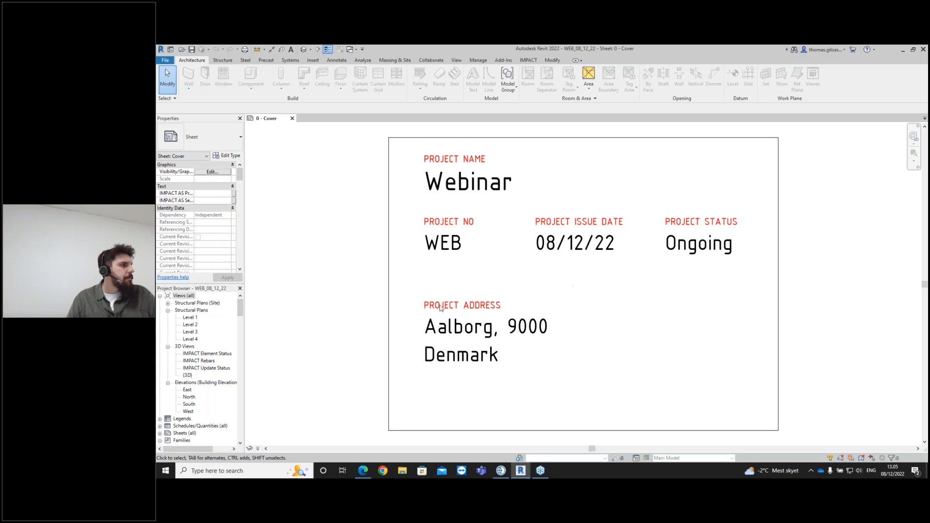
click(501, 470)
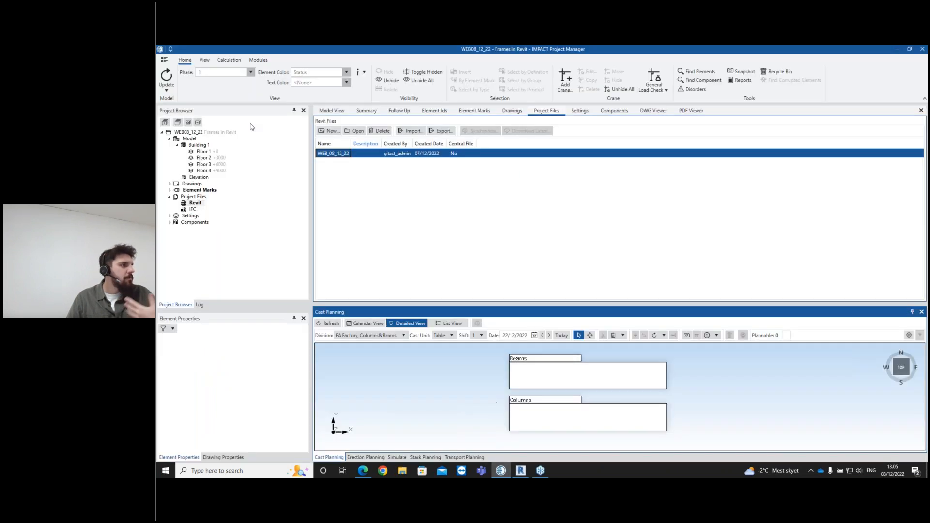
click(896, 51)
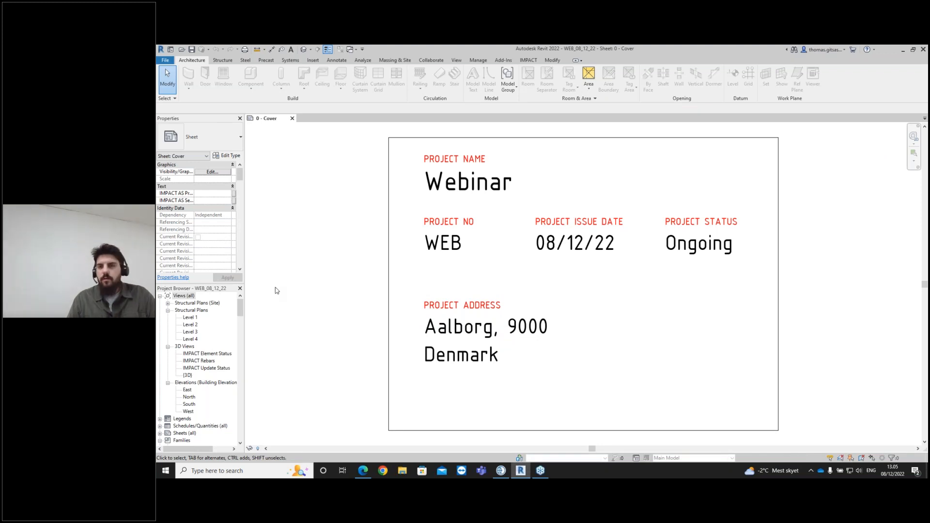
- Open the Level 1 structural plan
double_click(191, 318)
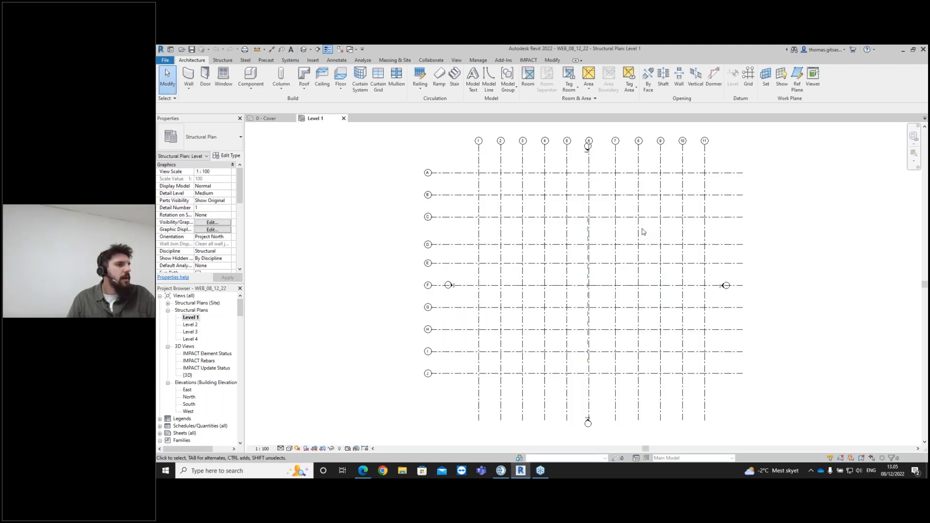
scroll(641, 230, up, 1)
scroll(594, 187, down, 1)
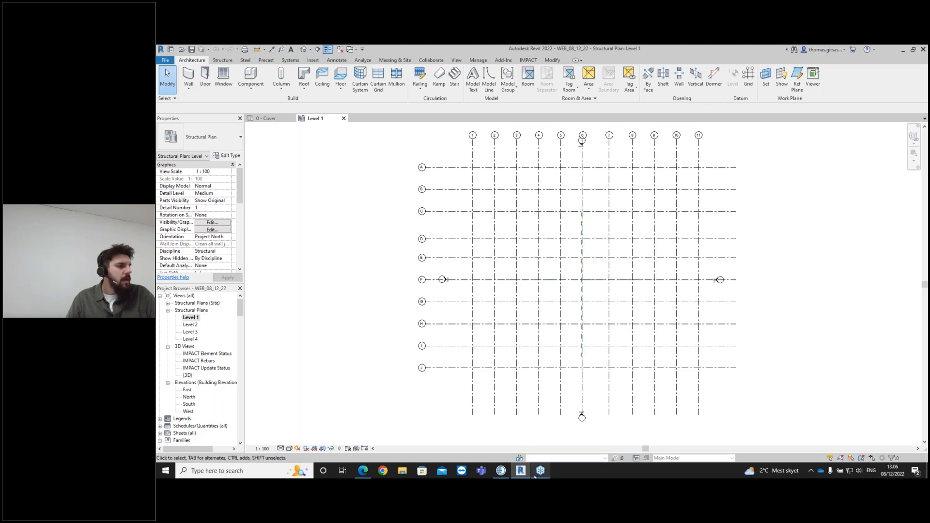
click(503, 472)
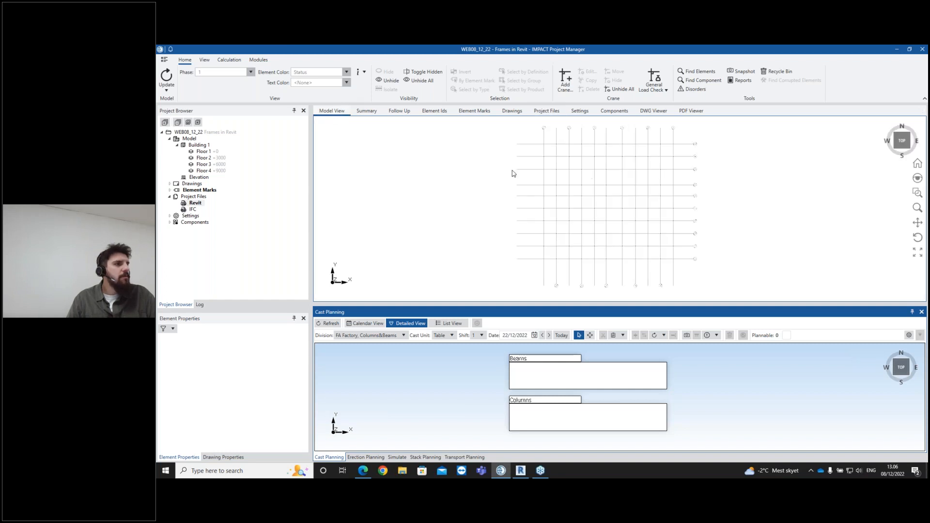
click(897, 53)
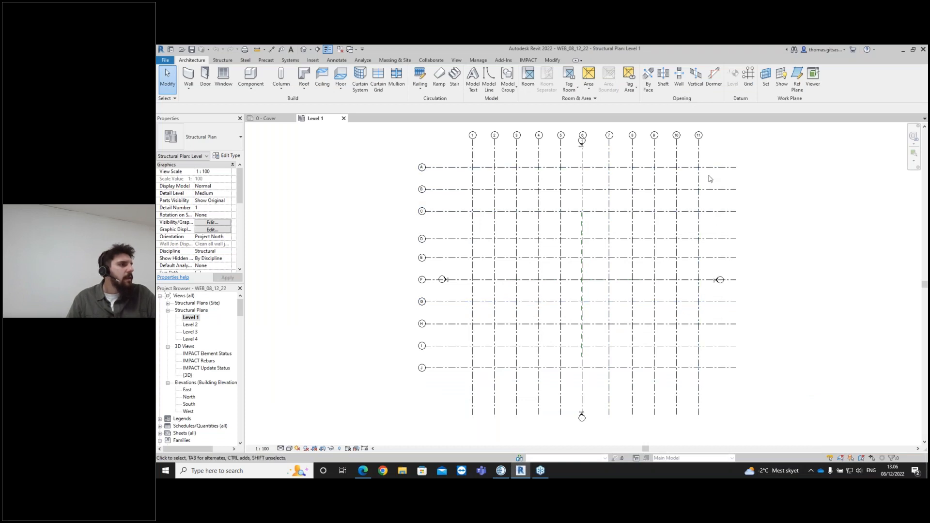
- Add a new vertical grid line 4000 mm to the right of grid 11
click(753, 86)
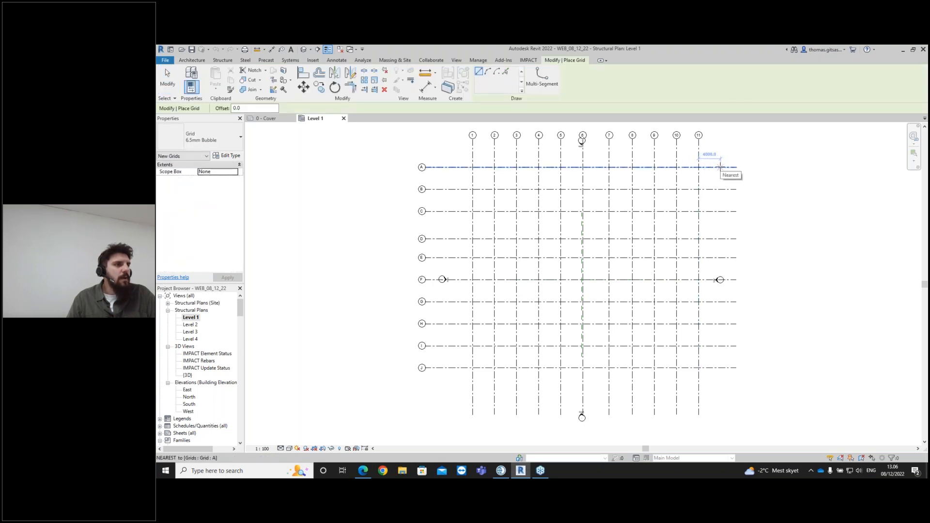
click(720, 167)
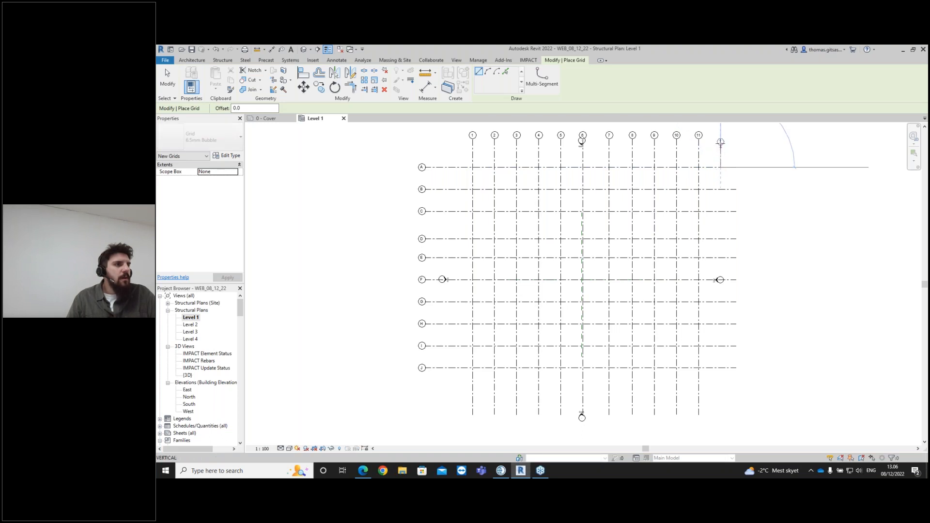
click(720, 140)
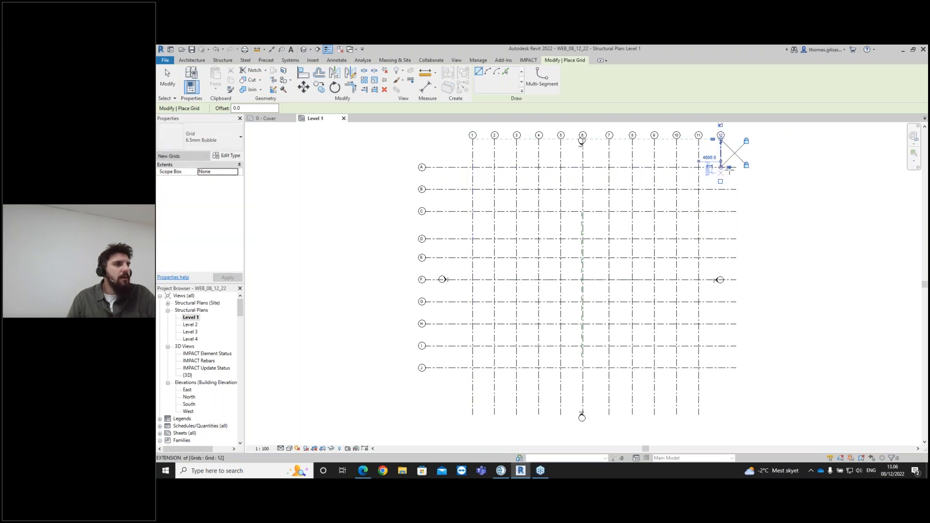
scroll(739, 178, up, 1)
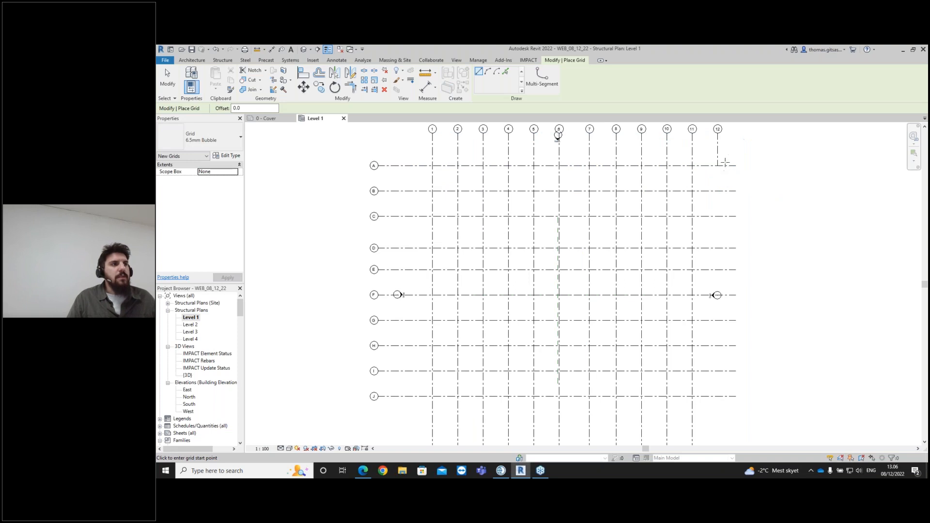
key(Escape)
key(Escape)
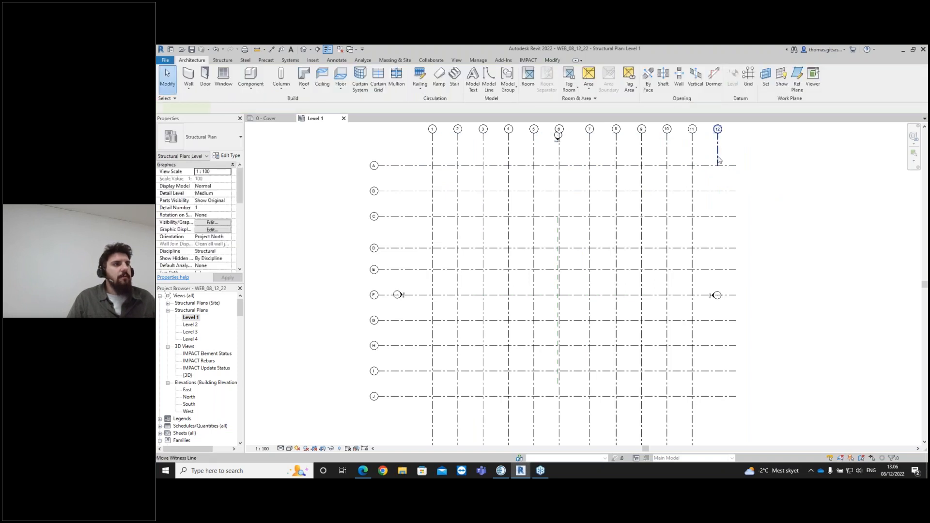
- Extend the new grid 12 downward so its lower end matches the other vertical grids
click(718, 150)
drag(720, 207, 719, 429)
scroll(720, 431, down, 1)
middle_drag(719, 429, 710, 388)
drag(710, 387, 708, 408)
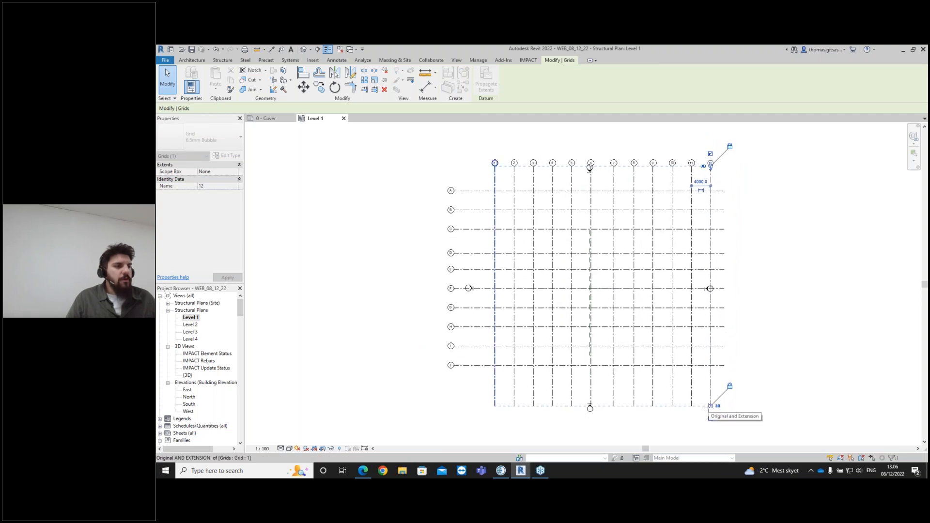
click(758, 379)
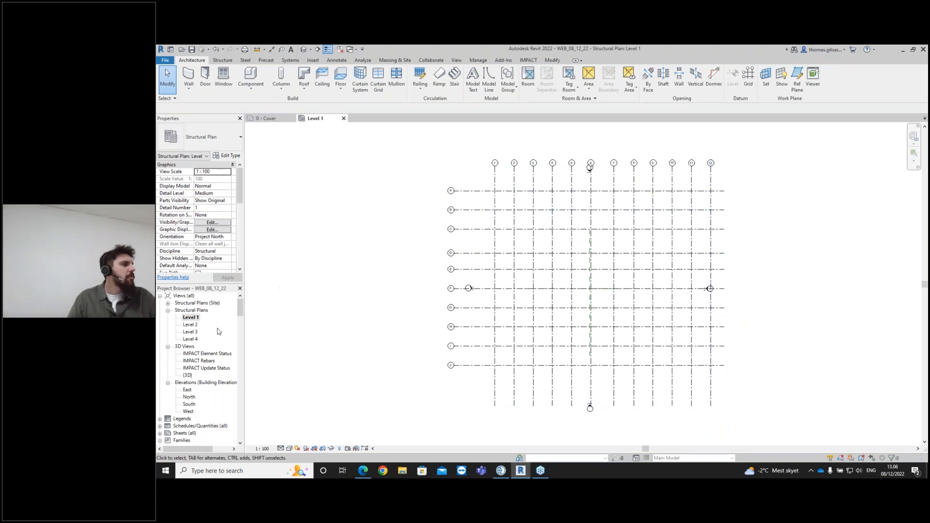
- Link all remaining unlinked gridlines, including grid 12, to IMPACT through Manage Gridlines and apply the changes
click(194, 318)
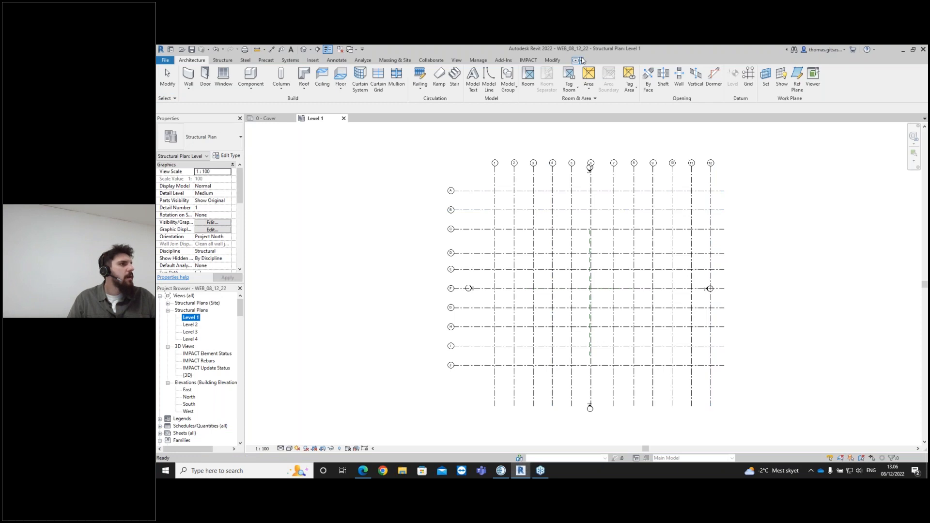
click(529, 60)
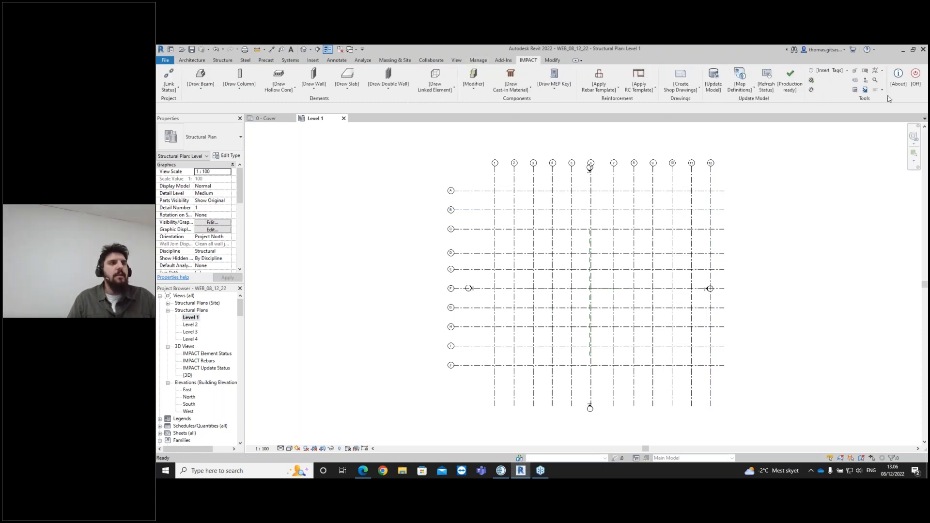
click(174, 91)
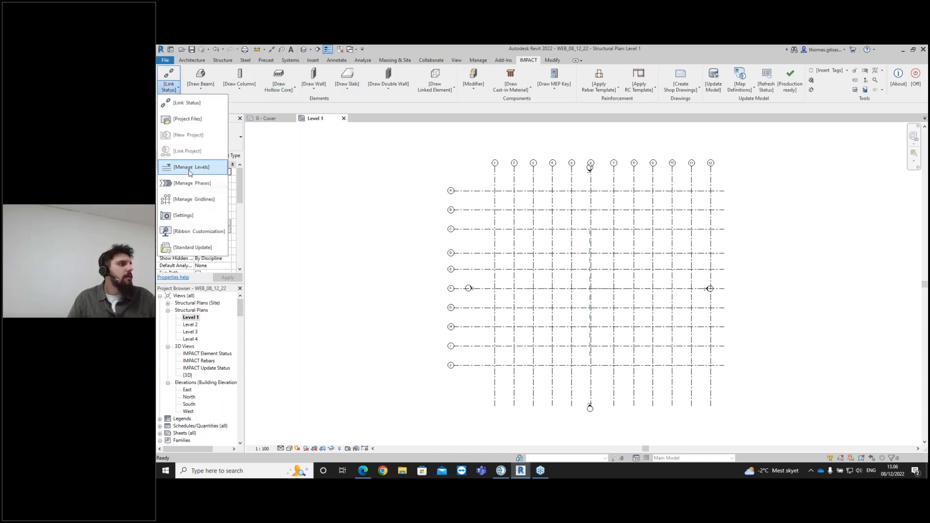
click(191, 203)
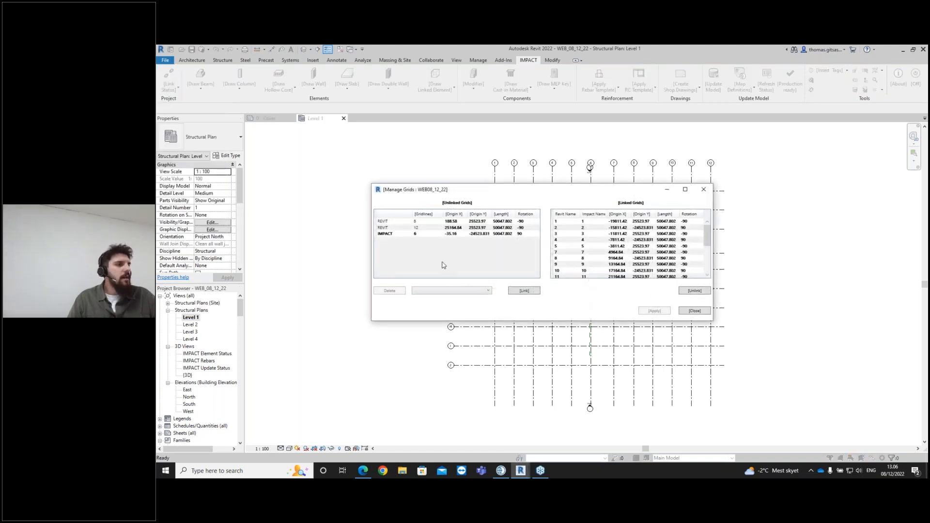
click(440, 235)
click(525, 290)
click(481, 227)
click(525, 290)
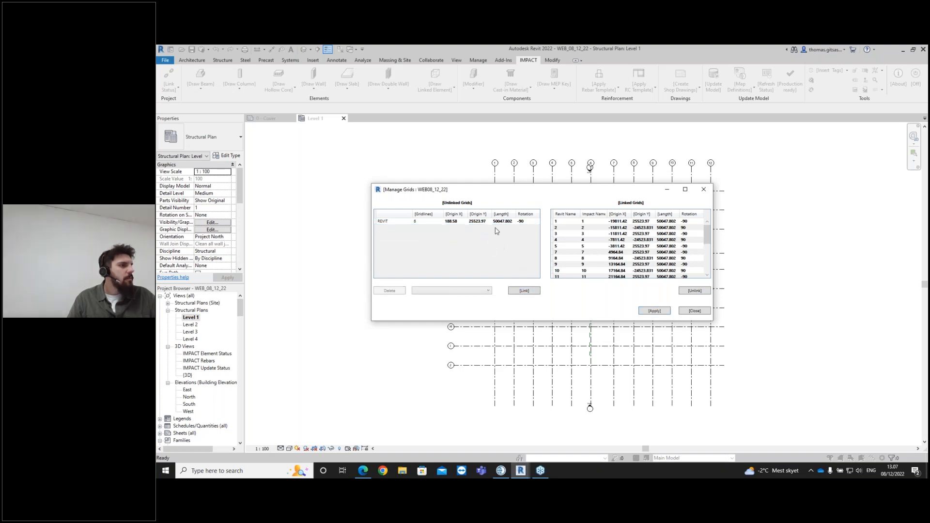
click(497, 221)
click(525, 291)
click(654, 310)
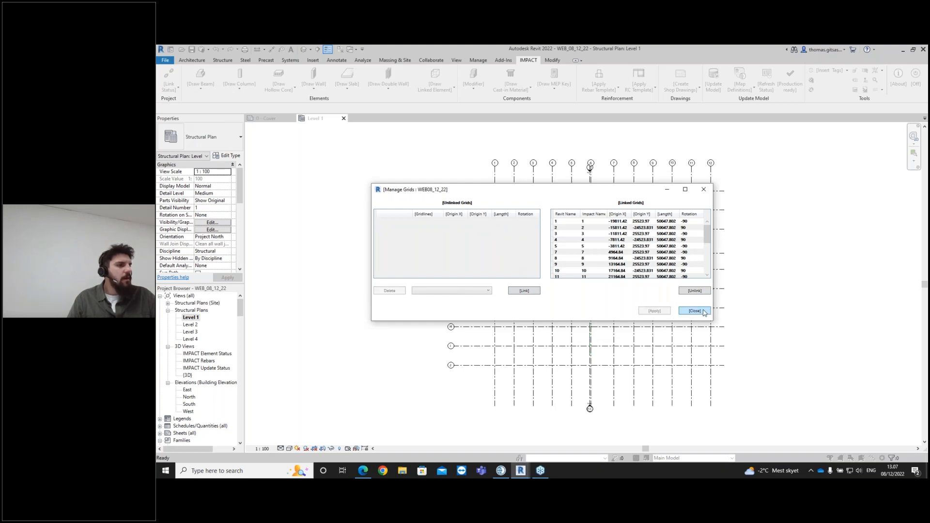
click(695, 311)
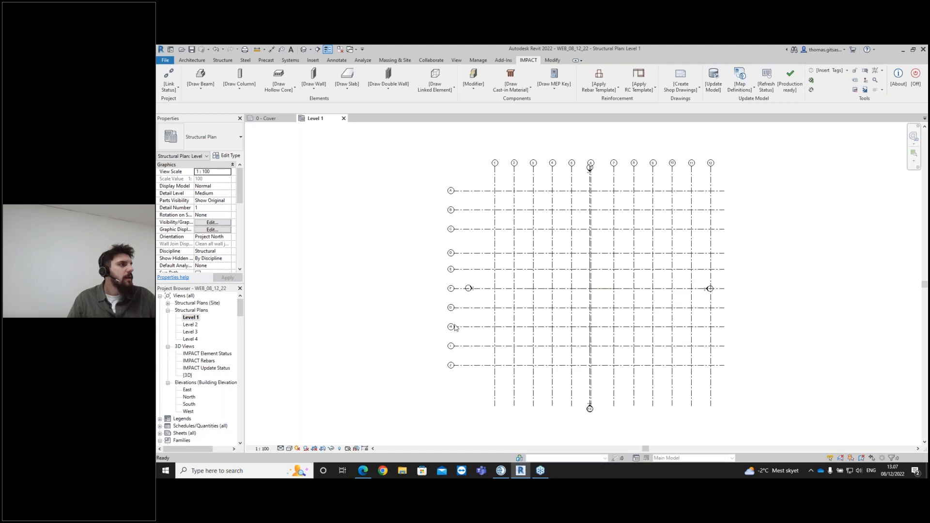
- Review the linked levels and their elevations in the IMPACT Manage Levels dialog
scroll(216, 357, down, 1)
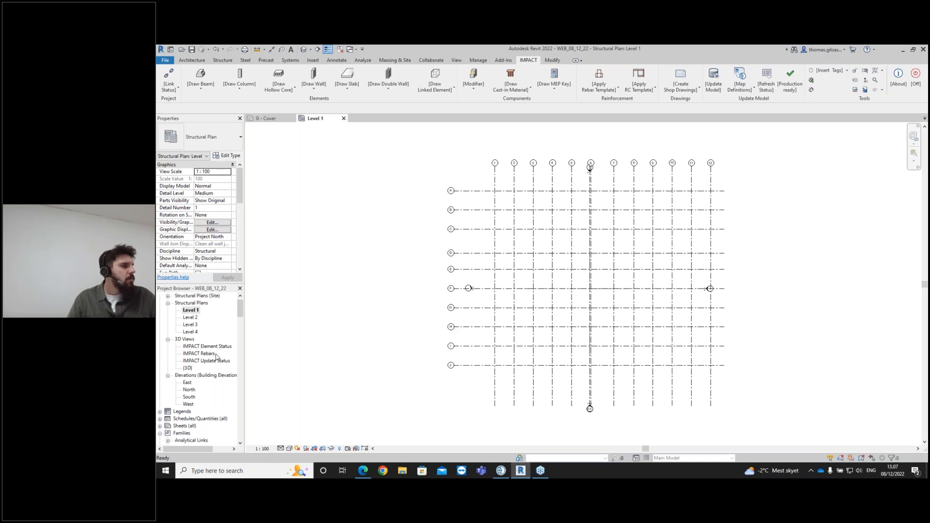
click(169, 85)
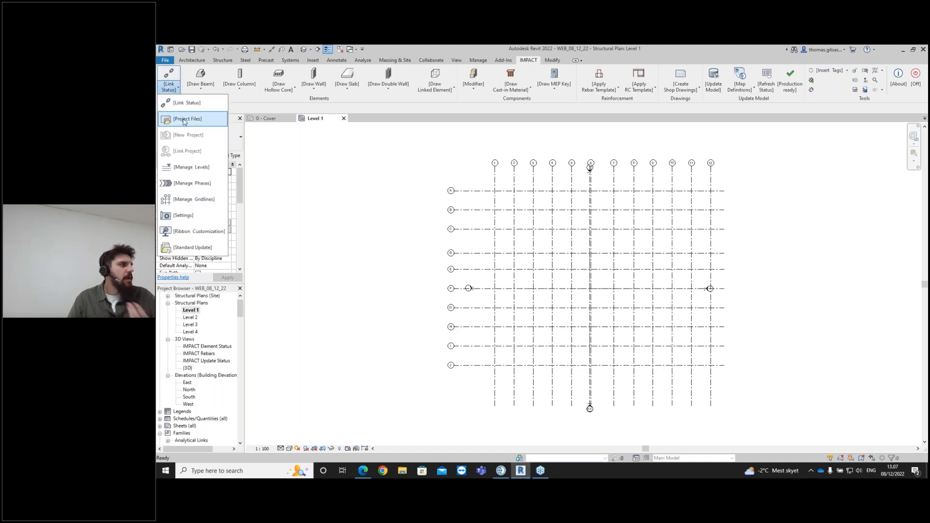
click(203, 167)
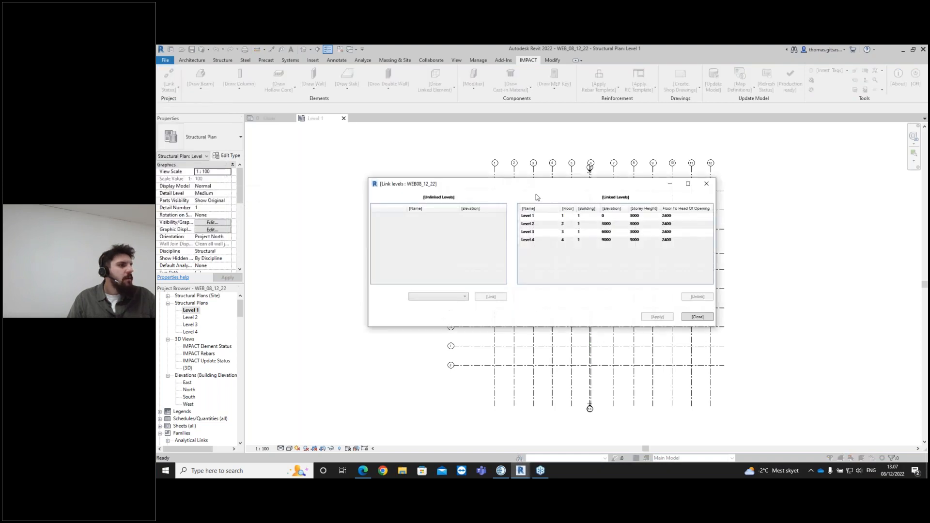
click(576, 219)
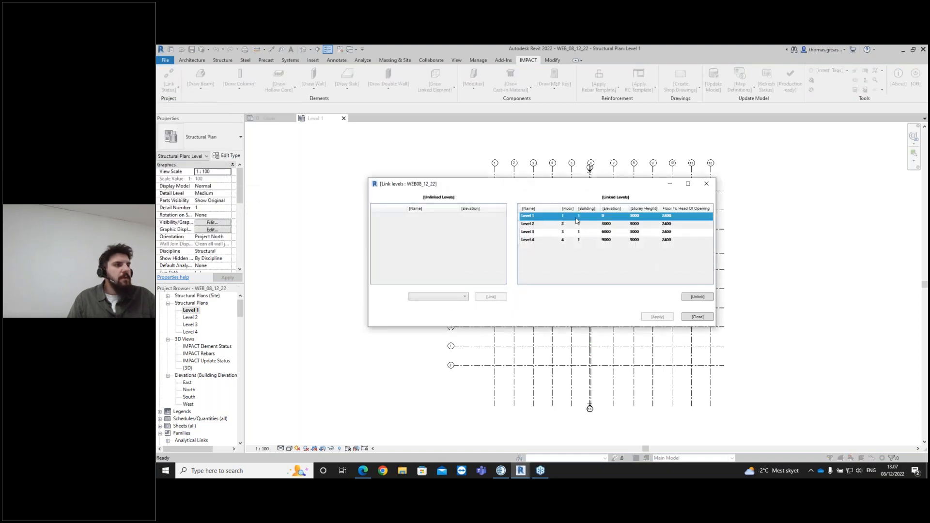
click(613, 225)
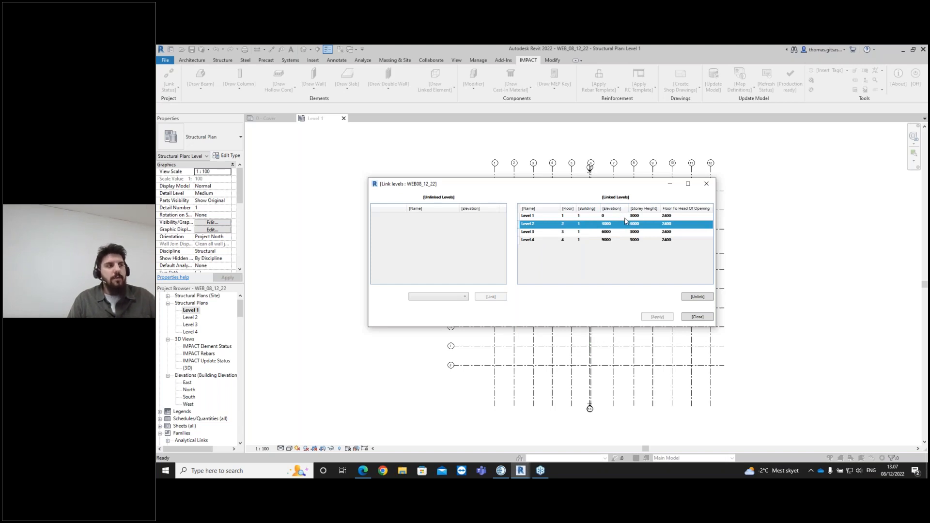
click(628, 233)
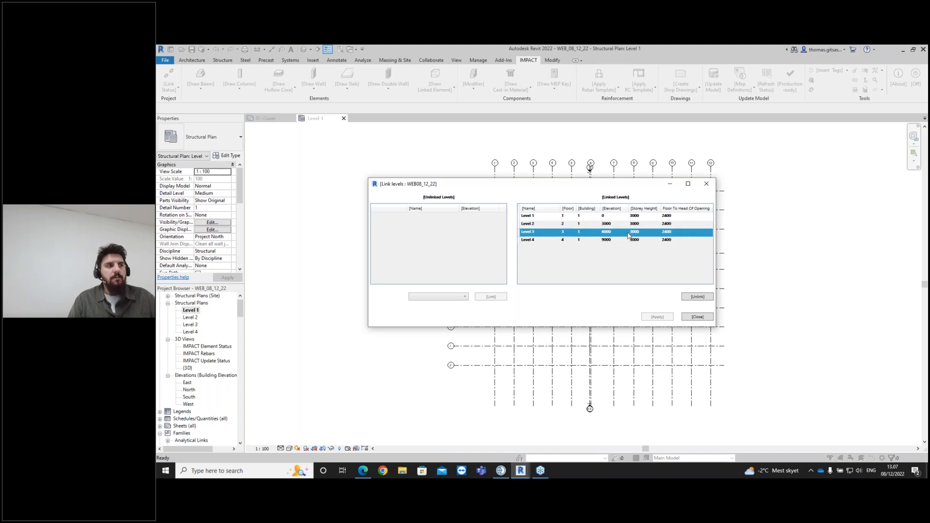
click(629, 240)
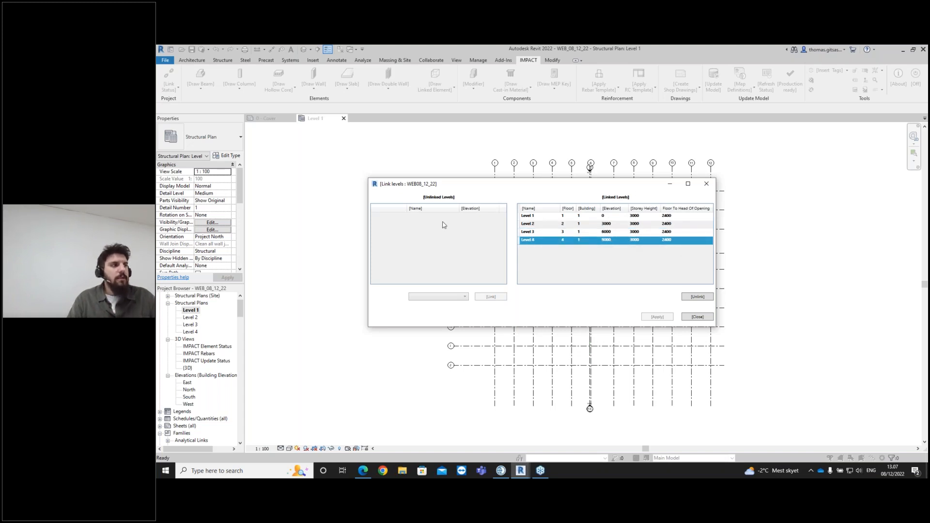
click(697, 317)
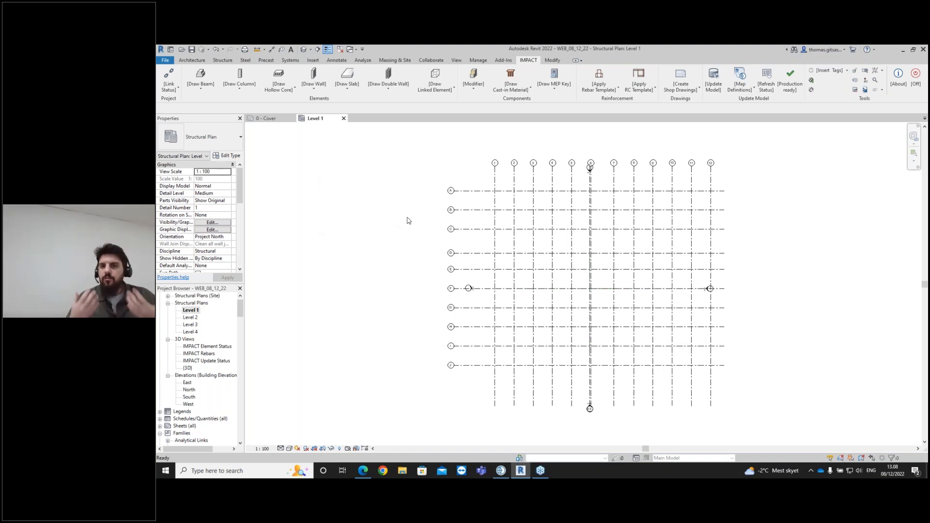
- Open IMPACT's Draw Column and pick the Rectangular section type with the RC50X50 section
click(239, 82)
click(252, 100)
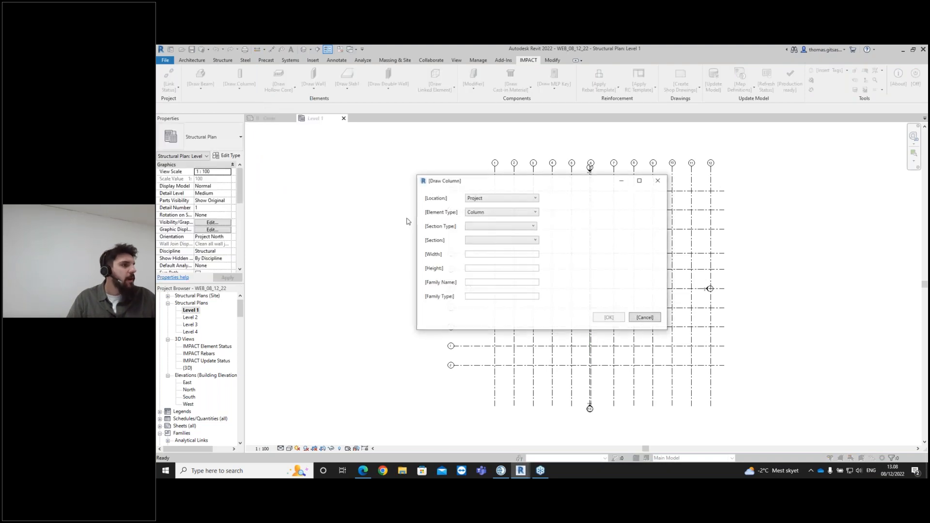
click(500, 226)
click(504, 237)
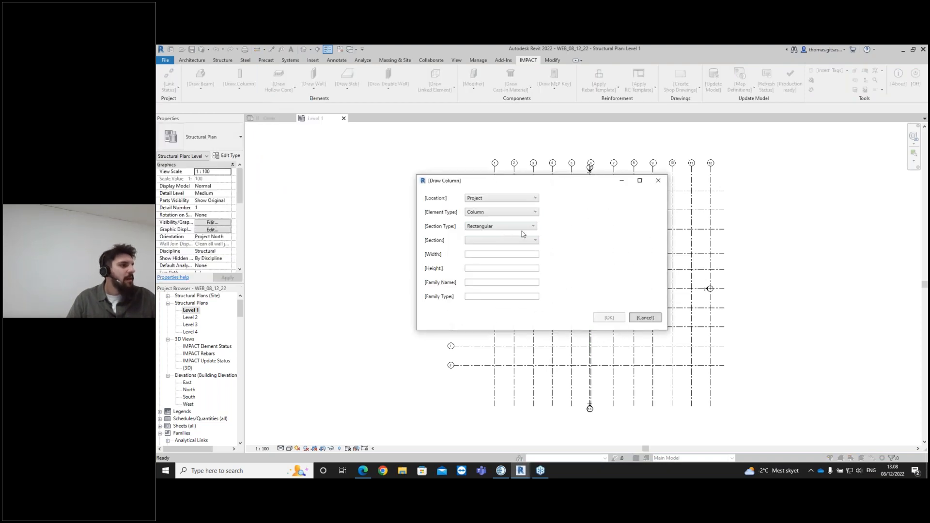
click(508, 240)
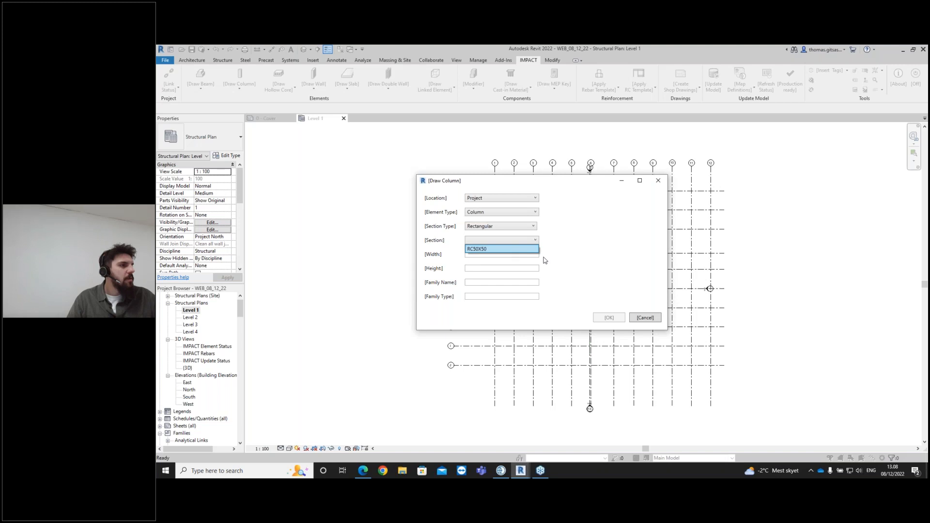
click(533, 249)
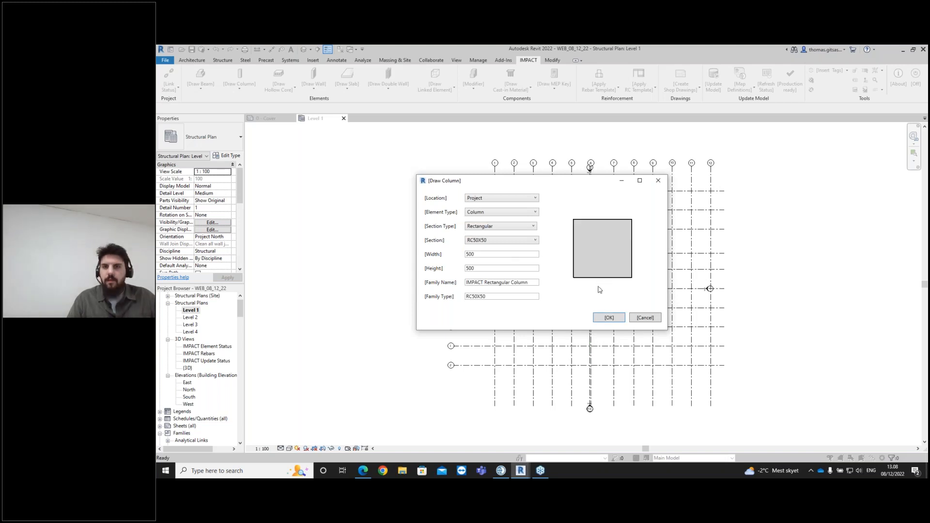
click(648, 319)
- Start placing a structural column and set its placement to Height up to Level 2
key(c)
key(l)
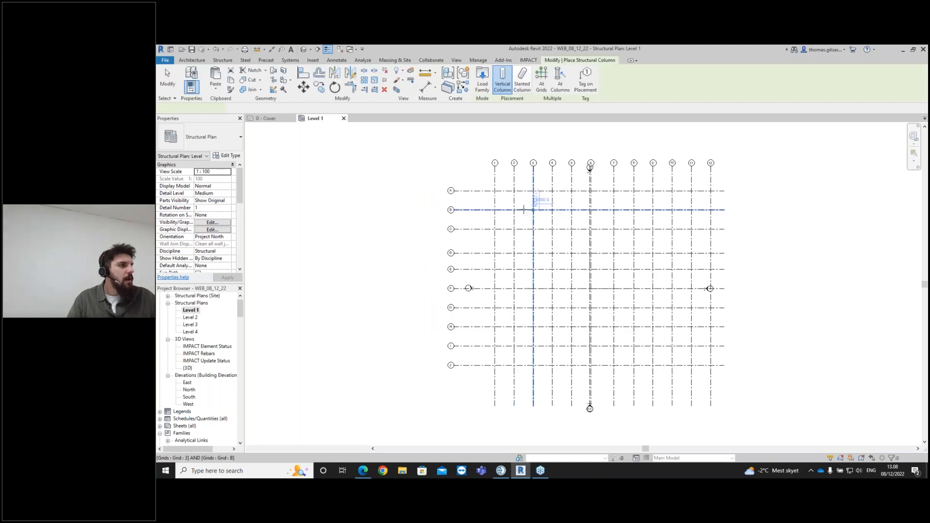
scroll(514, 212, up, 4)
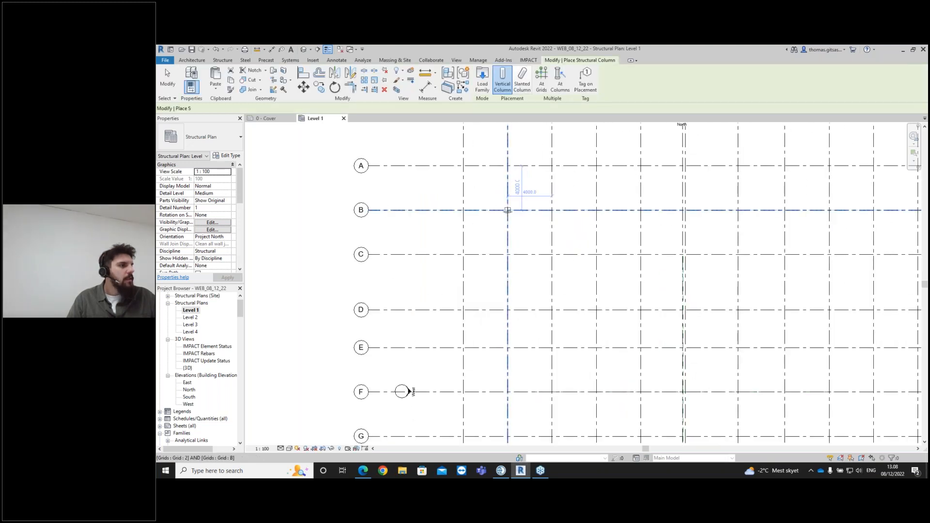
scroll(509, 208, up, 2)
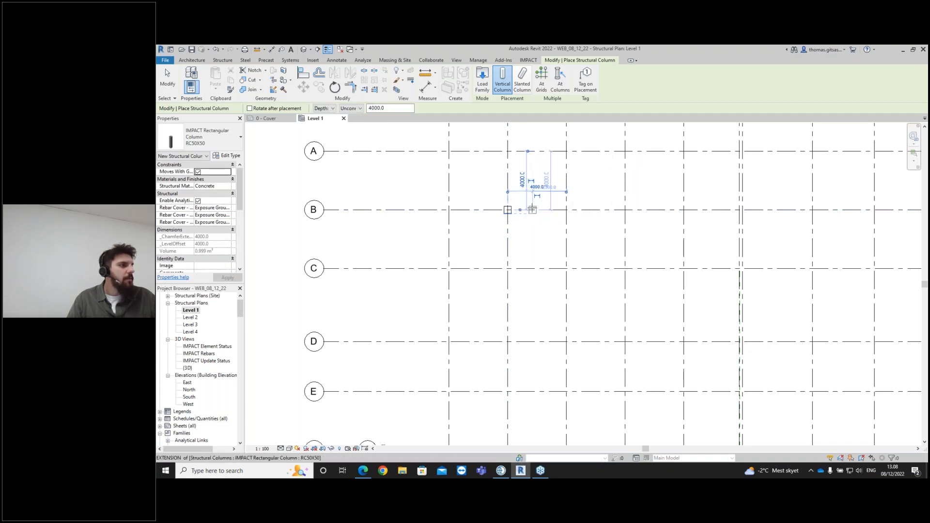
key(Escape)
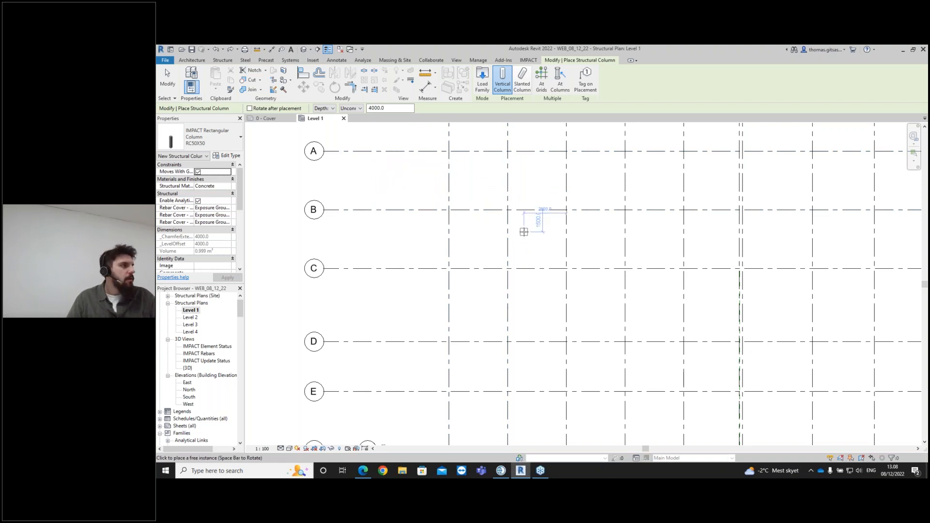
click(332, 109)
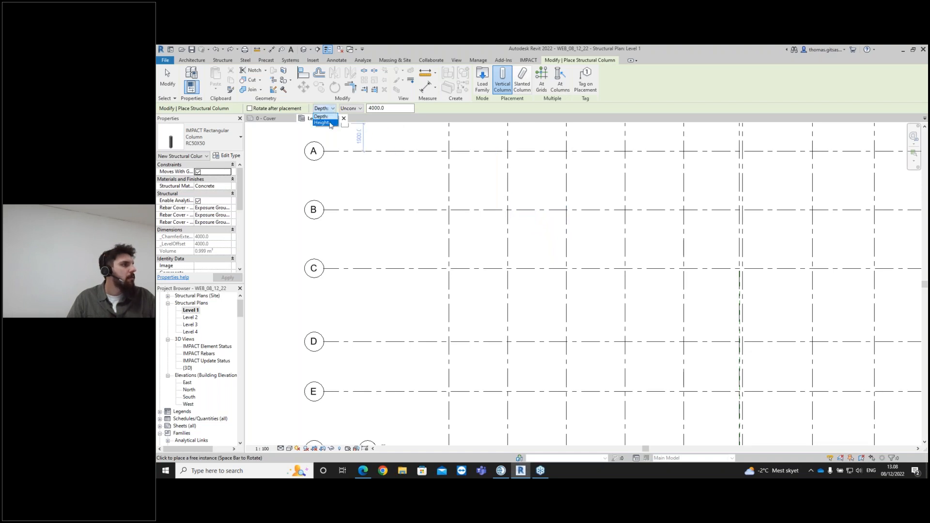
click(330, 123)
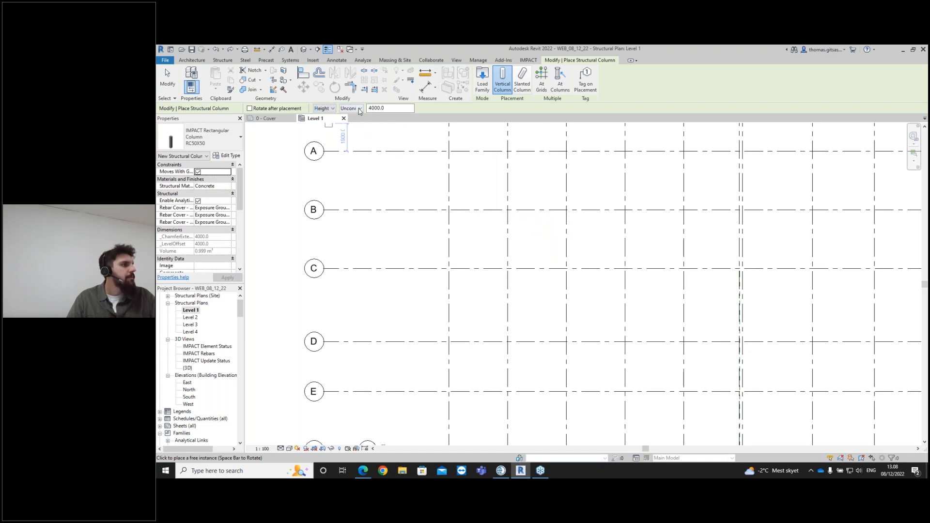
click(359, 109)
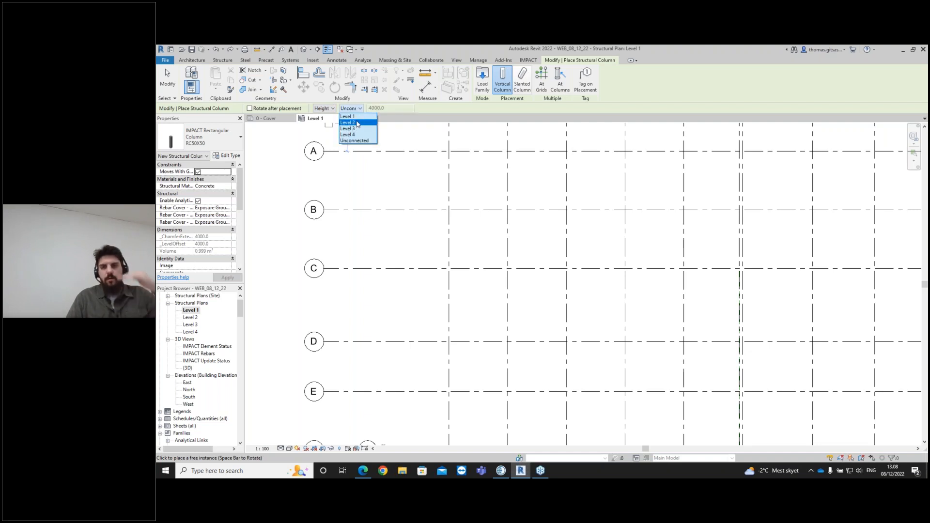
click(356, 123)
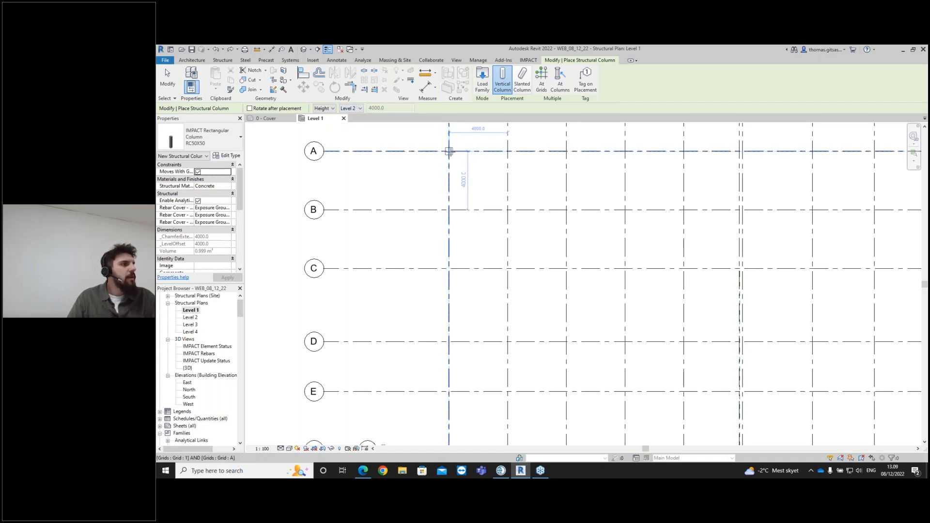
- Place RC50X50 columns at several grid intersections along grid B
click(508, 211)
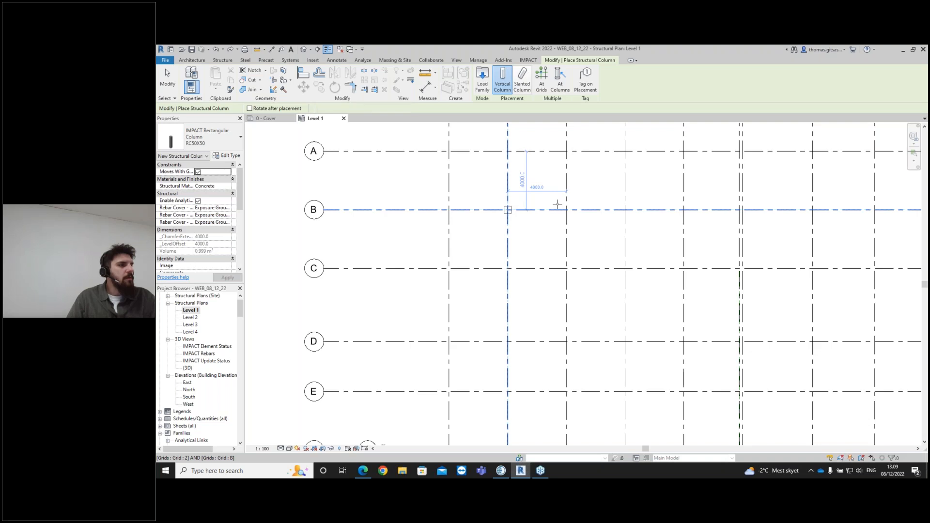
click(625, 210)
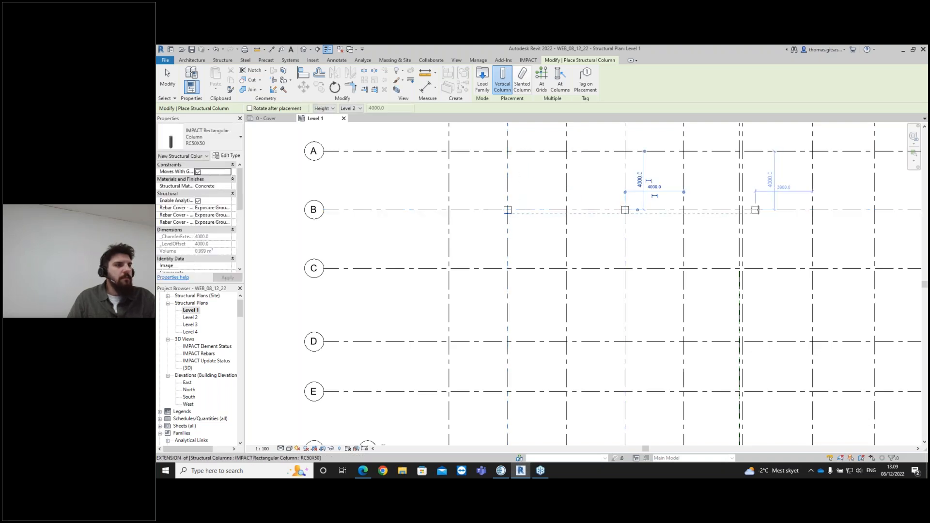
scroll(755, 209, down, 3)
scroll(698, 205, up, 3)
click(681, 221)
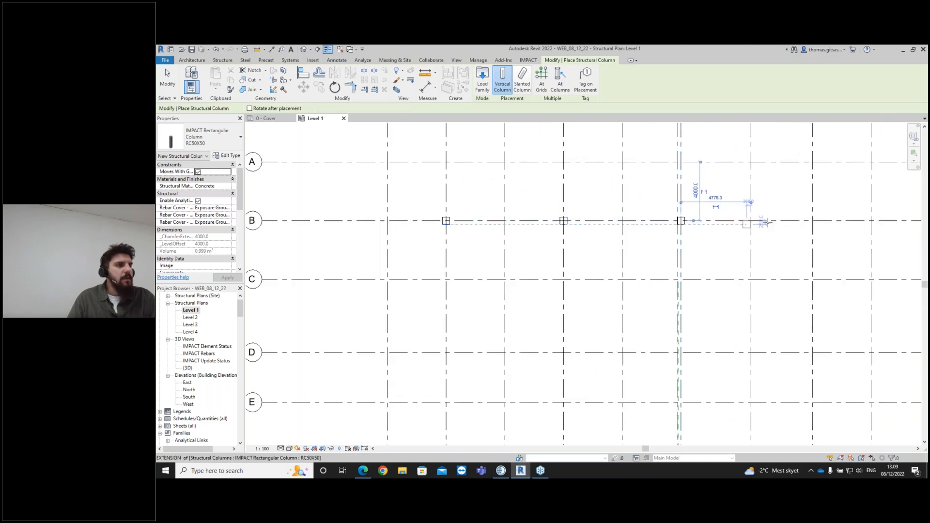
click(812, 221)
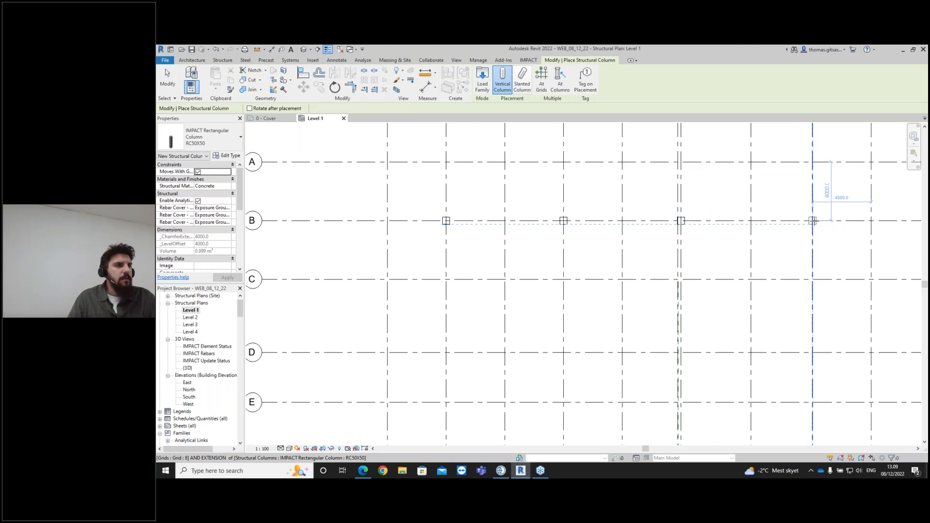
scroll(848, 252, down, 2)
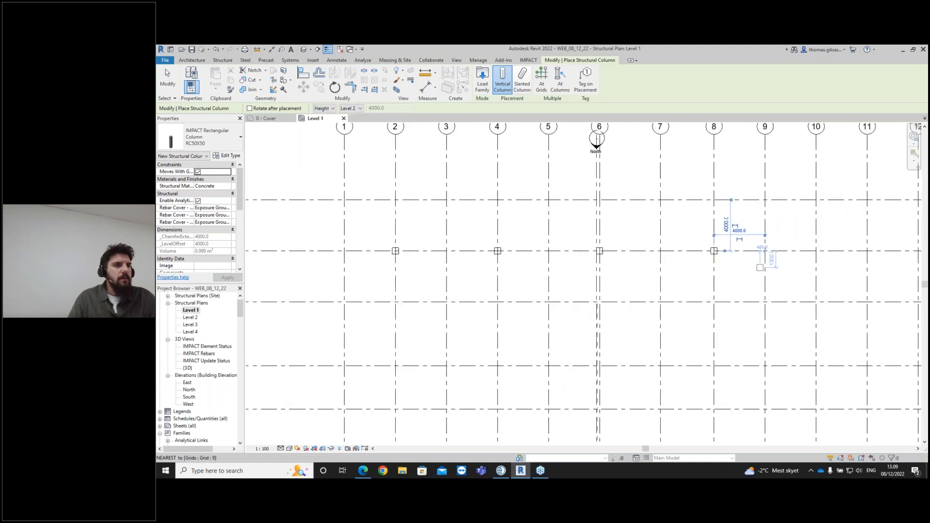
click(765, 251)
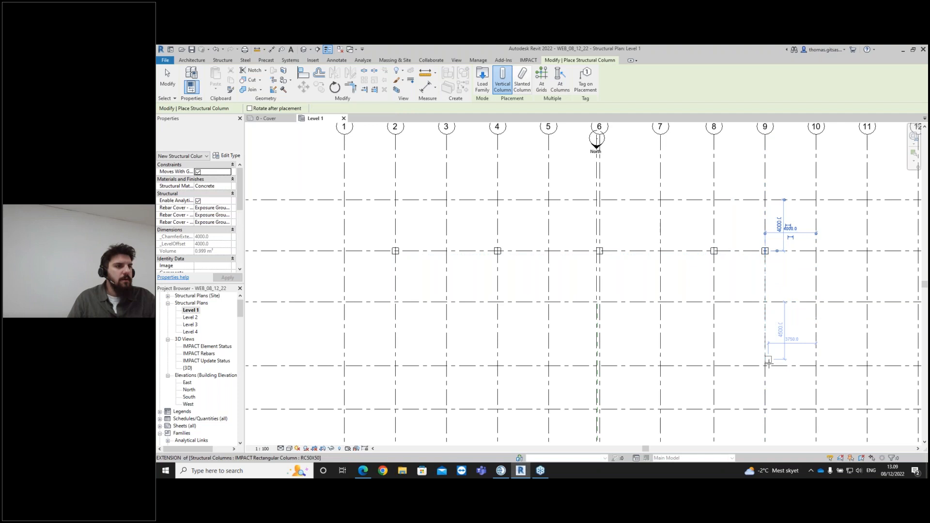
- Place columns at grid intersections along grids F and D
scroll(769, 402, down, 1)
middle_drag(768, 402, 745, 310)
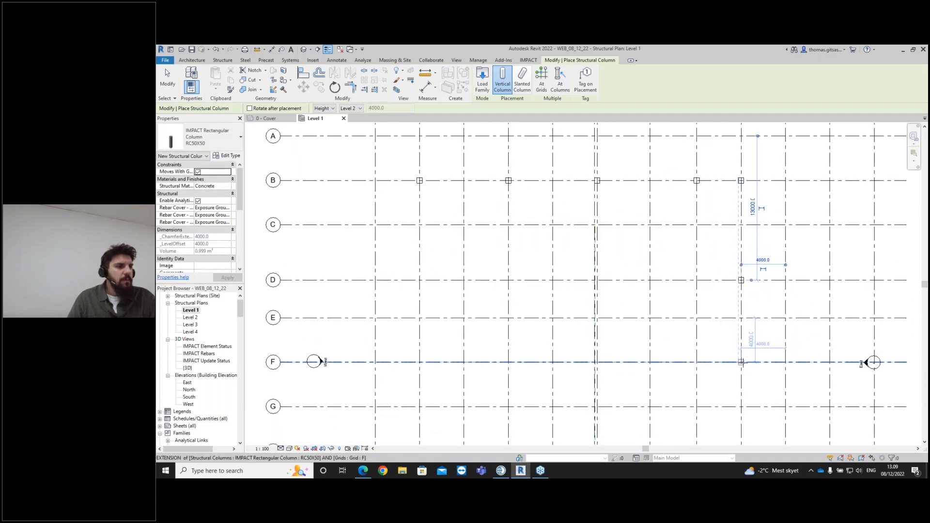
click(741, 362)
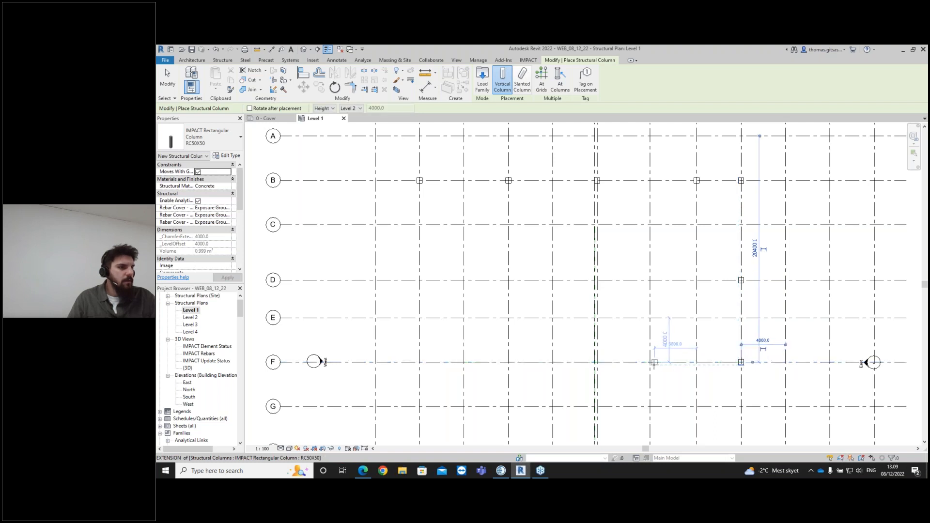
click(650, 361)
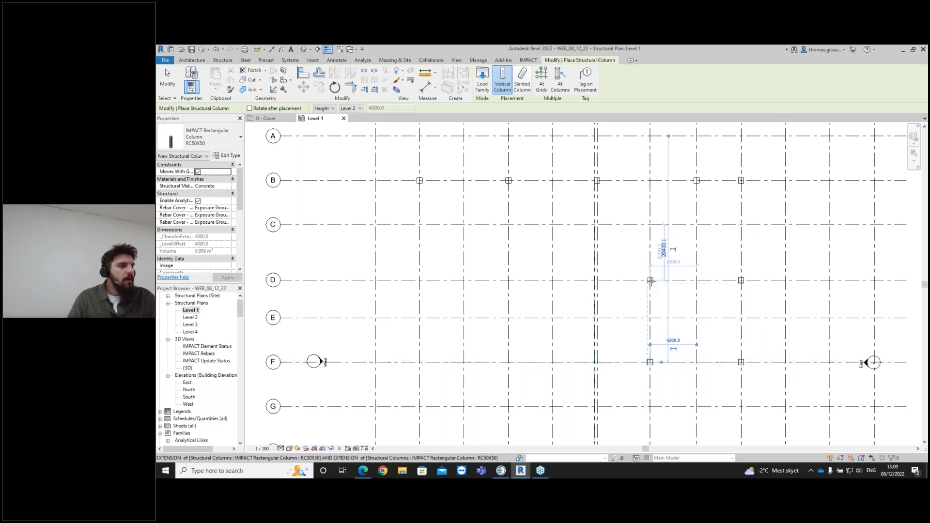
click(650, 280)
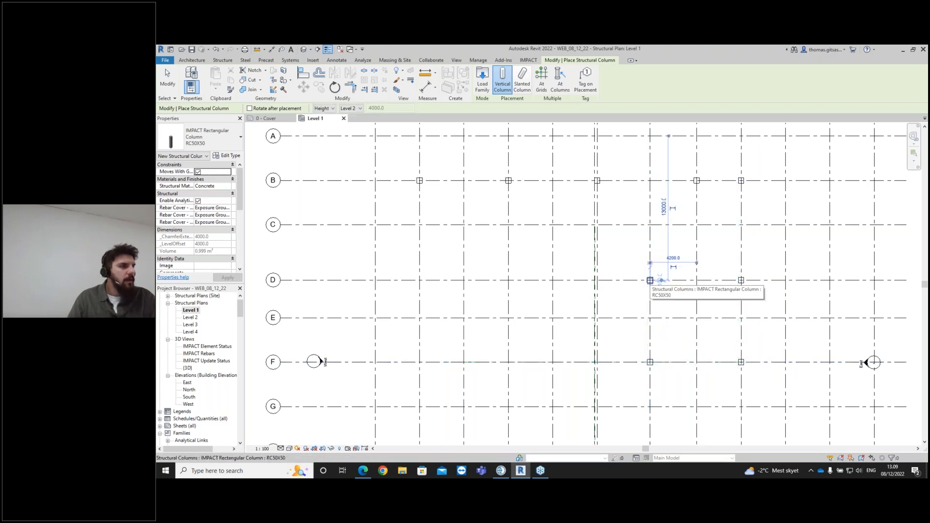
scroll(603, 279, up, 2)
click(595, 280)
- Place further columns on grid D and one more on grid B, then leave the column tool
scroll(506, 295, down, 2)
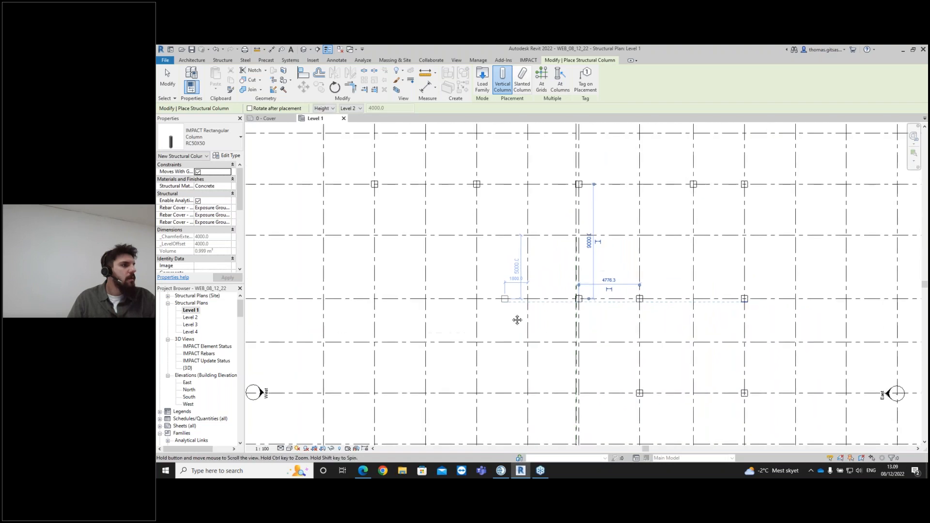
click(491, 320)
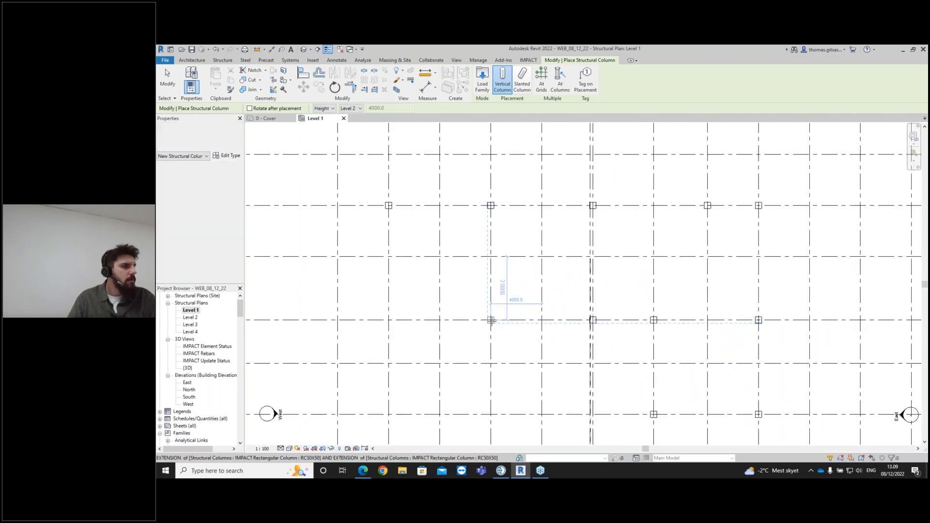
click(400, 320)
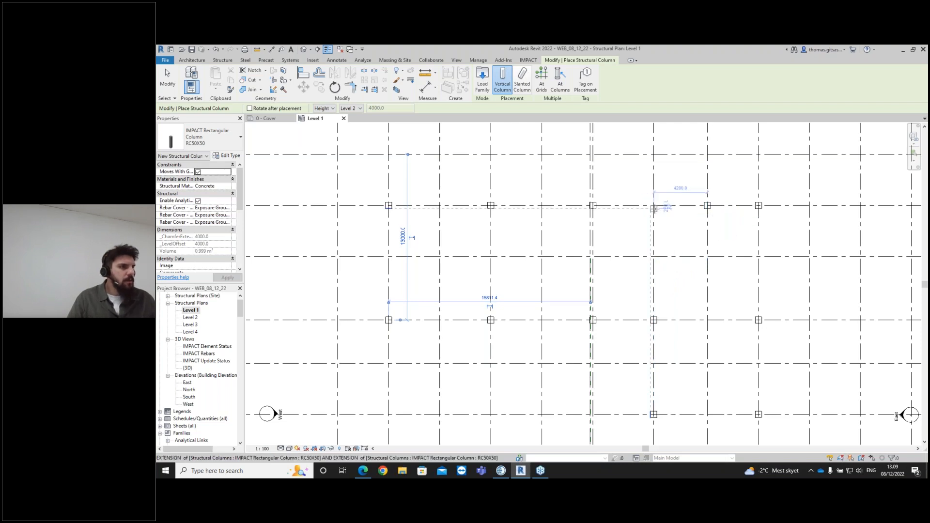
click(654, 205)
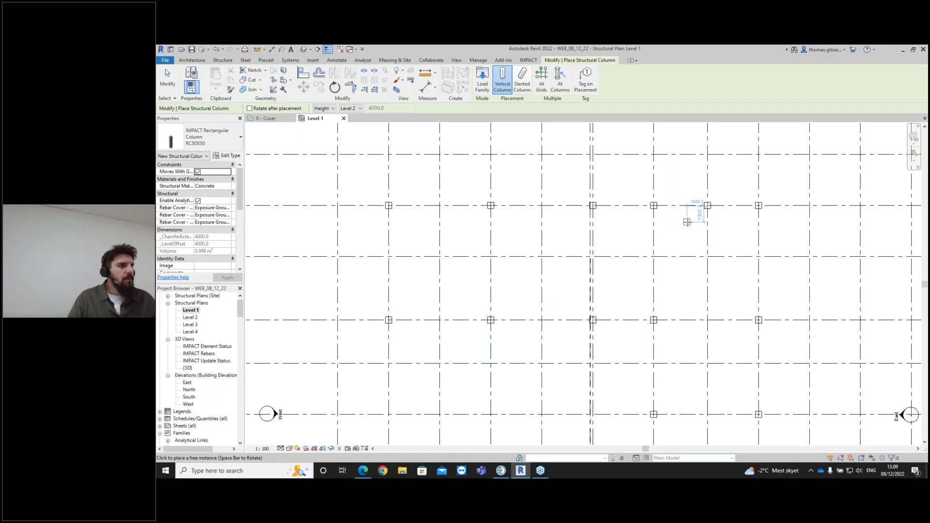
key(Escape)
key(Escape)
click(709, 207)
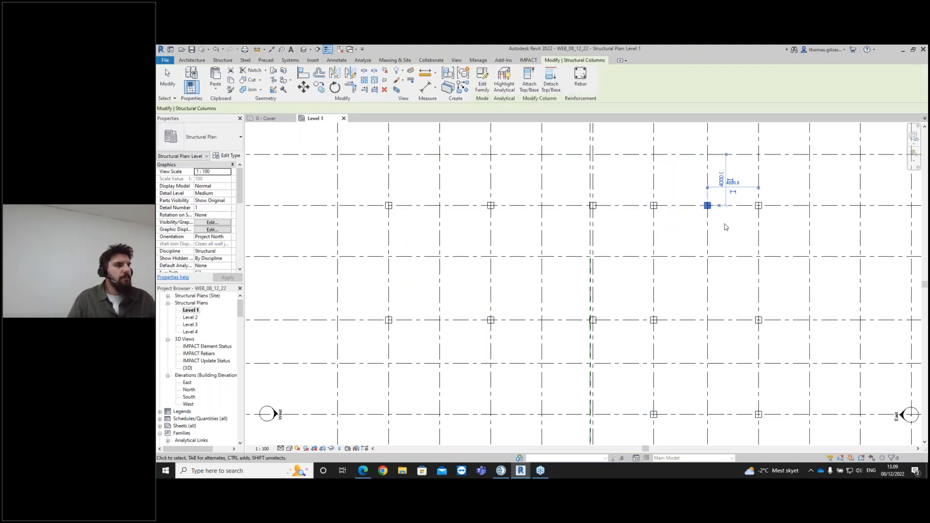
click(717, 253)
scroll(698, 307, down, 3)
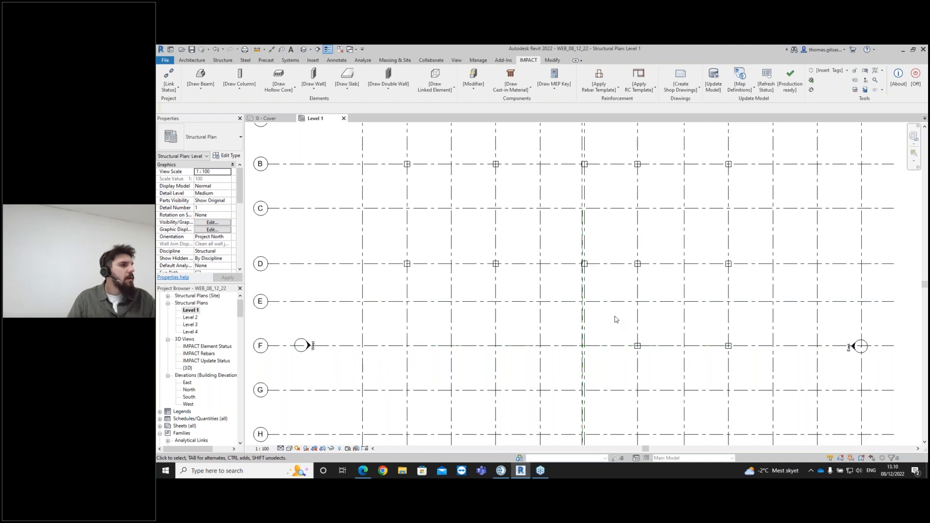
- Examine the placed columns in the 3D view and in the Level 2 structural plan
double_click(187, 368)
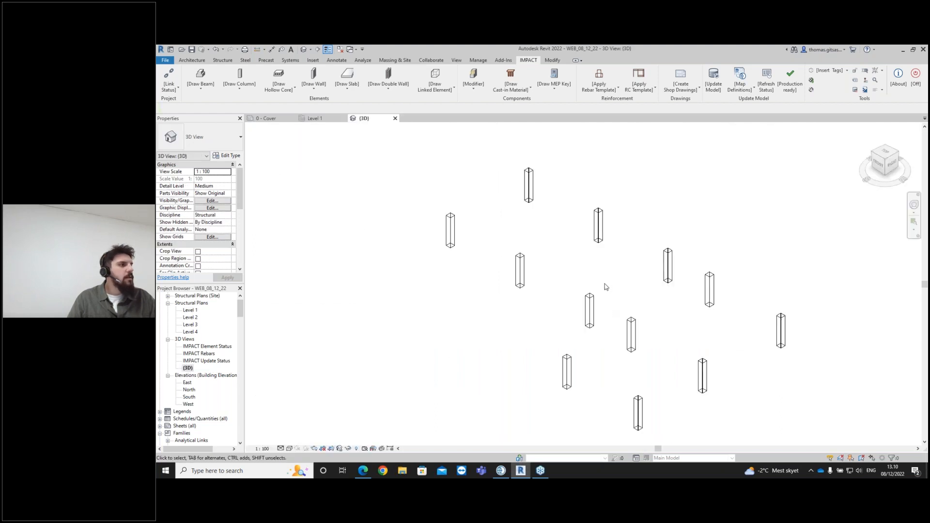
middle_drag(614, 343, 627, 296)
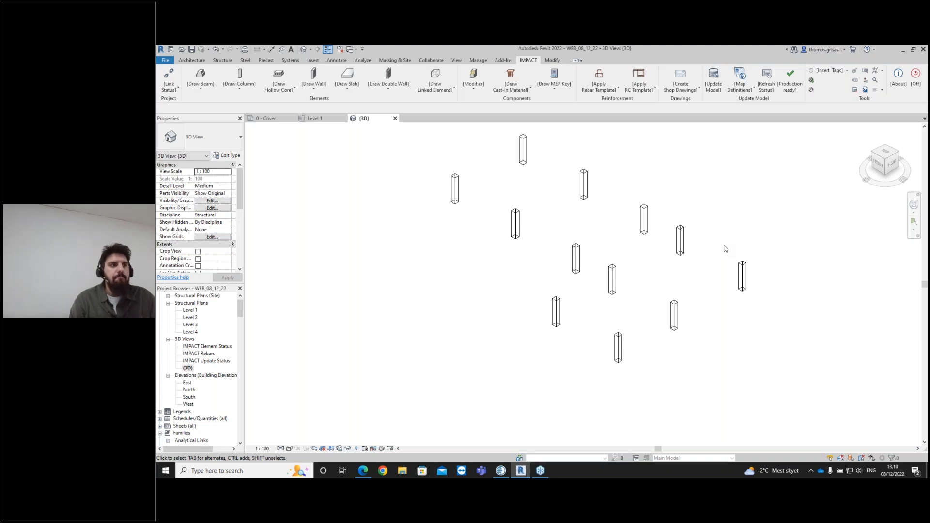
double_click(193, 317)
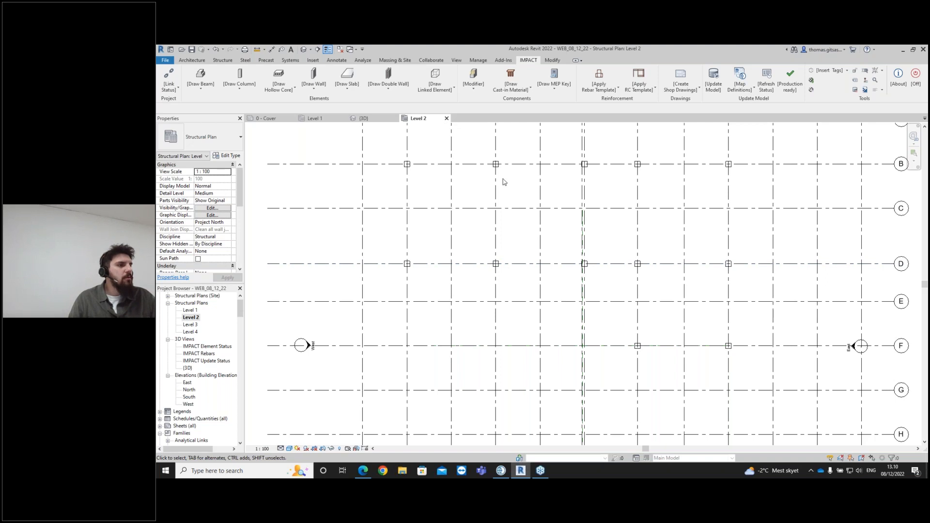
click(582, 198)
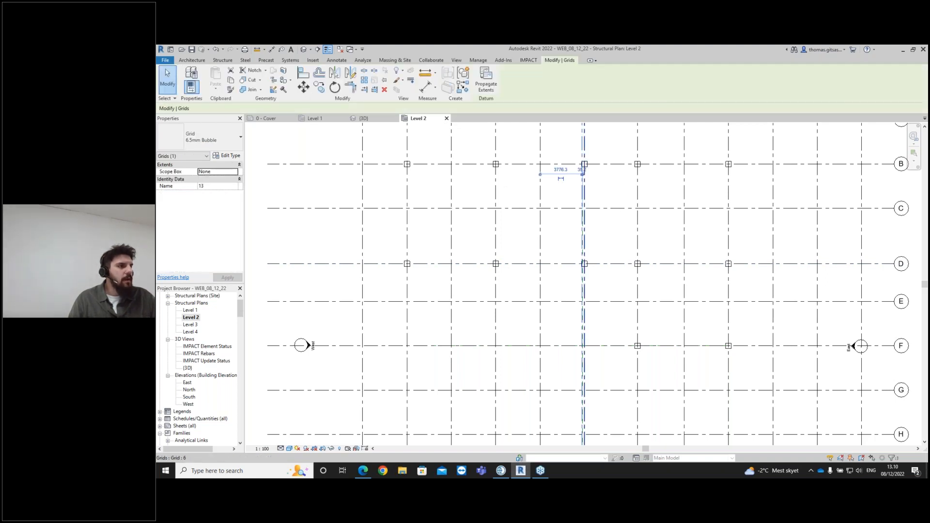
key(Escape)
scroll(571, 189, down, 1)
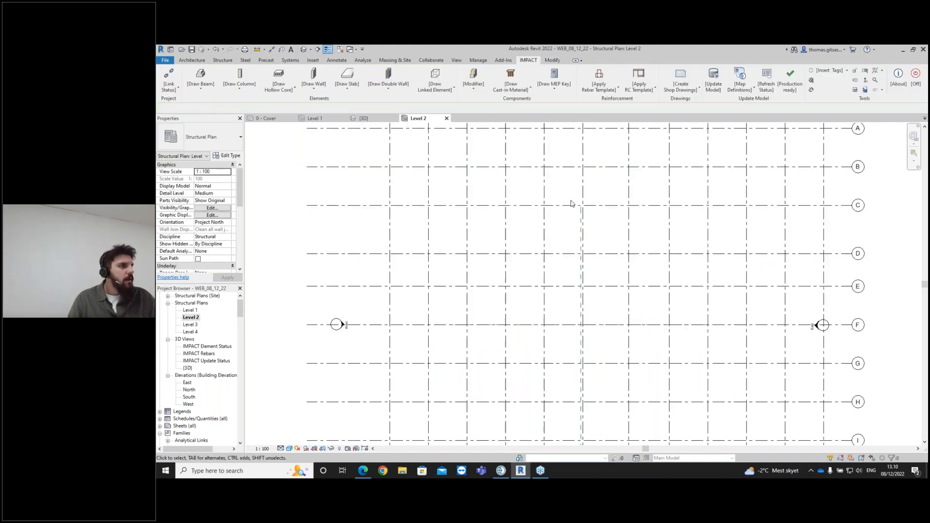
scroll(581, 211, down, 1)
middle_drag(582, 211, 578, 255)
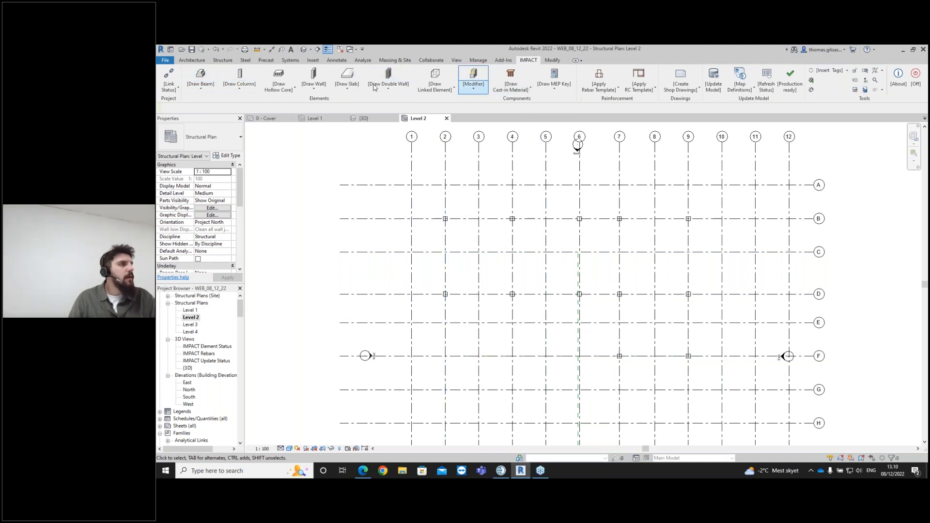
- Start the IMPACT Draw Beam command with a Ledged section type and the LBS43X48X24 section
click(205, 91)
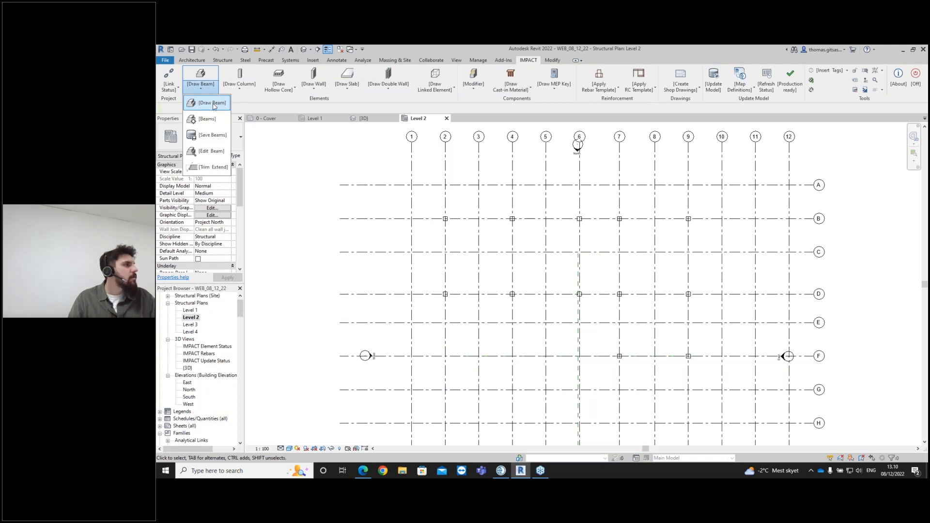
click(214, 104)
click(520, 226)
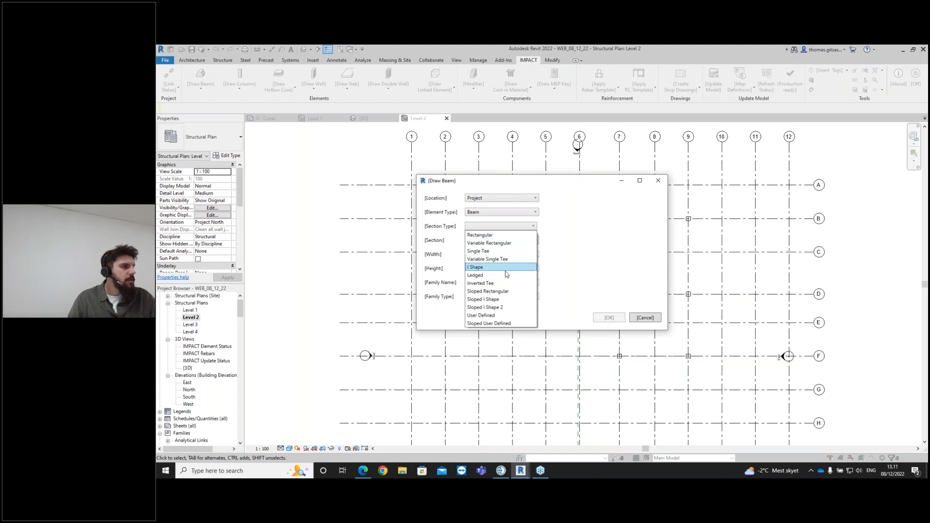
click(506, 276)
click(503, 242)
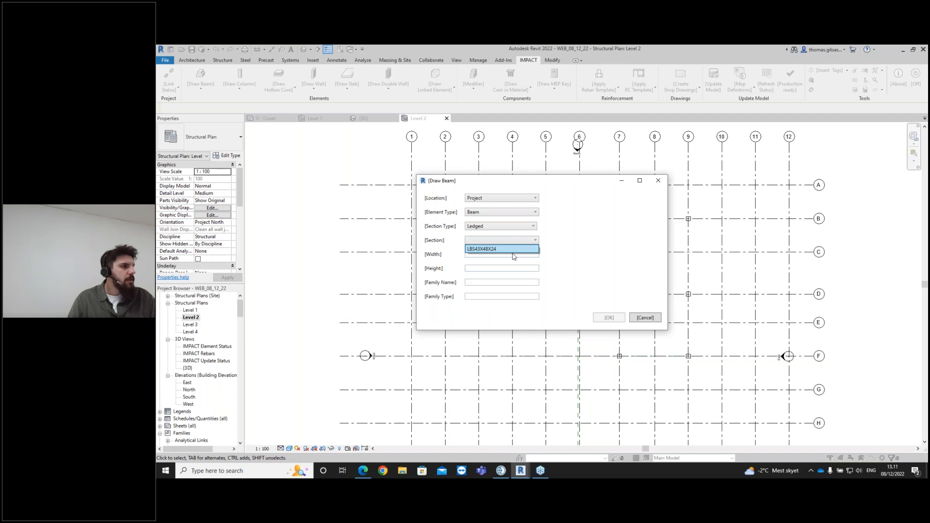
click(513, 249)
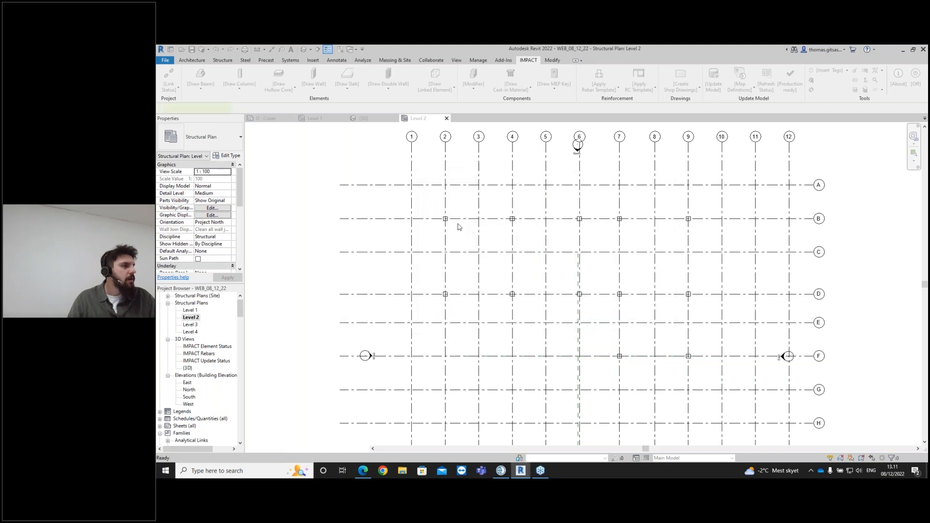
- Draw a ledged beam about 7500 mm long between the first two columns on grid B
scroll(454, 219, up, 3)
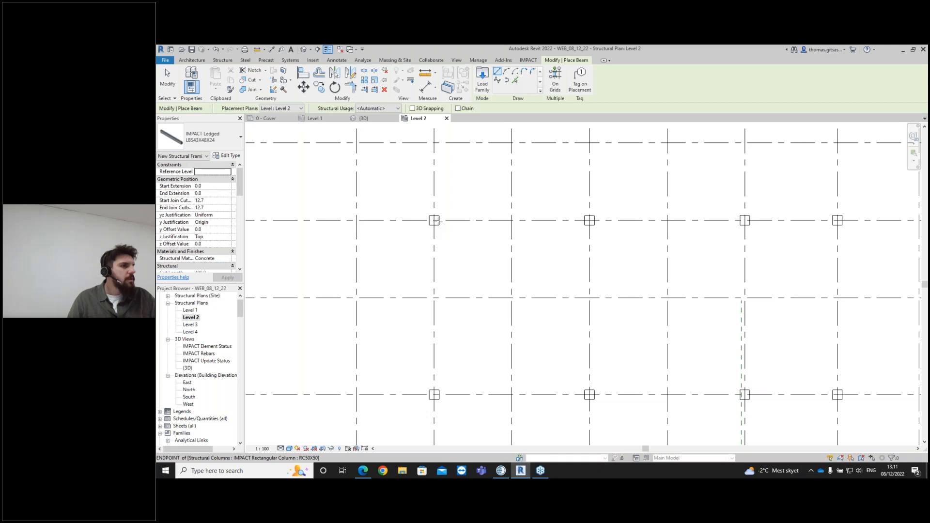
click(434, 221)
scroll(587, 224, up, 2)
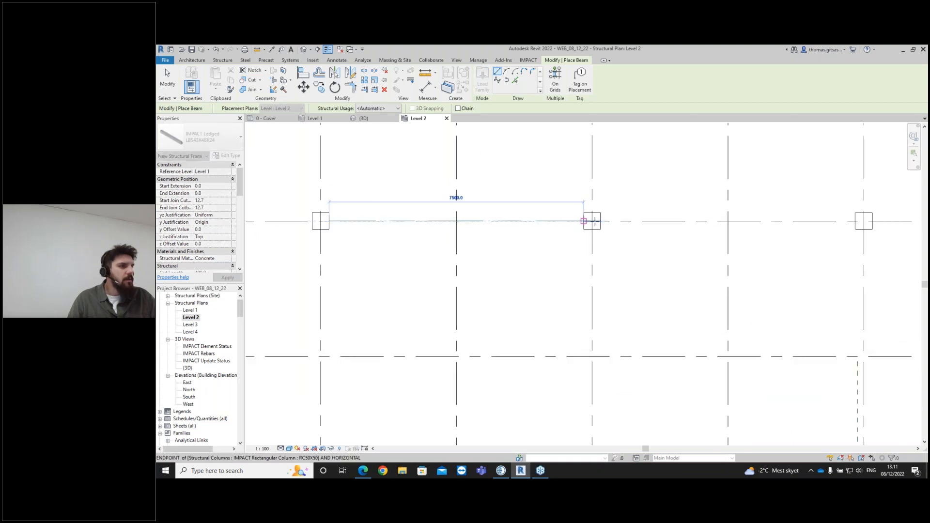
click(623, 227)
scroll(589, 222, up, 2)
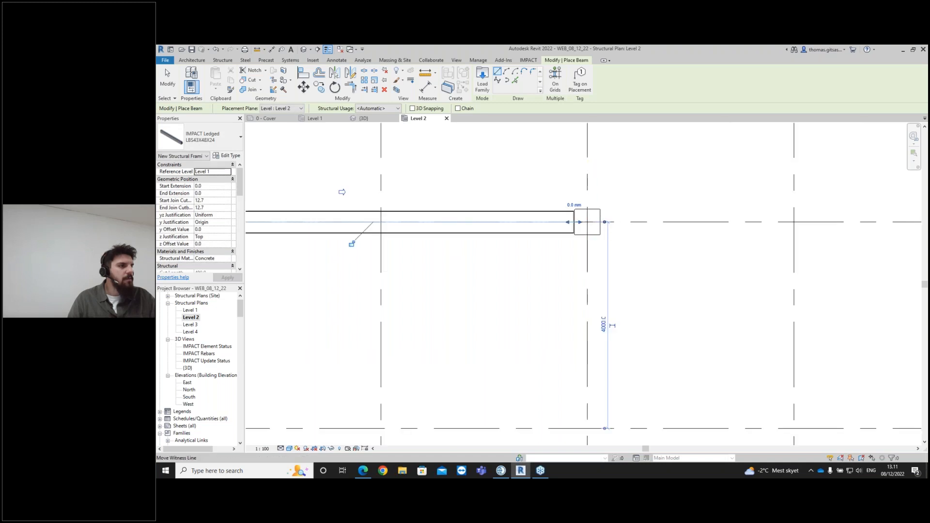
scroll(457, 234, down, 3)
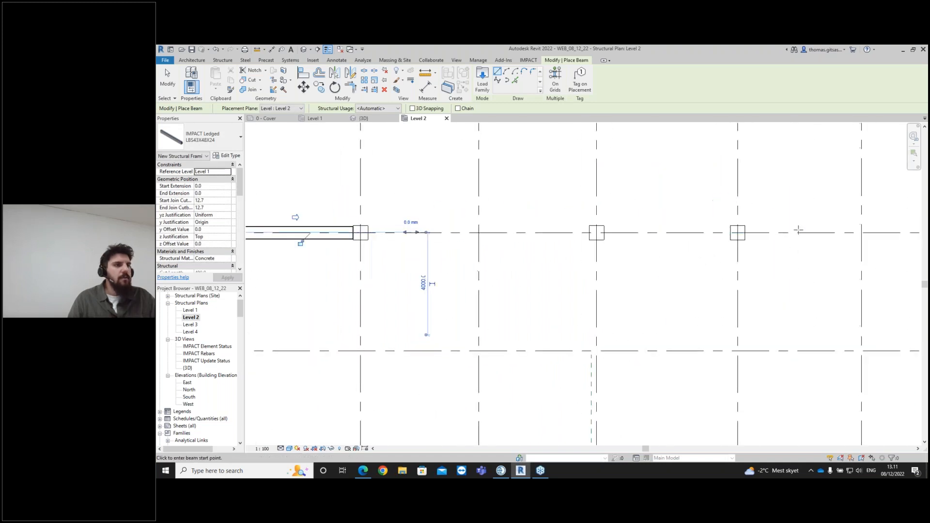
scroll(798, 230, down, 2)
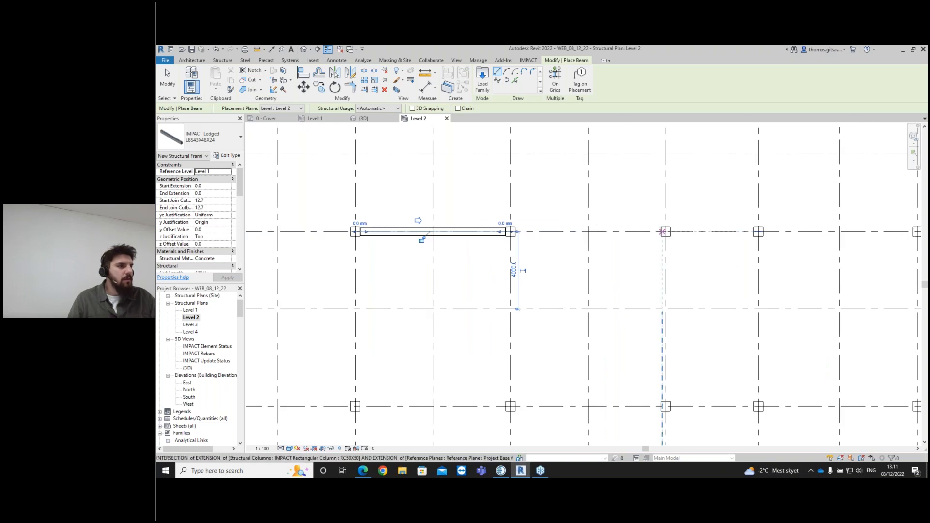
click(661, 231)
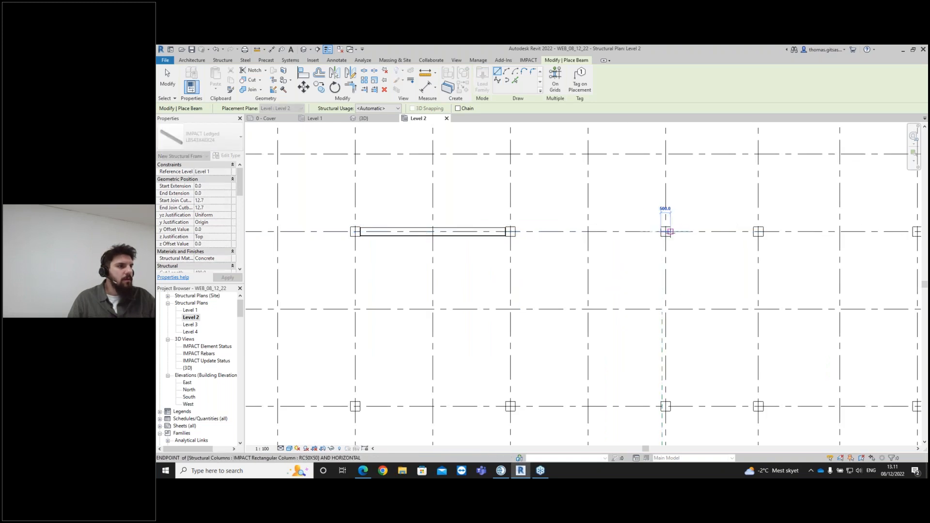
key(Escape)
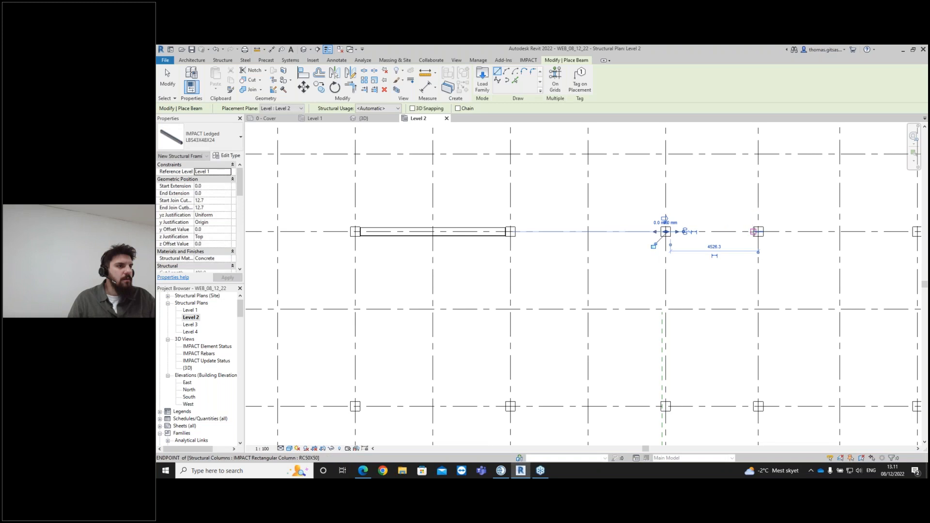
click(758, 232)
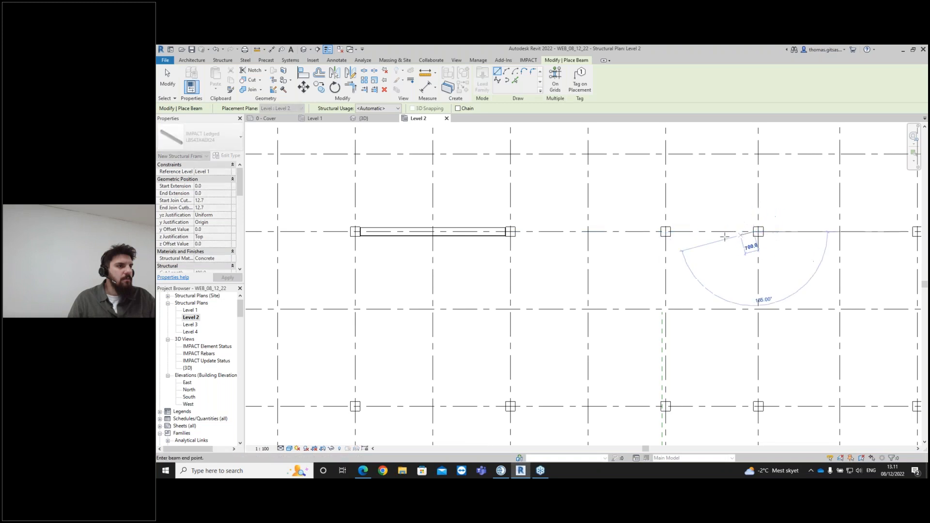
key(Escape)
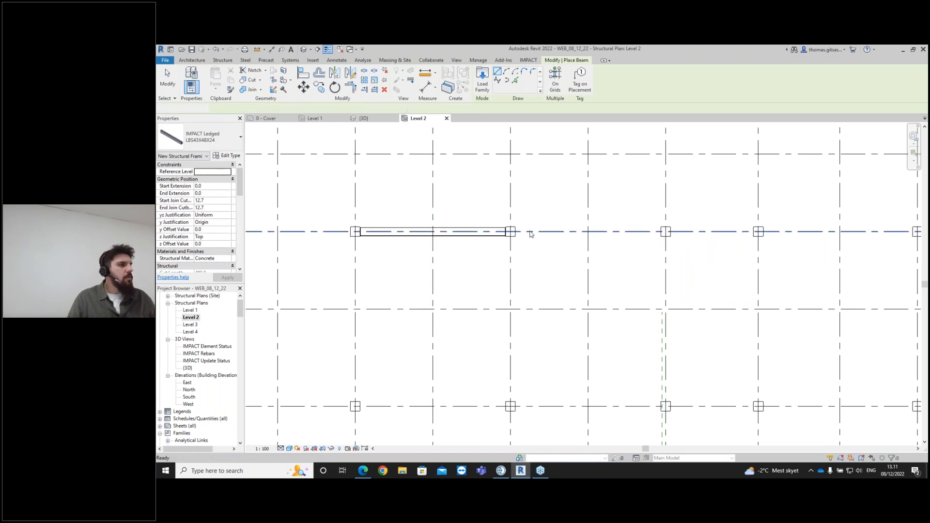
key(Escape)
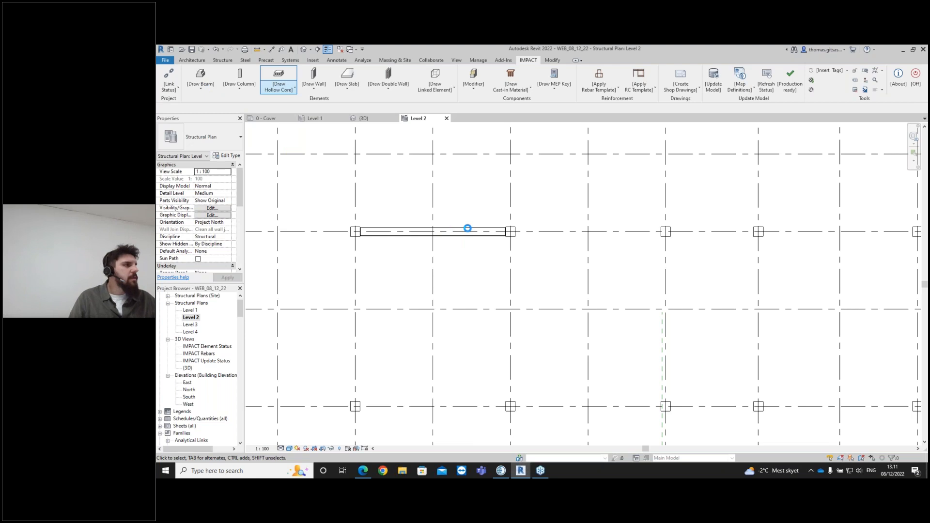
- Restart the Draw Beam command with the same settings and update the lifts for the changed beam length
click(201, 83)
click(216, 107)
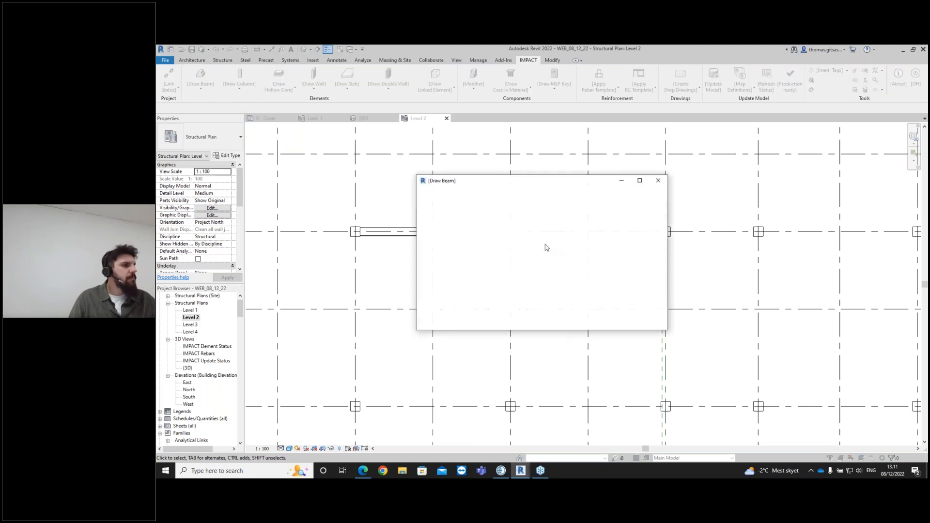
key(Return)
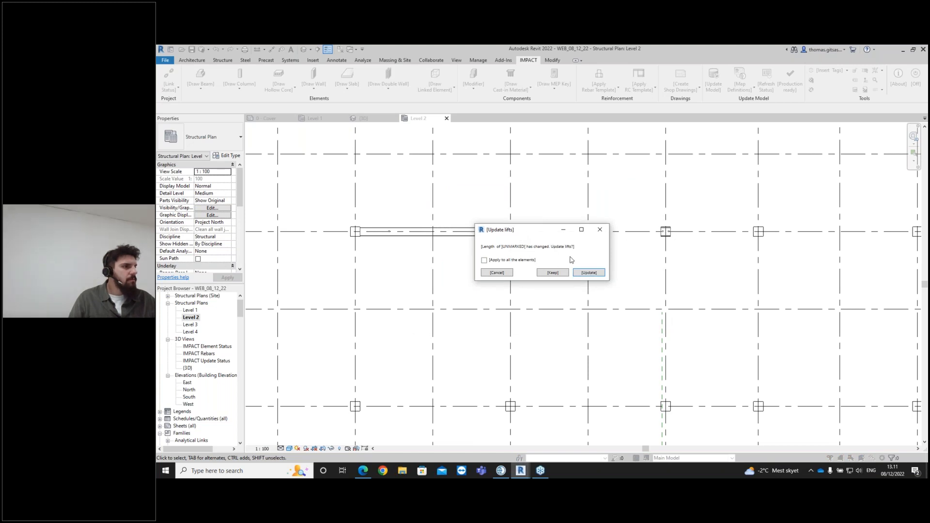
click(588, 272)
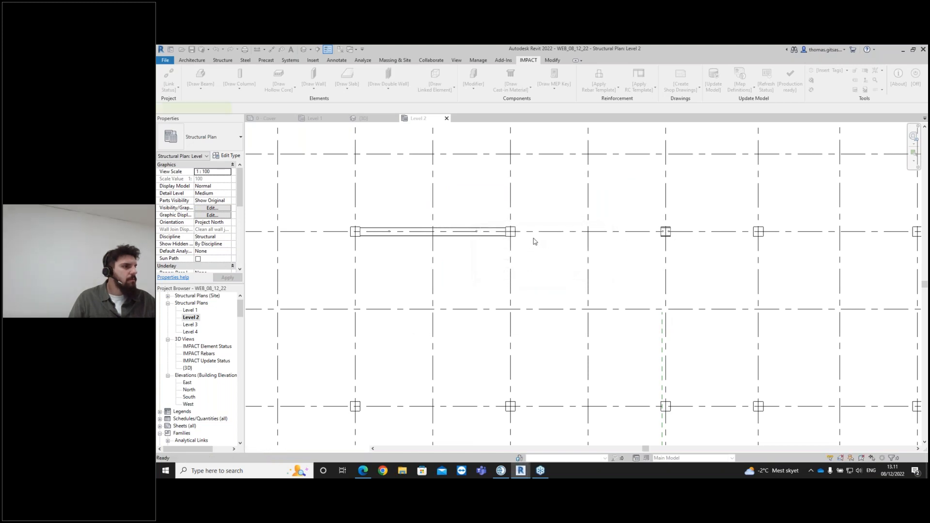
- Draw the next beam about 7500 mm long between columns along grid B
scroll(515, 231, up, 2)
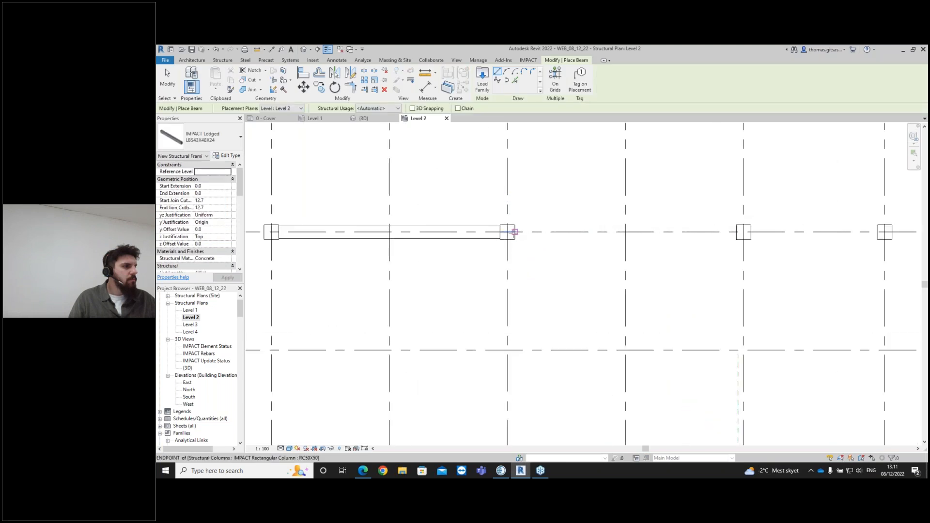
click(515, 232)
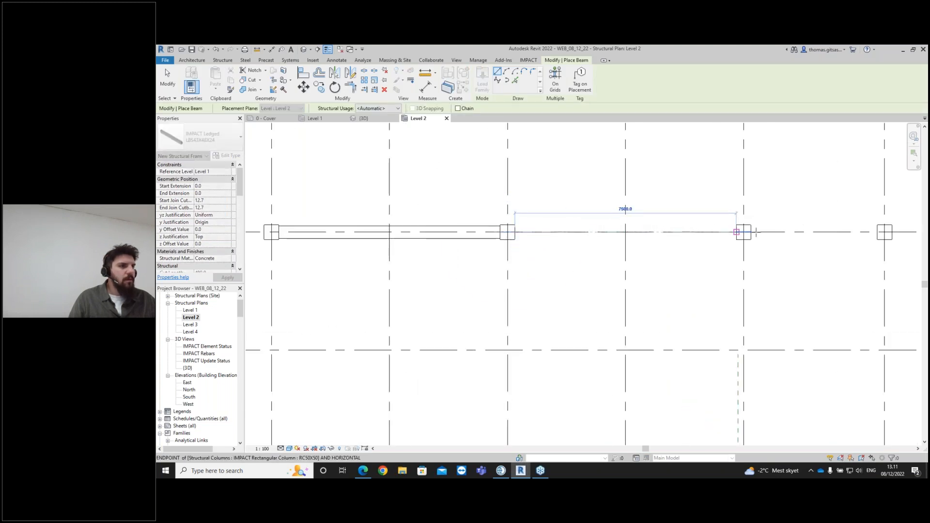
click(743, 232)
scroll(775, 236, up, 1)
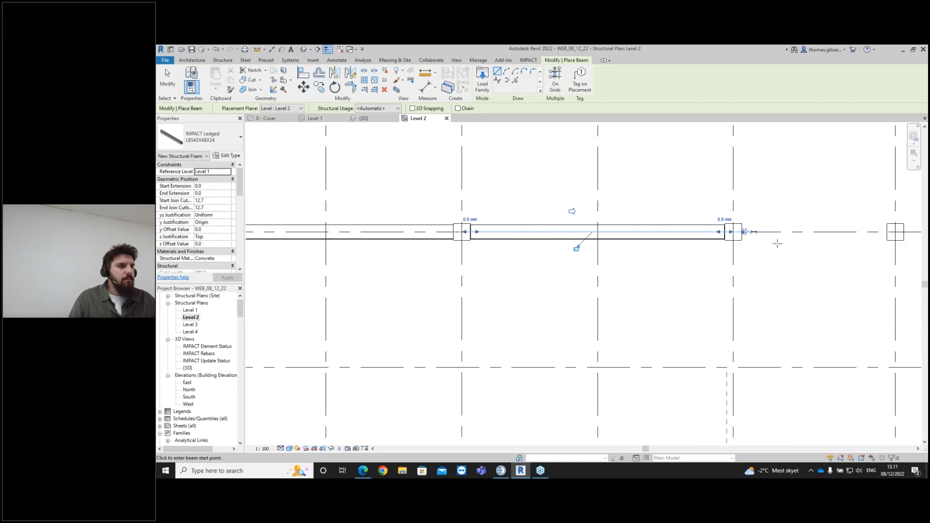
scroll(762, 238, up, 4)
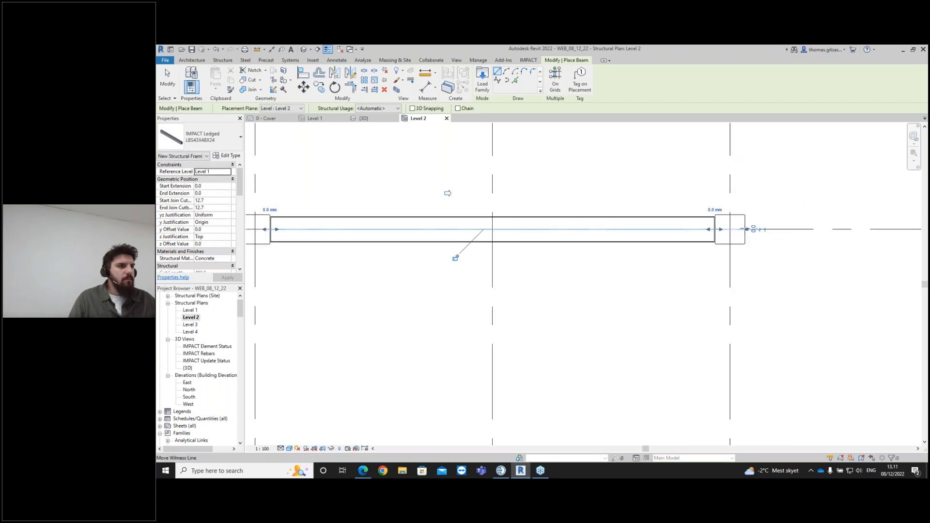
scroll(750, 229, down, 7)
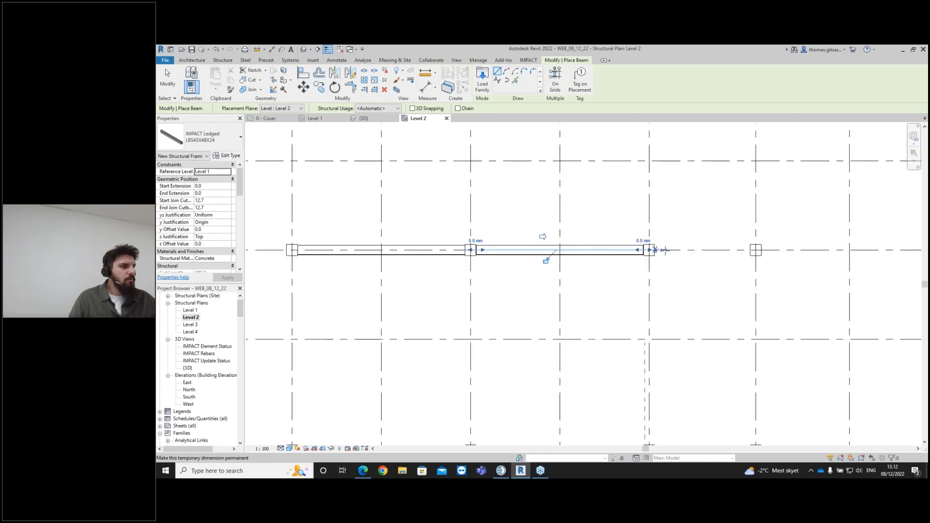
scroll(655, 249, up, 4)
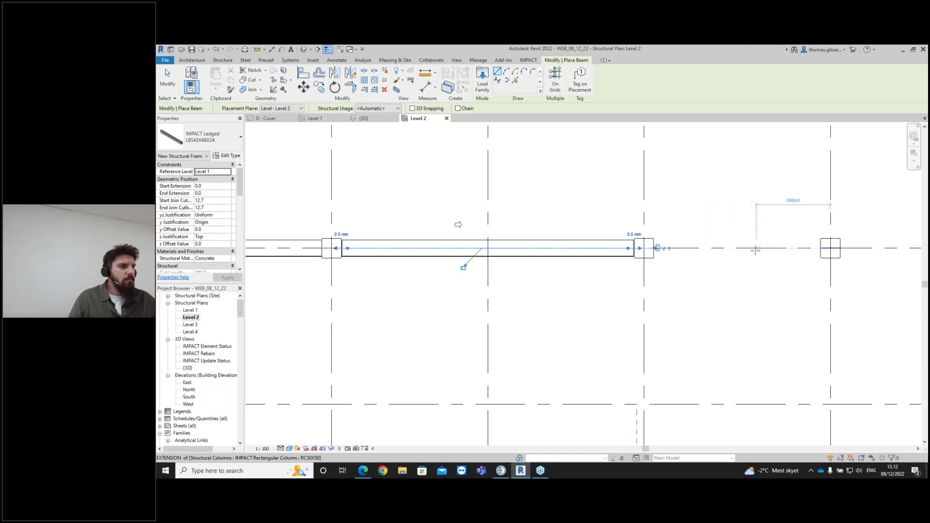
key(Escape)
- Draw a beam about 4300 mm long to the next column along grid B
scroll(667, 254, down, 2)
scroll(653, 252, up, 1)
click(653, 251)
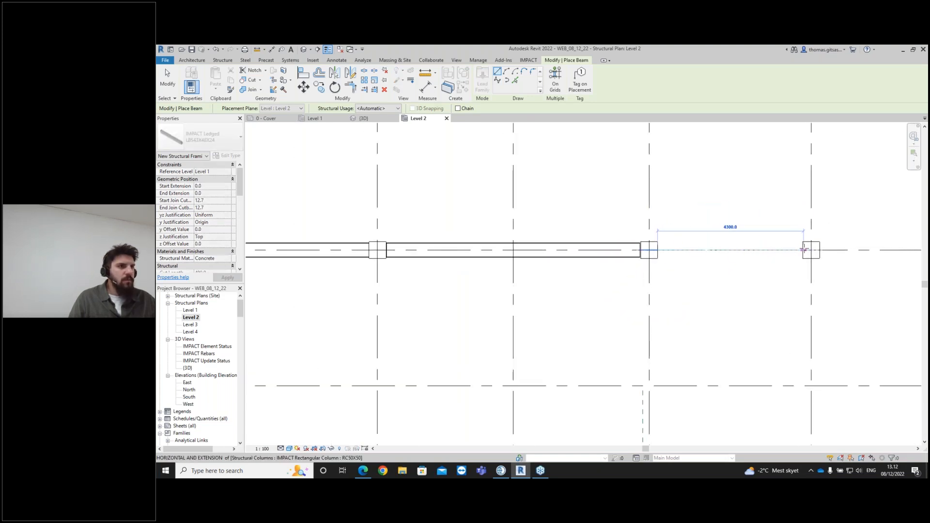
click(802, 250)
scroll(830, 261, down, 2)
middle_drag(824, 260, 672, 268)
scroll(673, 266, up, 3)
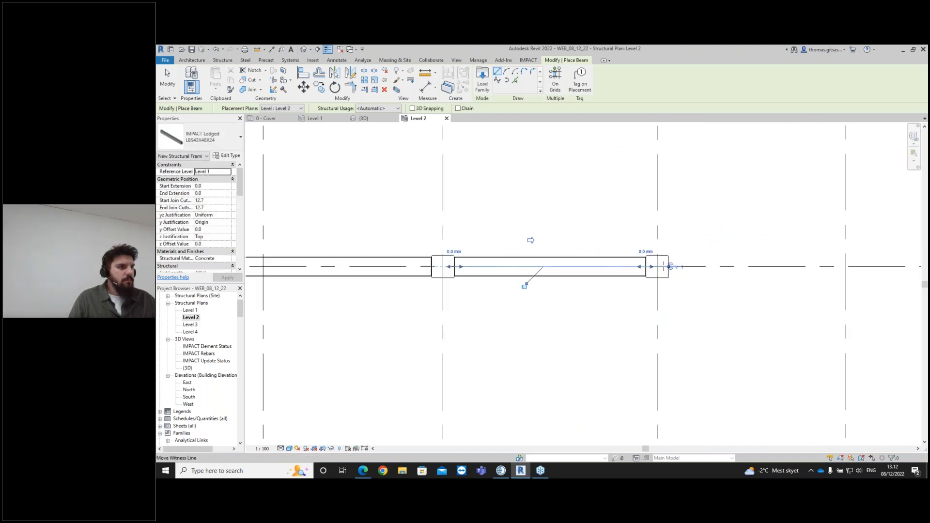
key(Escape)
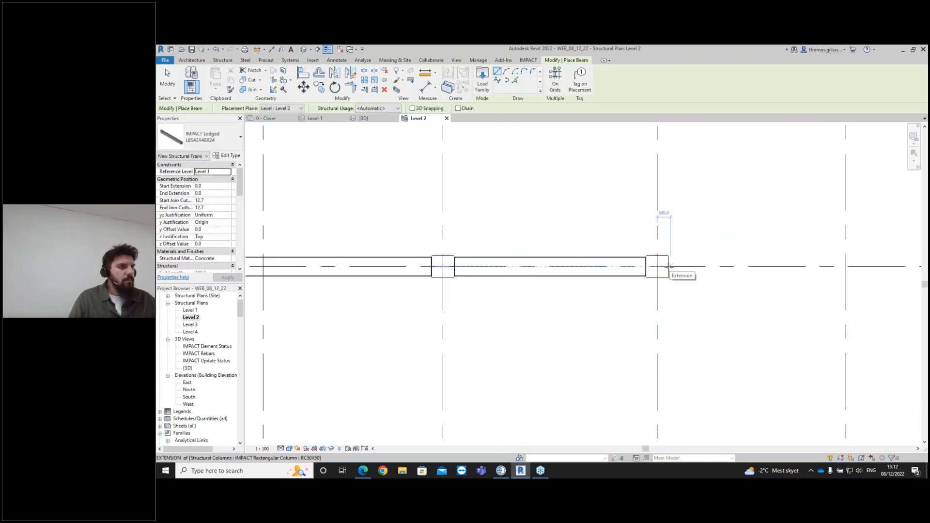
- Draw a beam about 7700 mm long to the following column along grid B
click(669, 266)
scroll(677, 272, down, 2)
middle_drag(789, 259, 695, 276)
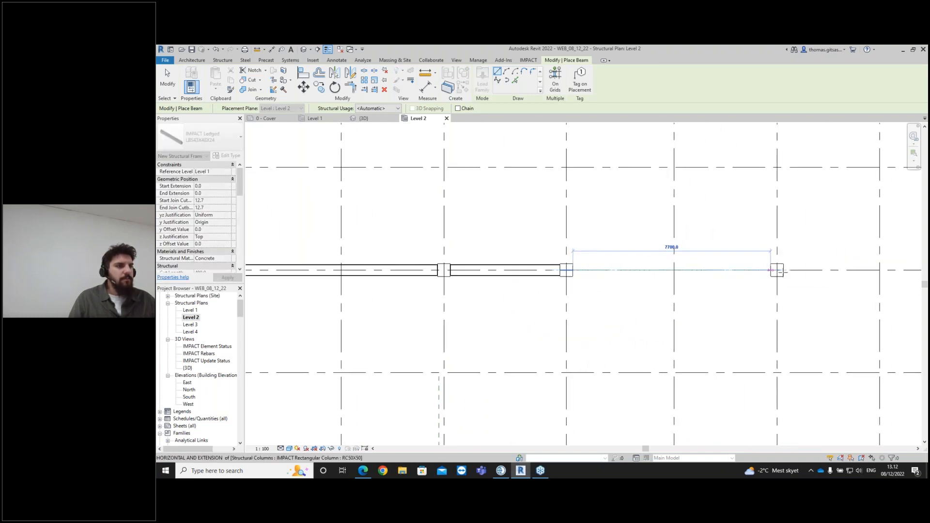
click(776, 269)
scroll(788, 275, down, 2)
middle_drag(794, 277, 696, 281)
scroll(694, 278, up, 3)
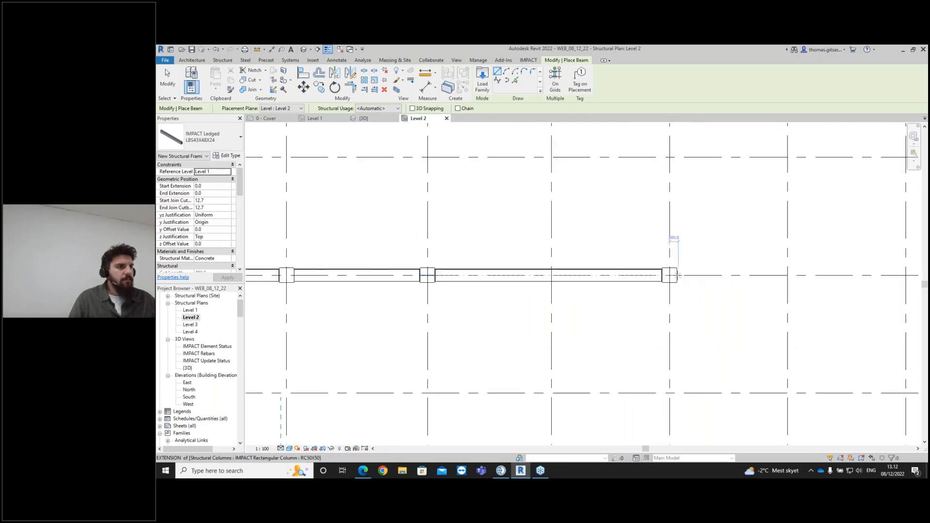
click(677, 275)
scroll(768, 270, down, 3)
middle_drag(778, 291, 714, 245)
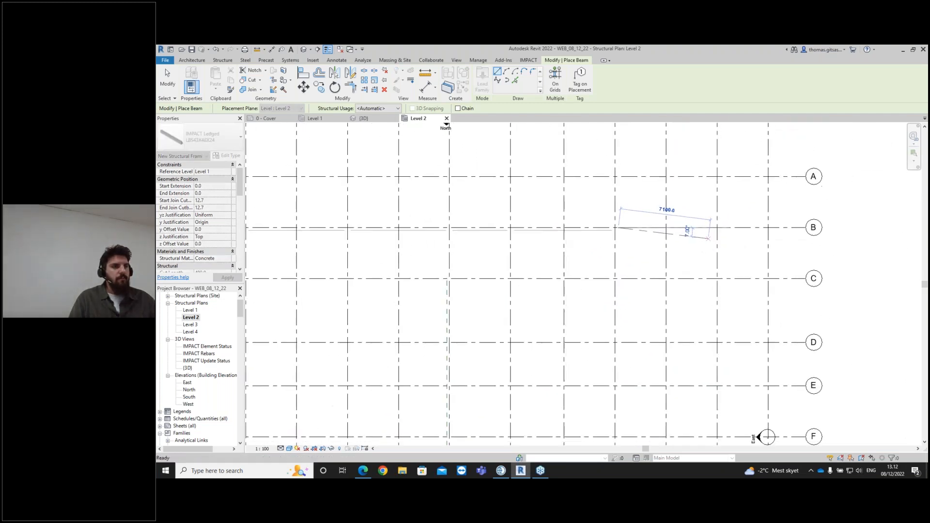
key(Escape)
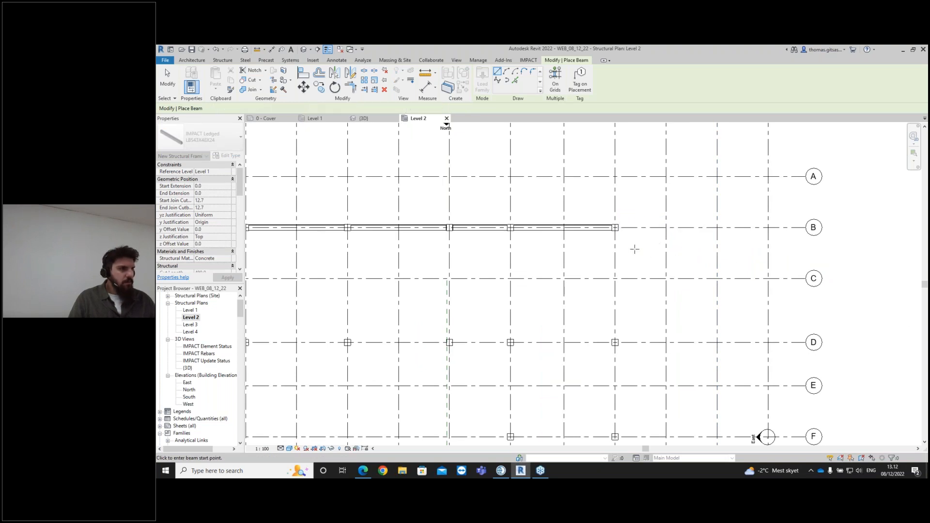
- Draw a beam about 8500 mm long from the last grid B column down to the column on grid D
scroll(612, 231, up, 1)
click(613, 226)
scroll(609, 232, up, 1)
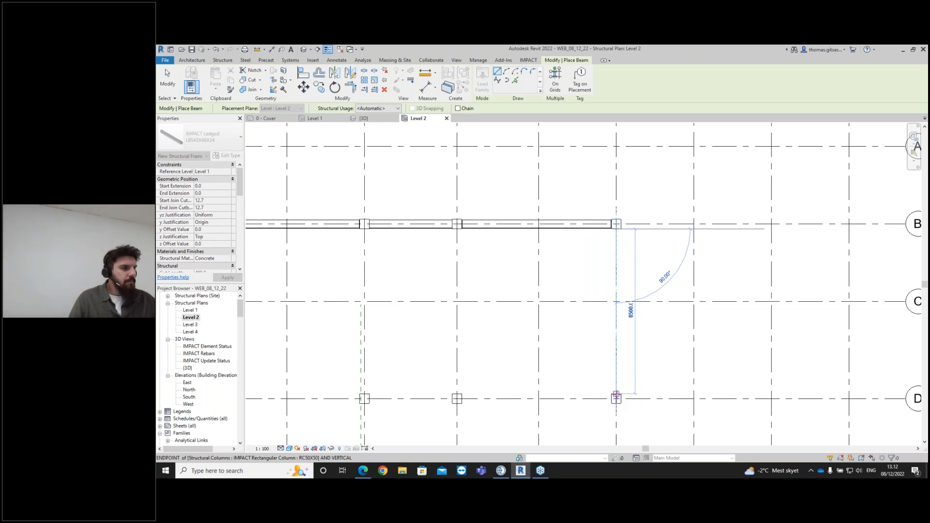
click(630, 391)
- Draw a beam about 6900 mm long from the grid D column down to the column on grid F
scroll(615, 339, down, 3)
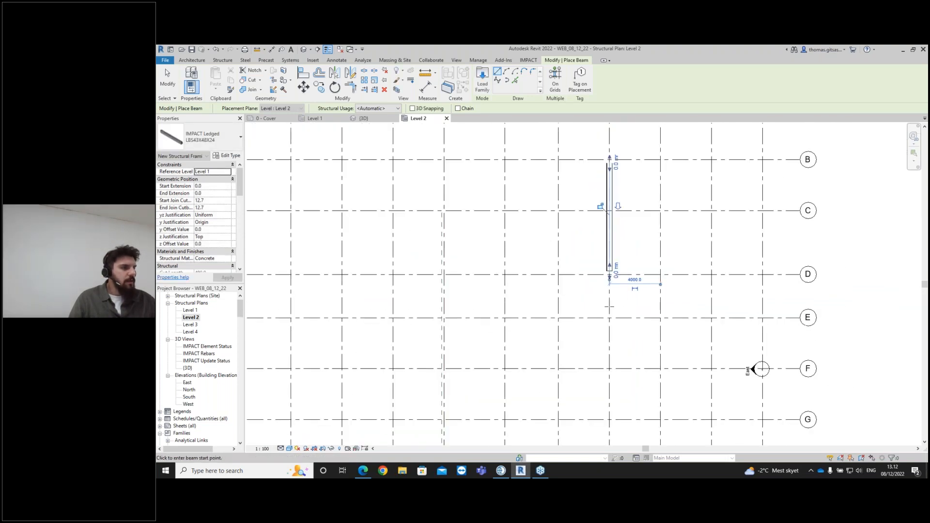
scroll(612, 304, down, 1)
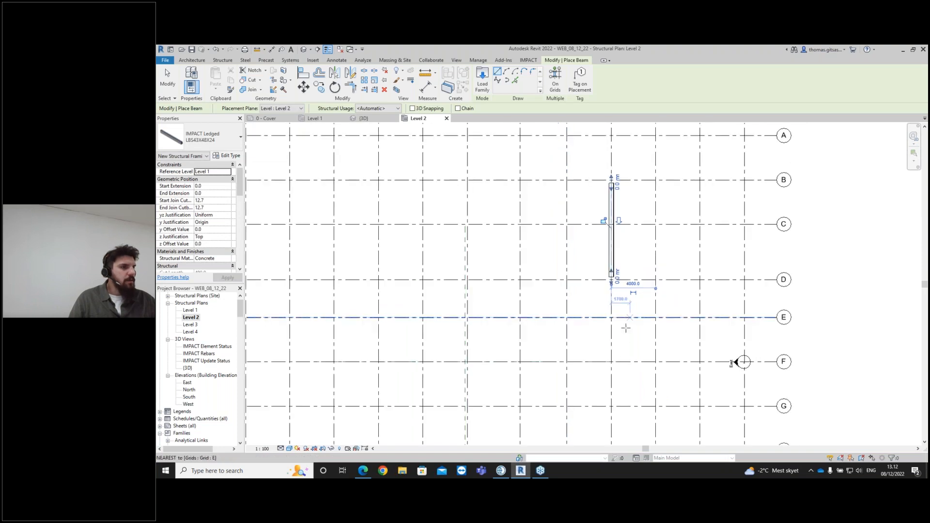
scroll(612, 303, up, 5)
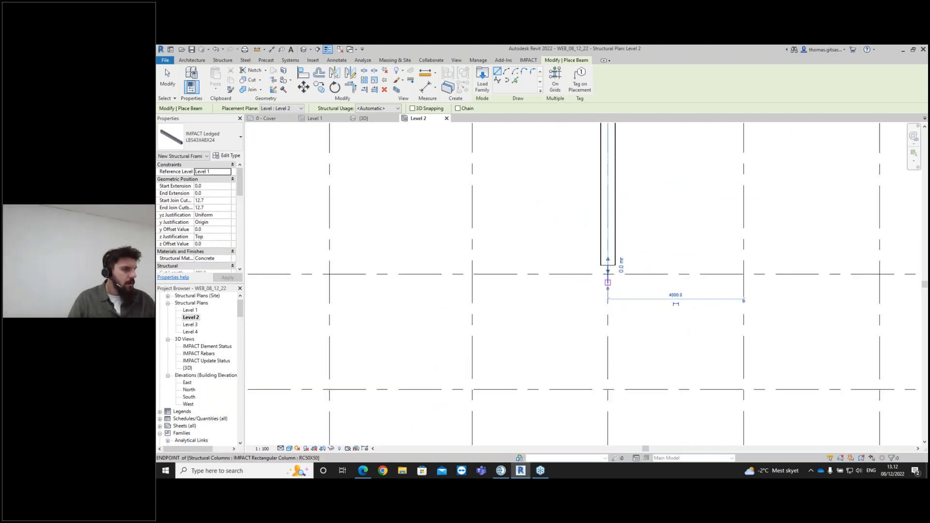
scroll(608, 286, up, 2)
click(608, 282)
scroll(627, 361, down, 3)
middle_drag(632, 407, 623, 279)
scroll(611, 330, down, 3)
middle_drag(610, 386, 611, 323)
scroll(611, 325, down, 1)
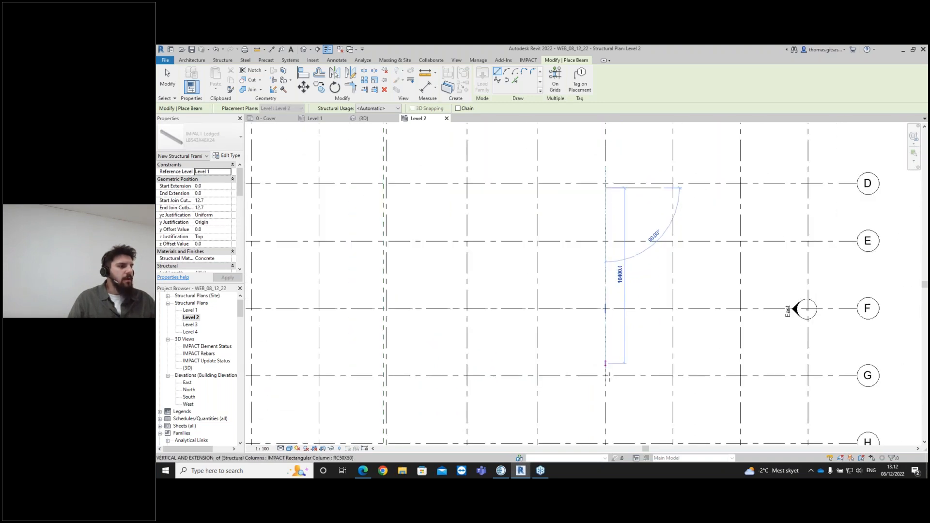
scroll(609, 377, down, 1)
scroll(605, 315, up, 1)
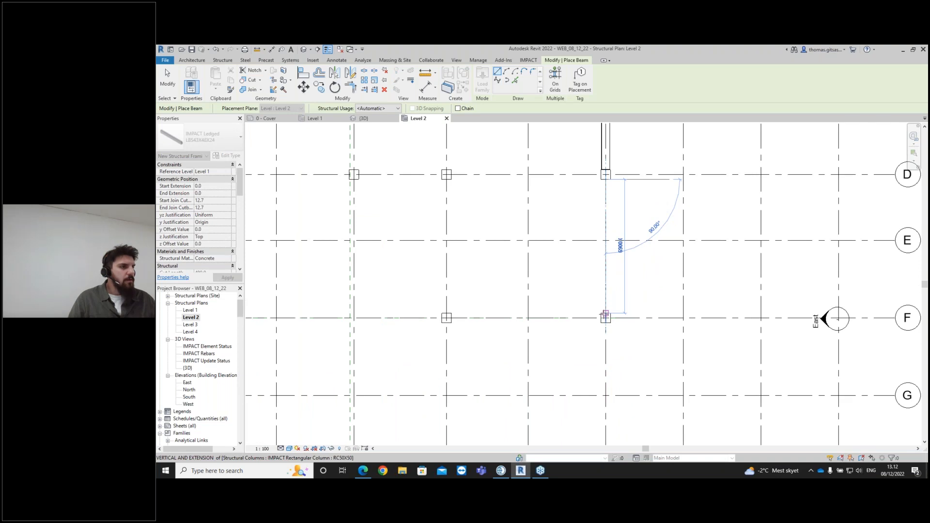
scroll(606, 314, up, 1)
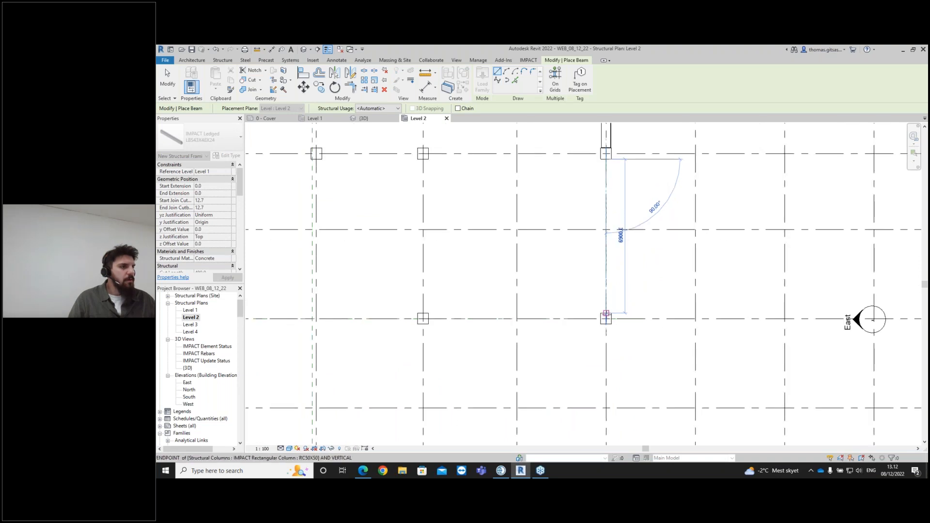
click(605, 314)
- Draw a beam about 7700 mm long along grid F to the next column
click(606, 318)
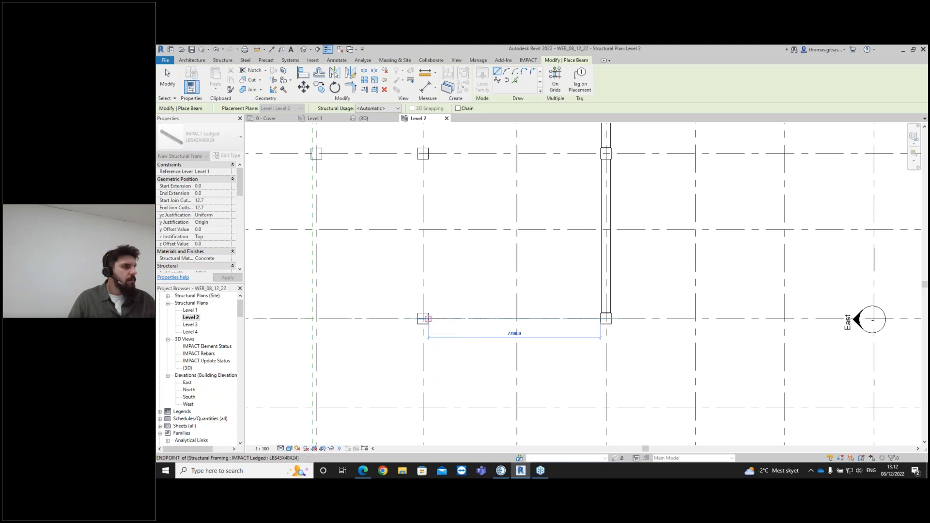
click(428, 318)
scroll(533, 339, down, 2)
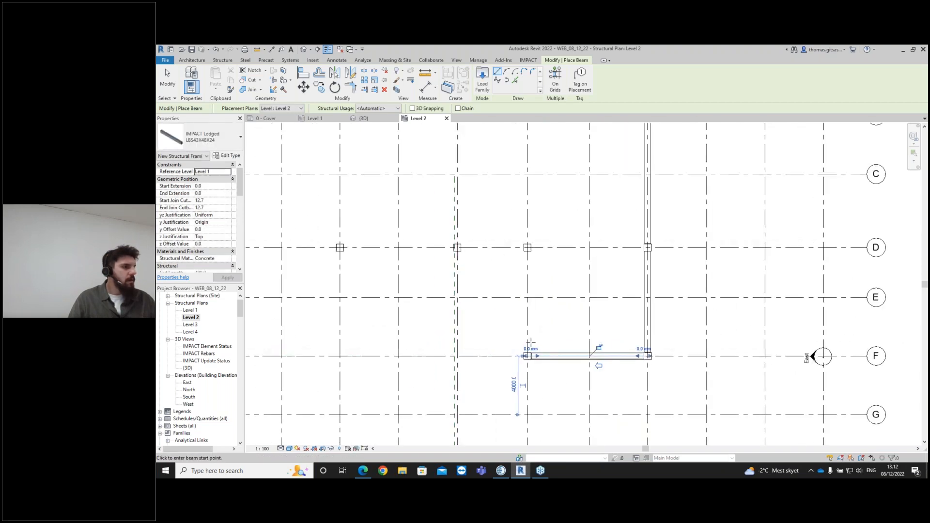
scroll(539, 330, down, 2)
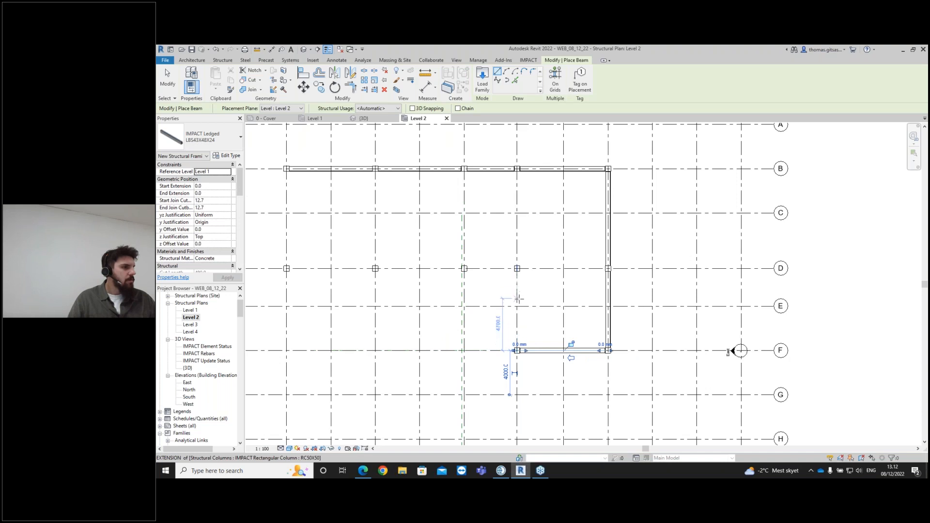
scroll(517, 350, up, 4)
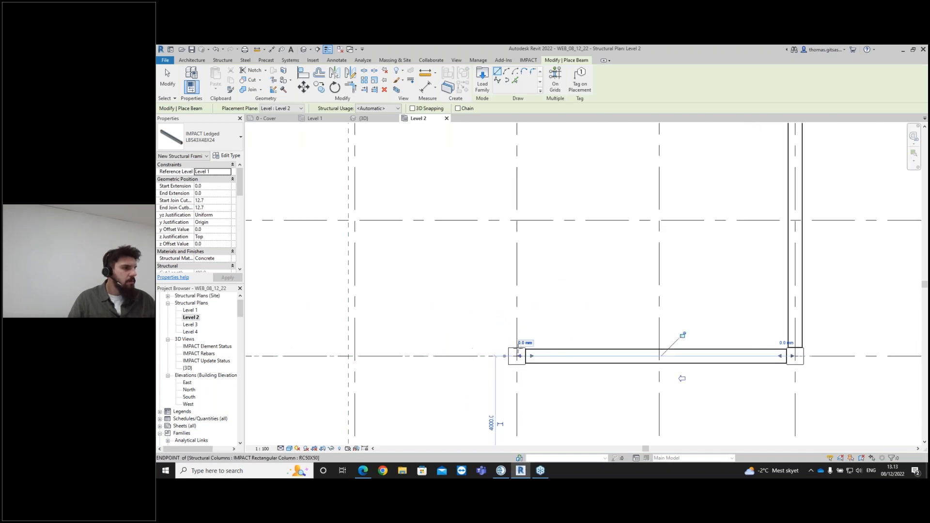
- Draw a beam about 6900 mm long from that grid F column back up to the column on grid D
click(517, 347)
scroll(520, 257, down, 1)
middle_drag(524, 268, 530, 399)
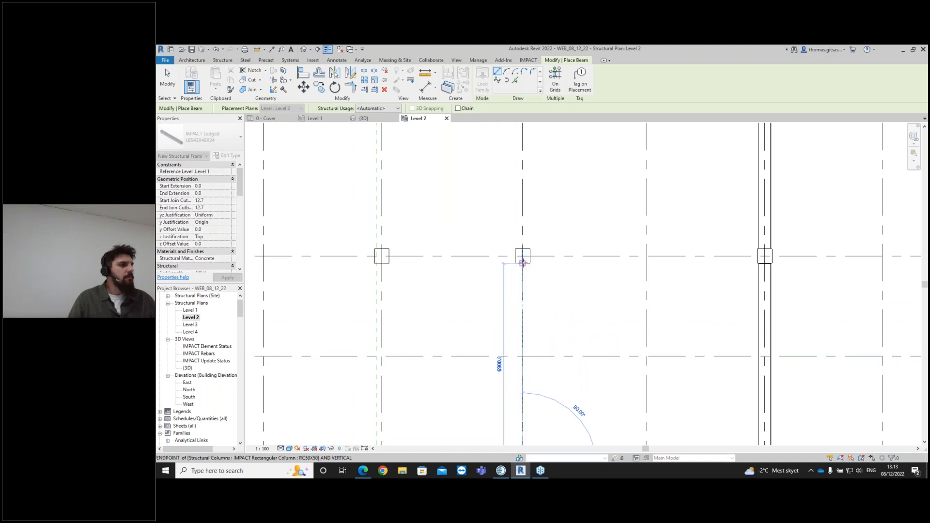
click(522, 263)
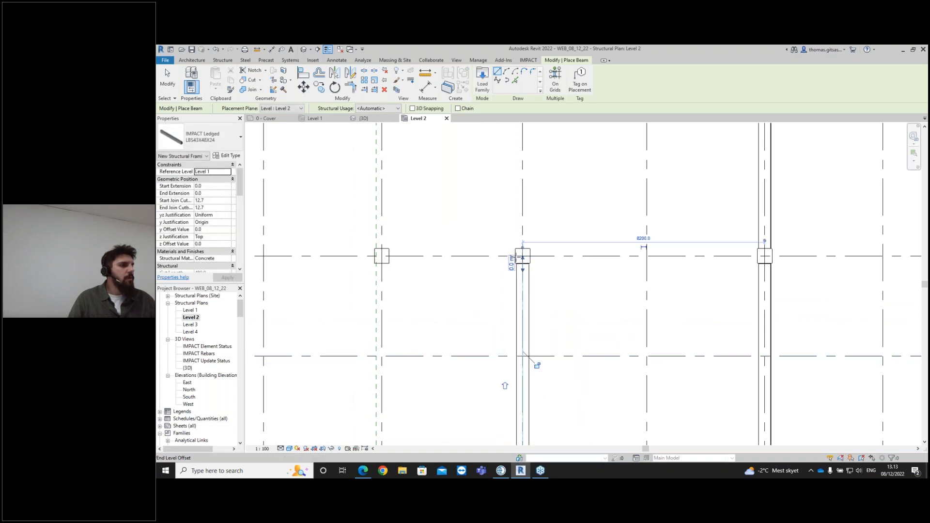
- Draw a beam about 4200 mm long along grid D to the next column
scroll(524, 354, down, 2)
scroll(527, 358, up, 3)
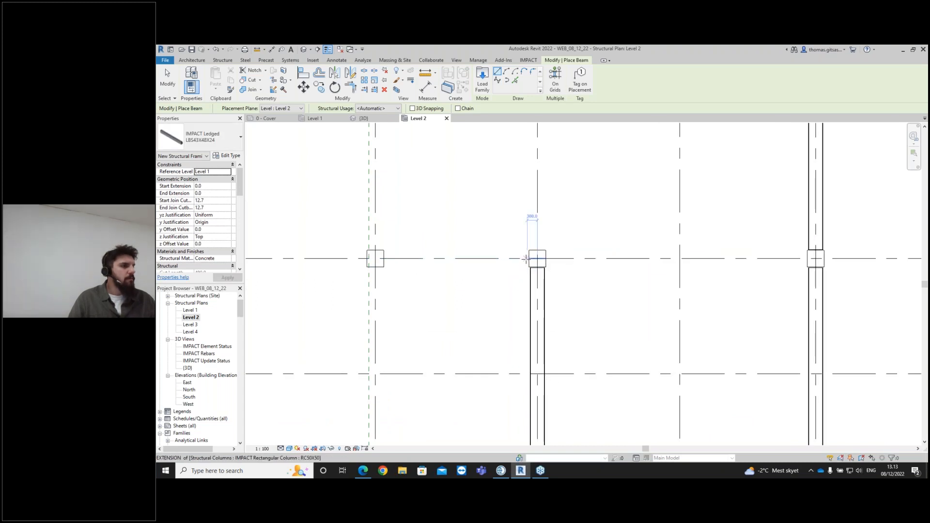
click(530, 258)
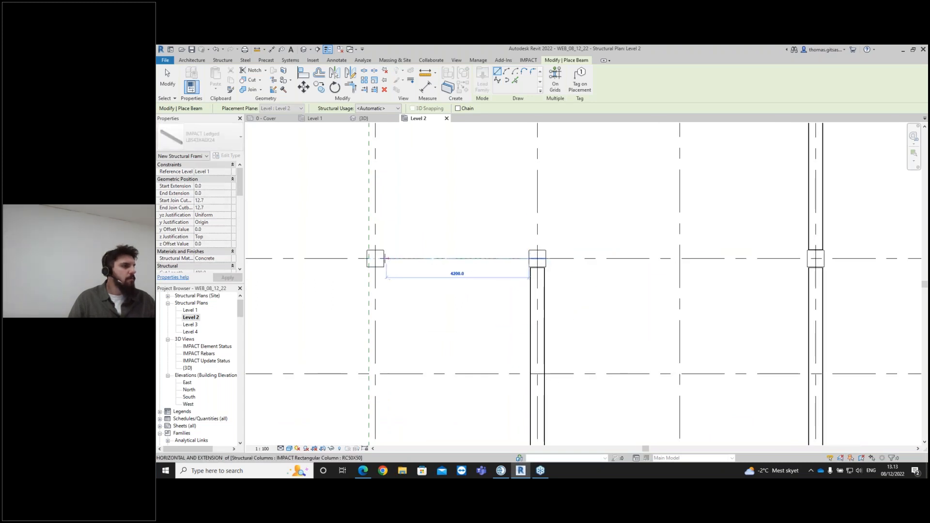
click(395, 263)
- Draw a beam about 5100 mm long along grid D to the following column
scroll(622, 308, down, 3)
scroll(602, 286, up, 2)
scroll(632, 273, up, 2)
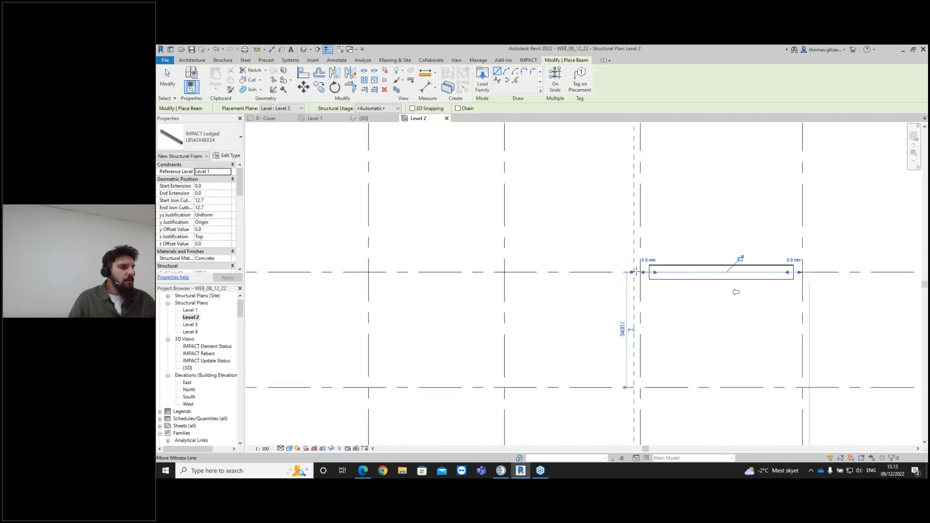
click(631, 272)
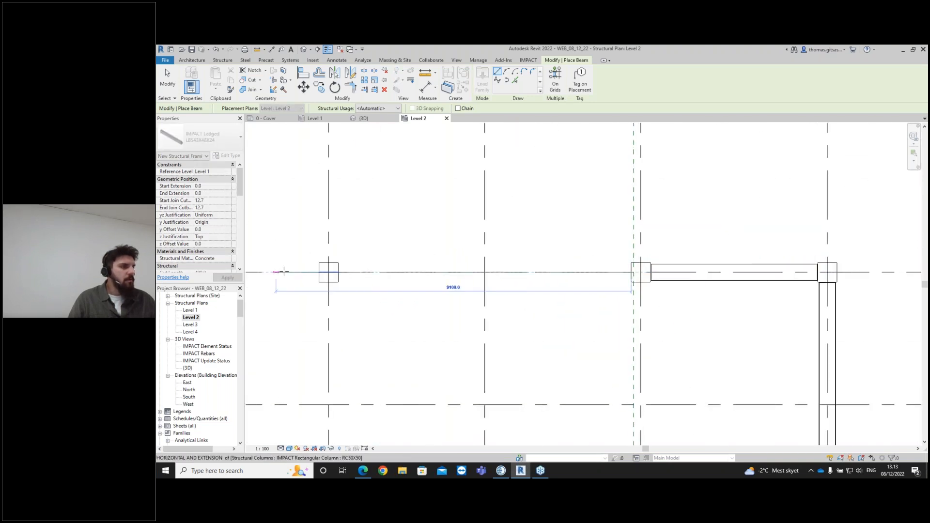
click(339, 272)
- Draw a beam about 7000 mm long along grid D to the column on grid 2
scroll(388, 305, down, 2)
middle_drag(415, 327, 527, 337)
scroll(504, 332, down, 2)
middle_drag(467, 326, 564, 328)
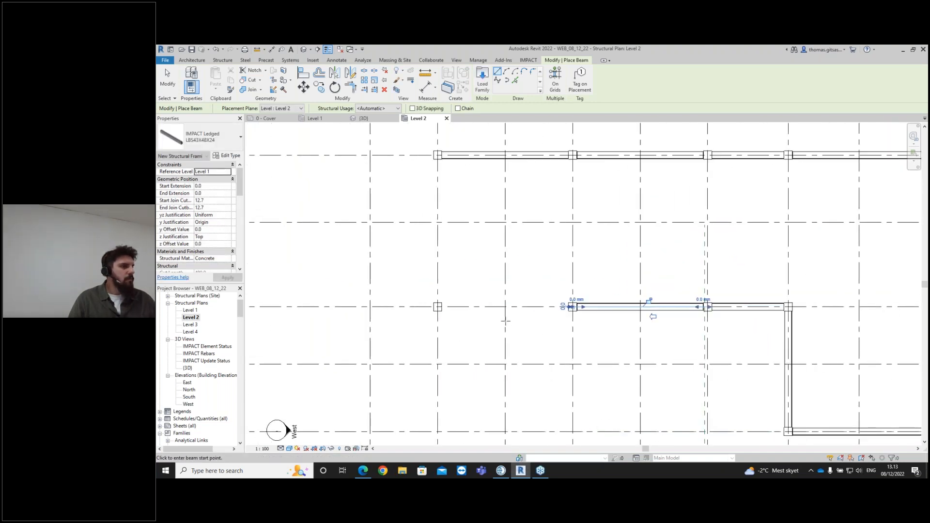
scroll(554, 305, up, 3)
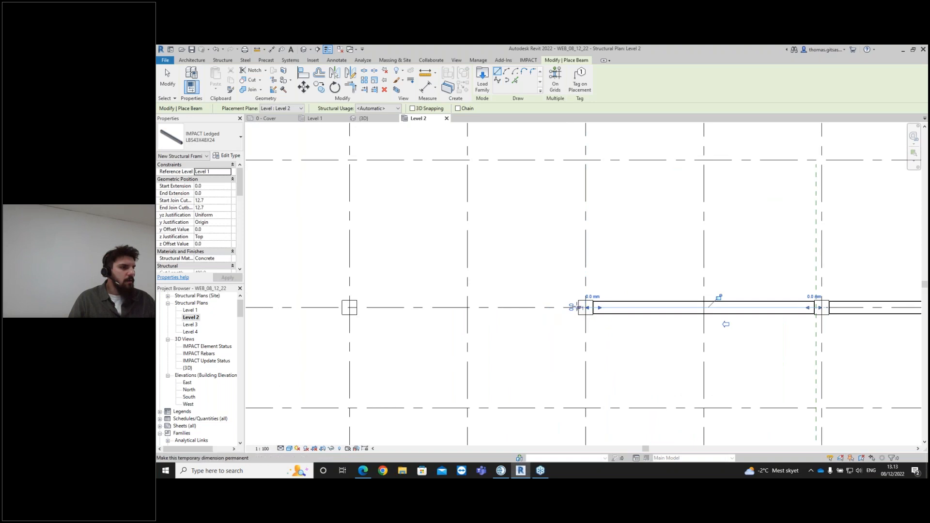
click(578, 307)
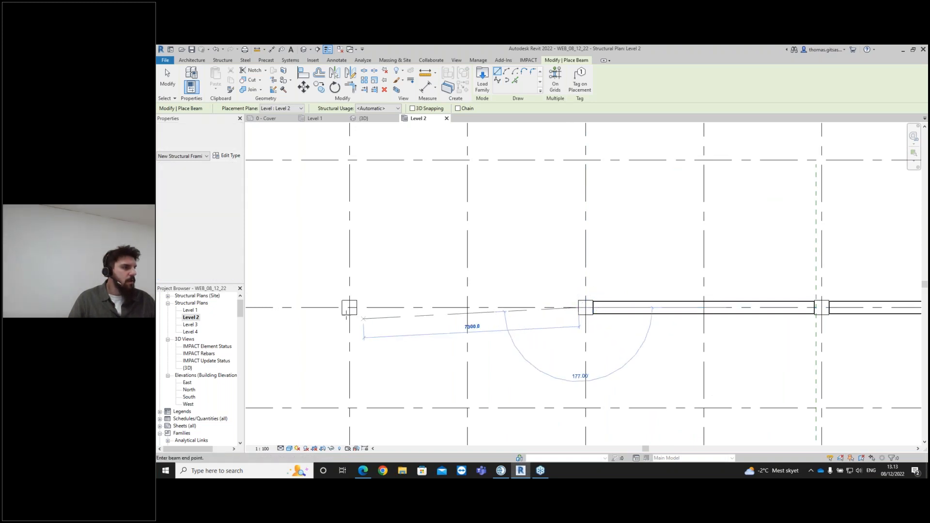
click(356, 307)
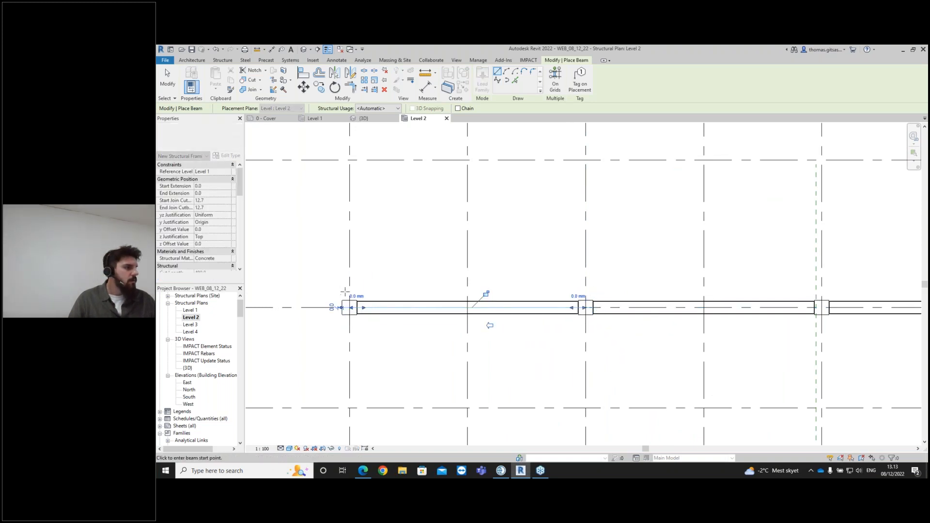
- Draw a beam about 8500 mm long along grid 2 from grid D up to grid B, closing the frame, and exit the beam tool
click(349, 307)
scroll(349, 264, down, 2)
middle_drag(349, 264, 352, 302)
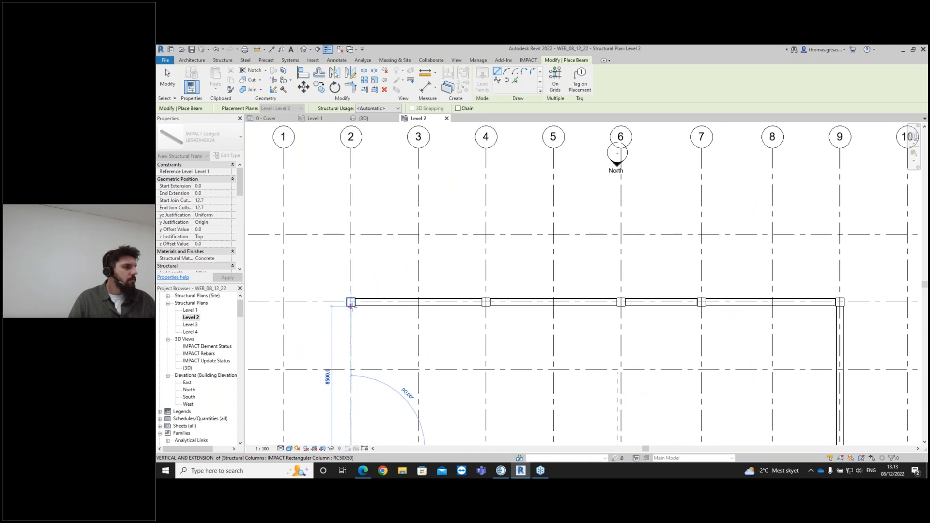
click(351, 306)
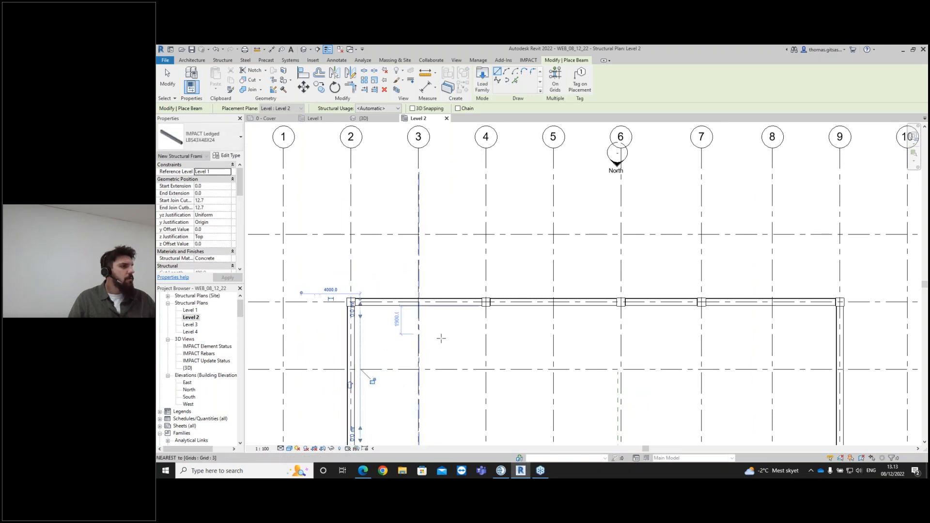
middle_drag(440, 336, 421, 274)
scroll(444, 302, down, 1)
key(Escape)
- Review the completed column-and-beam frame in the 3D view and in the Level 1 plan
scroll(574, 311, down, 1)
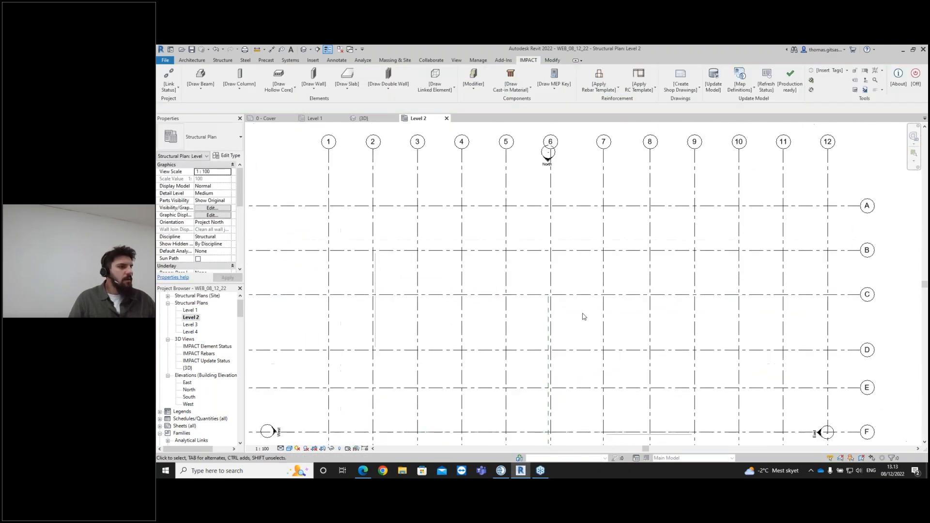
middle_drag(583, 314, 543, 243)
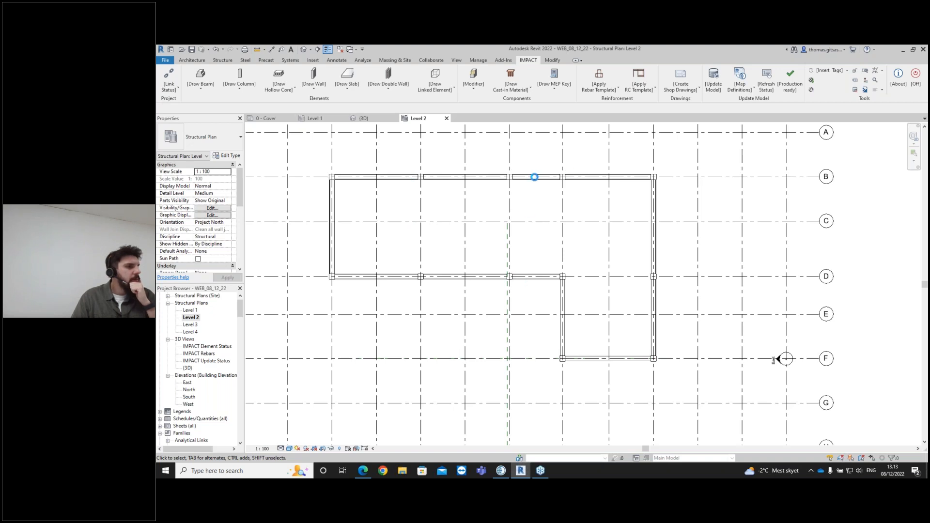
scroll(531, 194, up, 2)
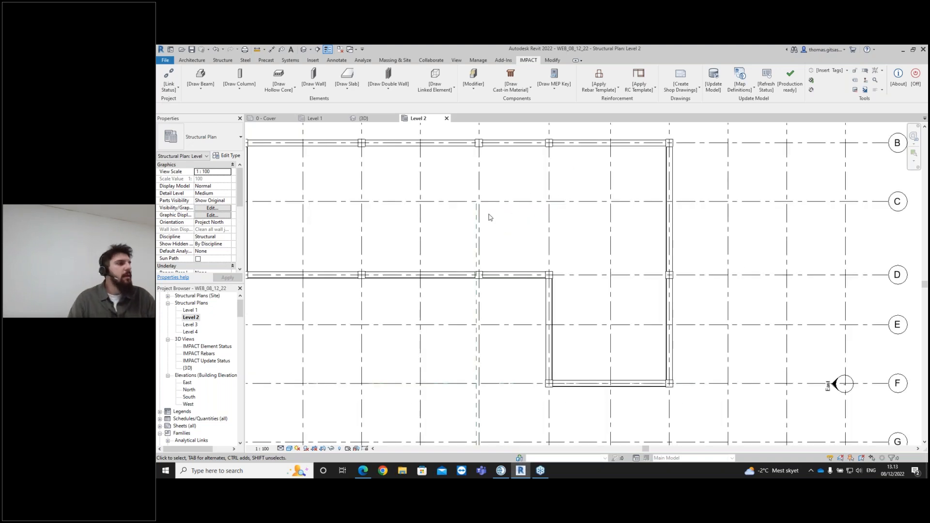
scroll(502, 233, down, 2)
middle_drag(502, 233, 559, 259)
click(365, 117)
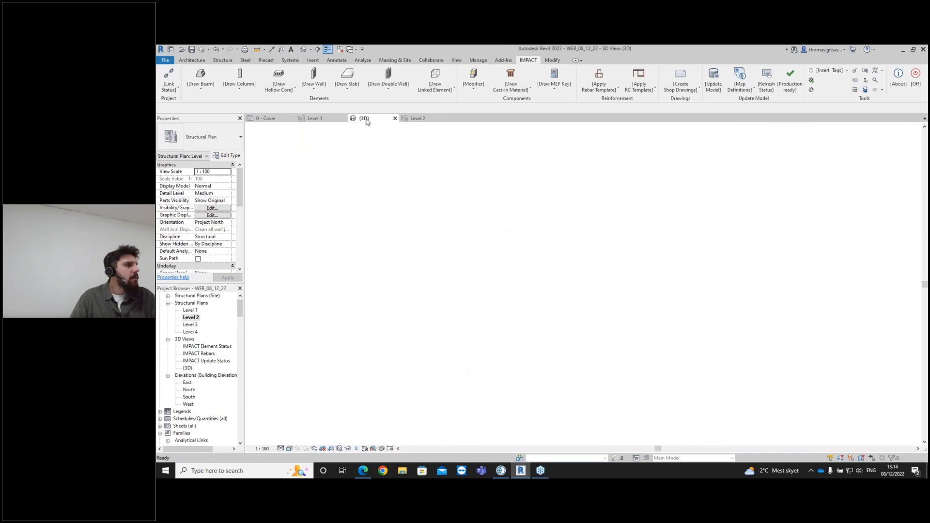
scroll(601, 264, up, 3)
scroll(601, 264, up, 2)
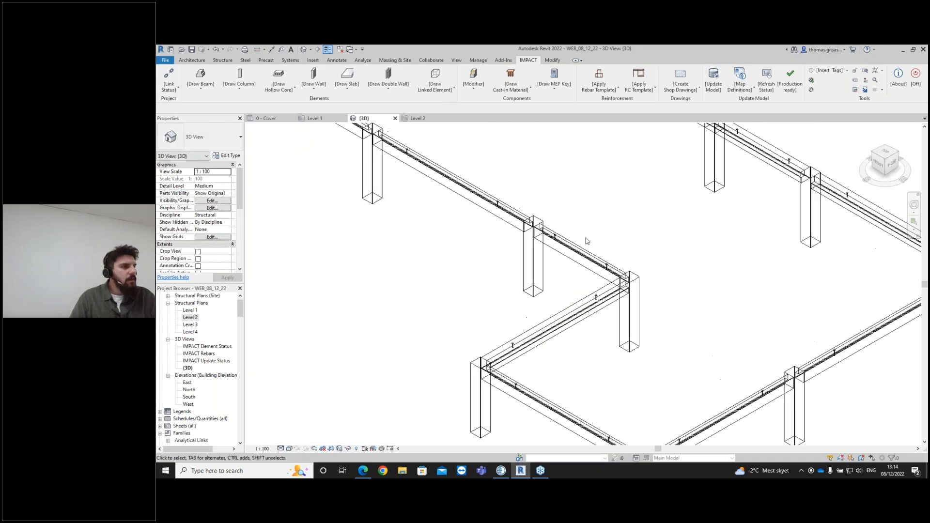
middle_drag(623, 321, 641, 358)
scroll(554, 270, down, 3)
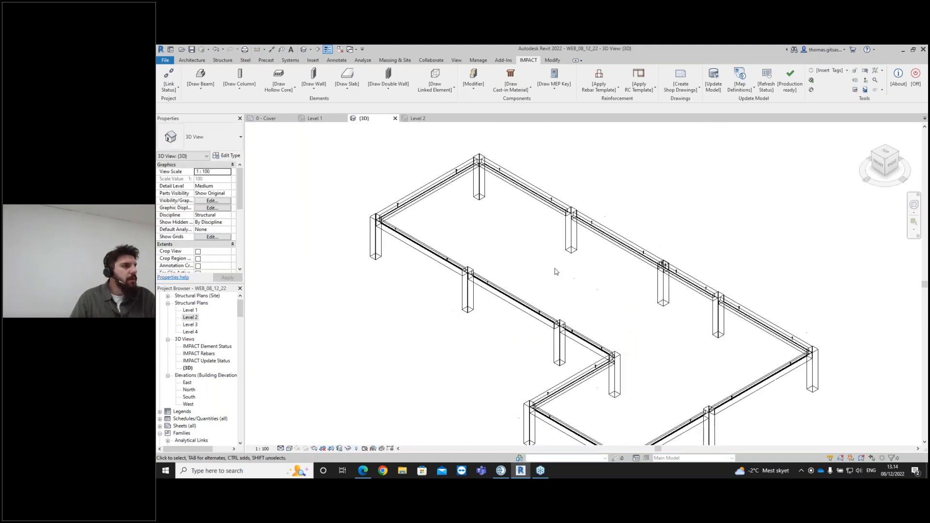
scroll(567, 276, down, 1)
scroll(493, 208, up, 4)
scroll(494, 198, up, 1)
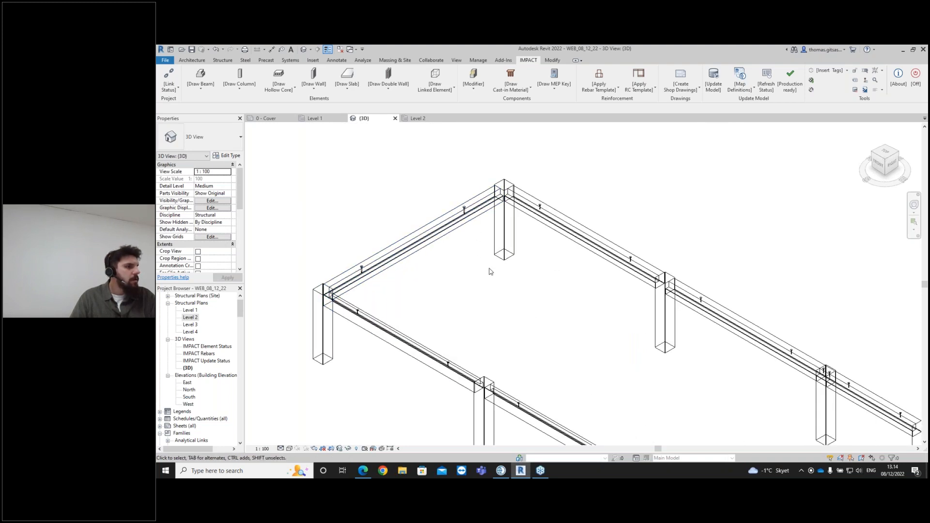
scroll(489, 272, down, 4)
scroll(557, 276, up, 3)
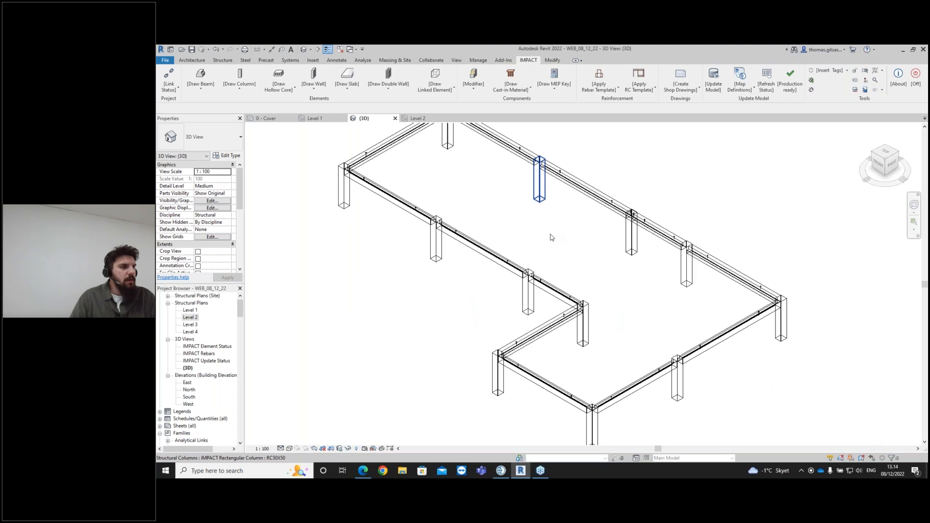
scroll(566, 284, down, 2)
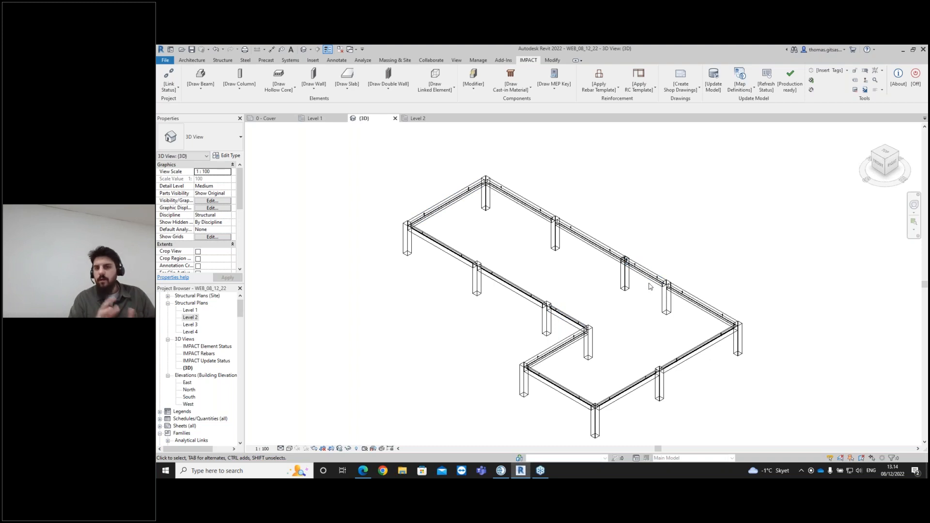
click(321, 118)
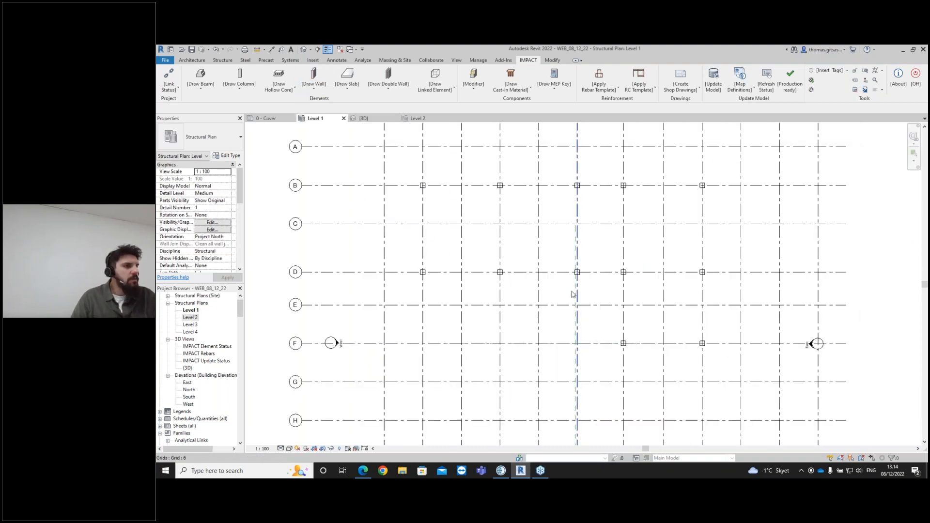
middle_drag(575, 298, 550, 314)
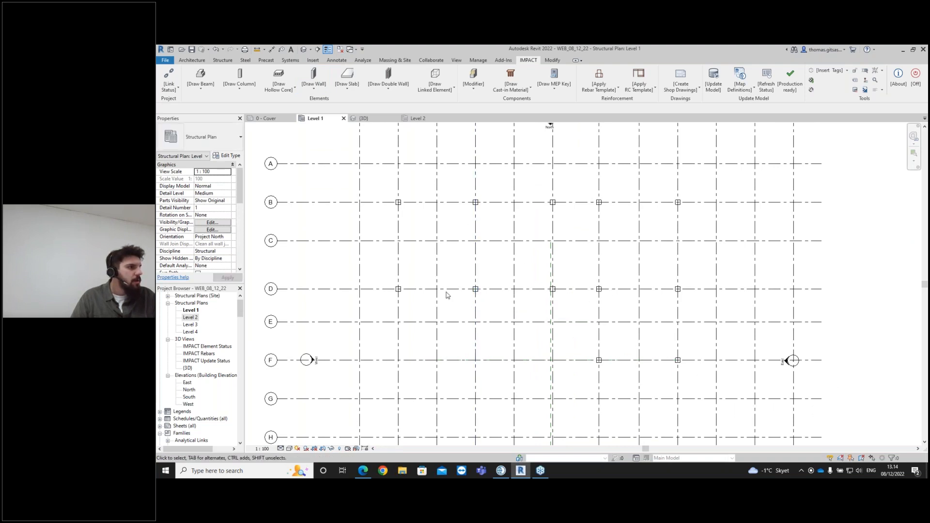
- Open the Level 2 plan and draw an Inverted Tee LB58X58X24 beam about 8500 mm long along grid 4 from grid B to grid D
double_click(190, 318)
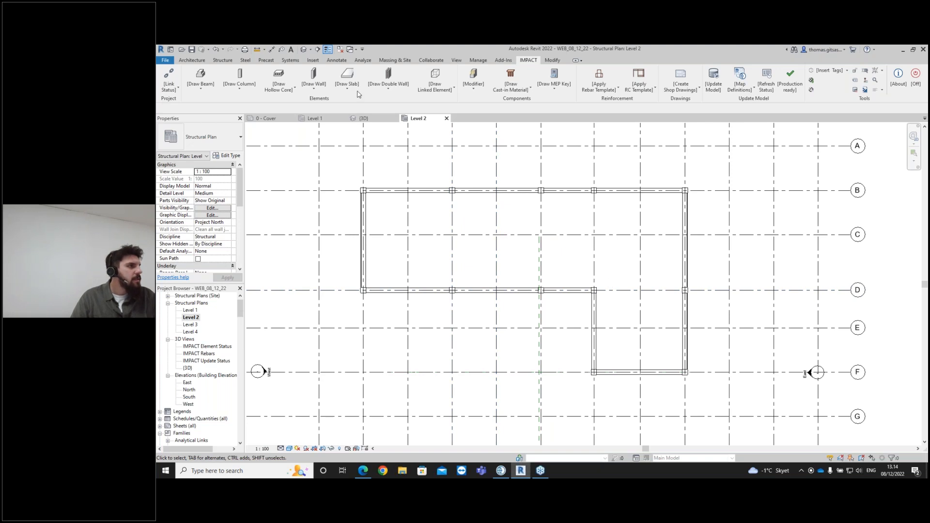
click(212, 92)
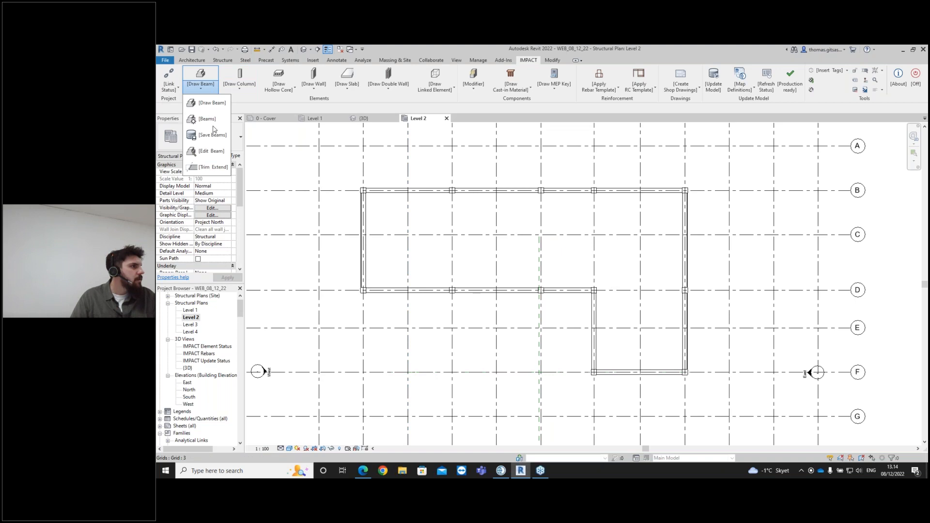
click(213, 104)
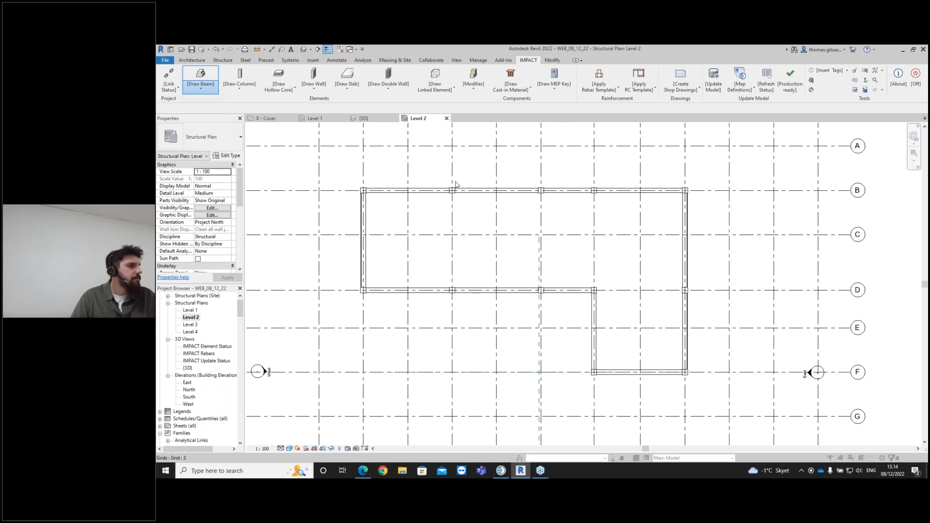
click(507, 230)
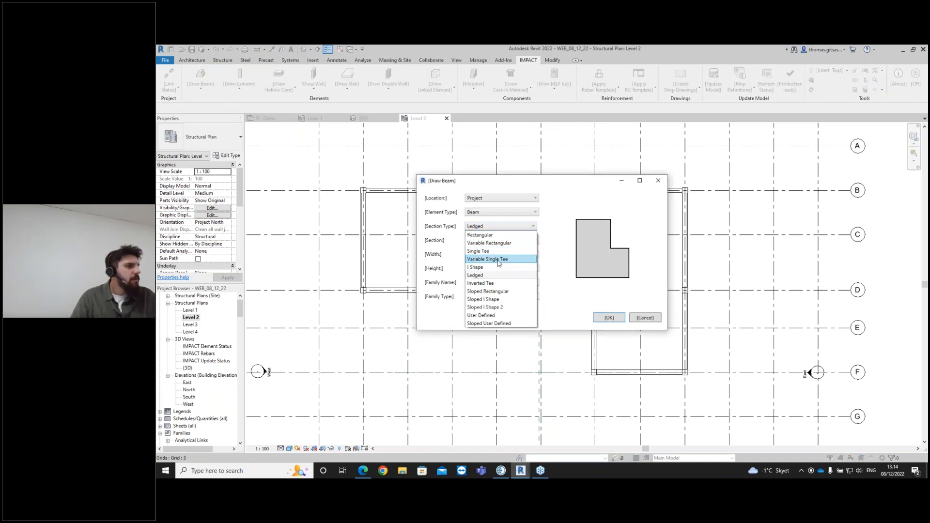
click(499, 283)
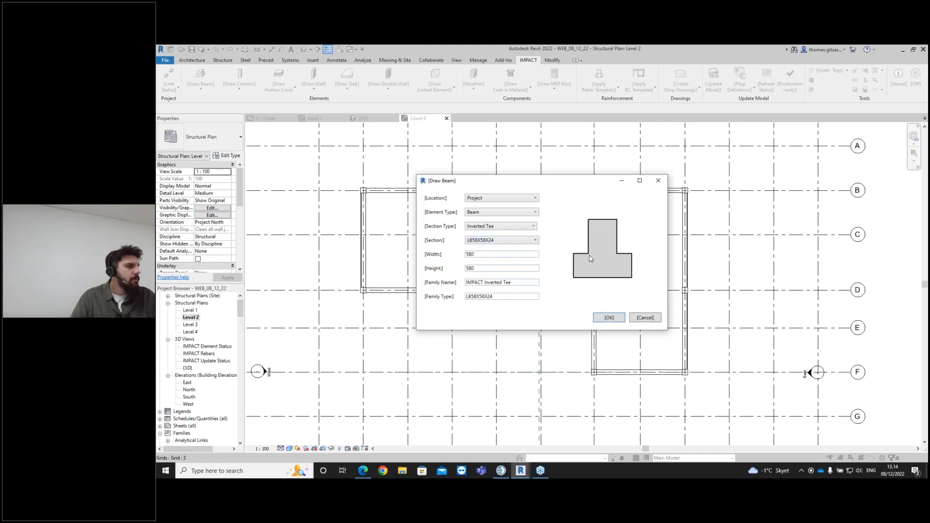
click(601, 316)
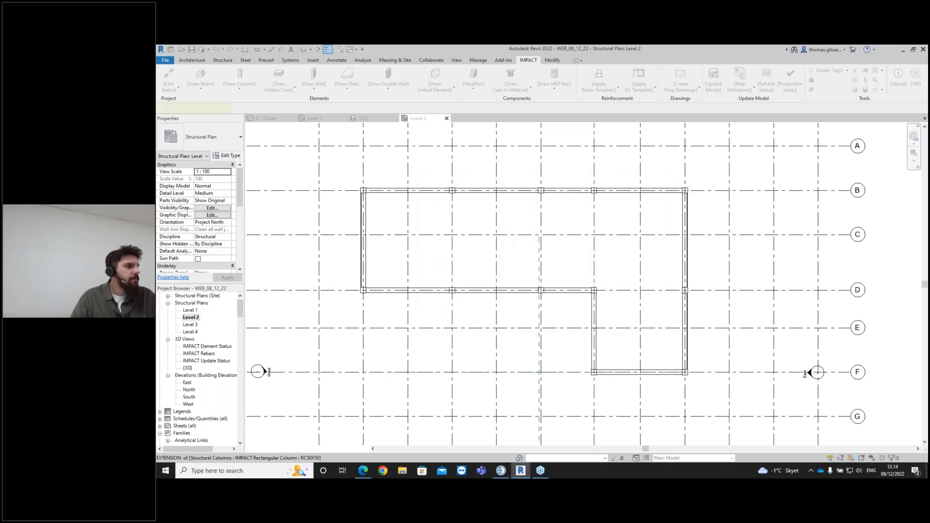
scroll(453, 193, up, 3)
scroll(453, 191, up, 1)
click(453, 190)
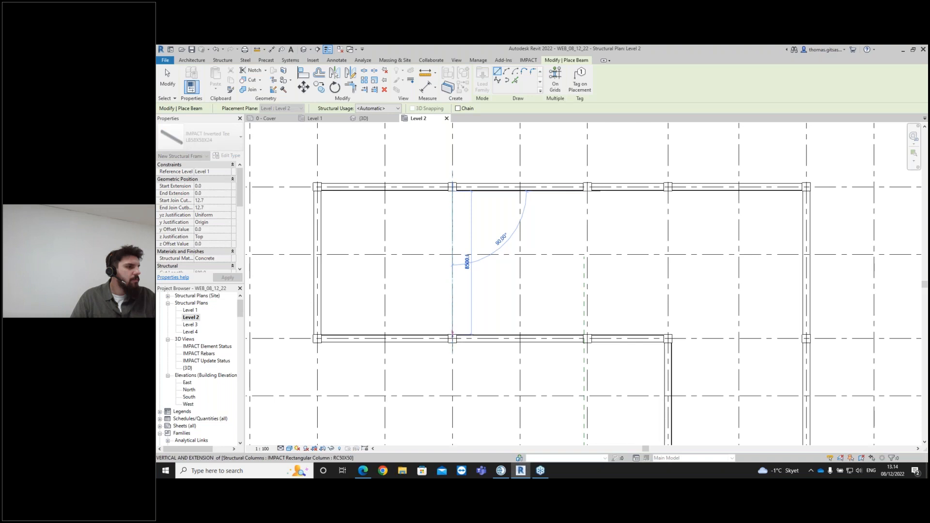
click(495, 314)
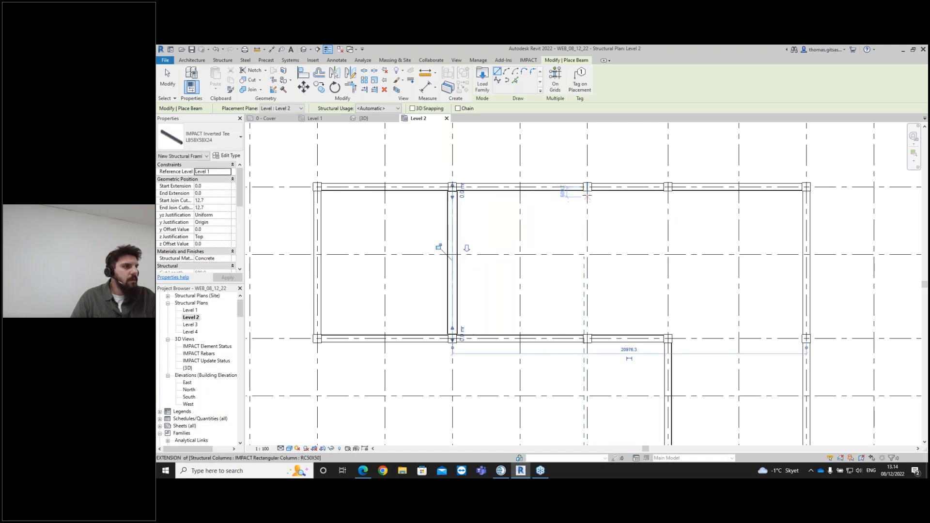
- Draw Inverted Tee beams along grid 6 from grid B to D and along grid D from grid 7 to grid 9 (about 7700 mm), then exit the tool
click(587, 191)
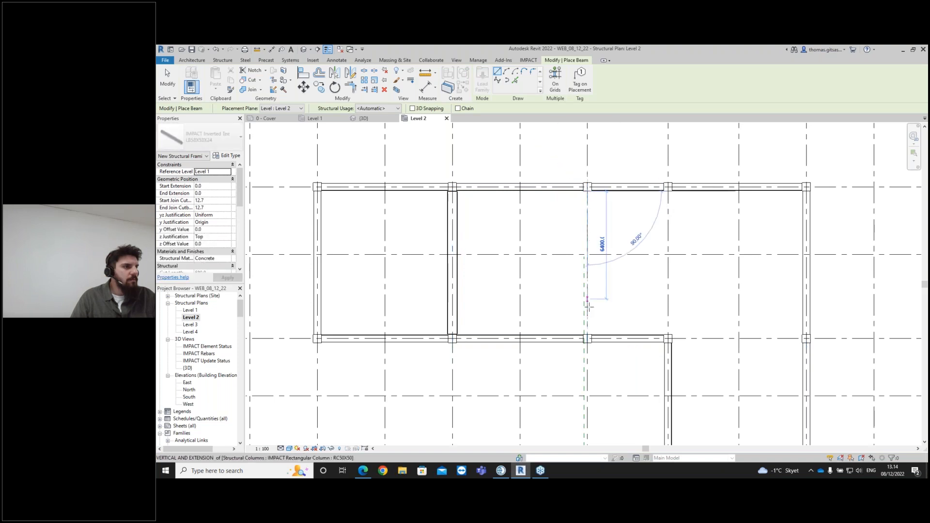
click(586, 335)
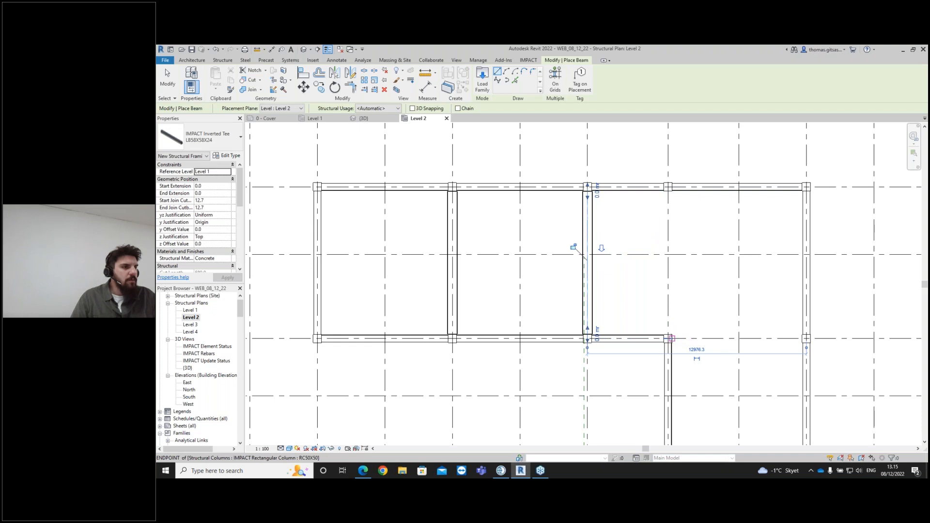
click(671, 338)
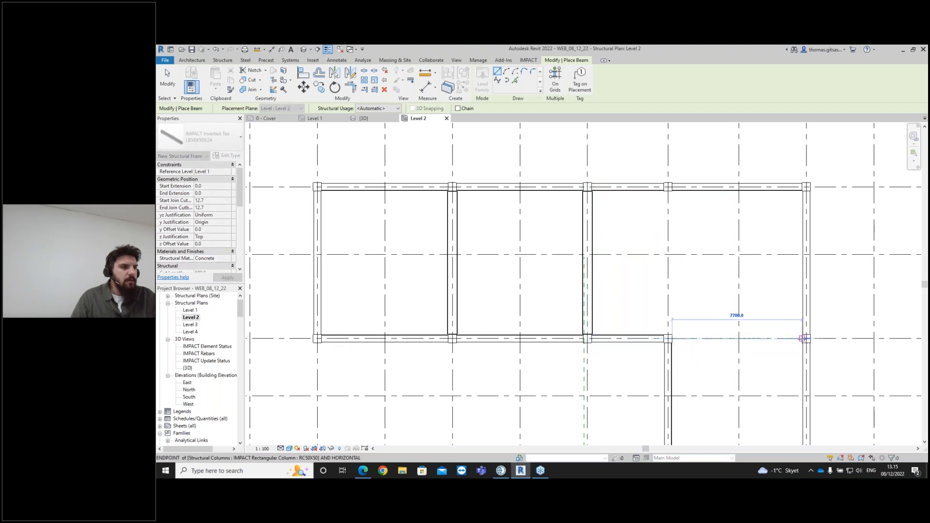
click(804, 338)
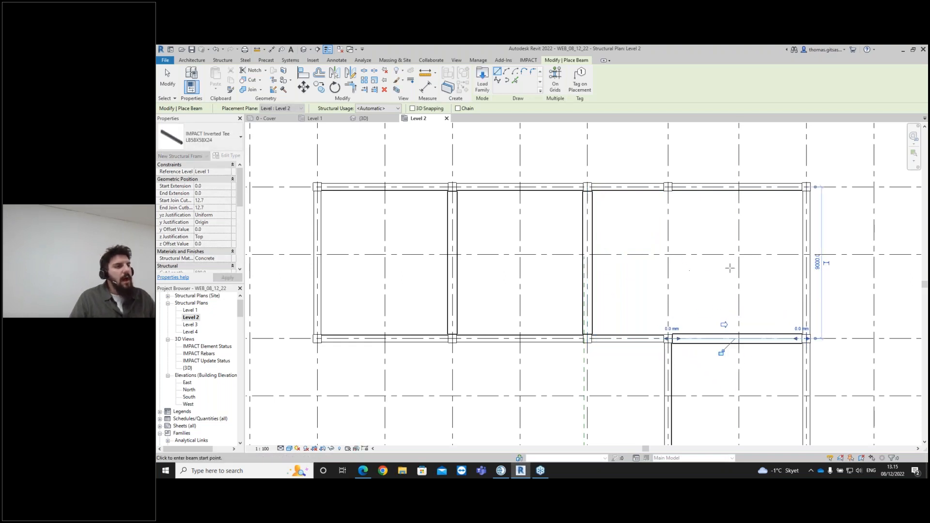
key(Escape)
key(Escape)
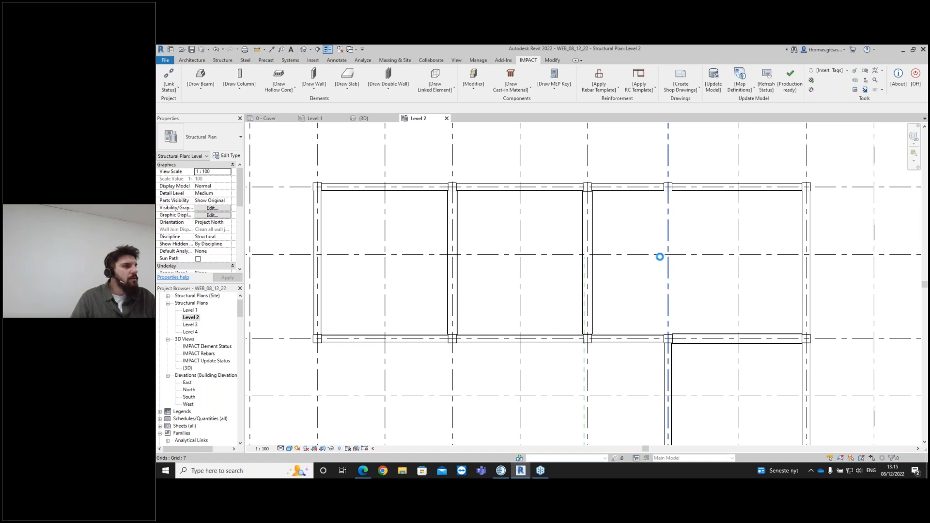
- Measure the distance between grids 6 and 7 along grid A
scroll(660, 256, down, 5)
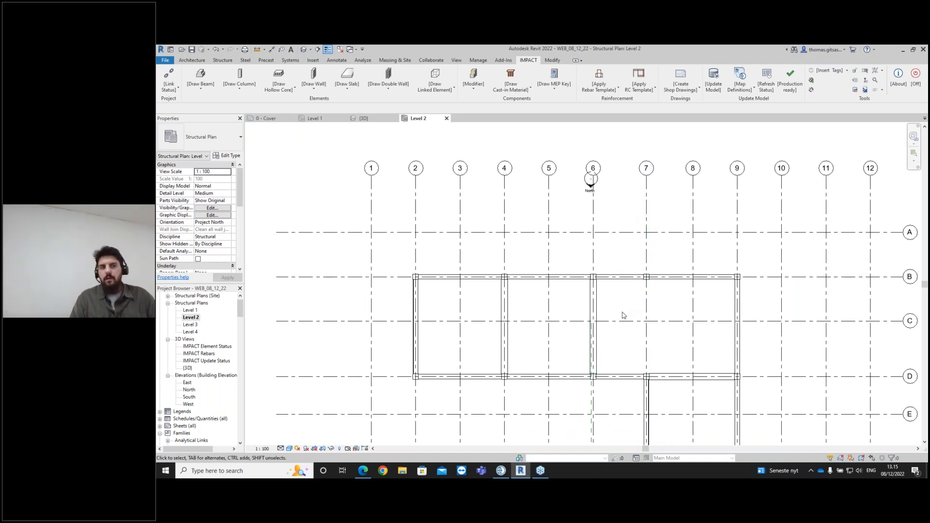
click(646, 205)
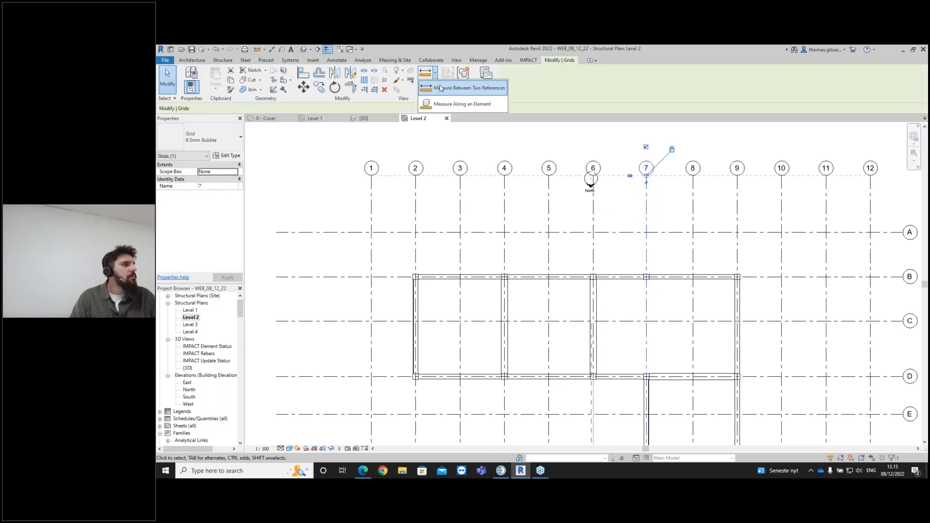
click(592, 232)
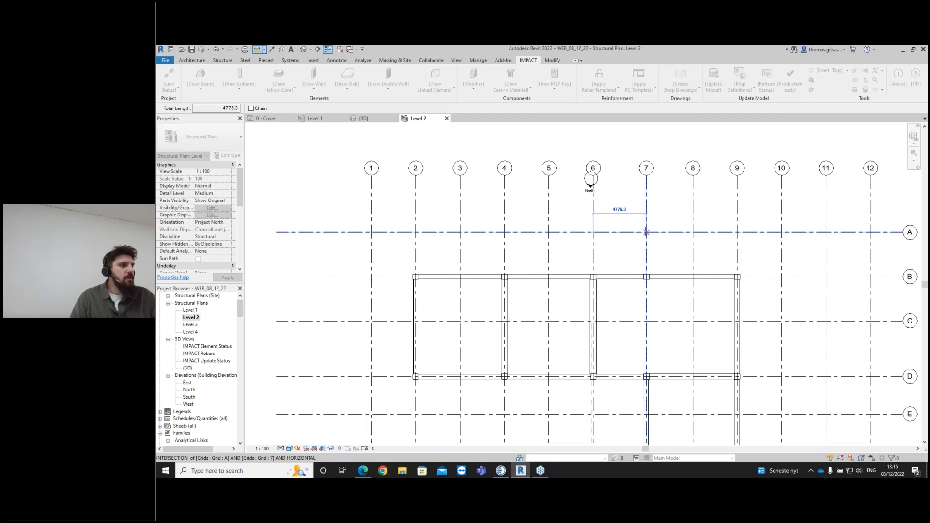
key(Escape)
key(Escape)
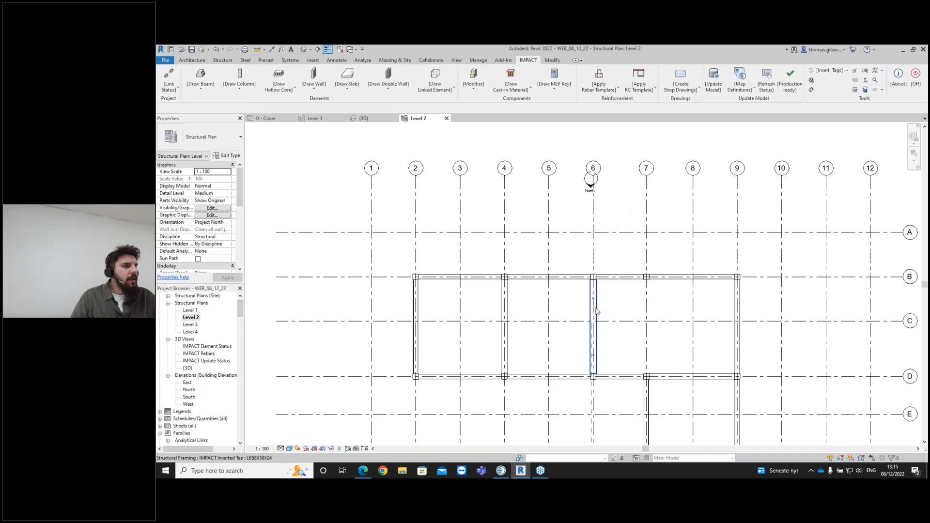
- Copy the grid 6 beam with Copy/Move Elements using an X offset of 4776.3 mm onto grid 7
click(616, 307)
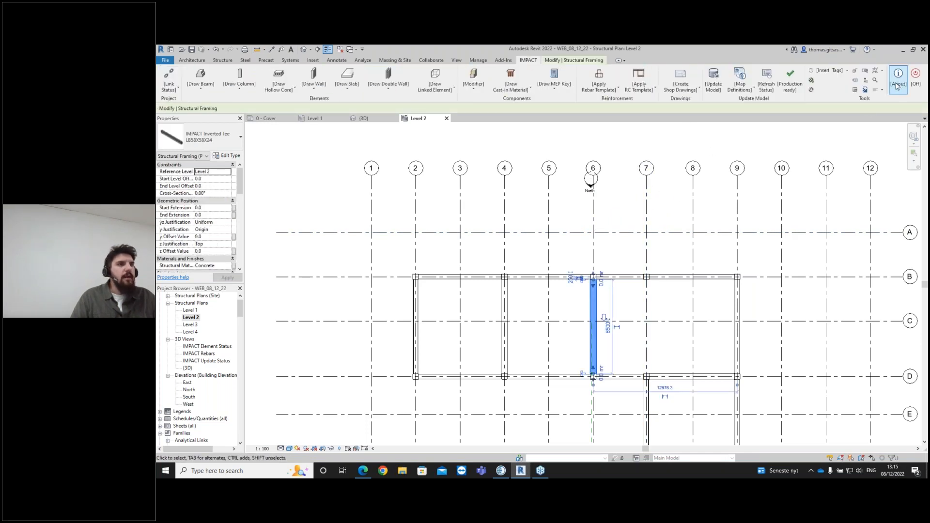
click(882, 91)
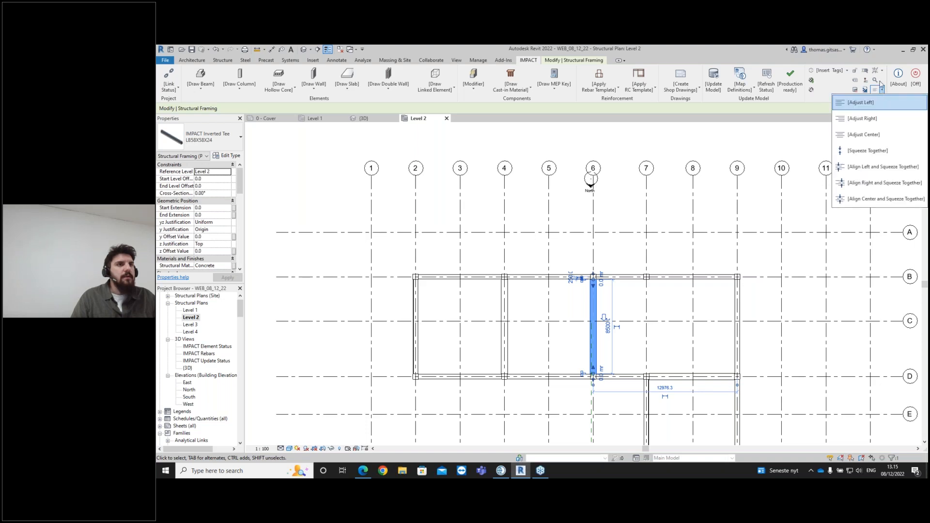
click(881, 70)
click(881, 70)
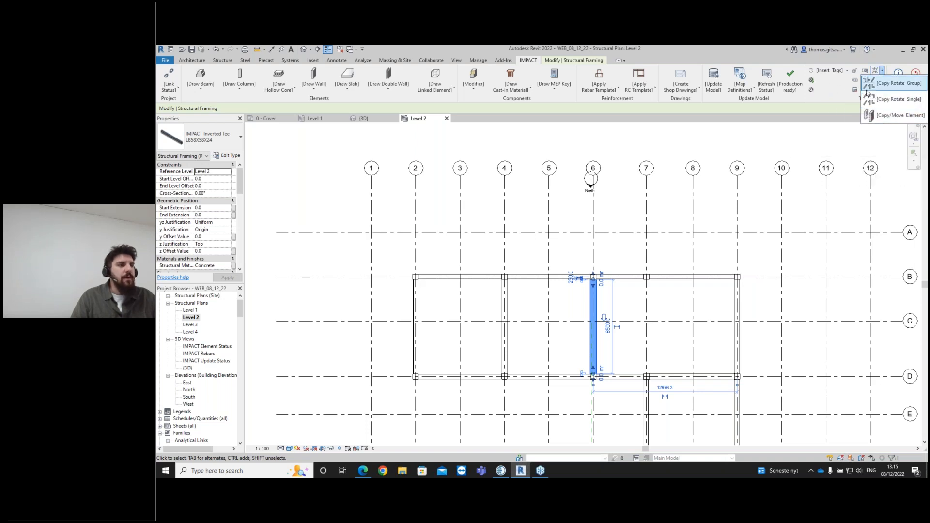
click(898, 116)
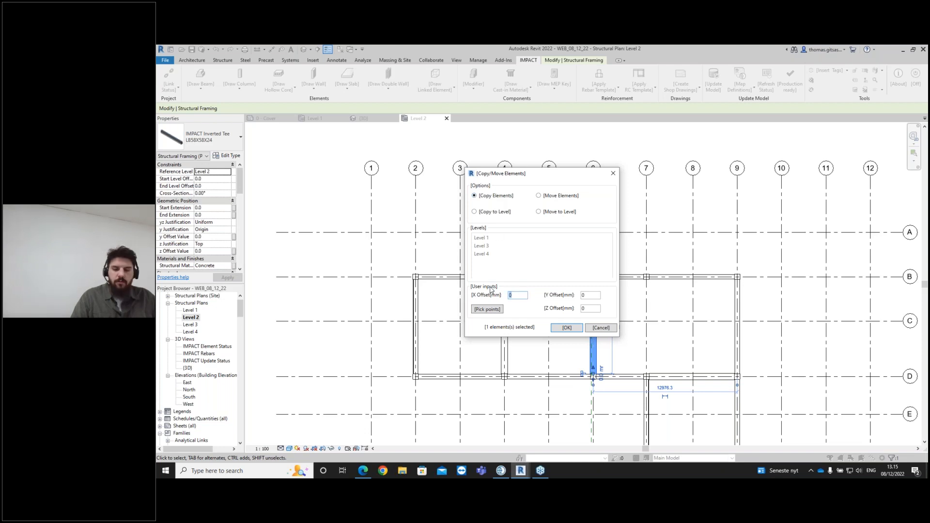
text(776.3)
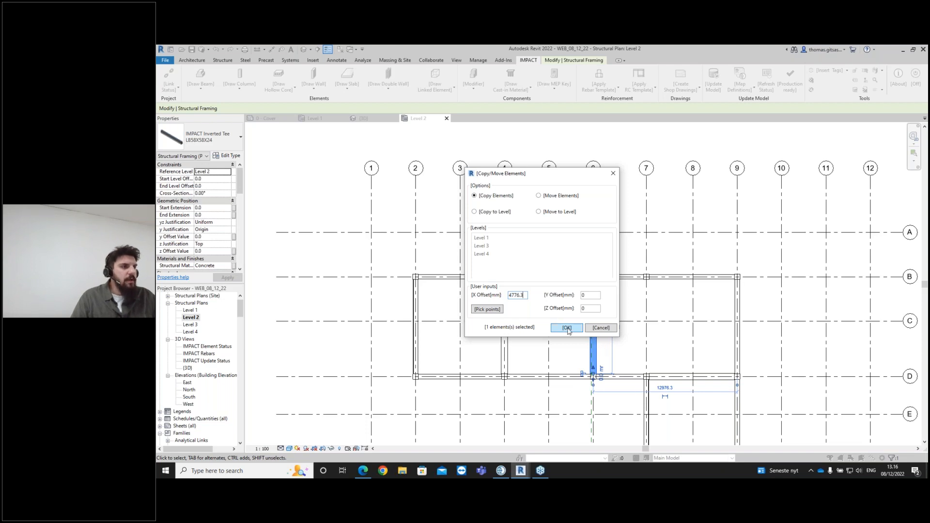
click(566, 328)
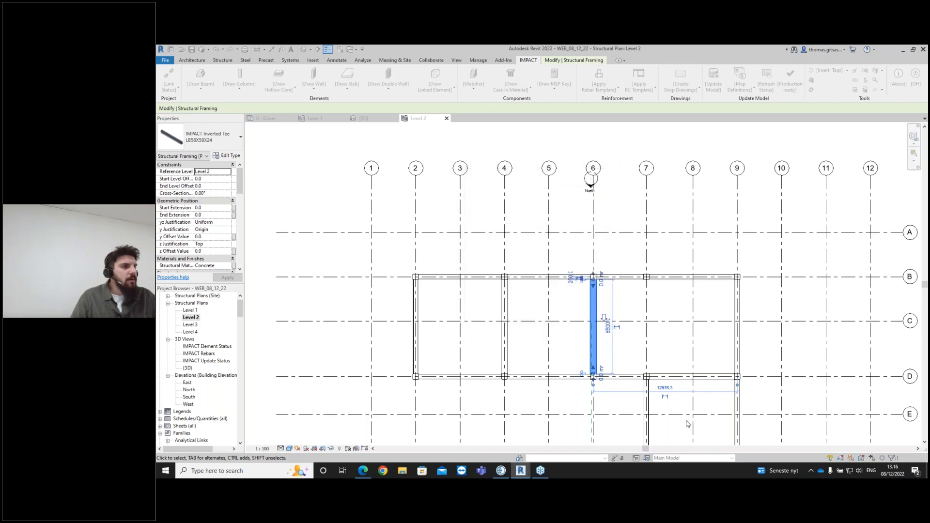
click(664, 338)
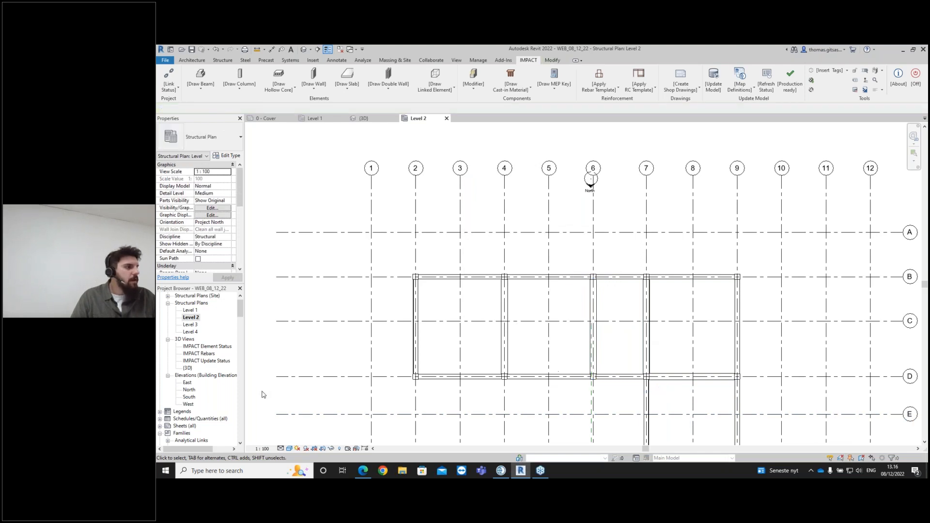
- Review the added infill beams in the 3D view and the Level 2 plan
click(364, 119)
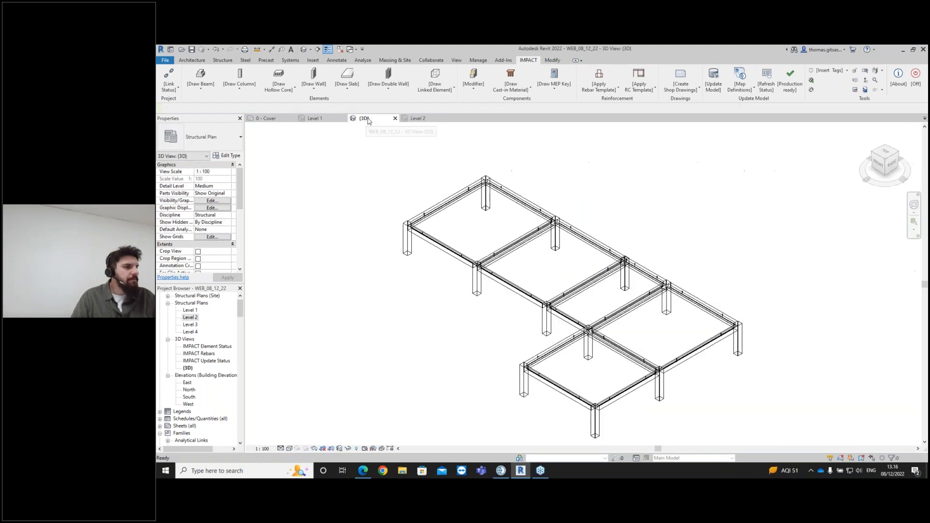
scroll(525, 350, up, 3)
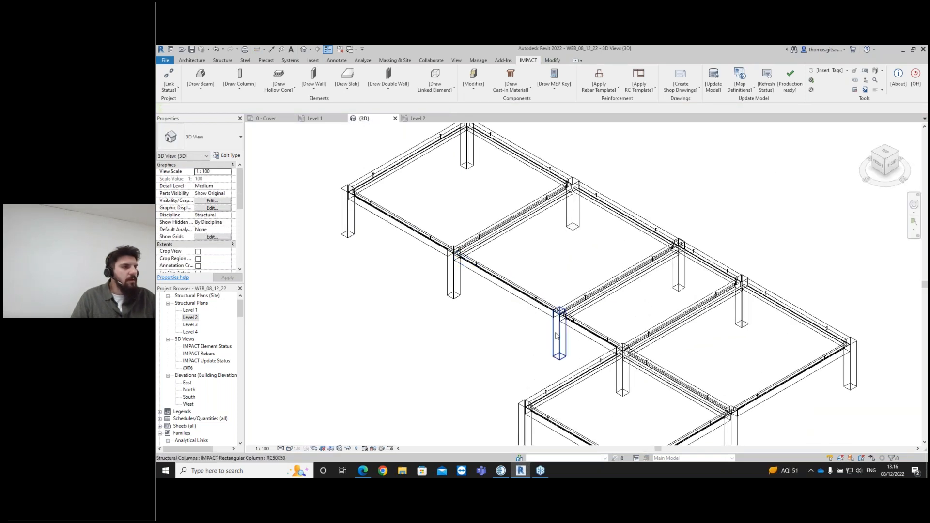
scroll(649, 347, up, 3)
scroll(649, 346, down, 5)
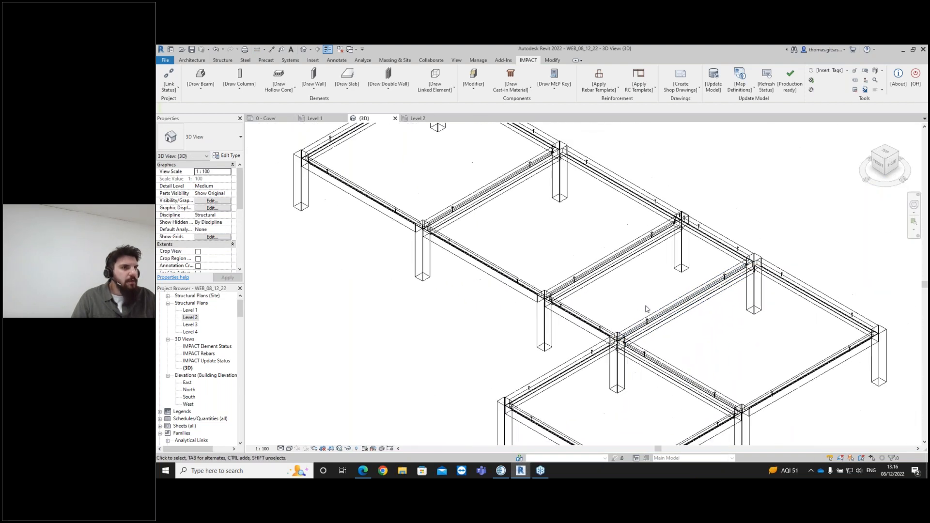
scroll(636, 339, down, 5)
shift+middle_drag(644, 390, 650, 353)
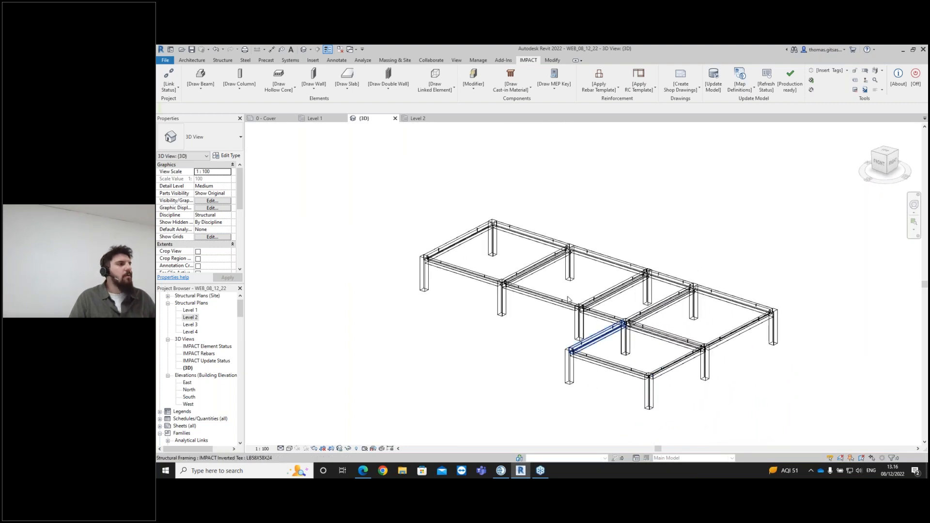
click(326, 120)
click(415, 119)
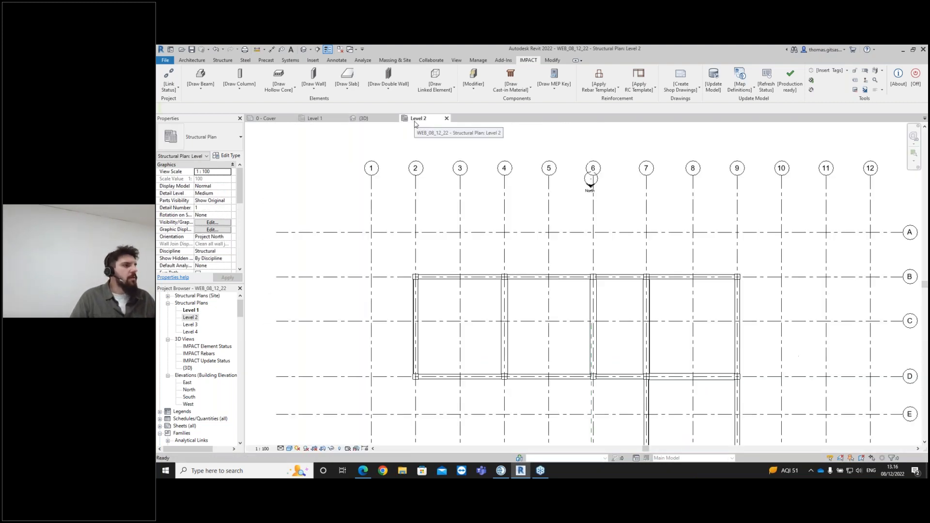
scroll(576, 311, down, 2)
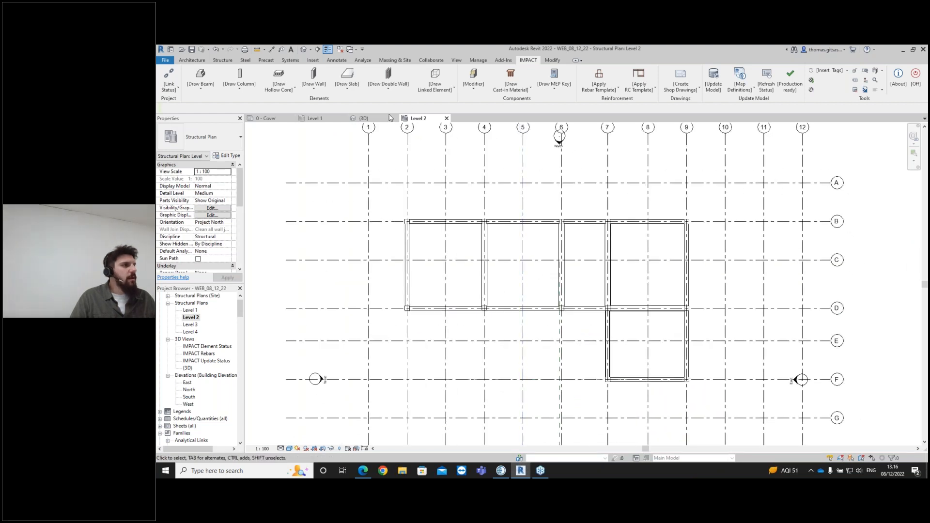
click(362, 118)
shift+middle_drag(571, 359, 660, 370)
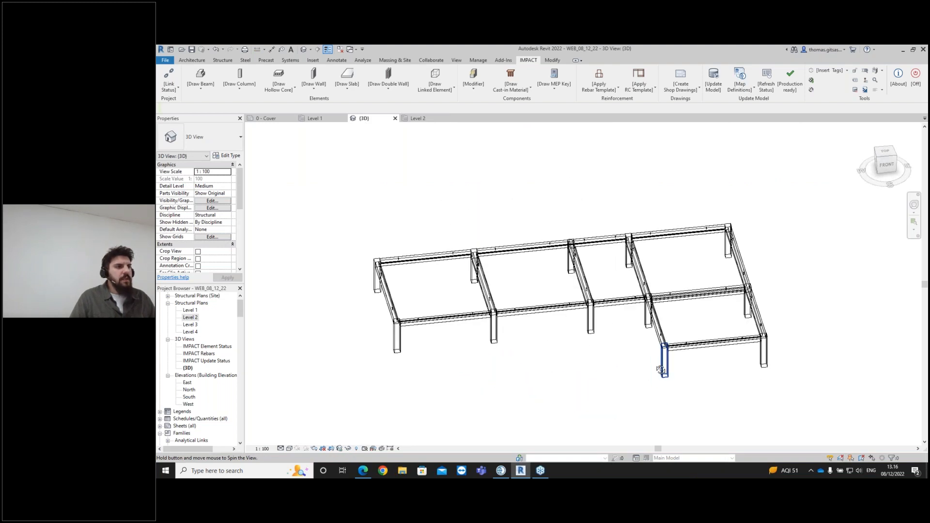
scroll(612, 302, up, 2)
scroll(625, 313, up, 1)
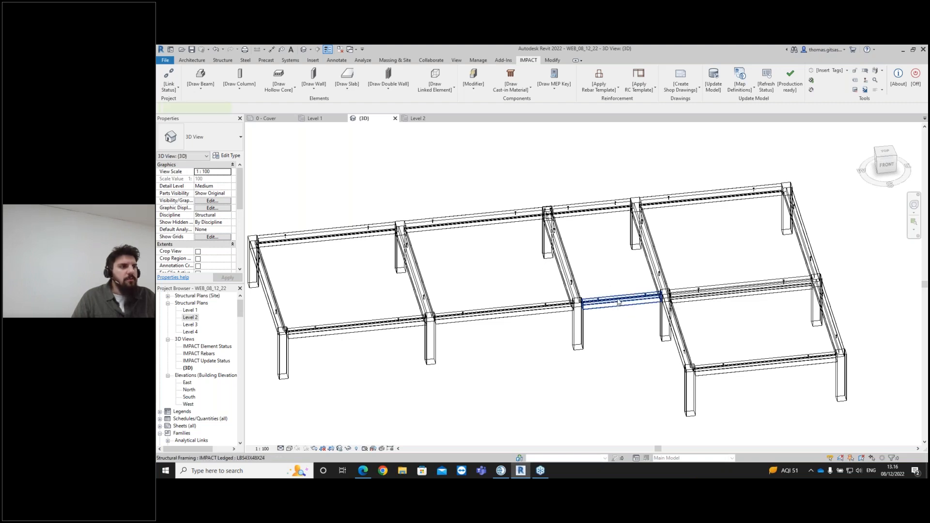
click(624, 313)
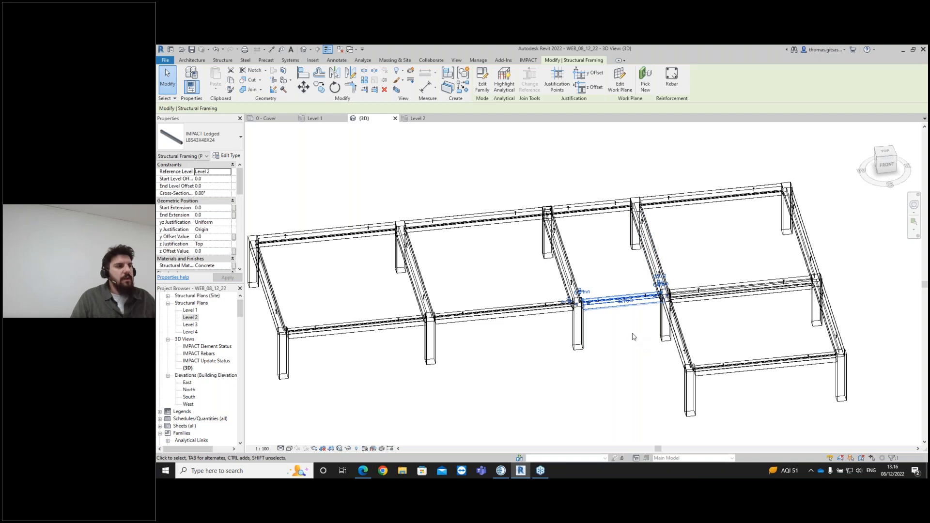
click(607, 321)
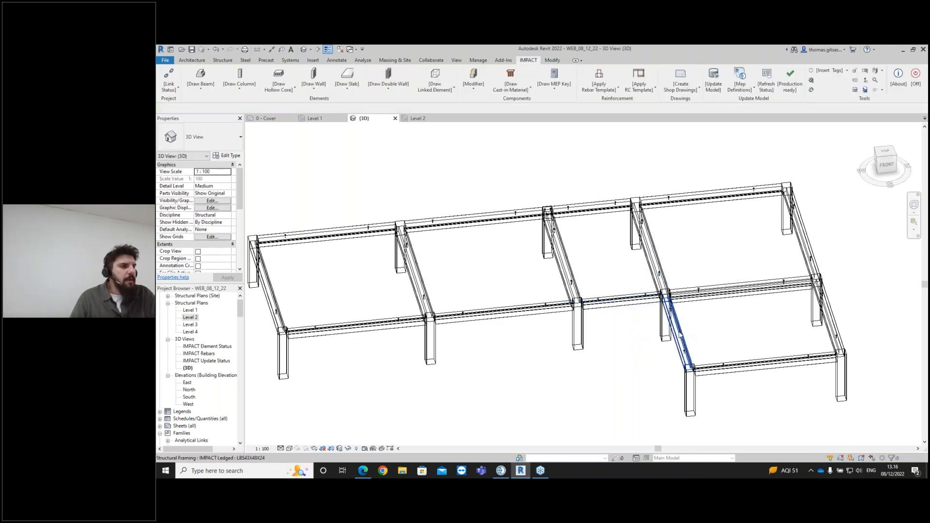
scroll(649, 348, down, 1)
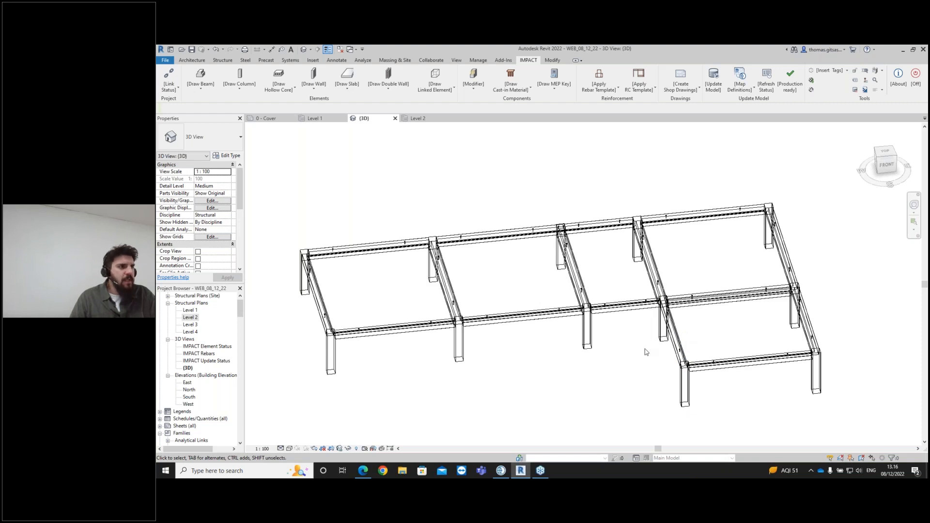
- Select all framing and columns and insert Corbel with socket corbels of type (0+200)x200 at the joints
scroll(646, 352, down, 1)
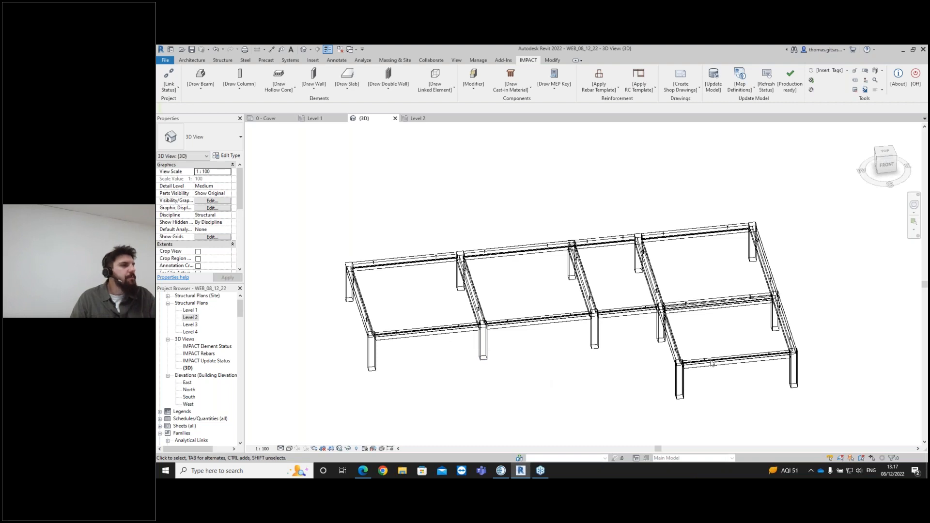
drag(841, 406, 316, 205)
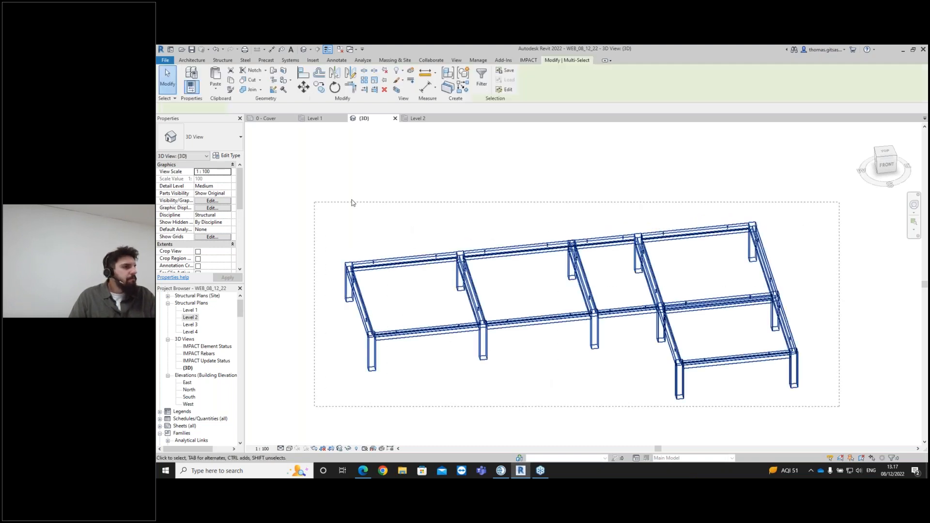
click(527, 60)
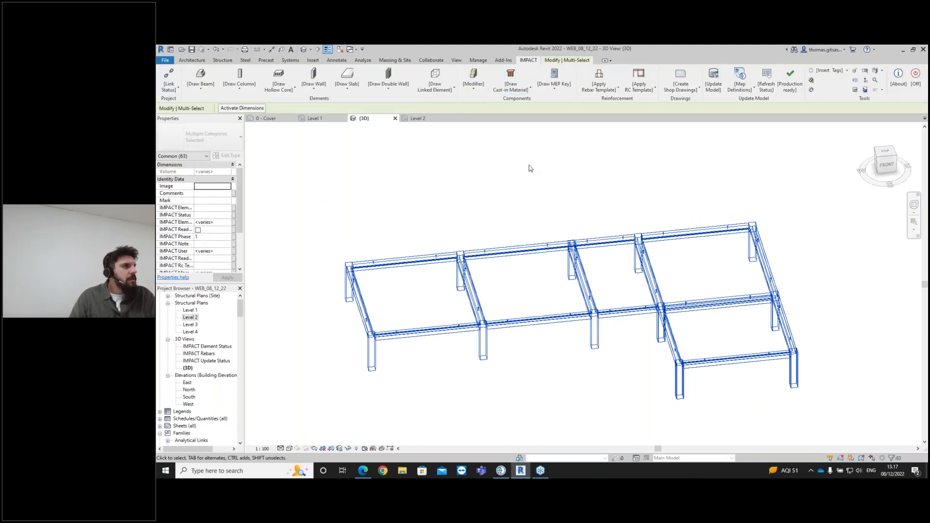
click(481, 91)
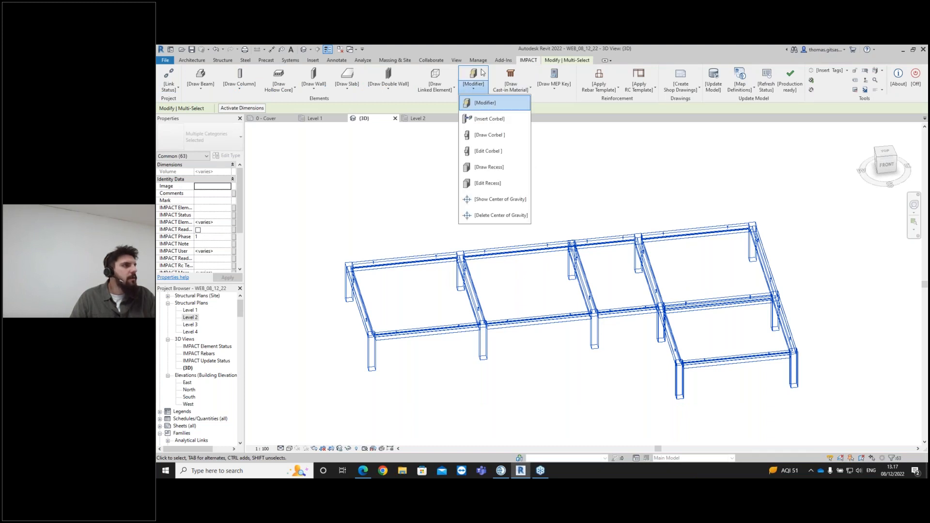
click(490, 119)
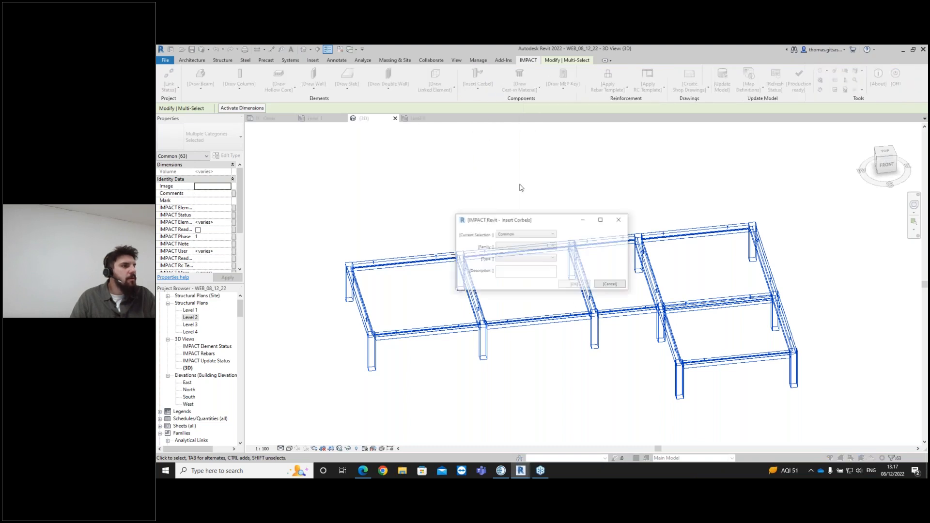
click(536, 247)
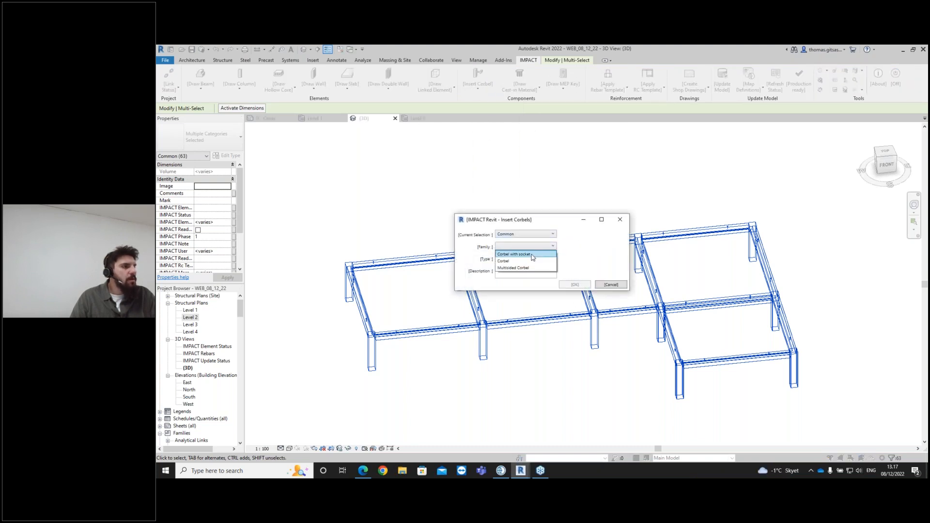
click(532, 255)
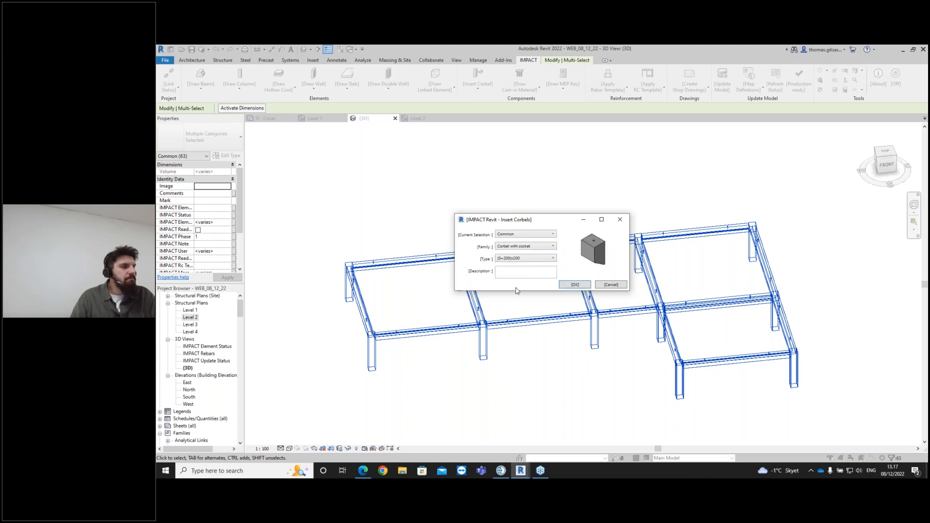
click(554, 259)
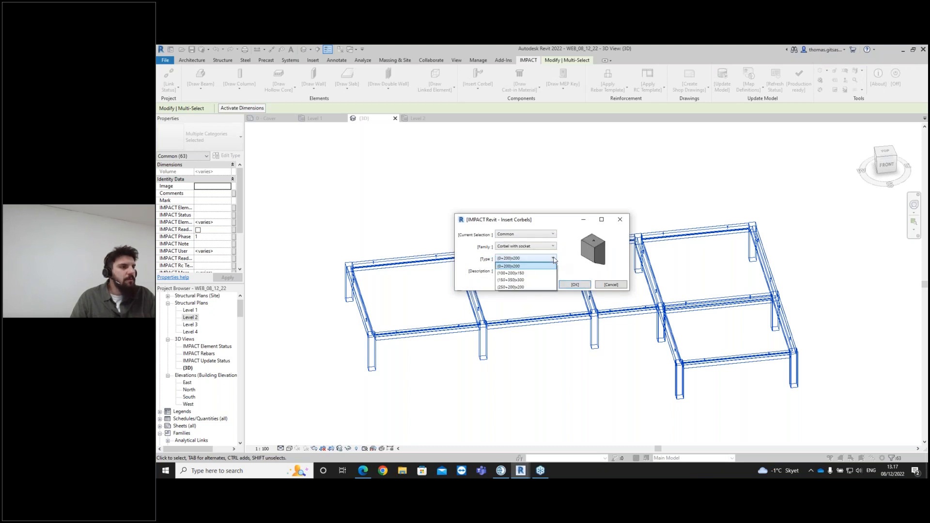
click(545, 267)
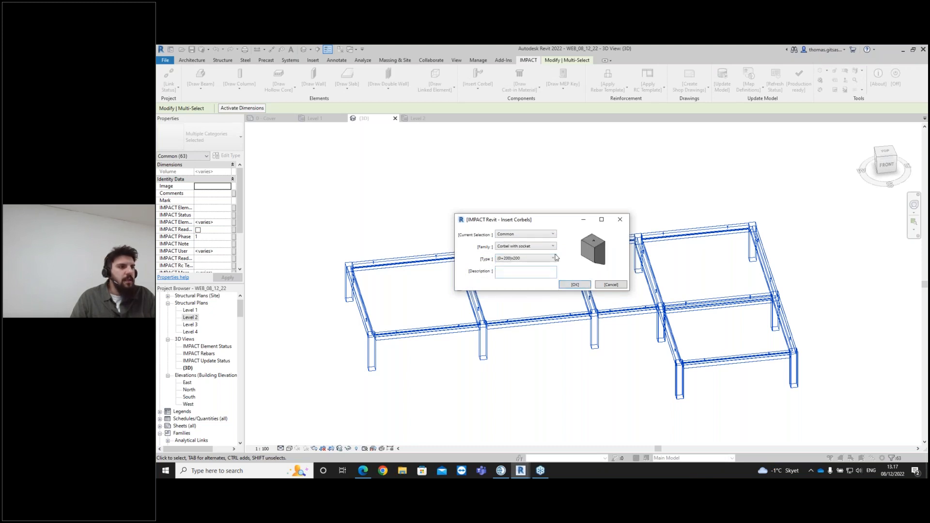
click(580, 286)
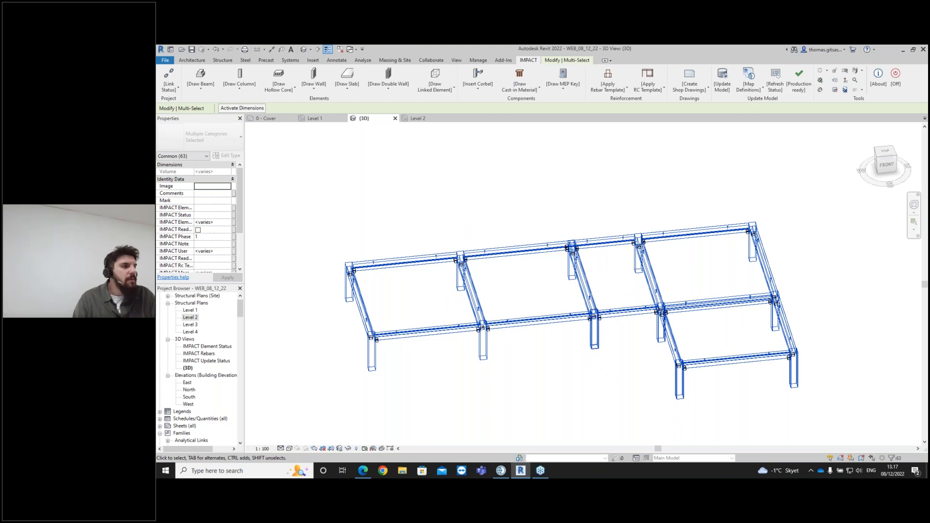
key(Escape)
- Inspect a corbel at a column joint and select all corbel instances visible in the view
scroll(612, 263, up, 3)
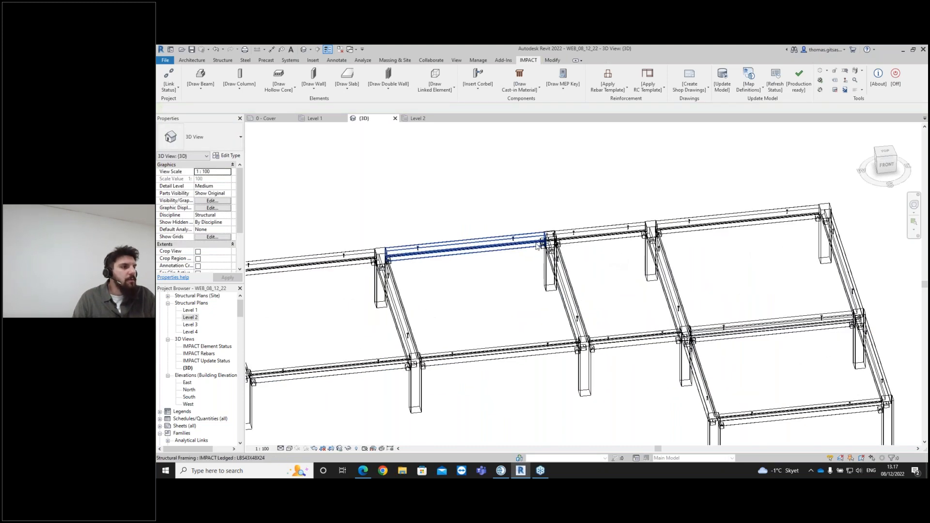
scroll(551, 251, up, 6)
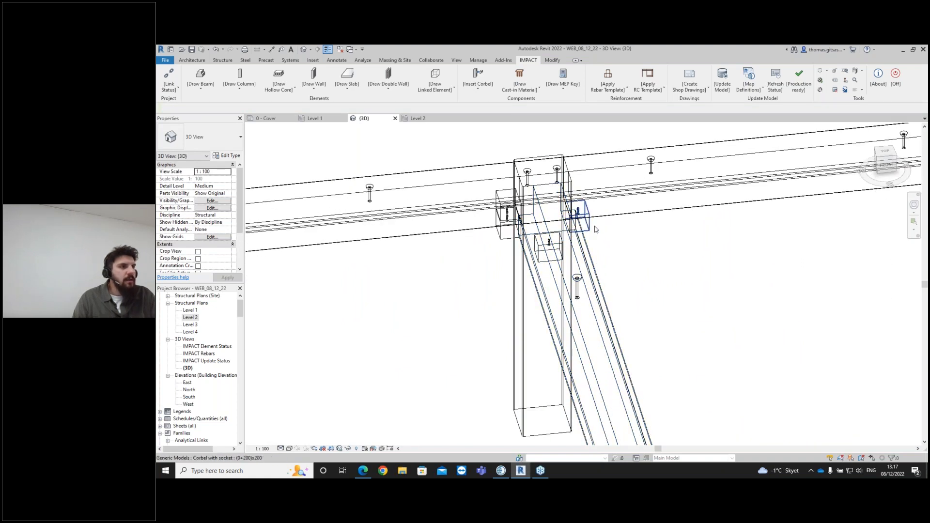
scroll(603, 230, down, 8)
scroll(687, 368, up, 8)
shift+middle_drag(593, 320, 620, 248)
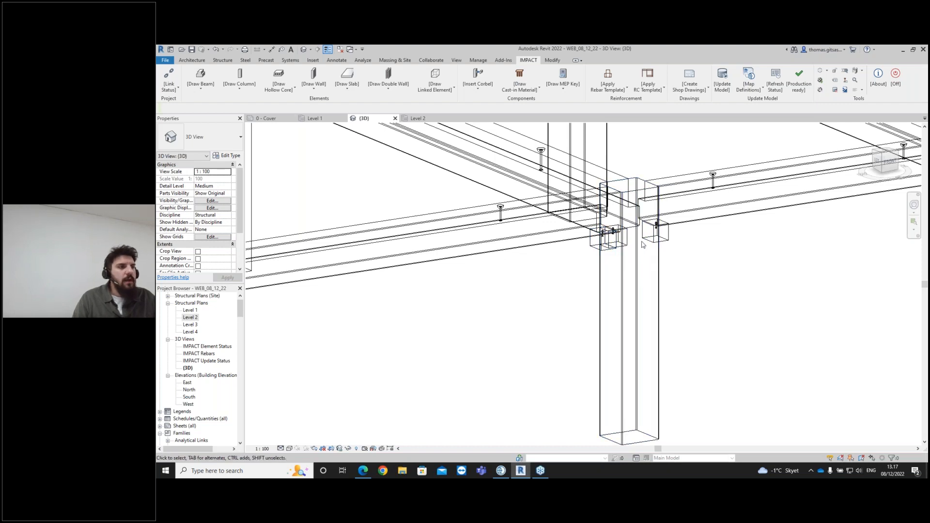
shift+middle_drag(620, 244, 661, 274)
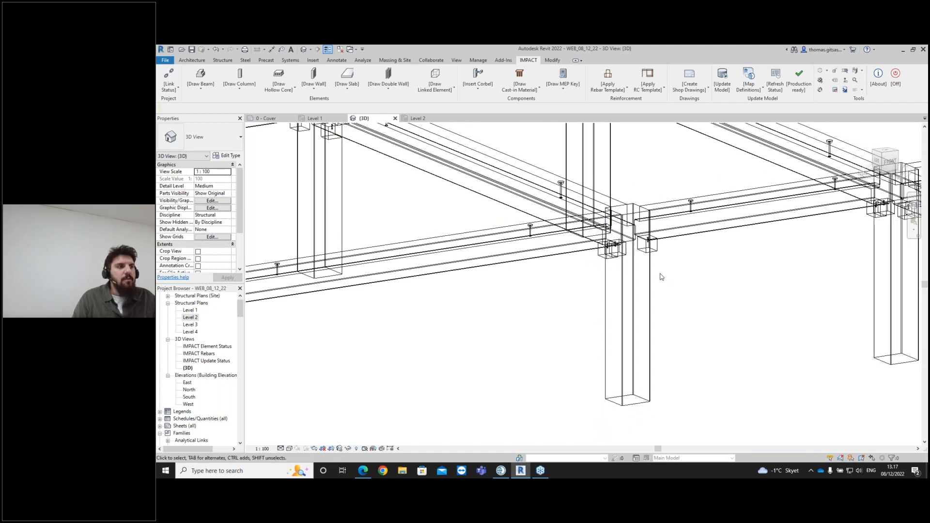
click(609, 258)
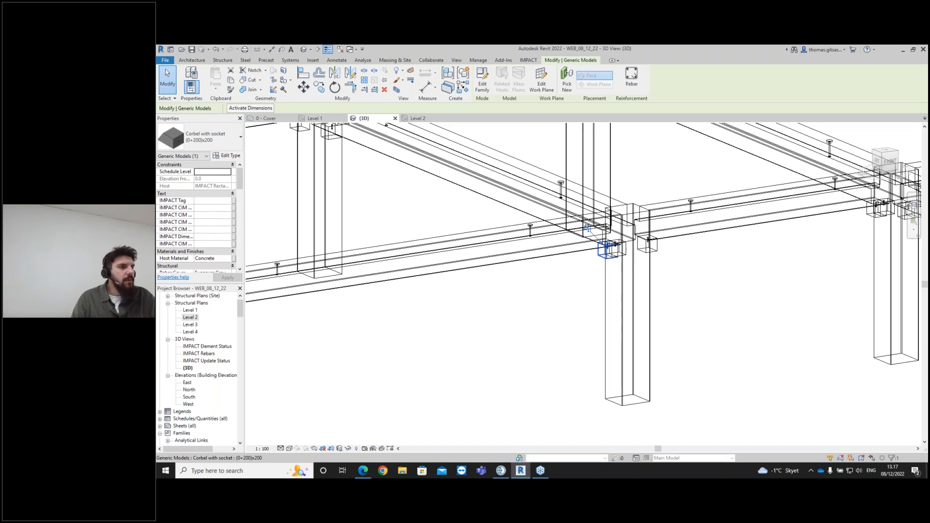
right_click(606, 257)
mouse_move(688, 342)
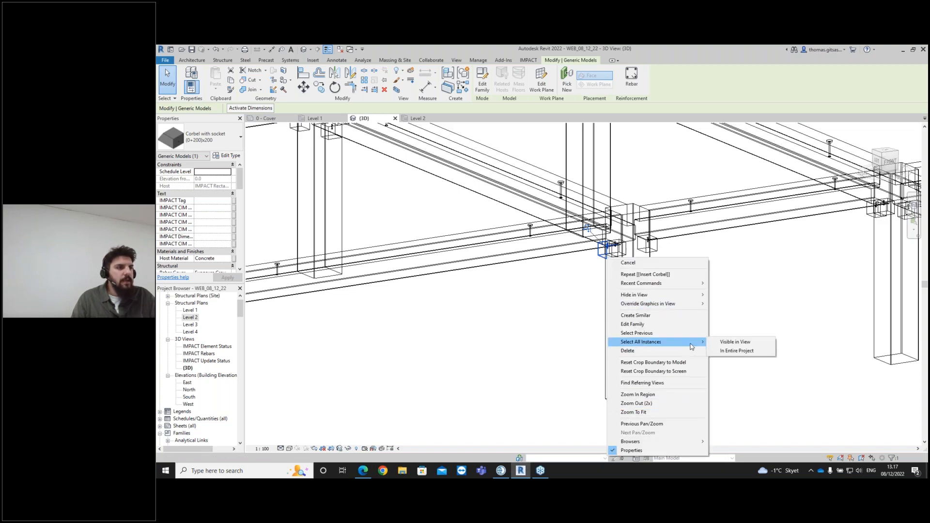
click(743, 342)
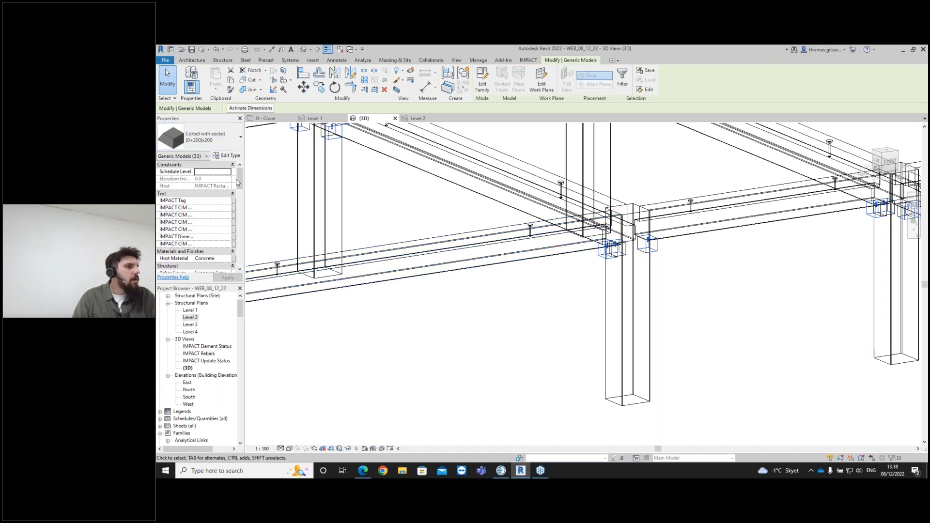
- Enable Full Width for the selected corbels and apply it
drag(241, 180, 243, 257)
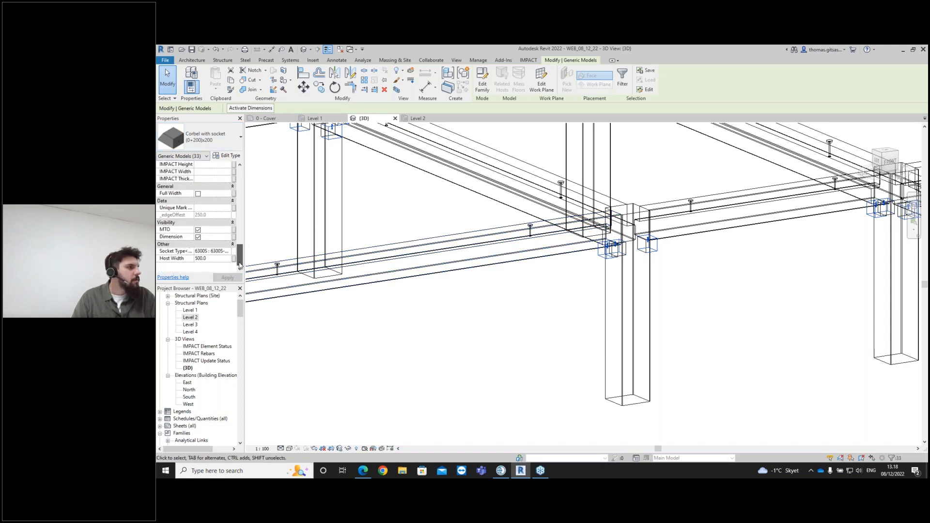
click(198, 194)
click(228, 278)
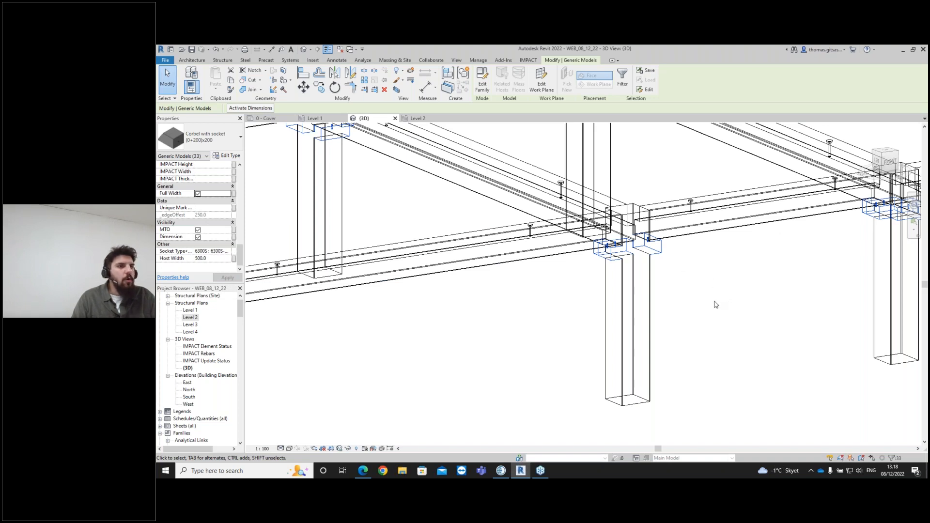
- Turn Full Width off and back on for the selected corbels to compare both results
scroll(639, 262, up, 3)
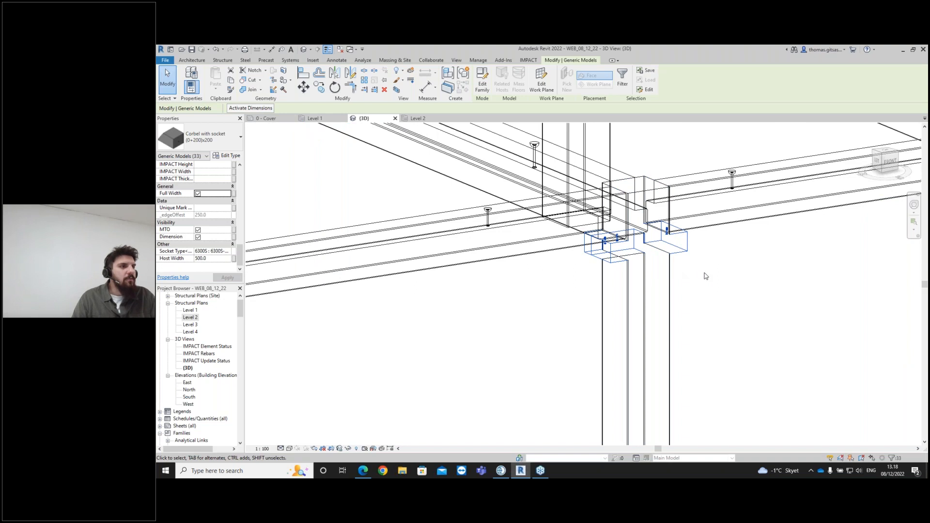
scroll(705, 275, down, 5)
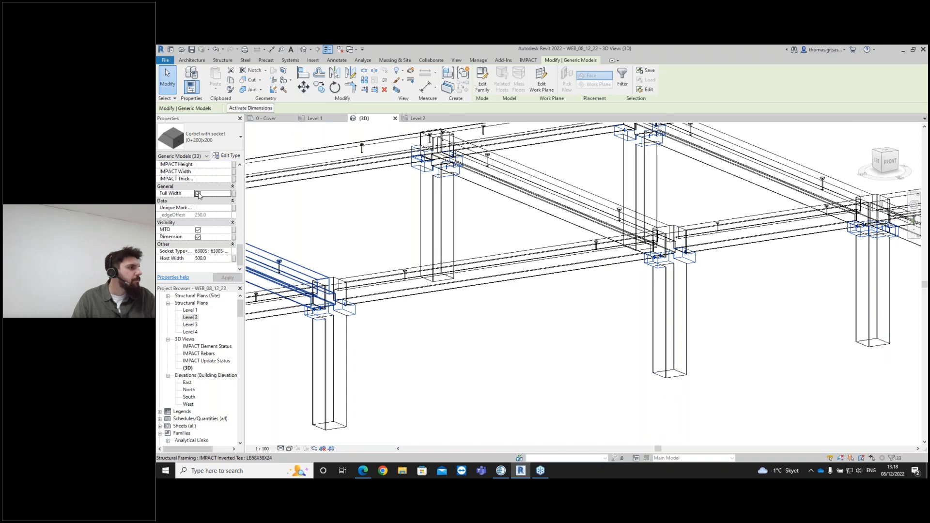
click(224, 276)
click(225, 277)
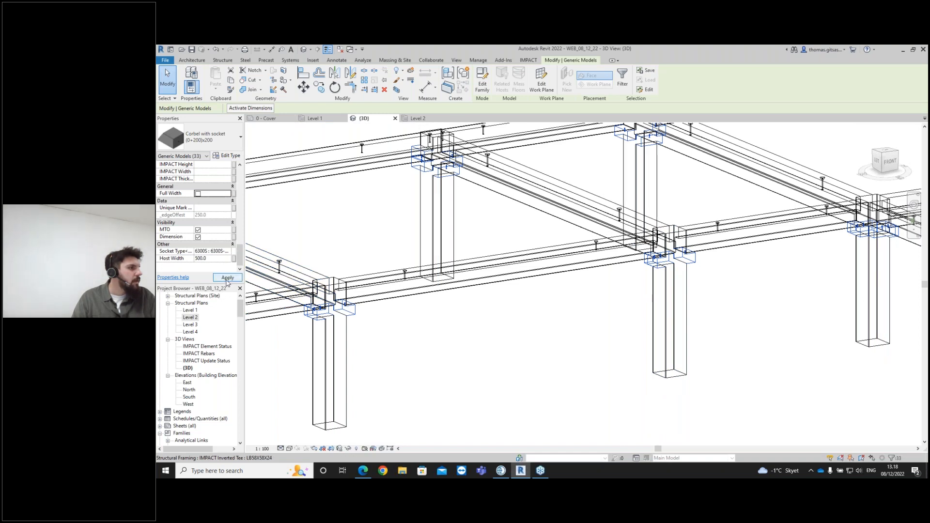
click(198, 193)
click(198, 194)
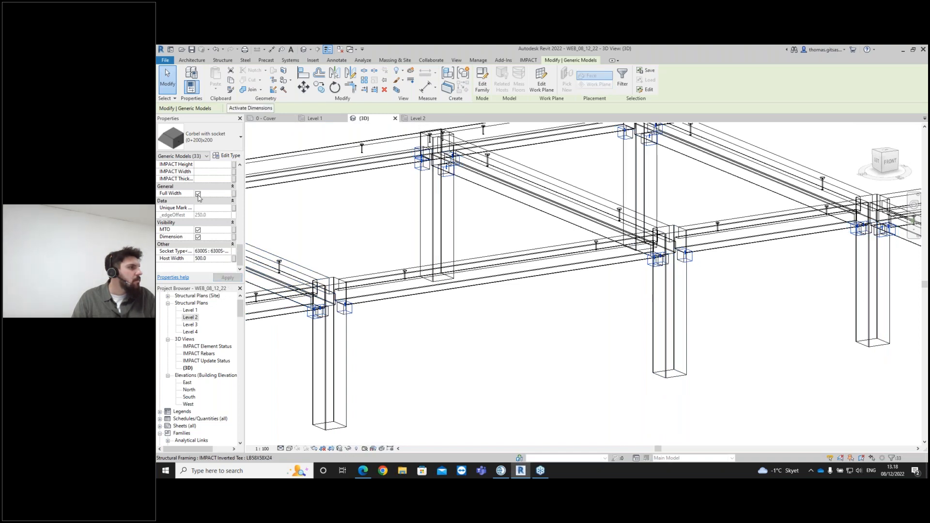
click(227, 278)
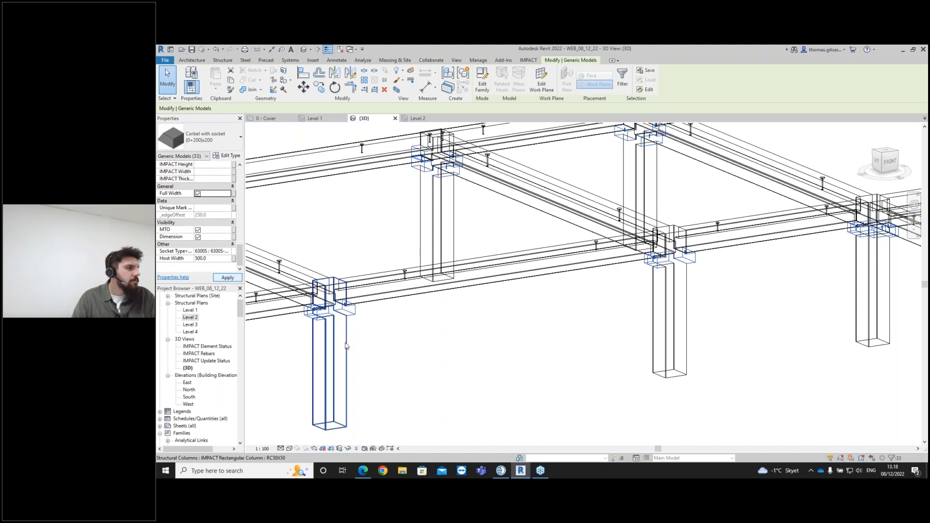
- Deselect everything and switch the 3D view's visual style to Shaded
click(471, 331)
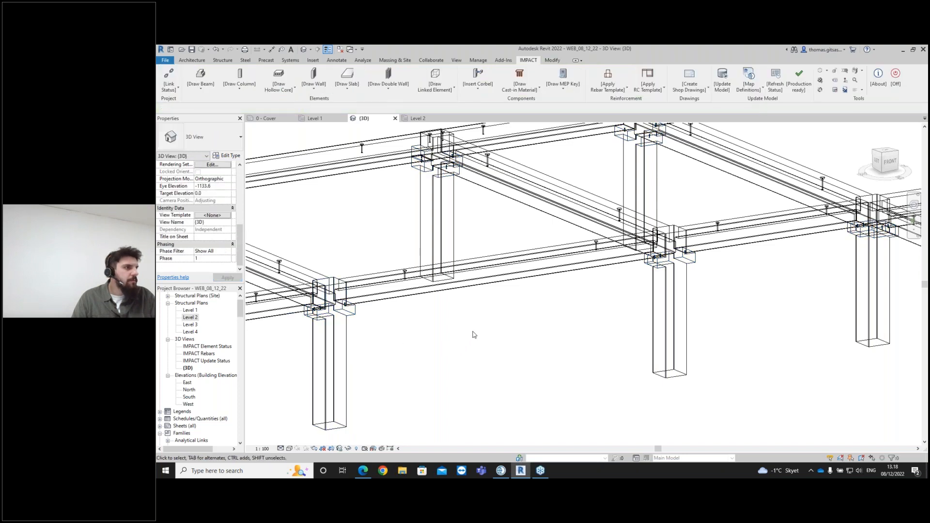
shift+middle_drag(514, 325, 451, 410)
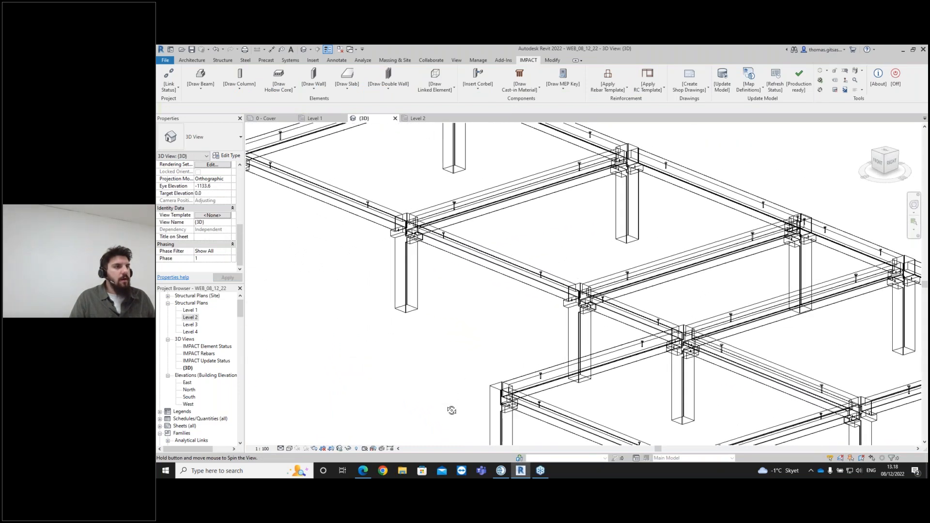
scroll(437, 347, down, 2)
shift+middle_drag(436, 348, 426, 400)
scroll(454, 365, down, 1)
click(289, 447)
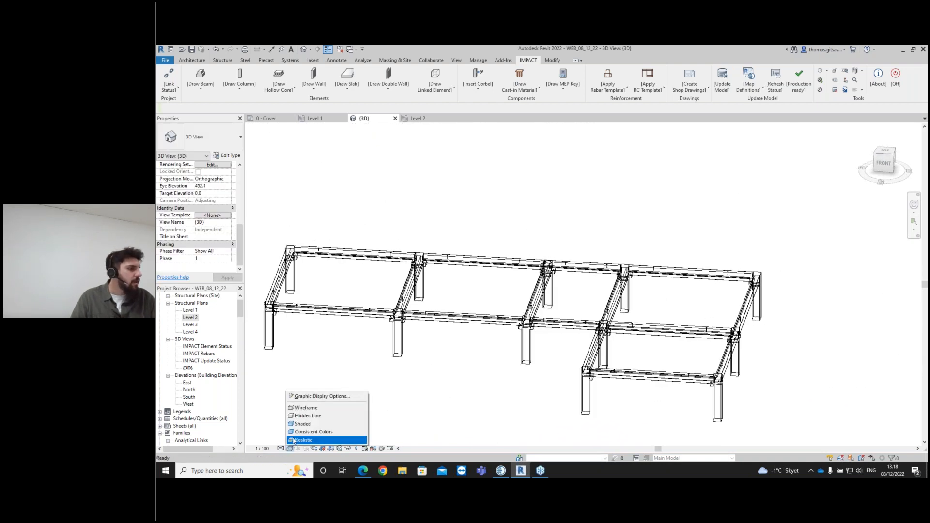
click(307, 424)
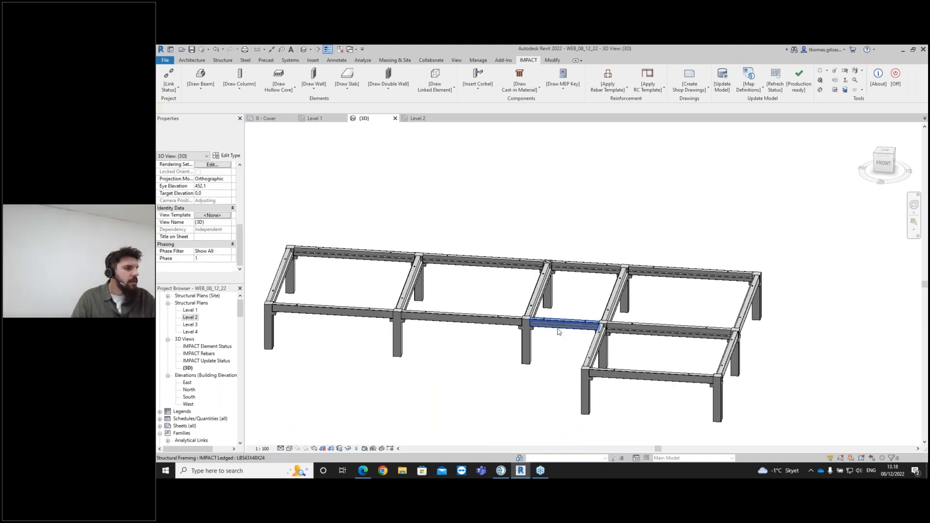
- Review the precast frame with columns, beams and corbels in the shaded 3D view
scroll(415, 297, up, 2)
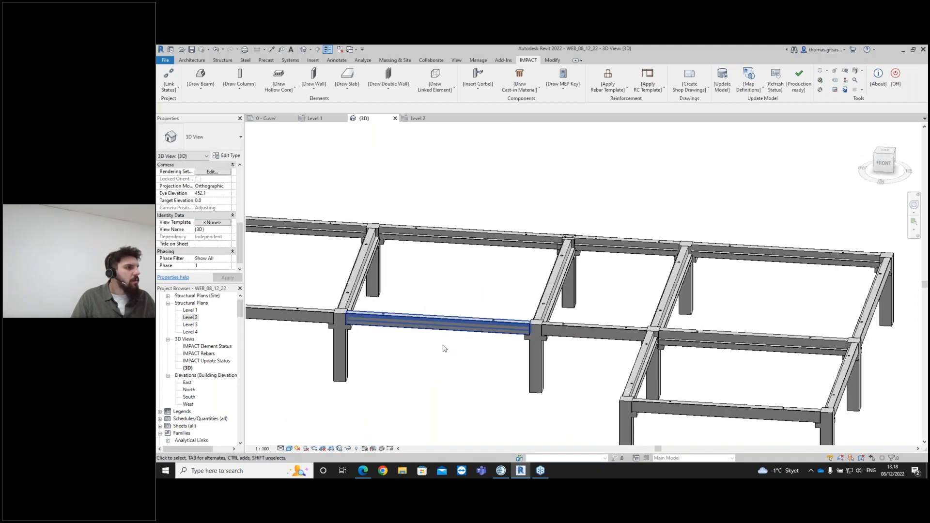
scroll(474, 392, down, 3)
shift+middle_drag(537, 386, 427, 349)
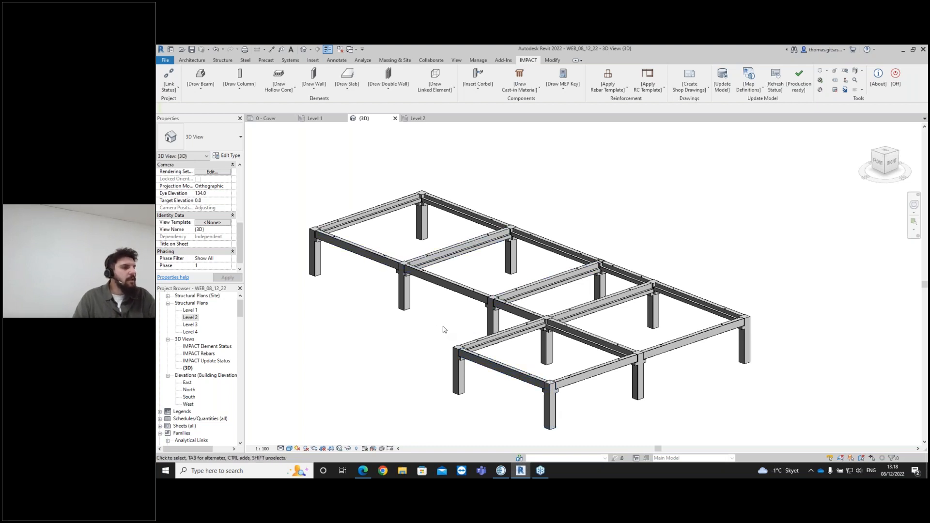
middle_drag(424, 332, 509, 347)
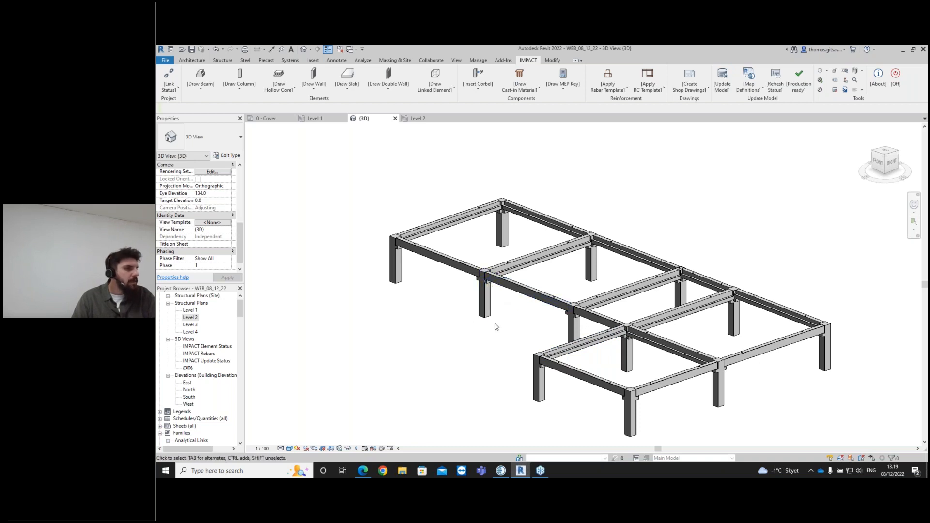
scroll(495, 326, down, 1)
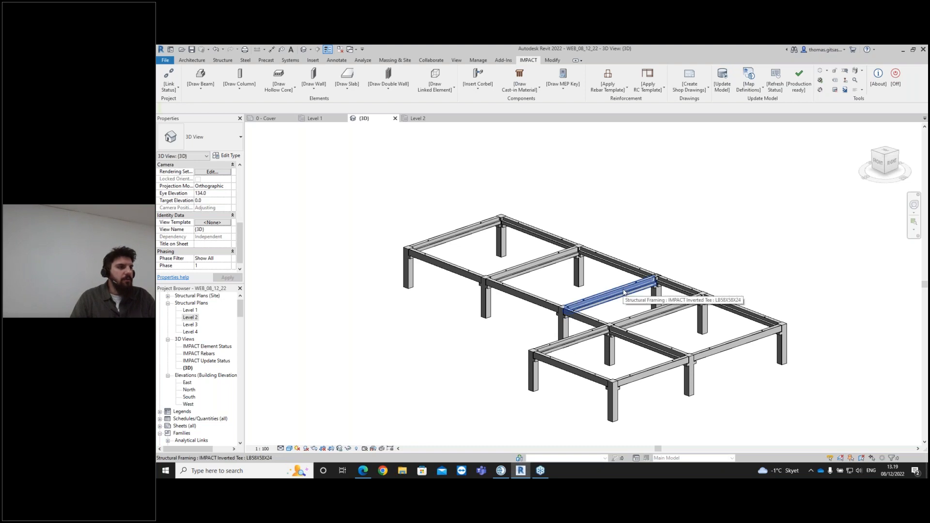
scroll(625, 293, down, 1)
middle_drag(592, 318, 586, 306)
- Switch to IMPACT Project Manager, inspect the options available for Floor 1, and return to Revit
click(501, 470)
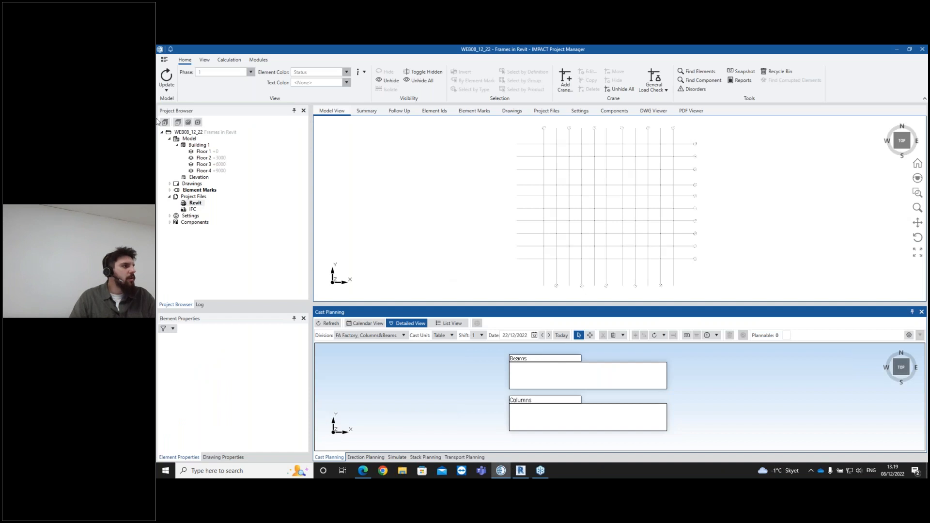
click(198, 152)
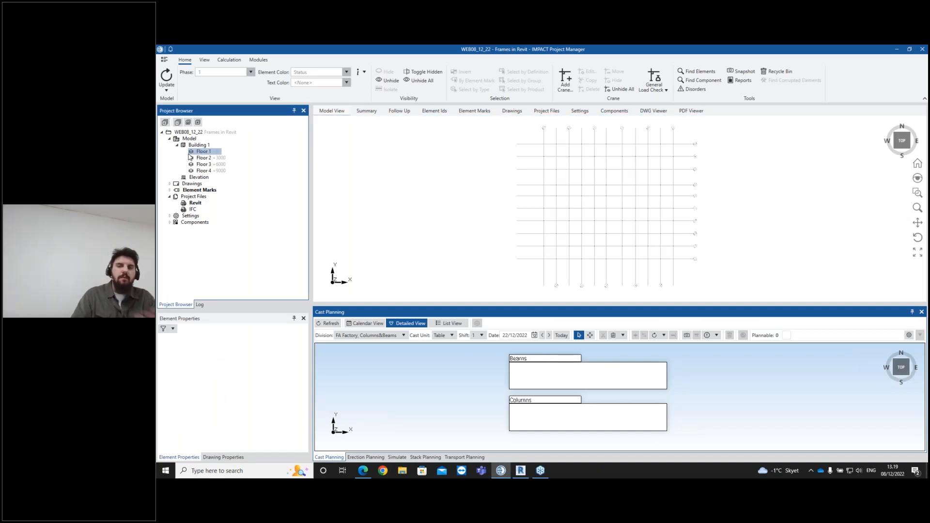
right_click(197, 152)
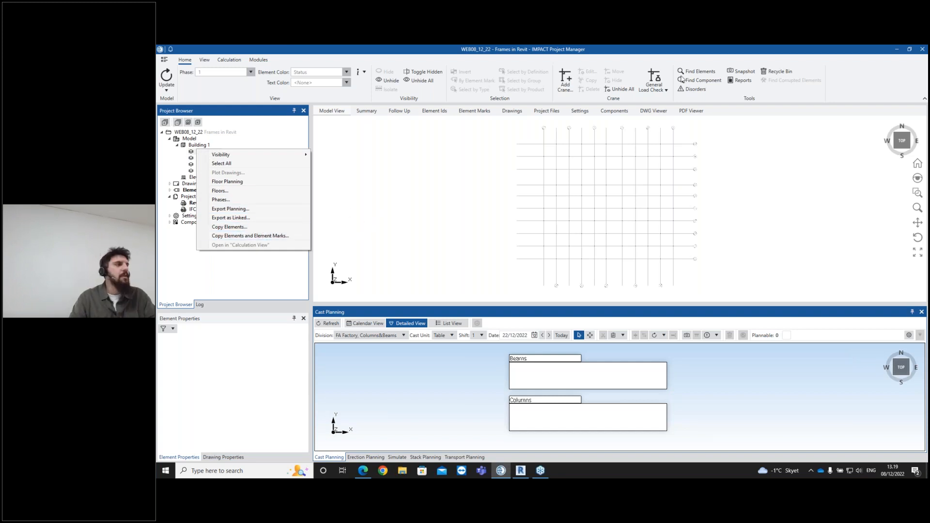
click(521, 470)
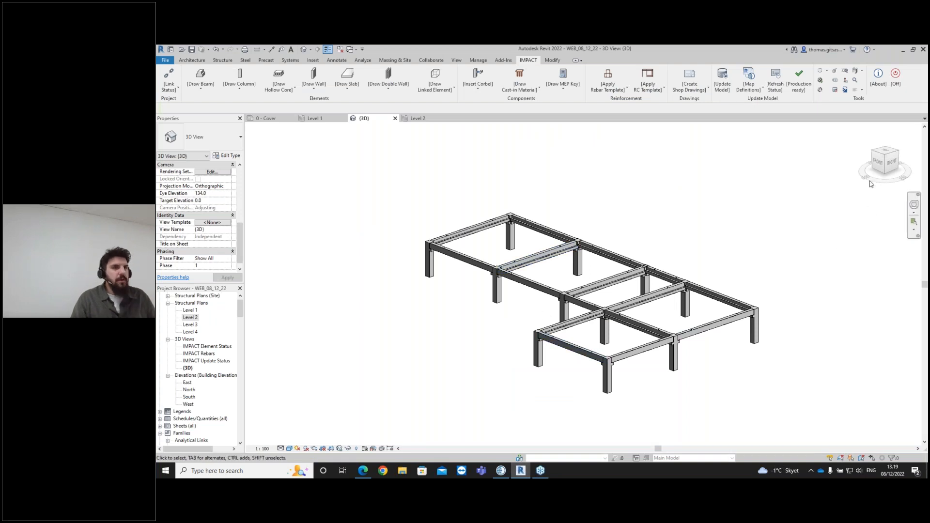
- Select the ground-floor columns and copy them to Level 2 with IMPACT Copy/Move Elements
click(879, 166)
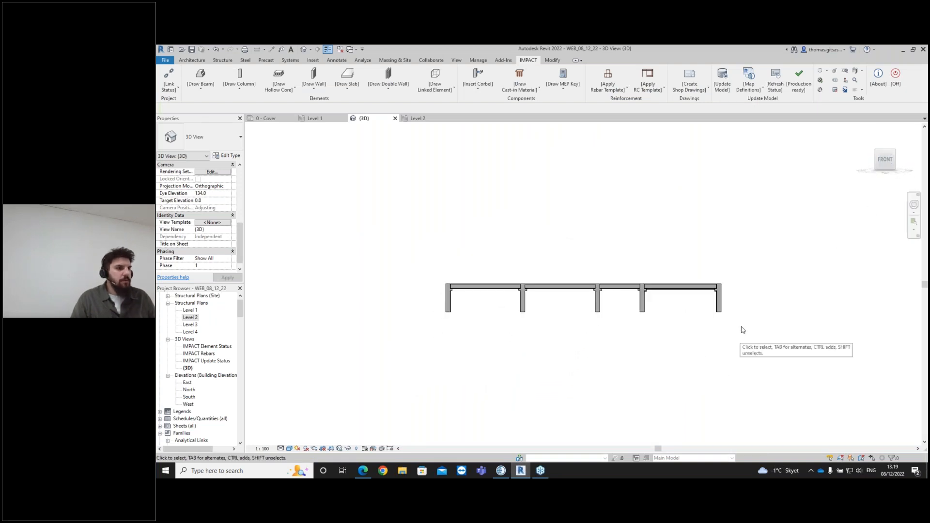
drag(755, 331, 437, 293)
shift+middle_drag(662, 320, 633, 382)
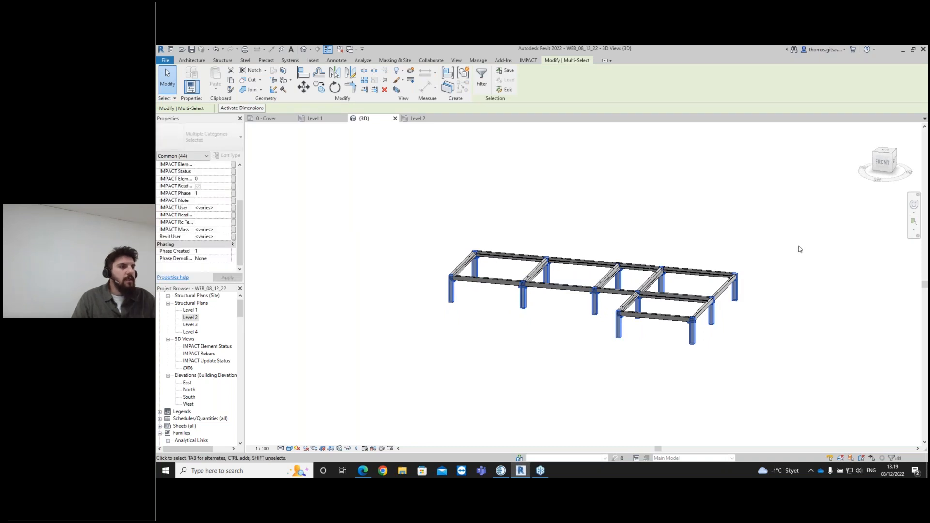
click(529, 61)
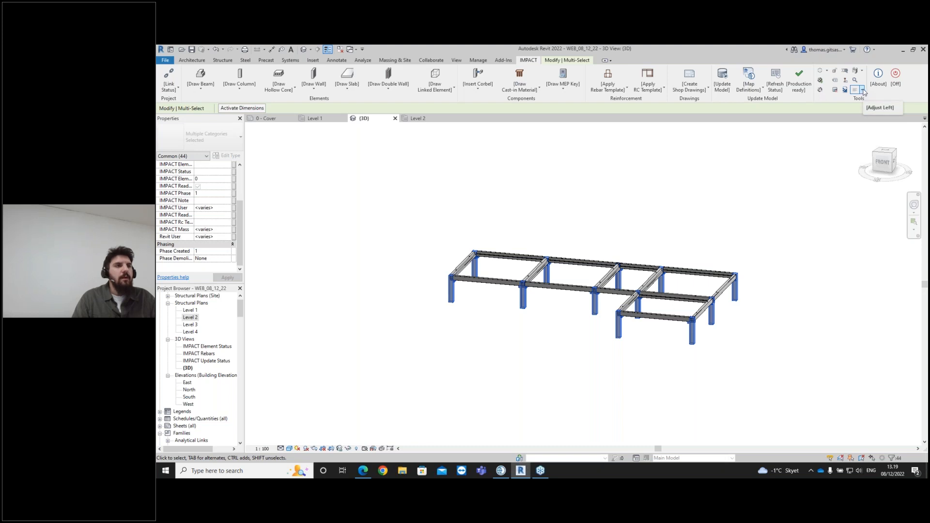
click(862, 70)
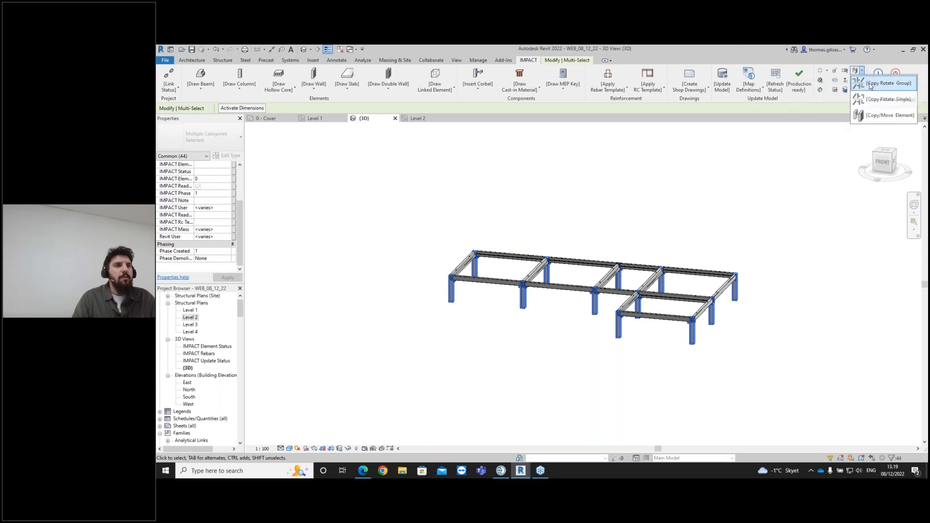
click(875, 116)
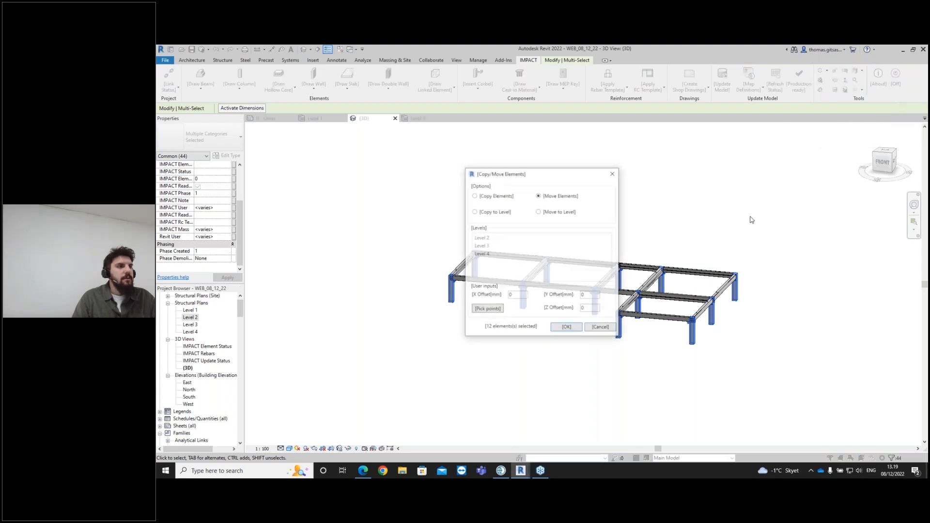
click(499, 212)
click(486, 238)
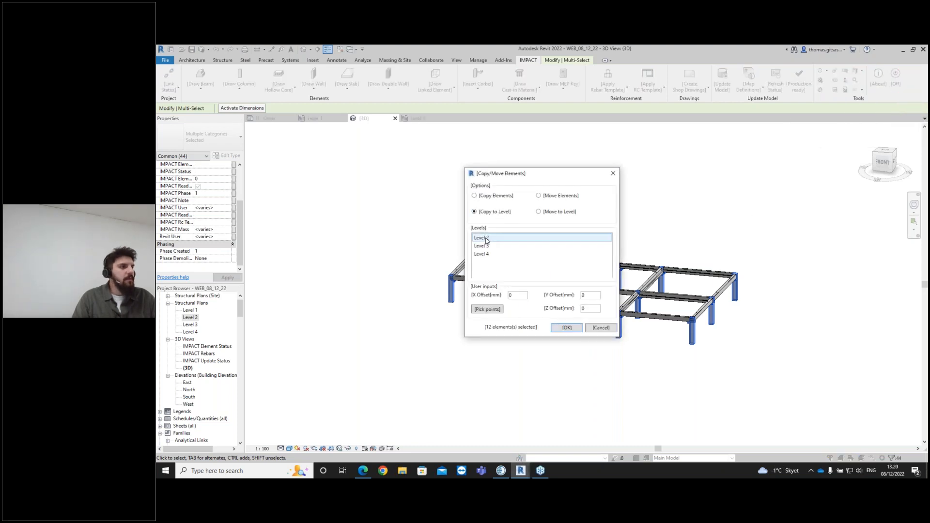
click(568, 328)
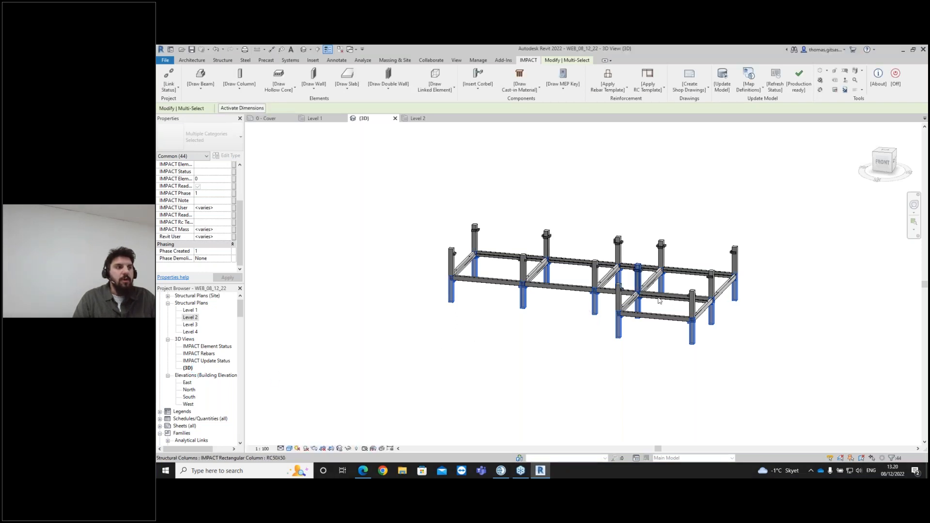
- Select all ledged and inverted tee beams of the frame and copy them to Level 3 with Copy/Move Elements
scroll(692, 313, down, 1)
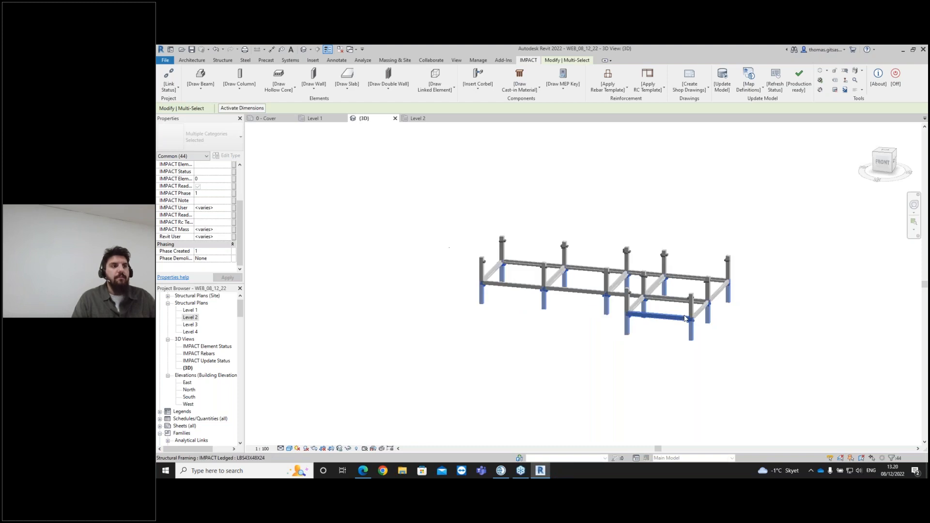
click(722, 337)
mouse_move(720, 349)
shift+middle_down()
mouse_move(721, 416)
mouse_move(710, 365)
mouse_move(712, 429)
mouse_move(716, 336)
shift+middle_up()
click(713, 330)
ctrl+click(646, 316)
ctrl+click(680, 352)
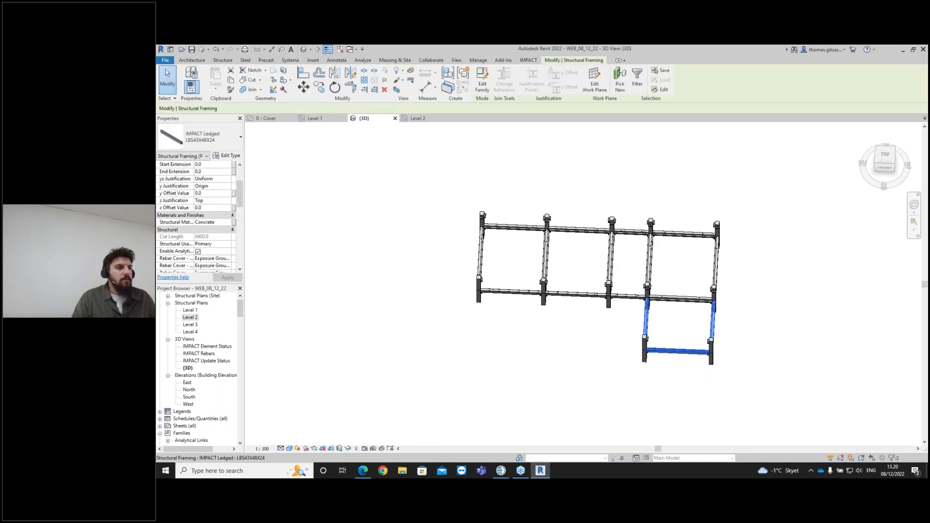
ctrl+click(680, 298)
ctrl+click(715, 265)
ctrl+click(683, 235)
ctrl+click(649, 262)
ctrl+click(631, 232)
ctrl+click(608, 260)
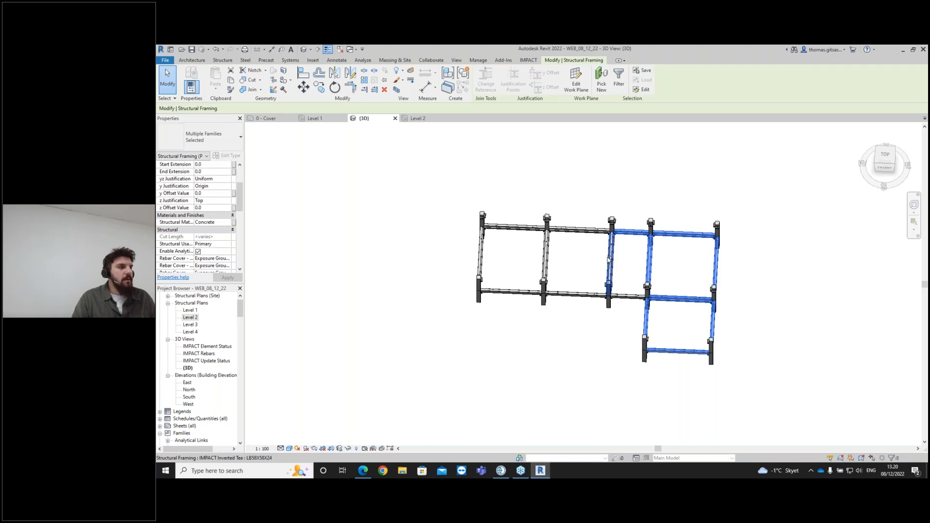
ctrl+click(627, 297)
ctrl+click(589, 295)
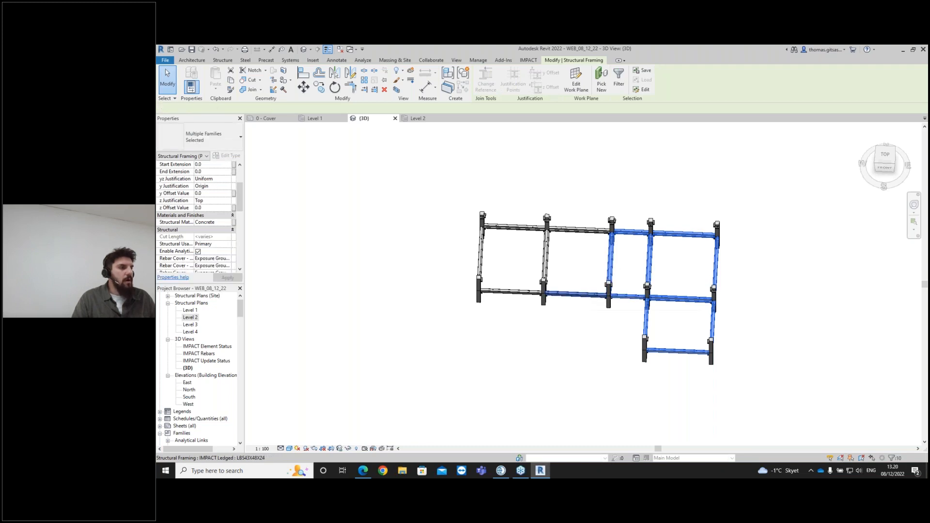
click(590, 295)
right_click(588, 296)
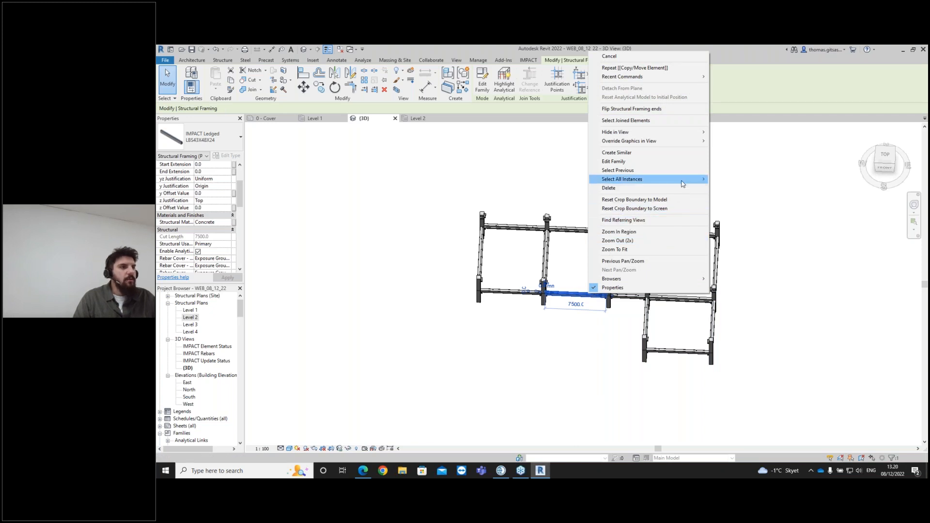
mouse_move(681, 181)
click(729, 182)
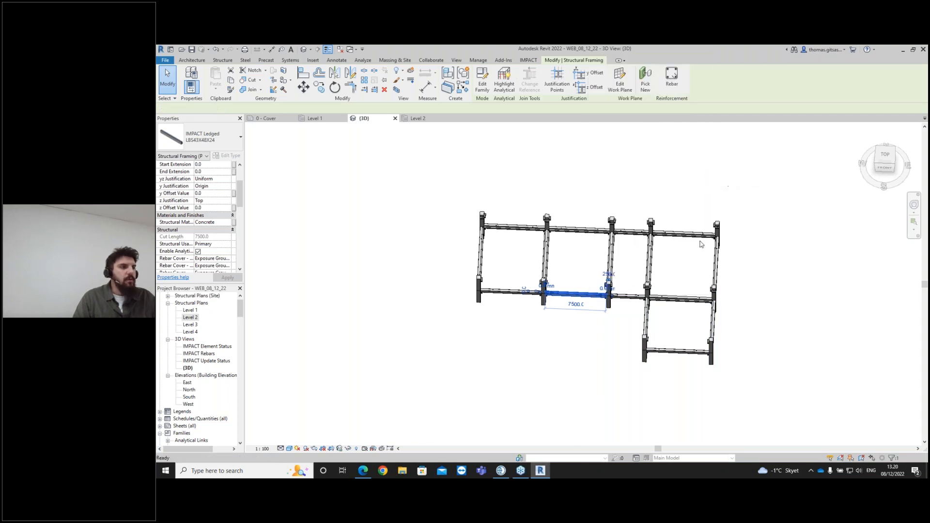
ctrl+click(651, 259)
ctrl+click(613, 265)
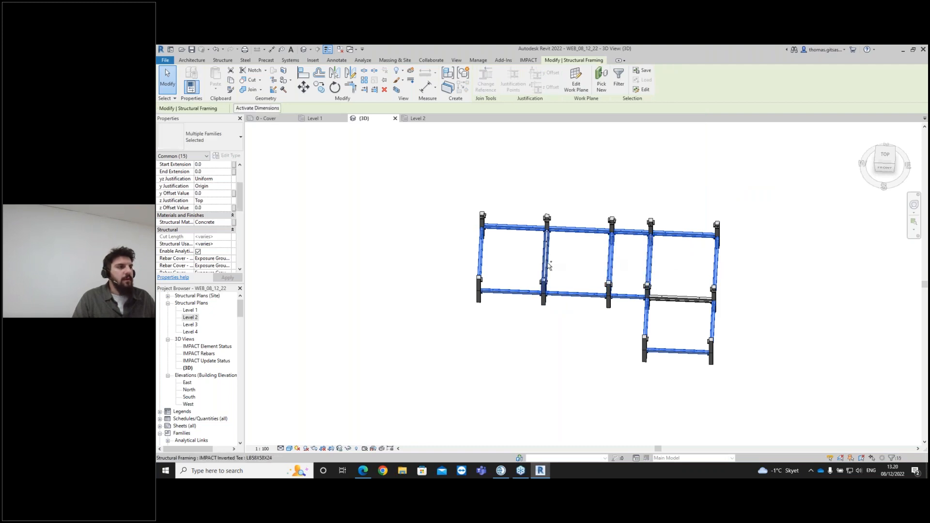
ctrl+click(673, 297)
ctrl+click(696, 297)
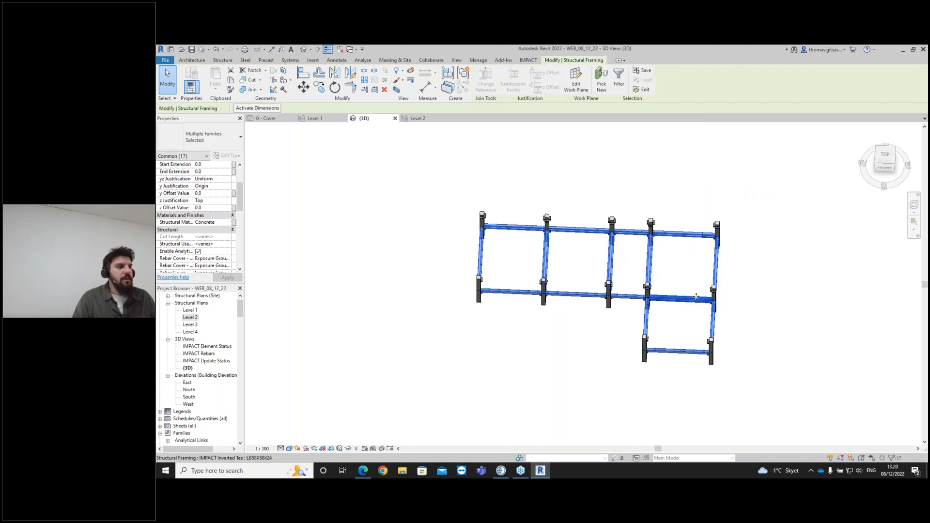
click(527, 61)
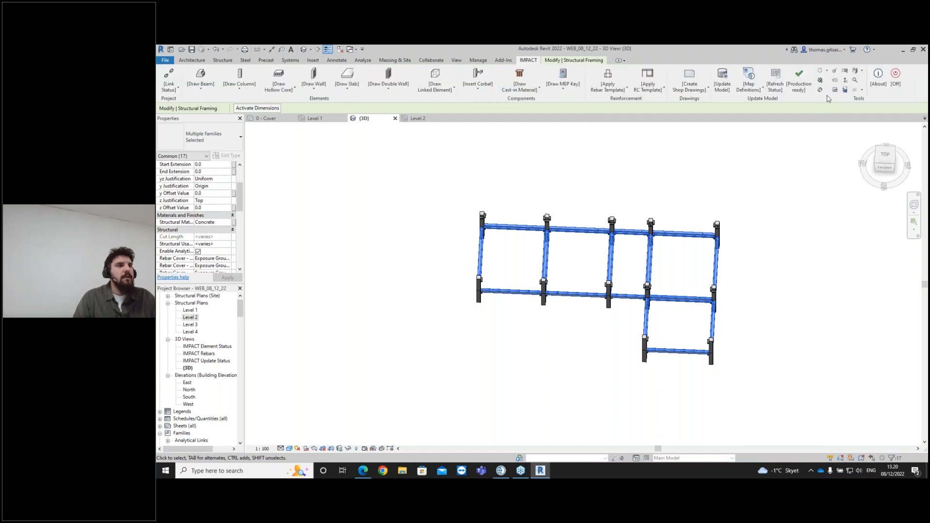
click(861, 90)
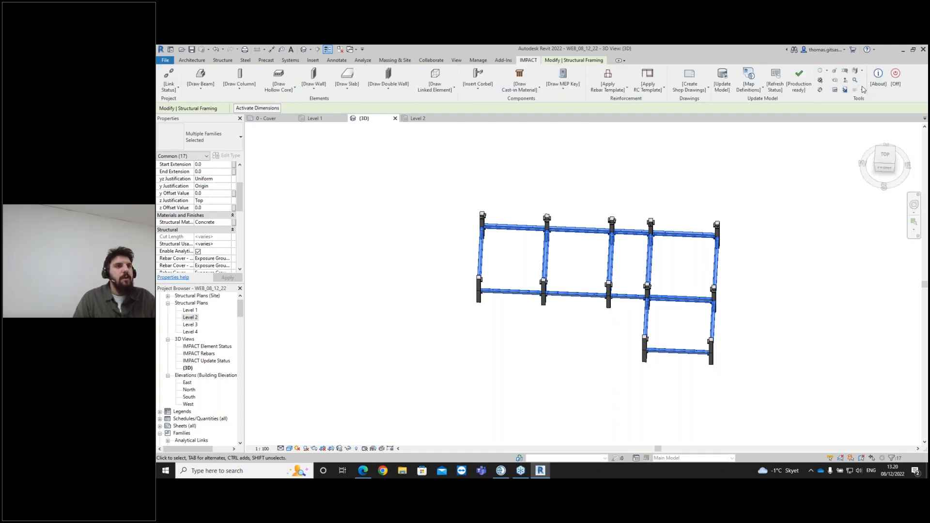
click(861, 71)
click(875, 113)
click(487, 213)
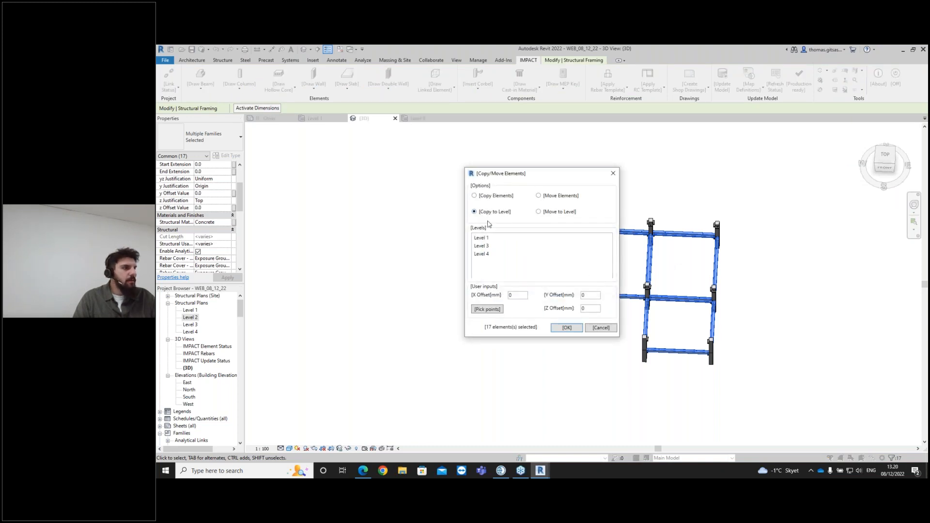
click(489, 249)
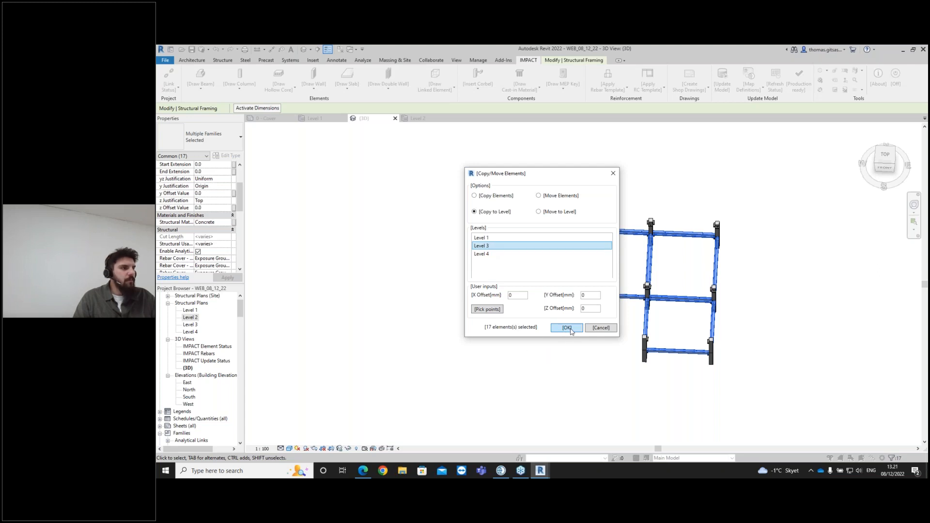
click(567, 328)
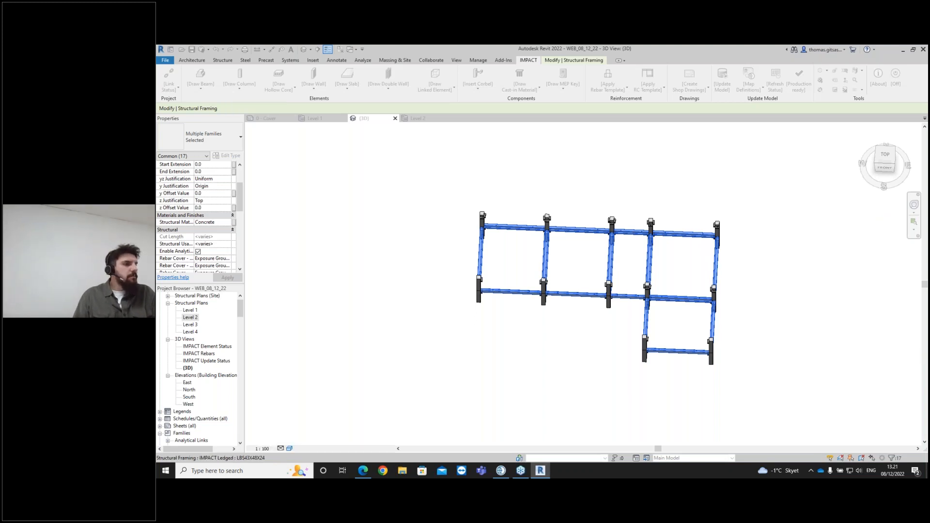
- Deselect everything and review the two-storey precast frame in the 3D view
click(791, 307)
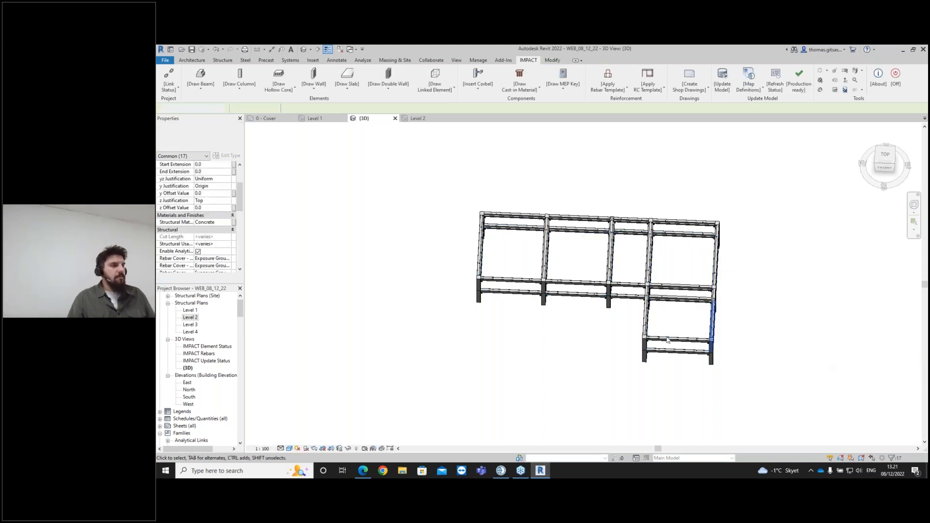
shift+middle_drag(619, 345, 642, 292)
scroll(641, 292, down, 1)
scroll(602, 268, up, 3)
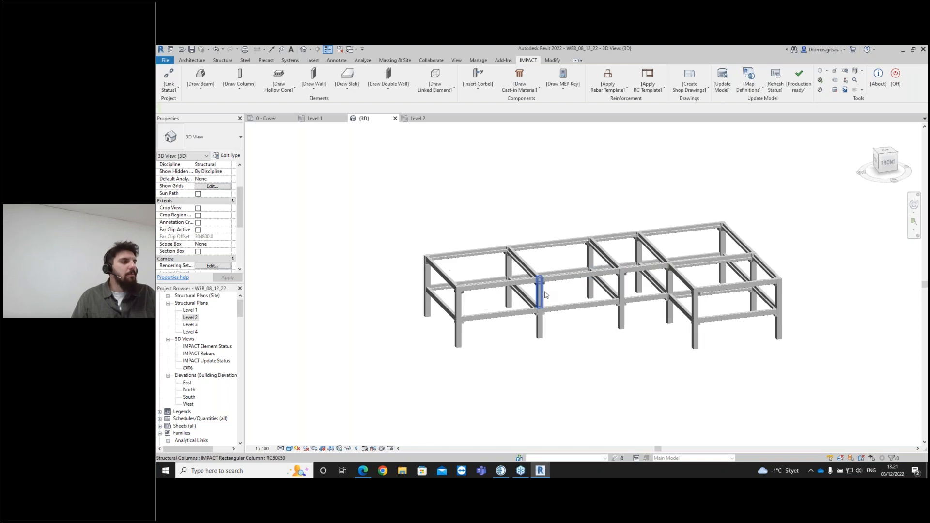
scroll(523, 208, down, 1)
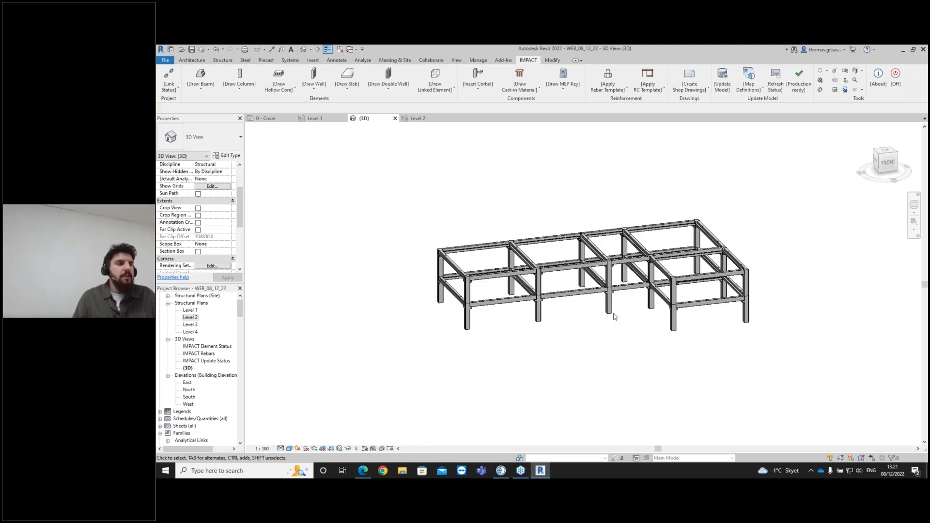
scroll(629, 311, down, 1)
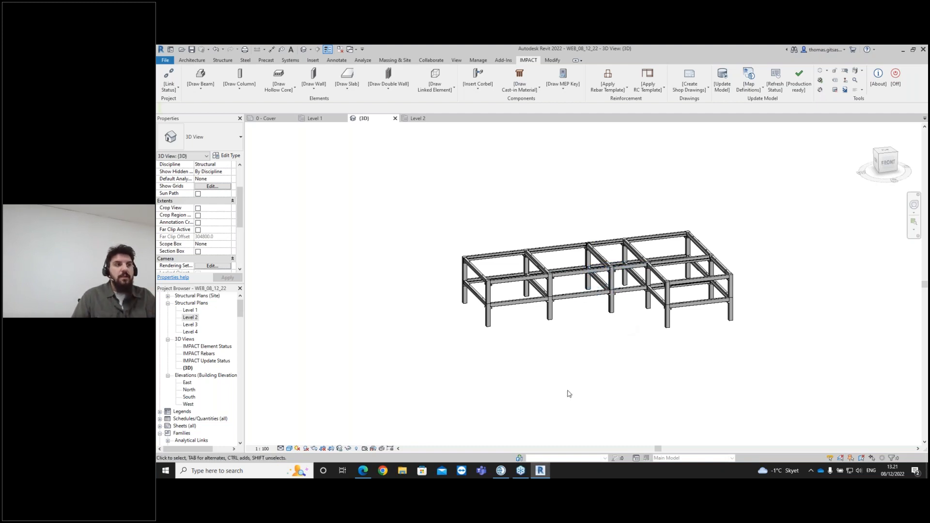
scroll(618, 264, up, 2)
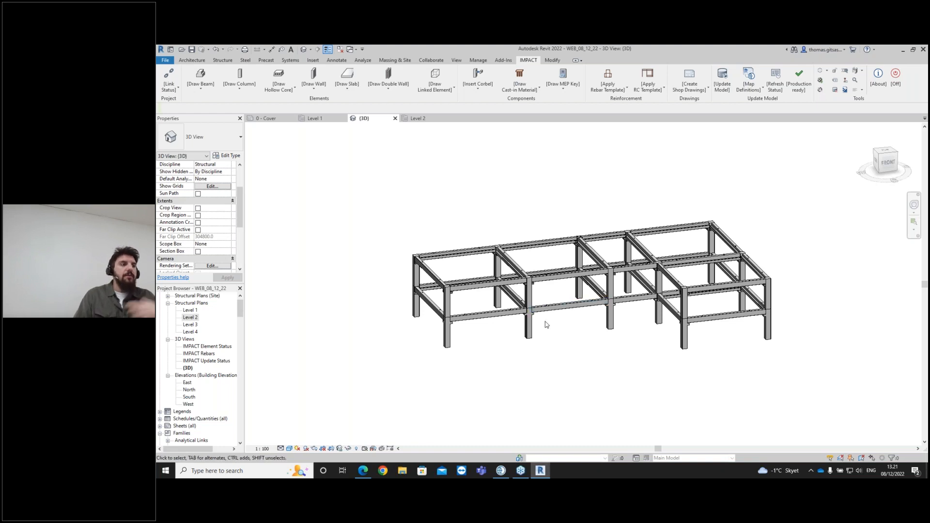
scroll(543, 317, up, 3)
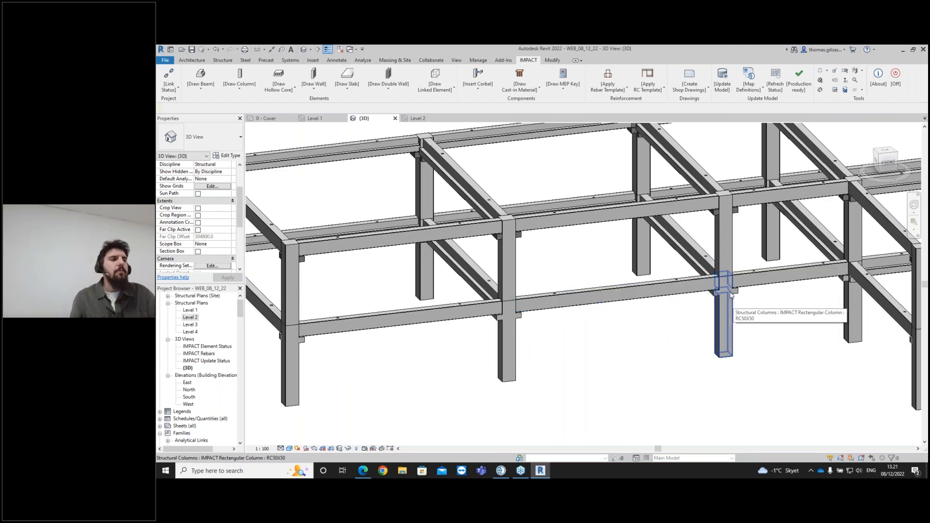
scroll(607, 262, down, 4)
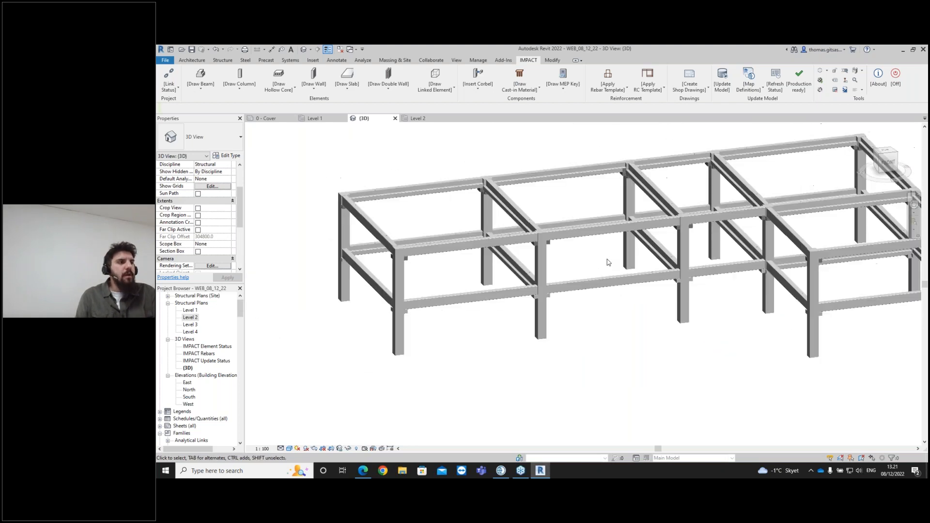
scroll(605, 274, down, 1)
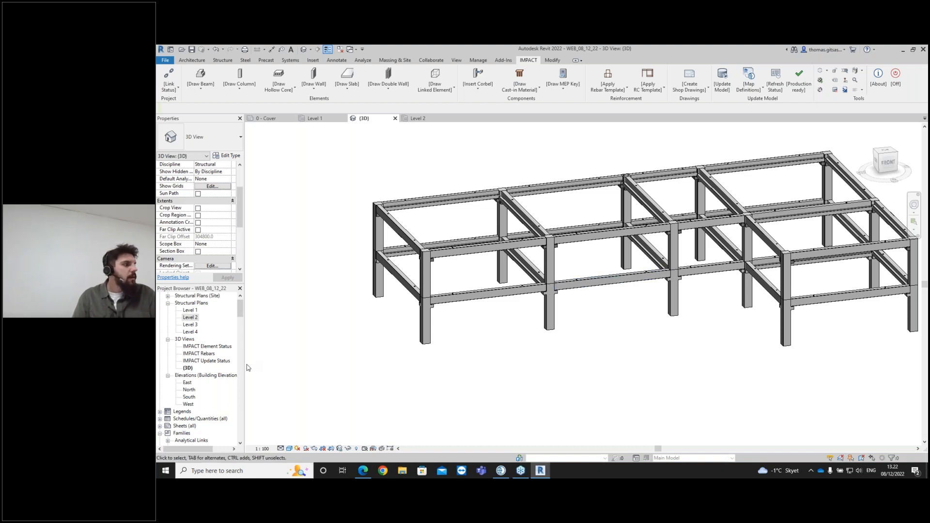
- Open the IMPACT Rebars 3D view and select all rectangular columns visible in the view
double_click(200, 353)
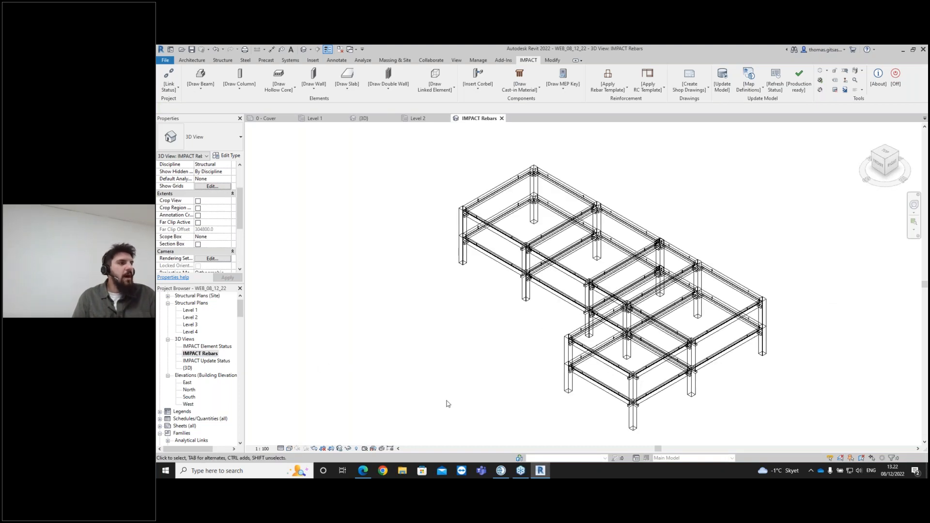
scroll(586, 317, up, 3)
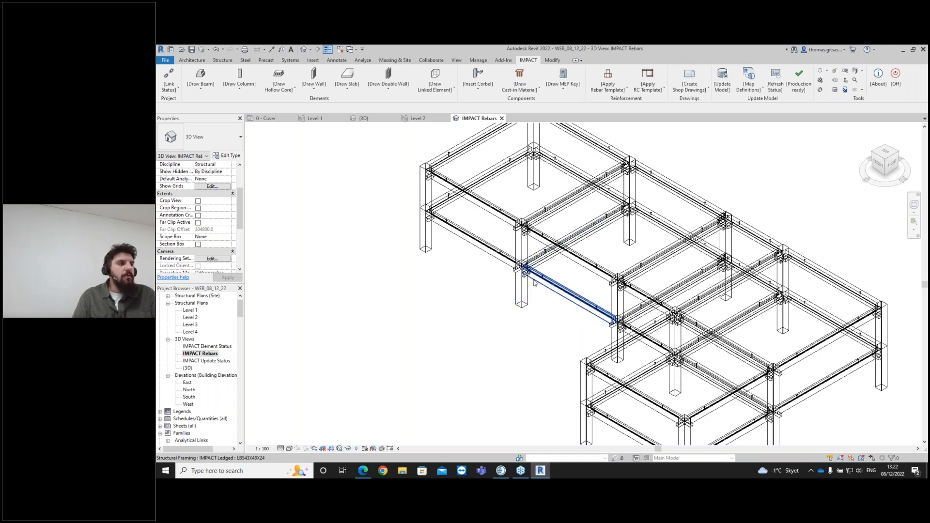
scroll(505, 315, down, 1)
click(523, 292)
right_click(523, 293)
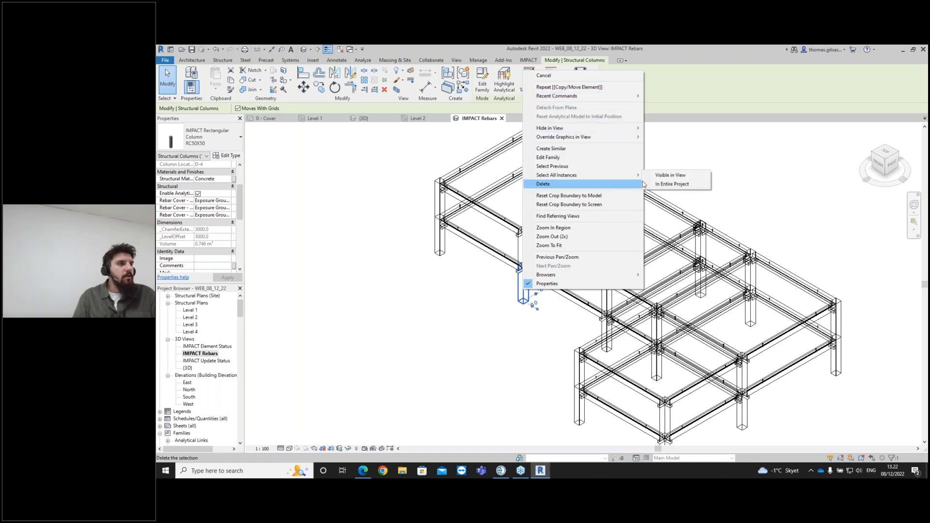
click(665, 176)
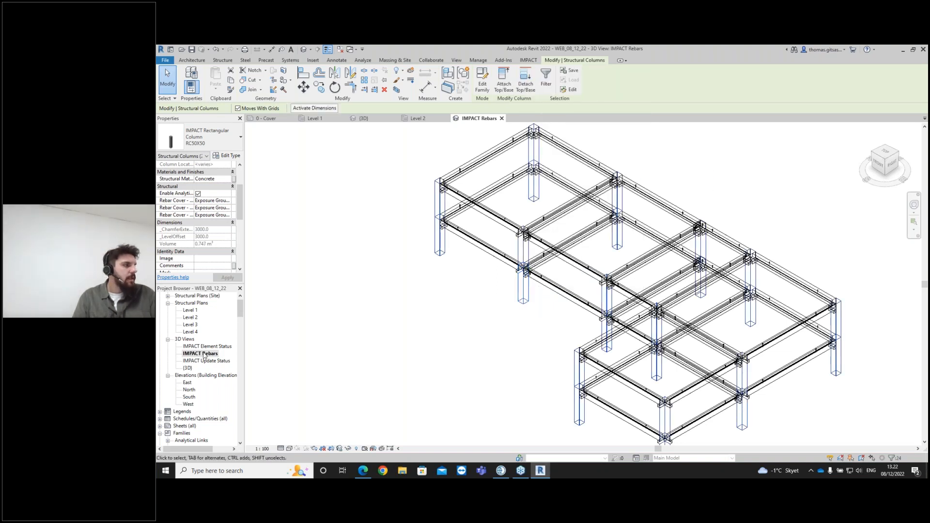
- Apply the RC2_WEBINAR rebar template to the selected columns with IMPACT Apply Rebar Template
scroll(495, 309, down, 1)
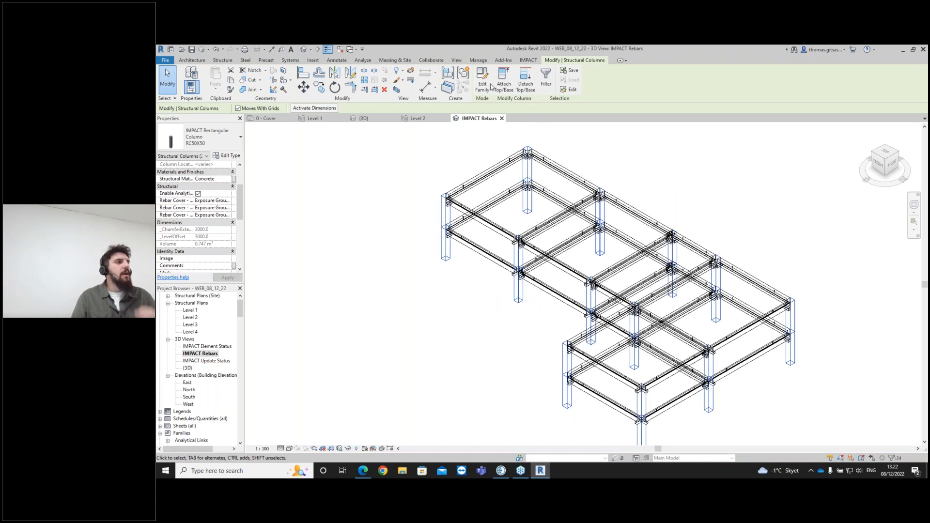
click(527, 60)
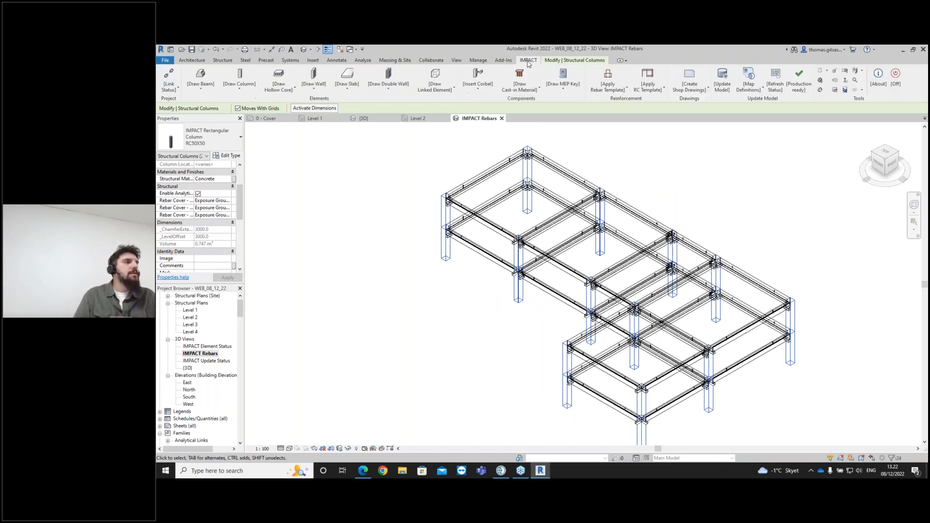
click(606, 89)
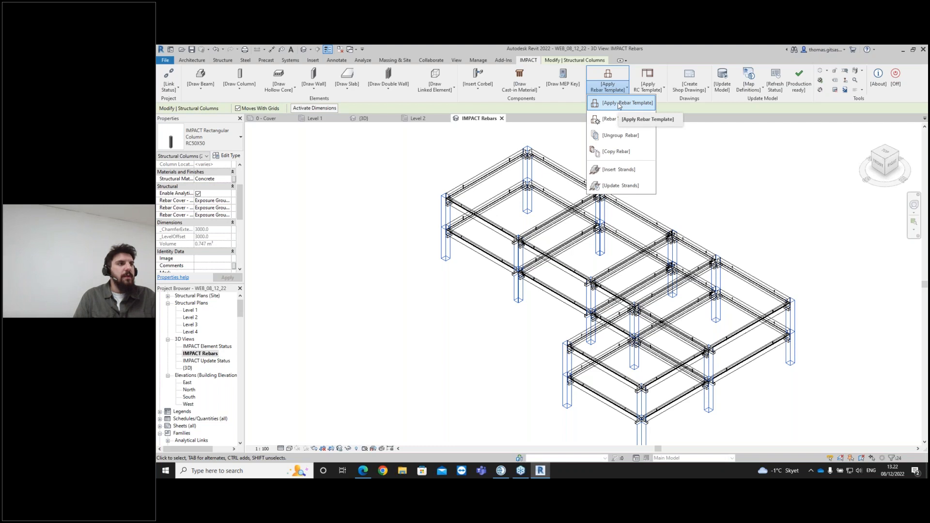
click(619, 103)
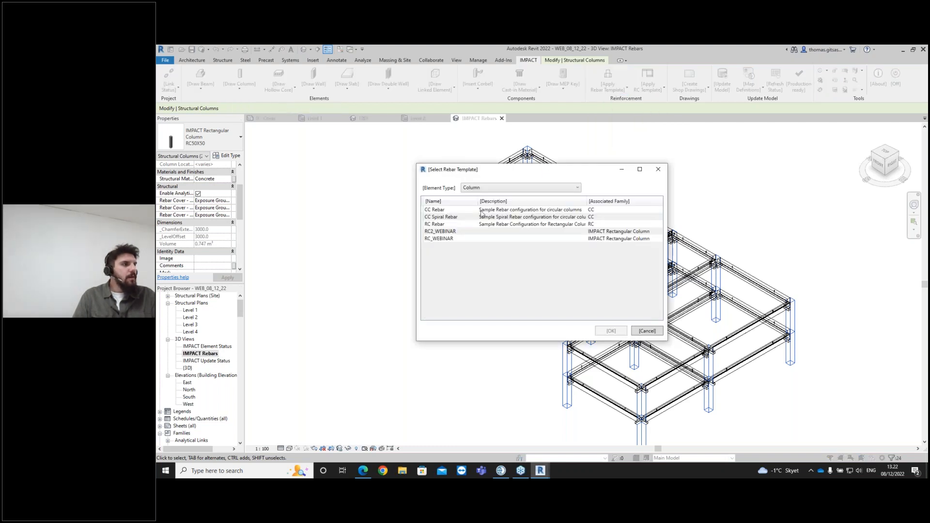
click(463, 234)
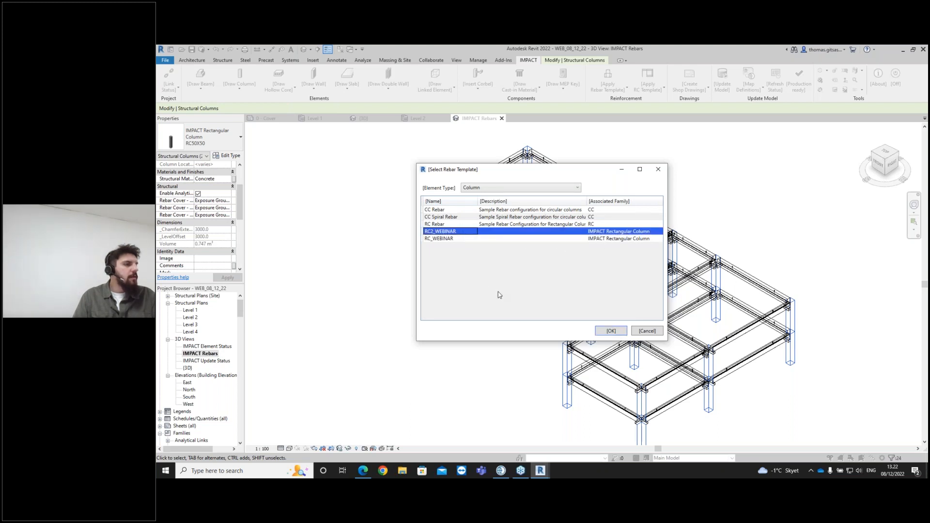
click(611, 332)
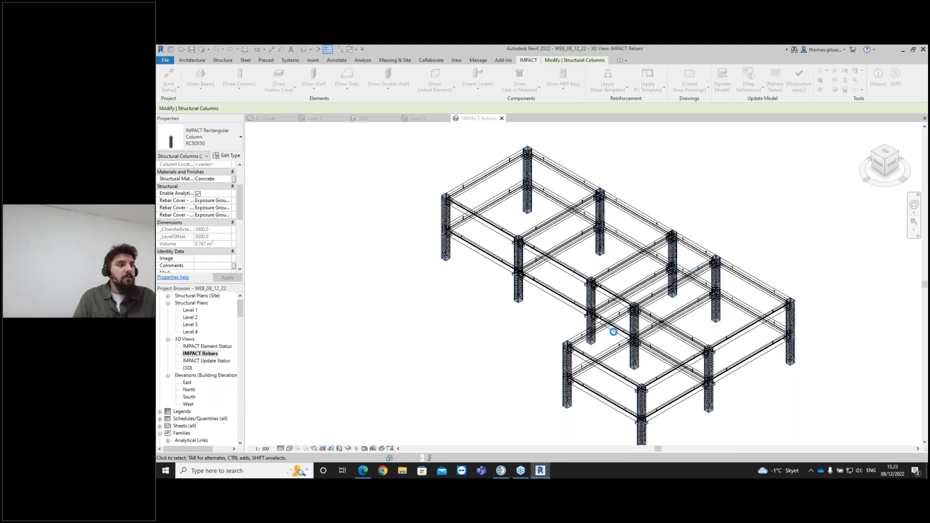
- Inspect the column reinforcement, then select all corbels with socket visible in the view
scroll(590, 305, up, 5)
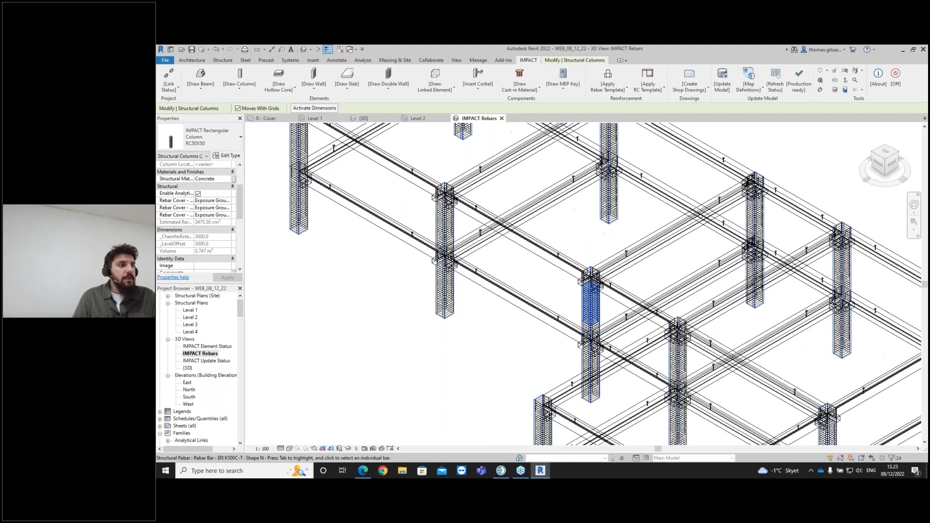
middle_drag(611, 305, 584, 286)
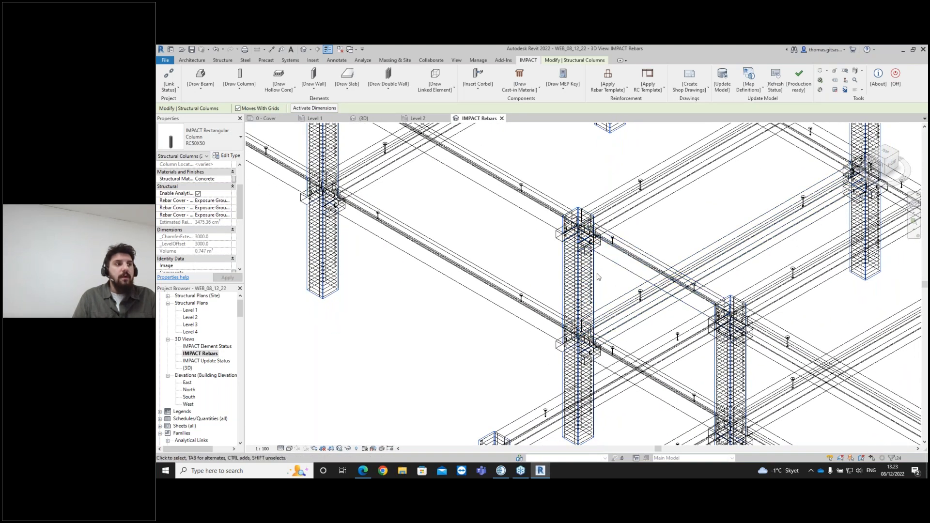
scroll(586, 269, up, 1)
scroll(586, 269, up, 1)
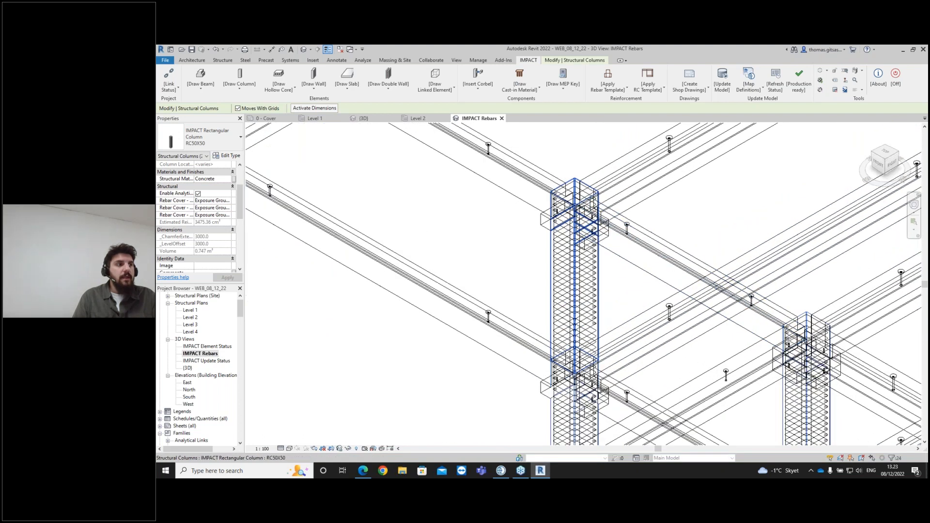
scroll(581, 247, up, 1)
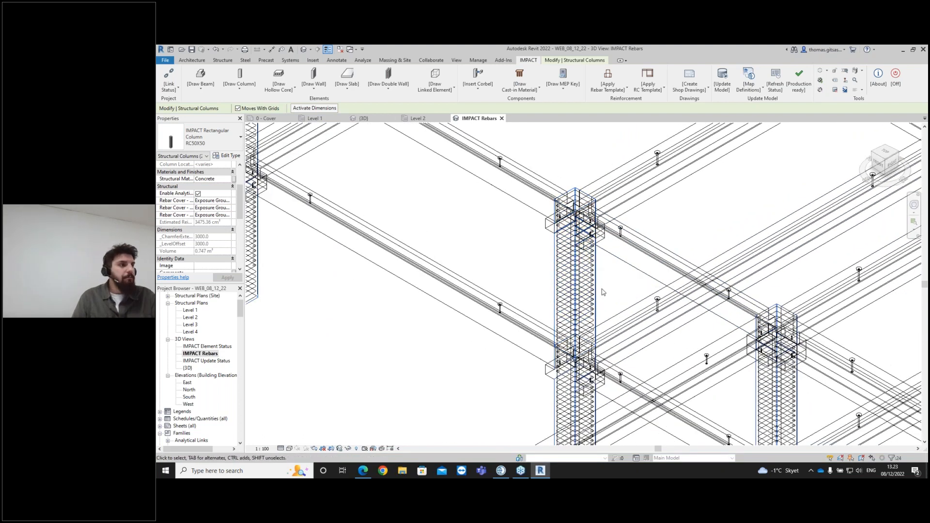
click(549, 224)
right_click(549, 224)
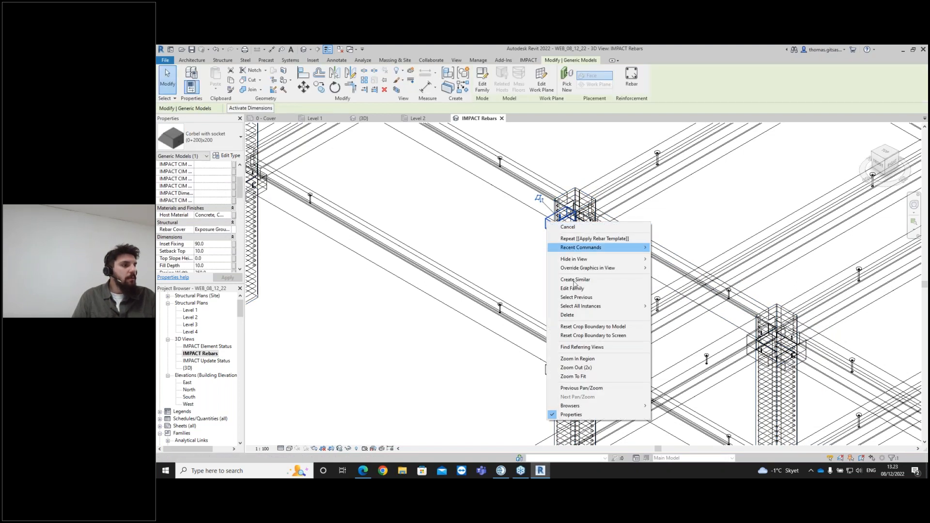
mouse_move(600, 306)
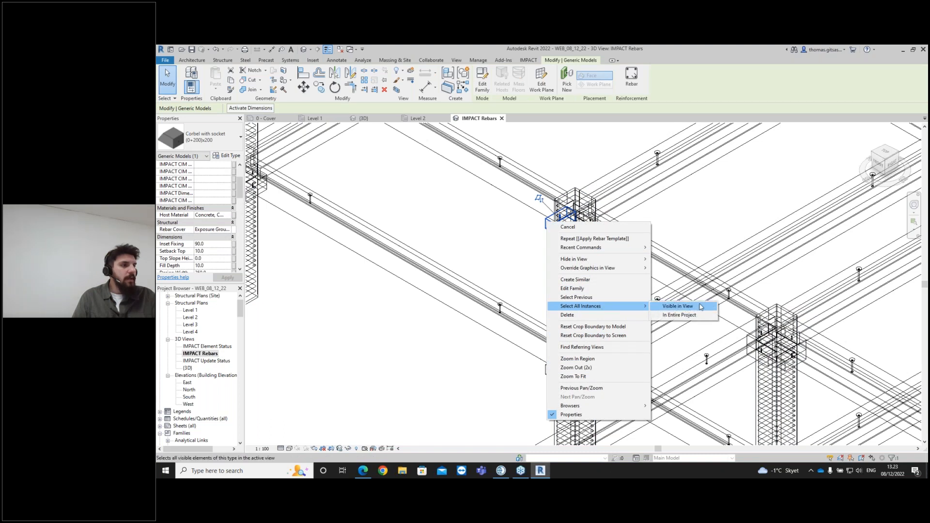
click(687, 314)
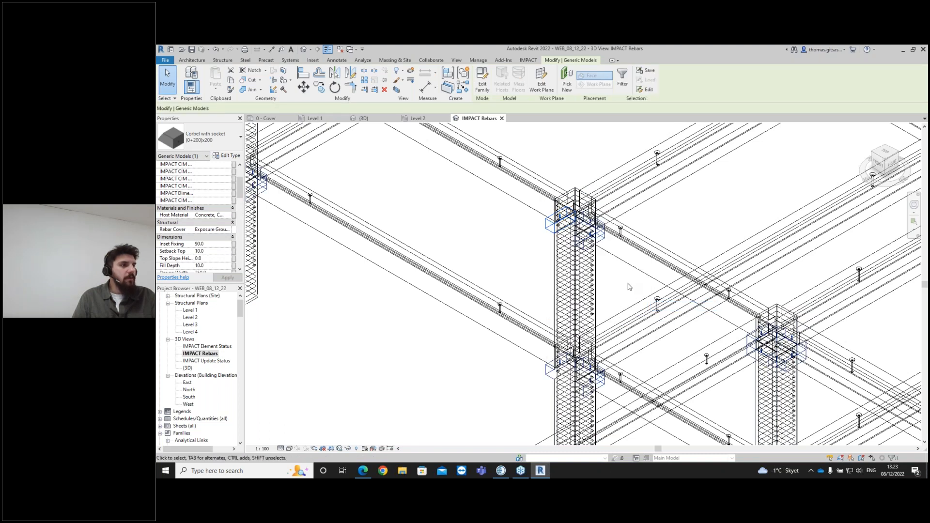
- Apply the WEBINAR rebar template to the selected corbels
scroll(628, 293, down, 2)
scroll(627, 242, down, 1)
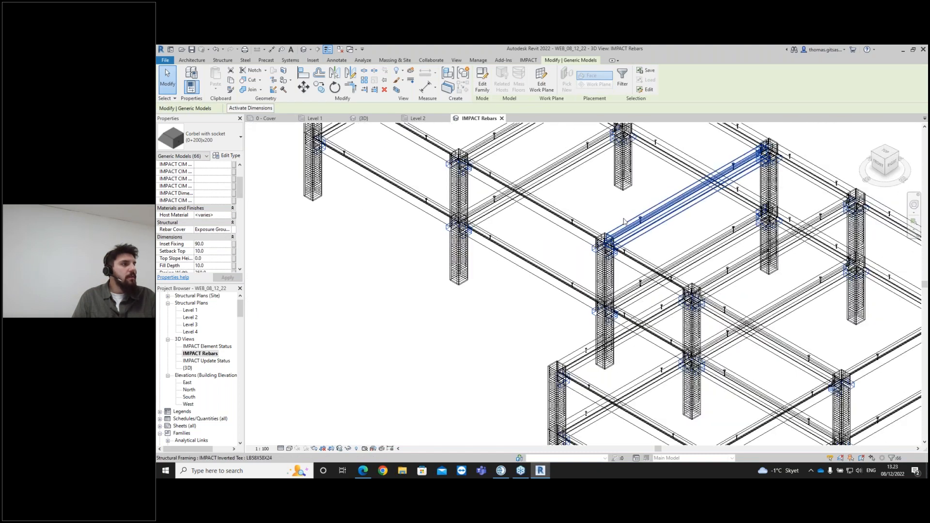
click(528, 60)
click(607, 79)
click(617, 102)
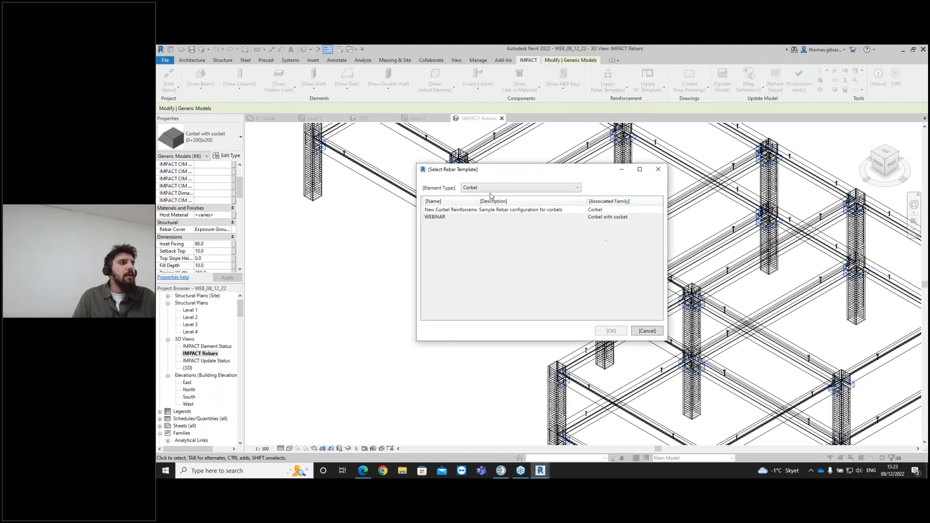
click(465, 219)
click(608, 334)
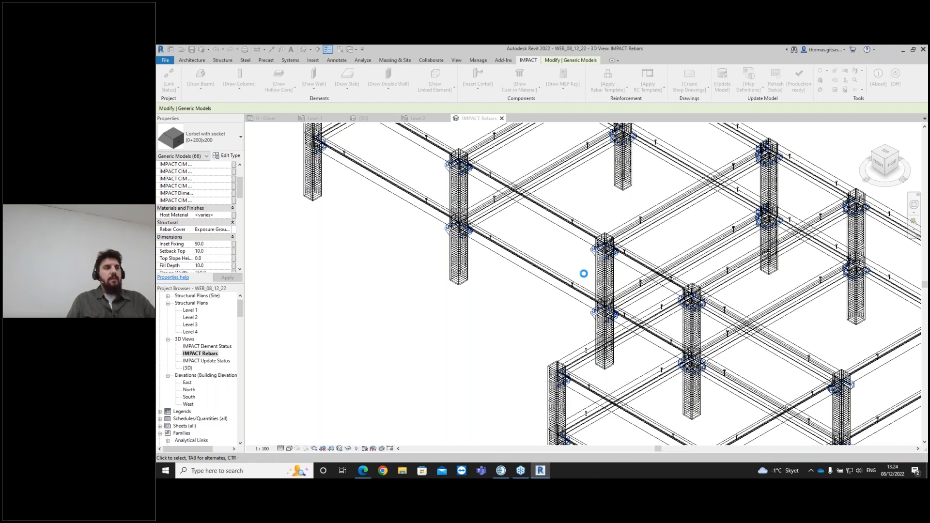
- Zoom and pan around the frame to examine the corbel reinforcement at the columns
scroll(705, 389, up, 3)
scroll(705, 389, up, 2)
scroll(706, 389, down, 2)
middle_drag(596, 372, 602, 307)
middle_drag(579, 396, 590, 340)
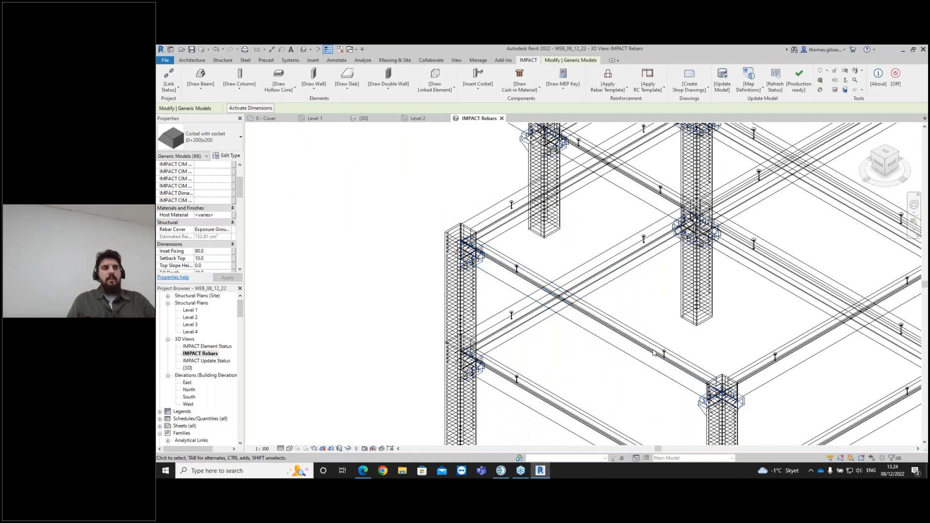
scroll(653, 353, down, 2)
scroll(650, 317, down, 1)
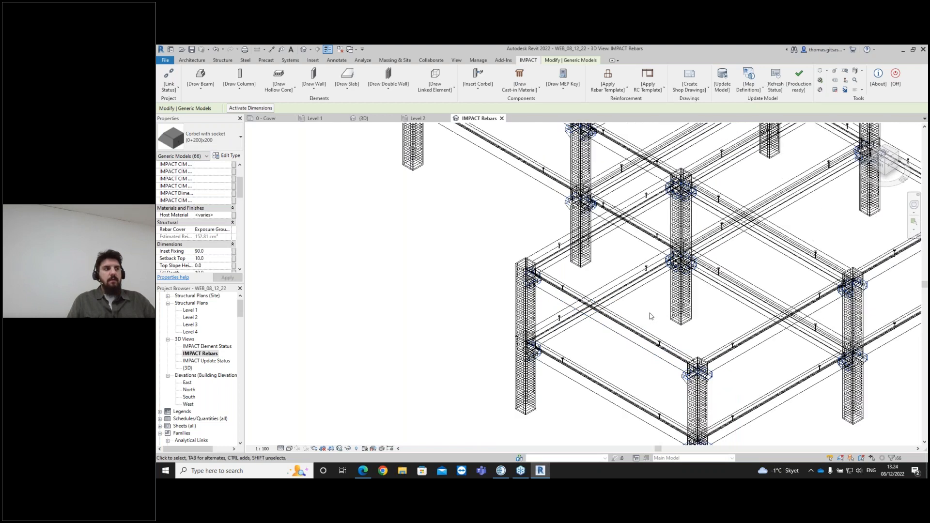
scroll(647, 313, down, 1)
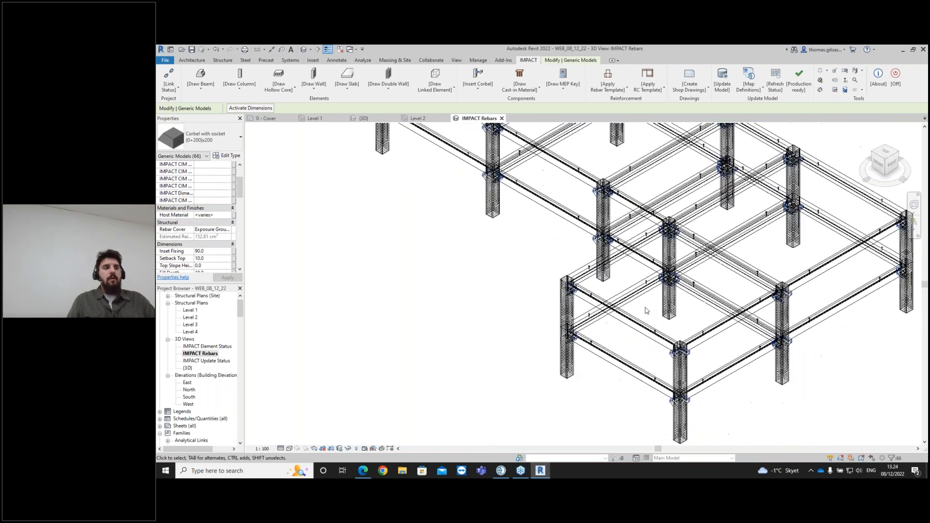
- Select all ledged beams visible in the view
click(630, 368)
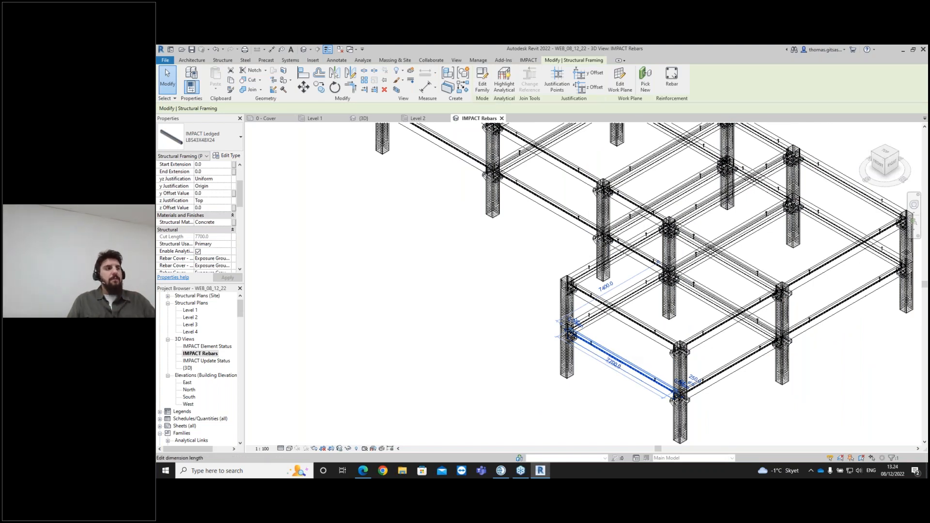
right_click(605, 354)
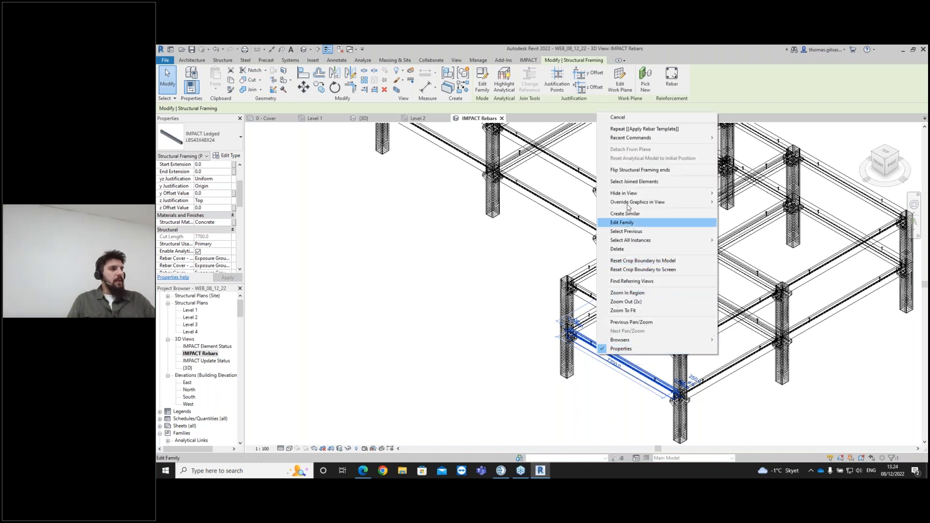
mouse_move(670, 243)
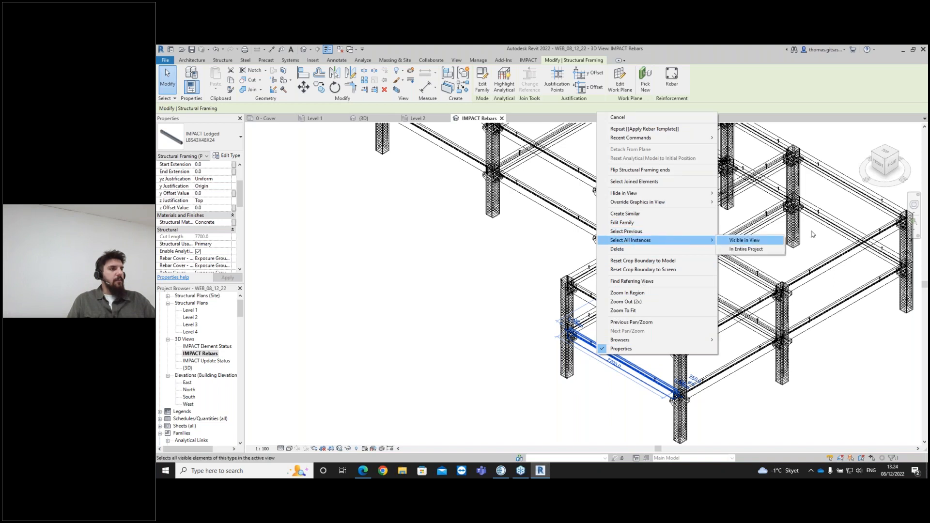
click(744, 240)
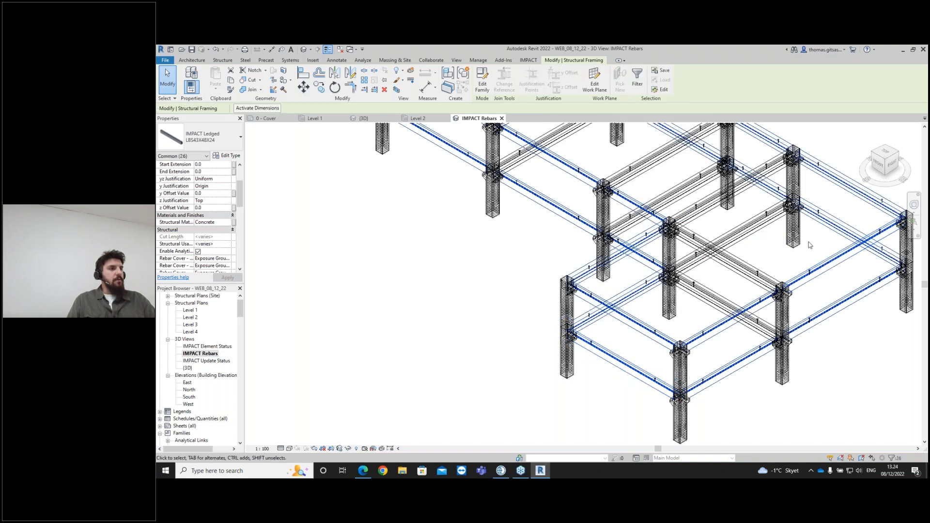
- Apply the LB_WEBINAR rebar template to the ledged beams and update the lifts for all elements
click(535, 60)
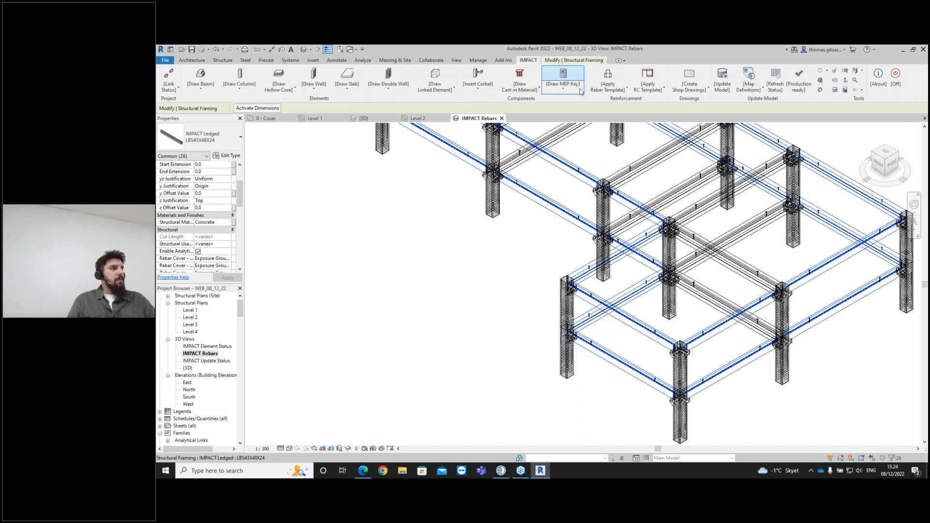
click(609, 87)
click(622, 104)
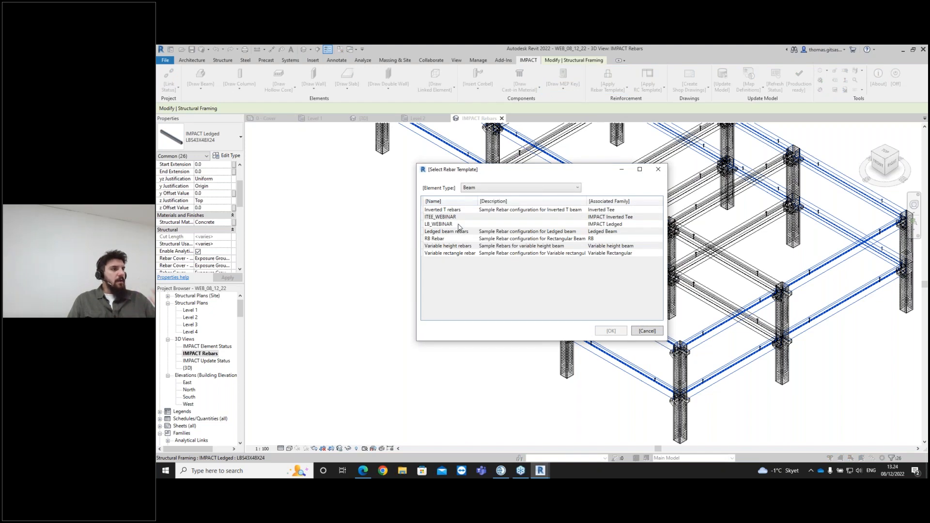
click(460, 225)
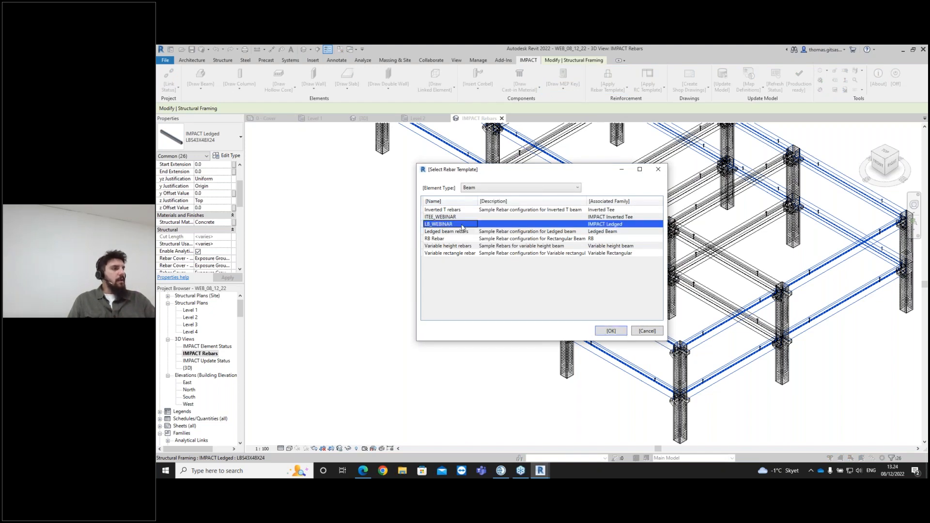
click(611, 331)
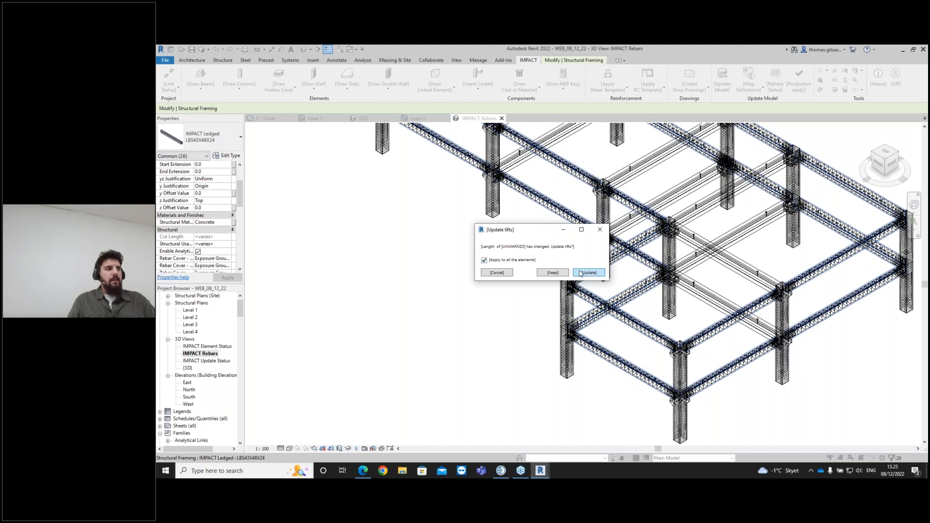
click(592, 273)
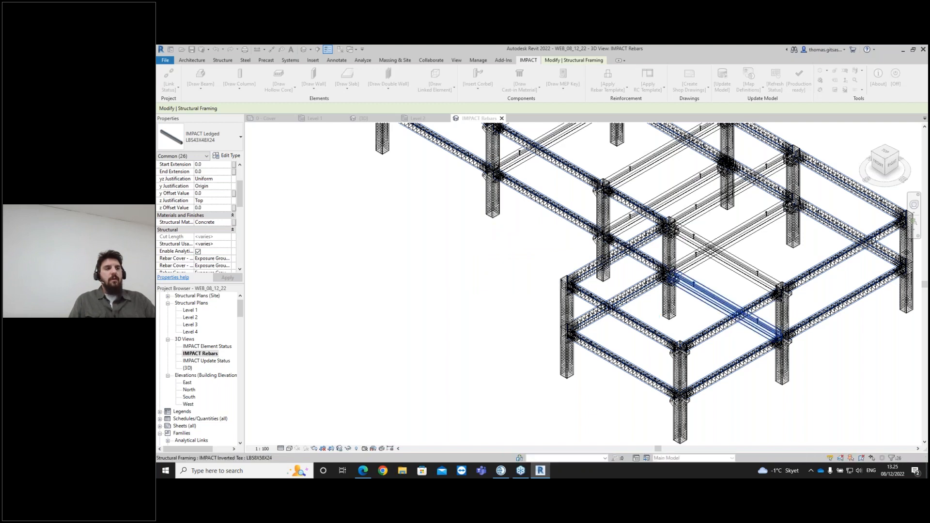
- Select all inverted tee beams visible in the view
scroll(705, 328, down, 1)
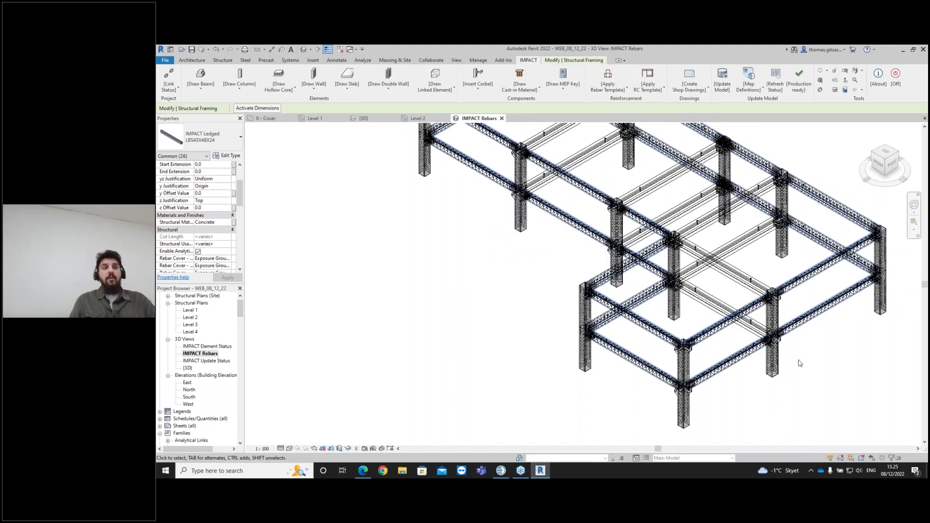
middle_drag(798, 361, 796, 371)
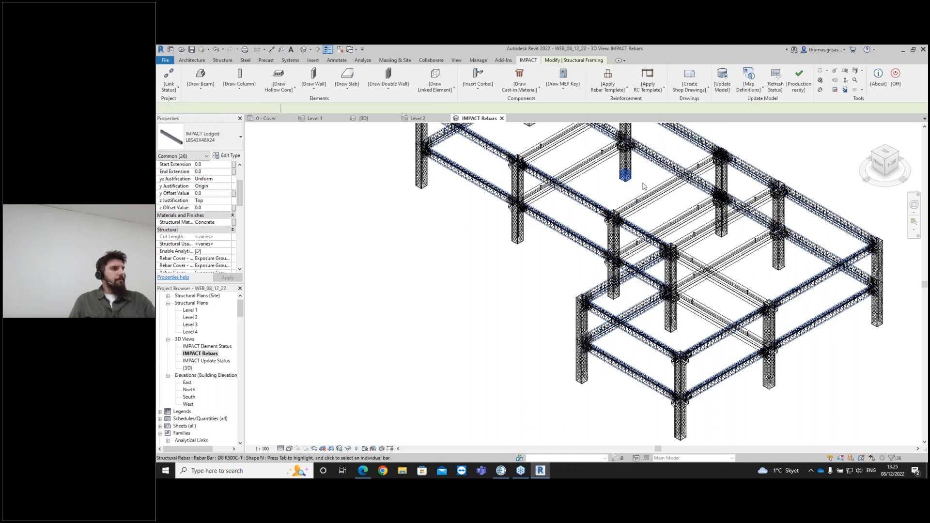
click(625, 178)
click(681, 229)
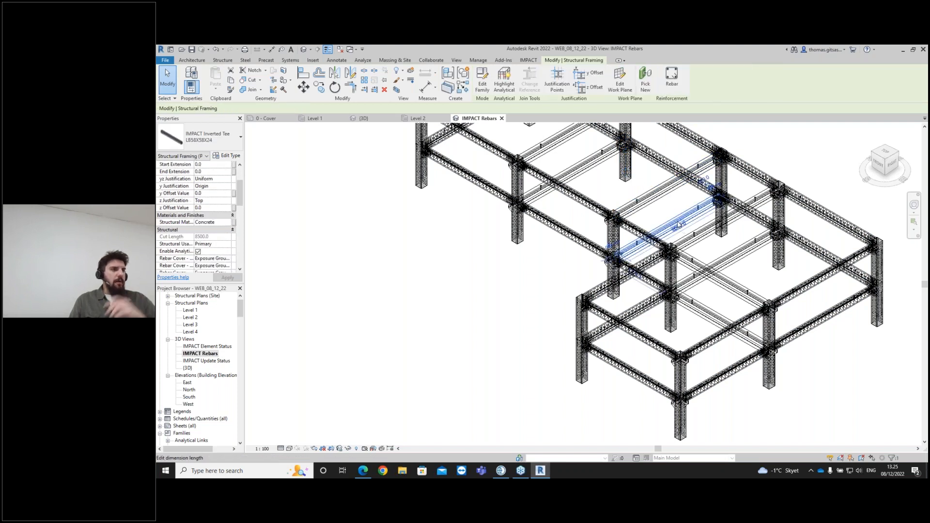
right_click(675, 226)
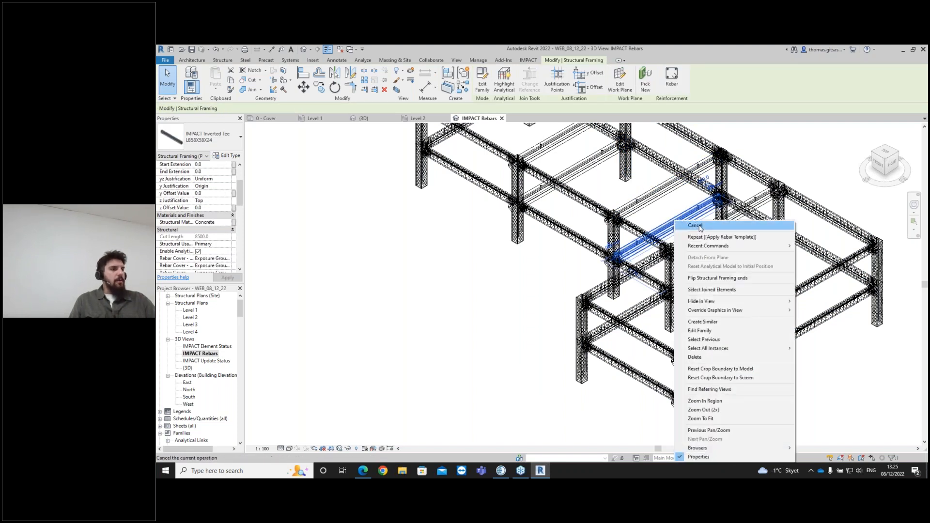
mouse_move(776, 349)
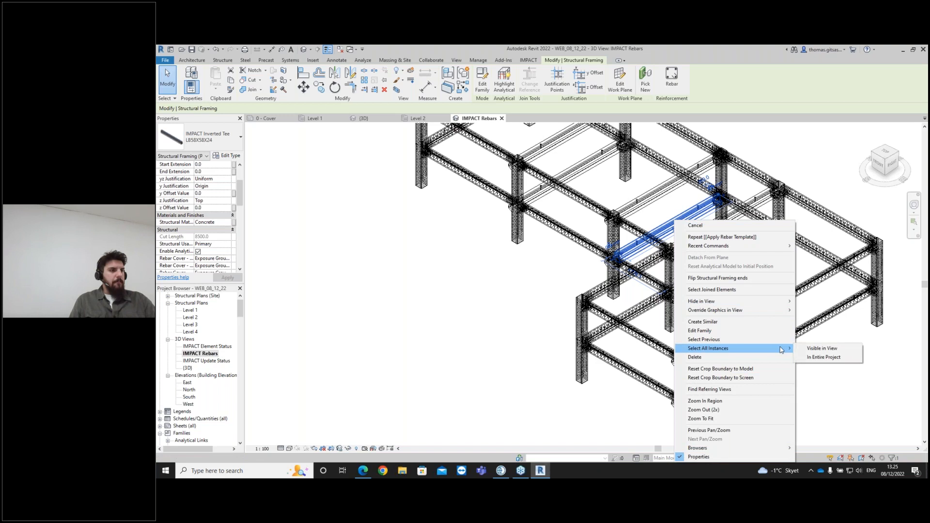
click(826, 350)
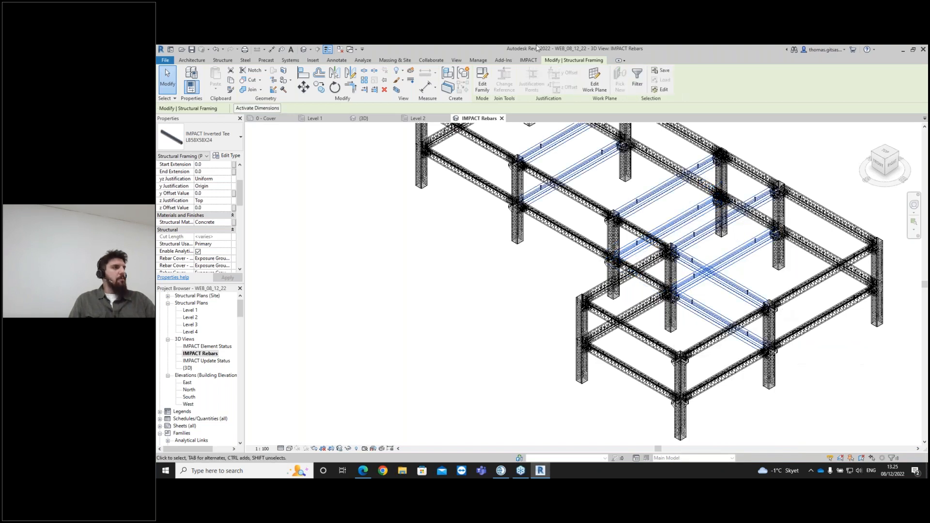
- Apply the ITEE_WEBINAR rebar template to the selected inverted tee beams and update their lifts
click(528, 60)
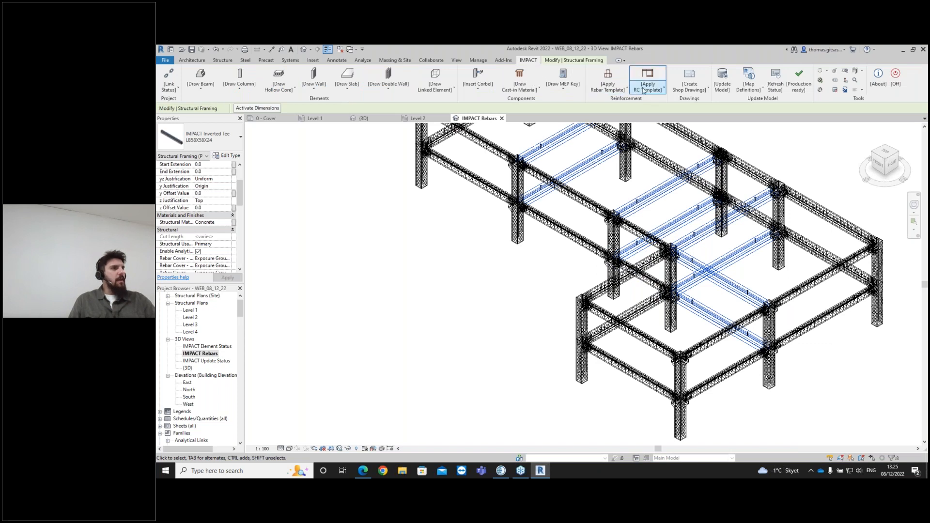
click(643, 91)
click(619, 88)
click(622, 104)
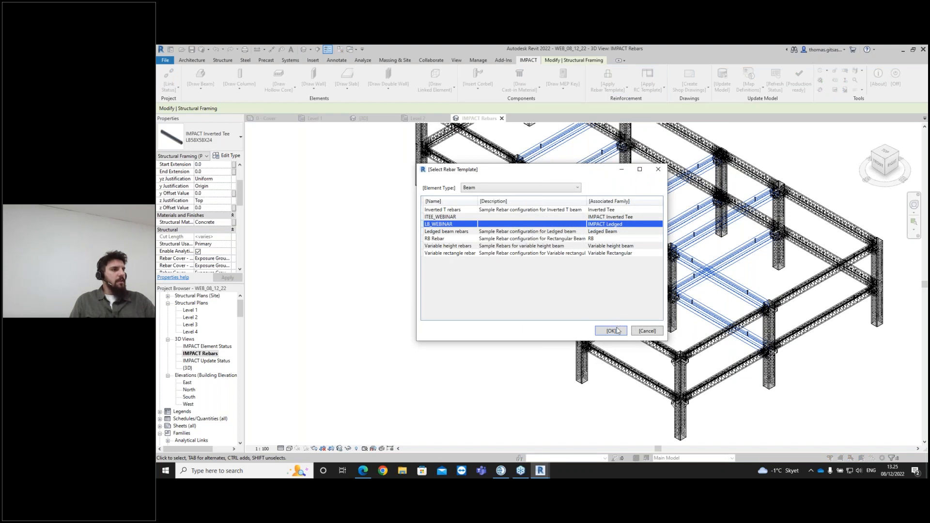
click(608, 217)
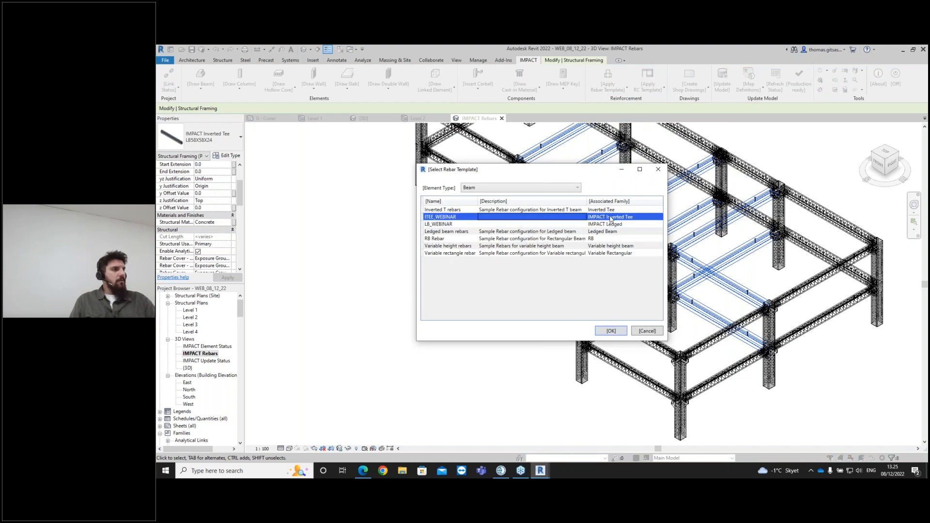
click(611, 332)
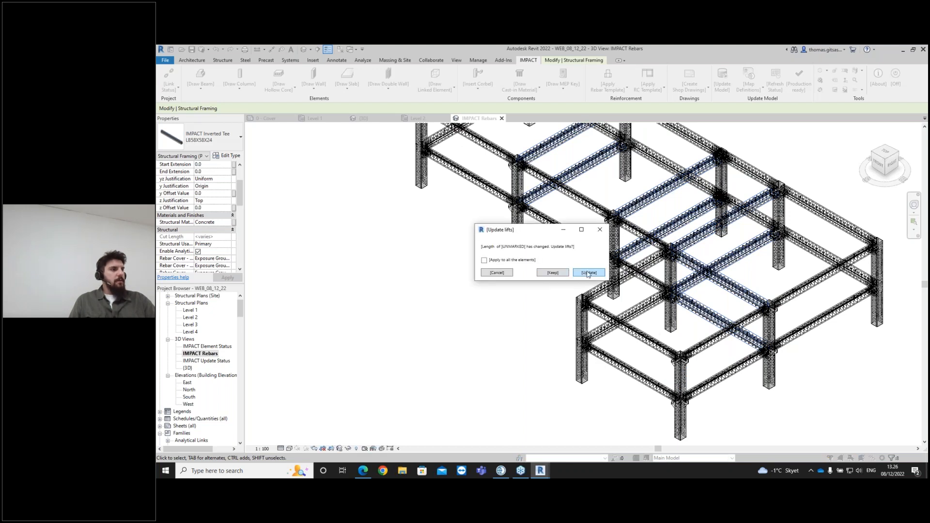
click(589, 273)
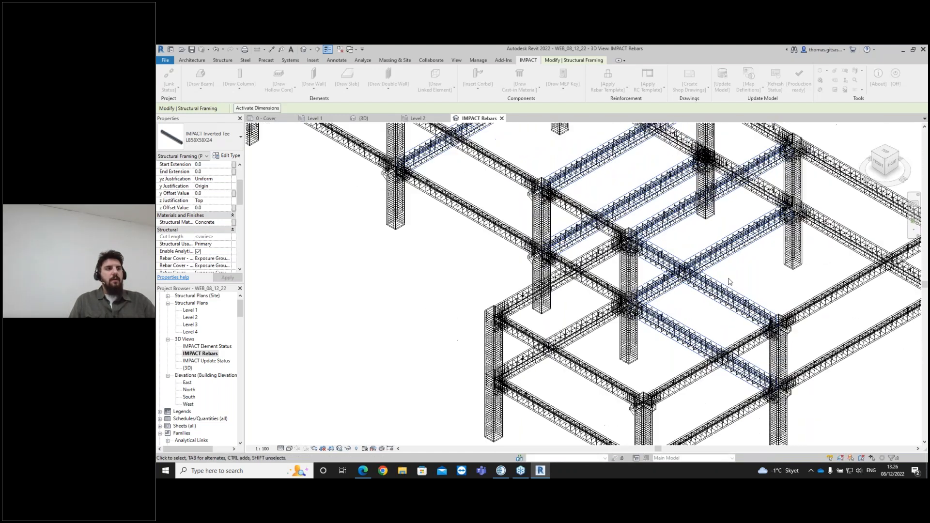
- Switch between the 3D view and the North elevation to examine the reinforced frame
scroll(756, 300, down, 2)
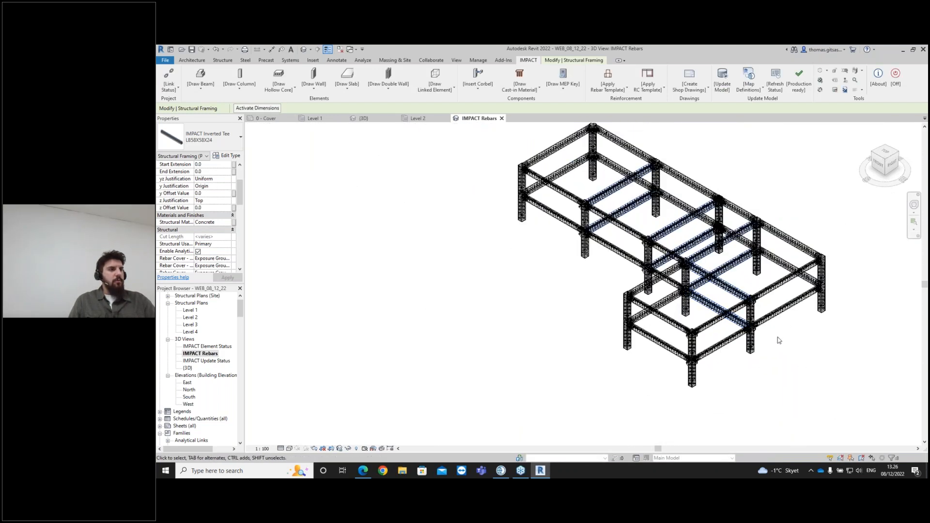
shift+middle_drag(764, 325, 698, 339)
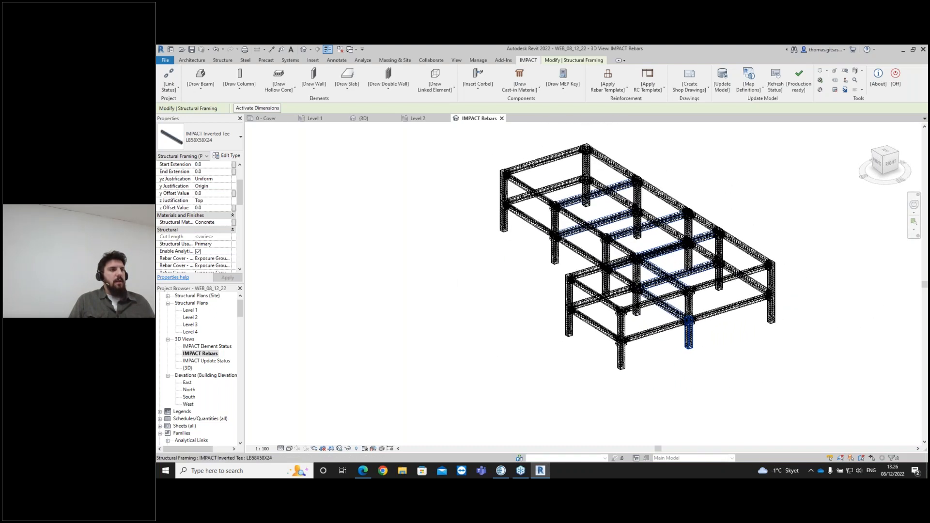
double_click(188, 368)
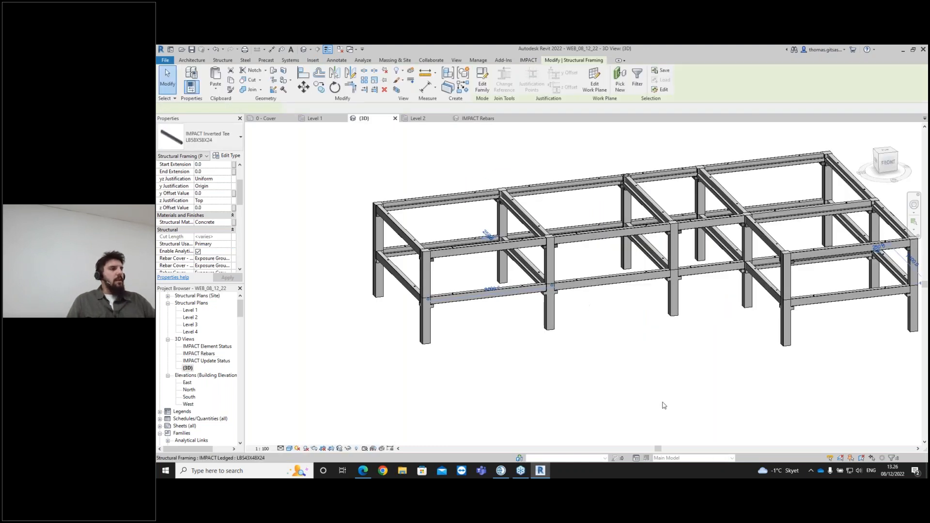
scroll(535, 293, down, 1)
click(649, 337)
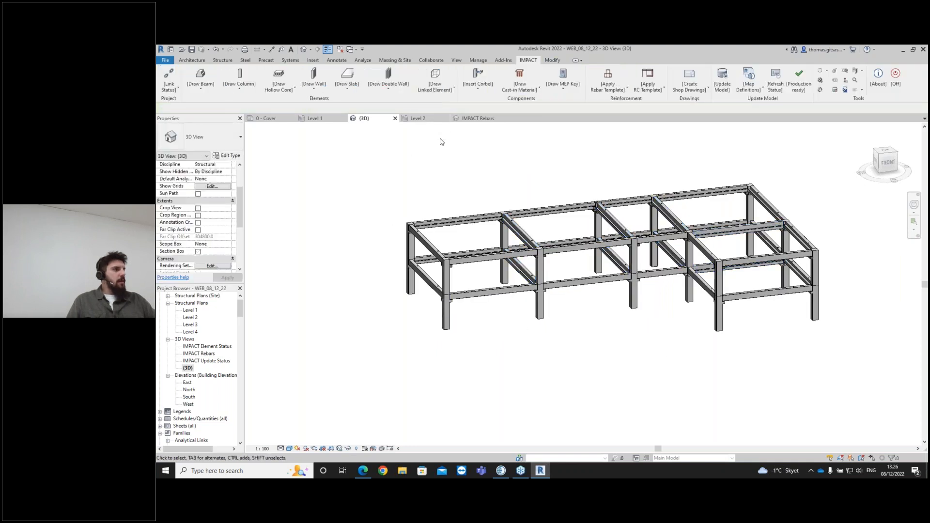
double_click(189, 390)
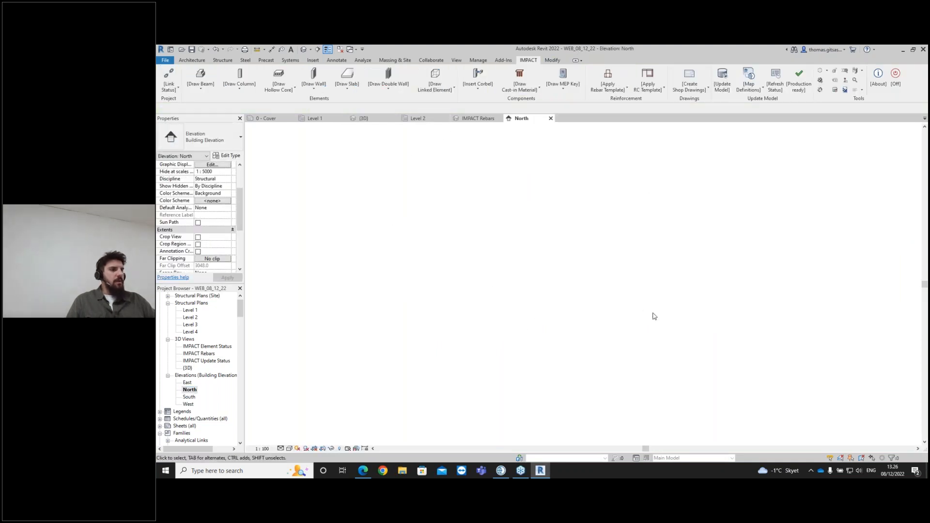
scroll(692, 322, up, 2)
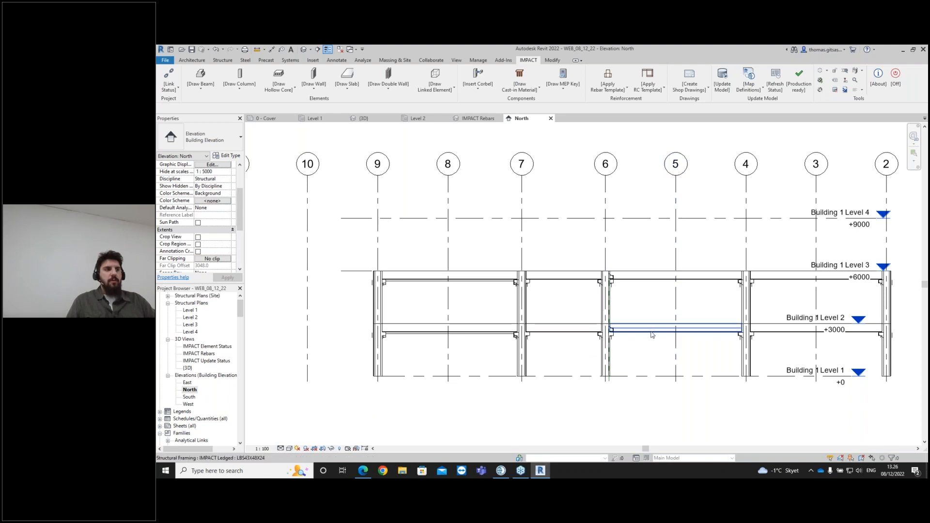
double_click(188, 367)
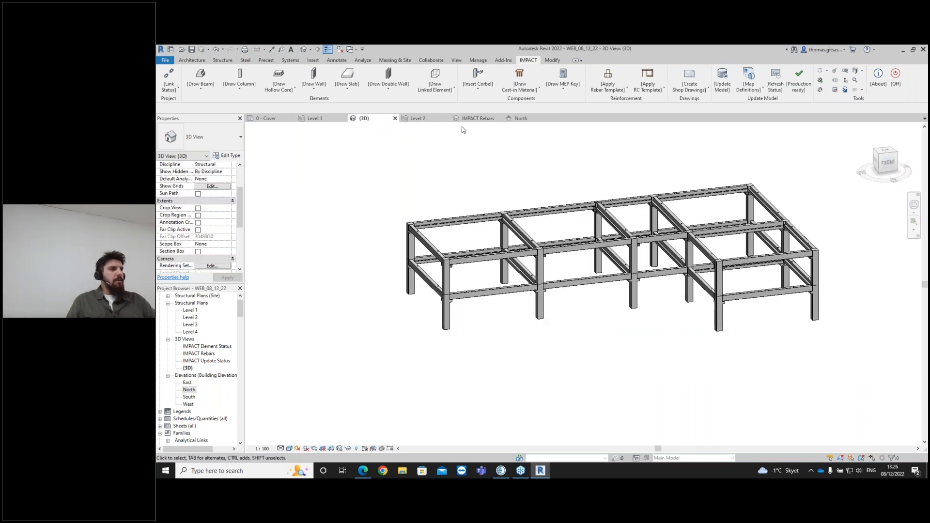
click(477, 118)
click(377, 119)
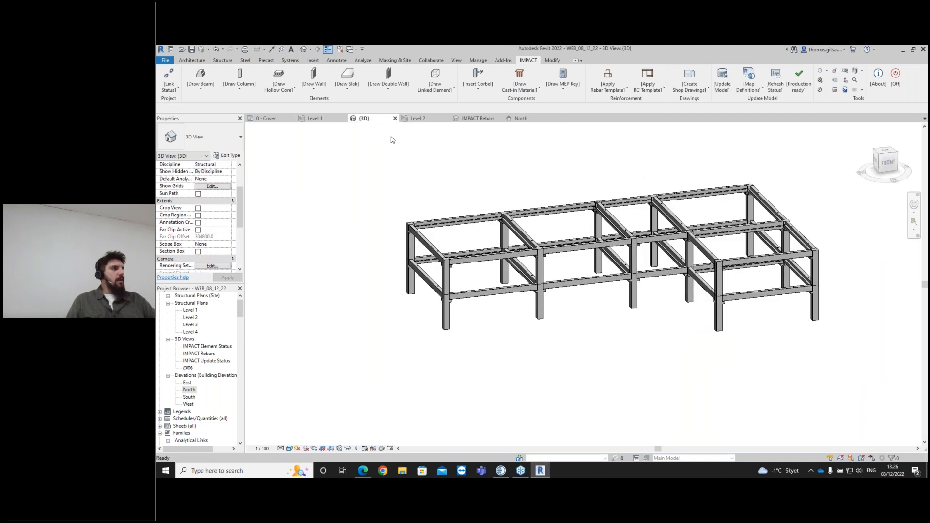
scroll(548, 278, down, 1)
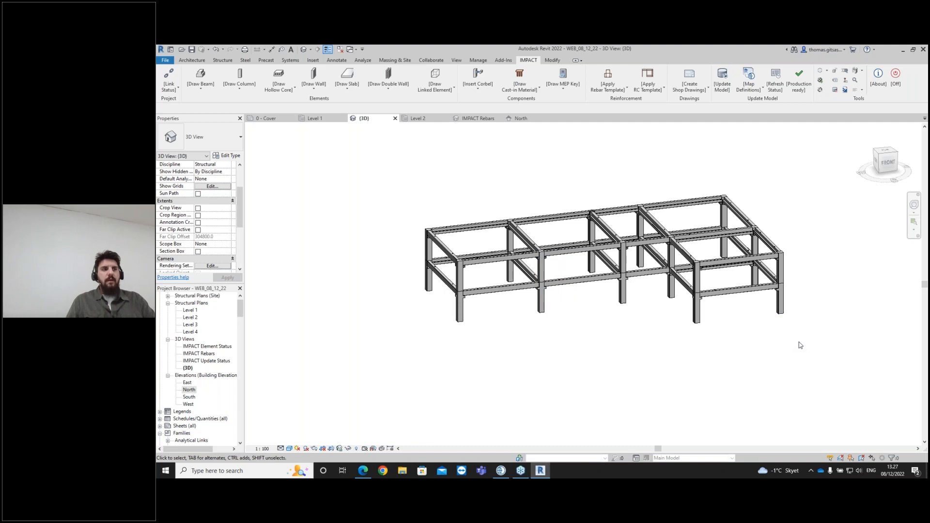
- Select the whole frame and save all its columns to IMPACT with Save Columns
drag(823, 353, 368, 190)
click(527, 60)
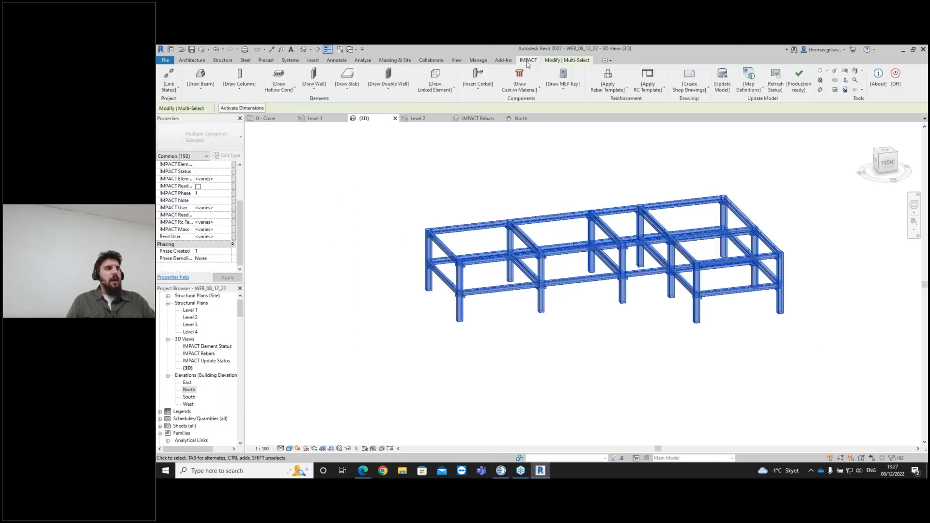
click(241, 91)
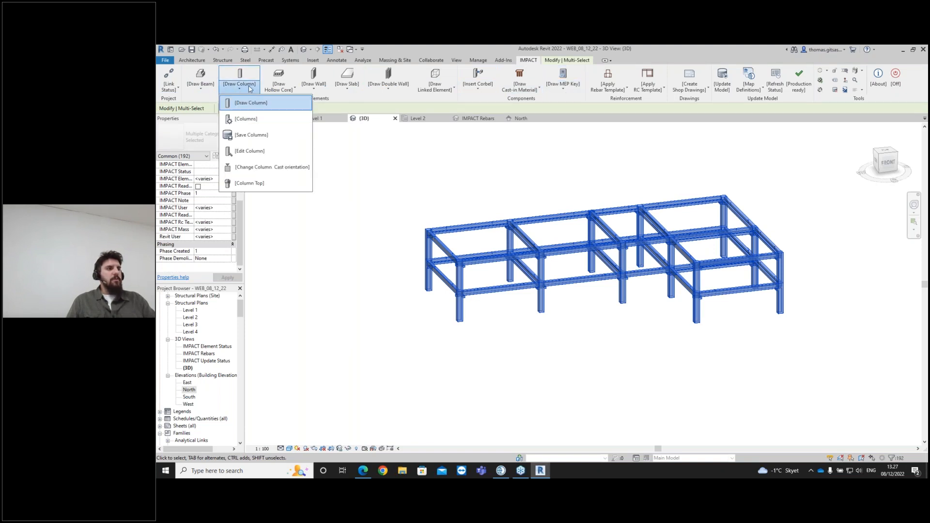
click(259, 138)
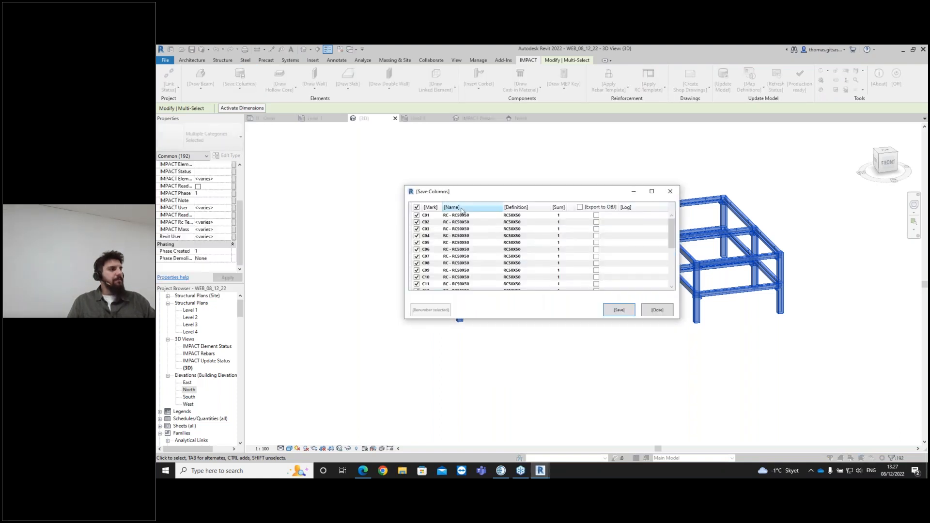
click(432, 217)
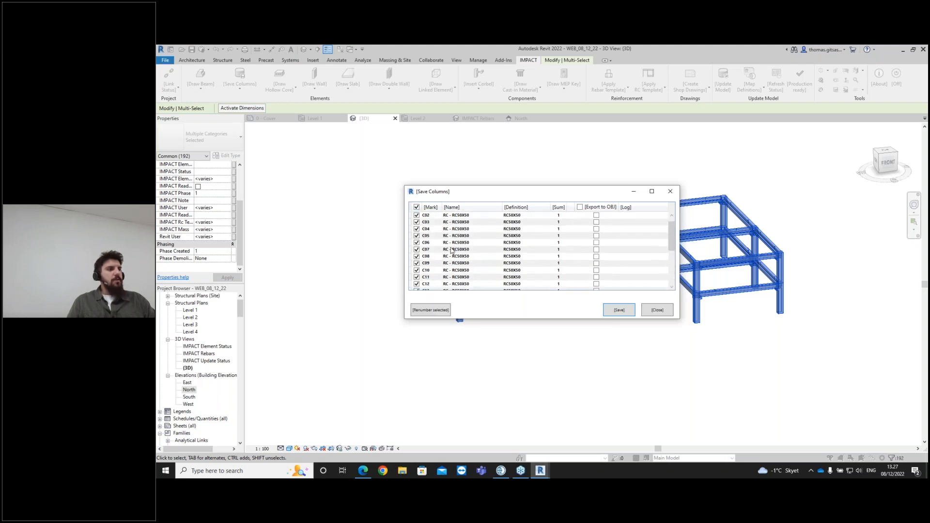
scroll(449, 242, down, 5)
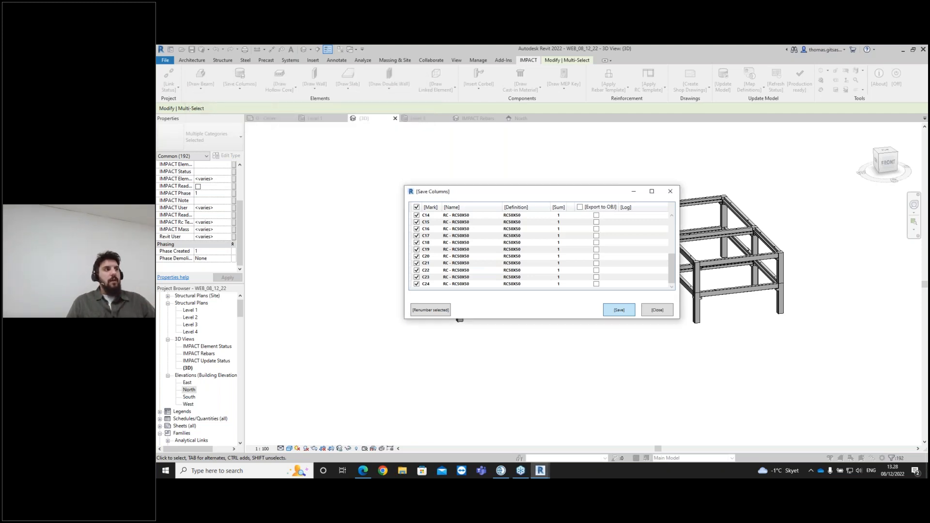
click(658, 311)
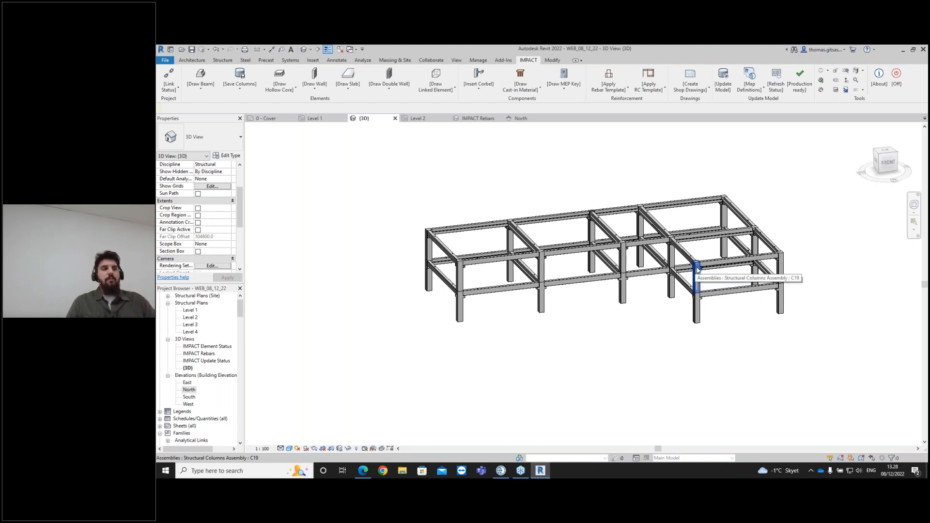
- Select the whole frame again and save all its beams to IMPACT with Save Beams
drag(778, 290, 399, 191)
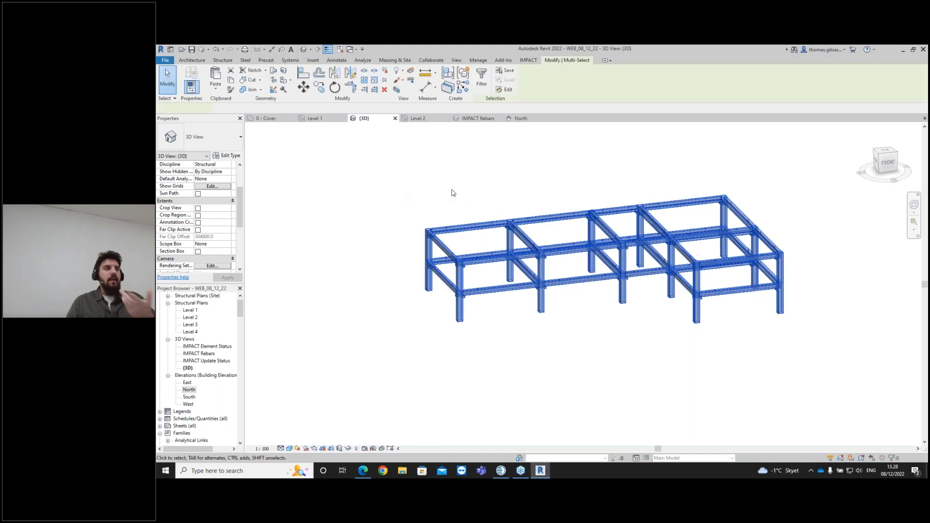
click(528, 60)
click(208, 83)
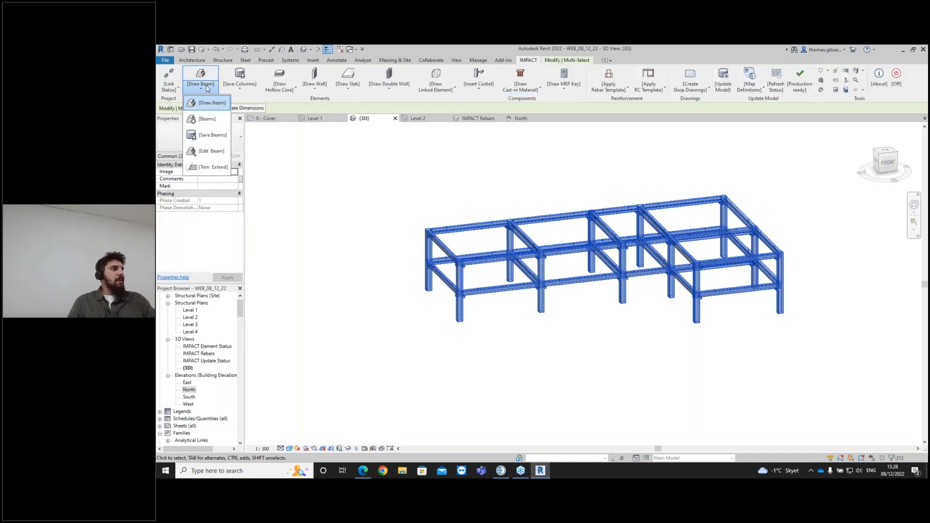
click(207, 139)
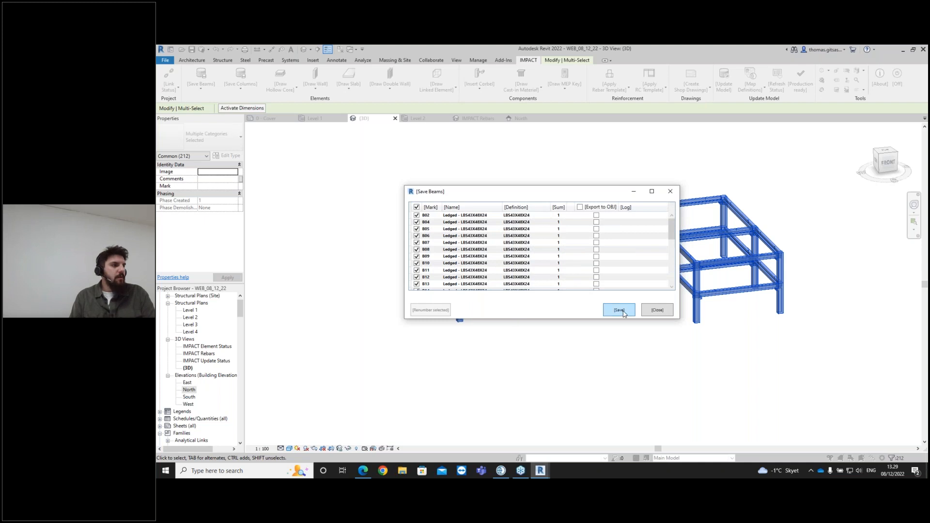
scroll(619, 247, down, 8)
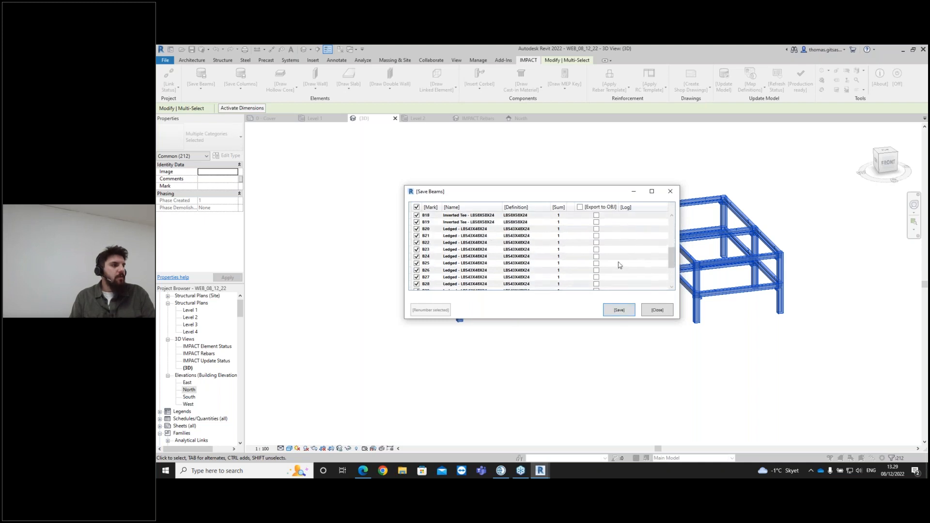
click(615, 317)
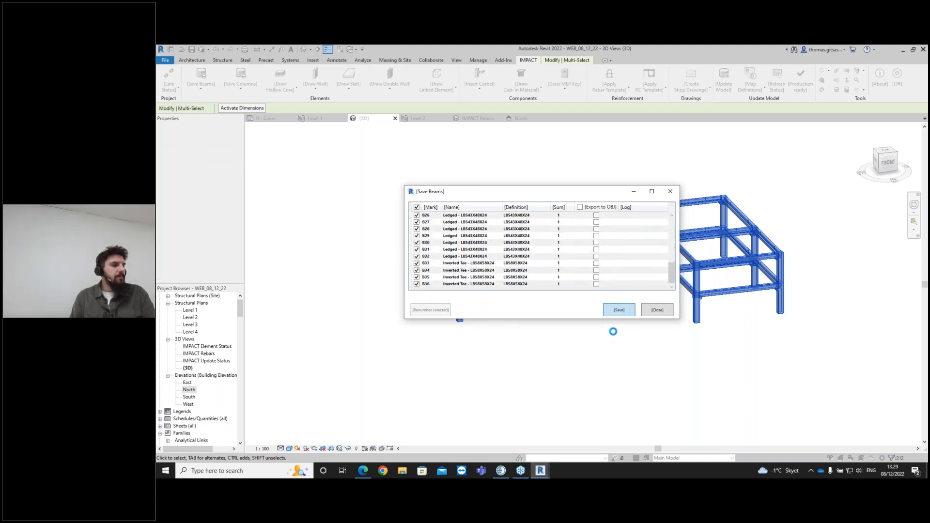
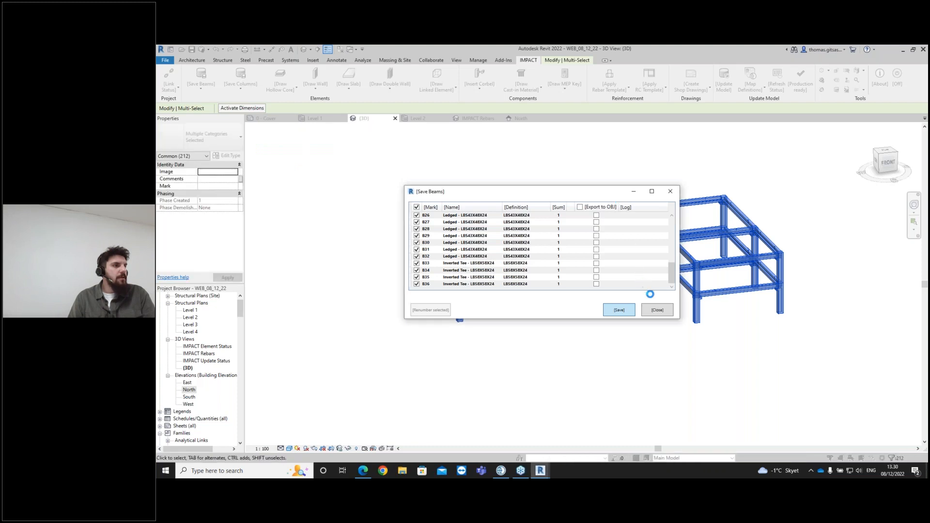
- Review the Save Beams log and close the dialog, clearing the selection
scroll(646, 282, up, 8)
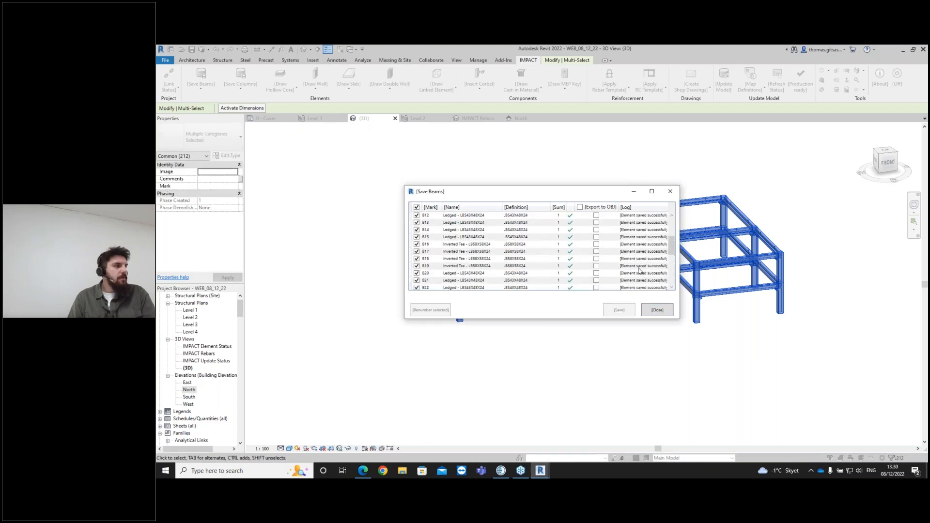
scroll(643, 261, down, 8)
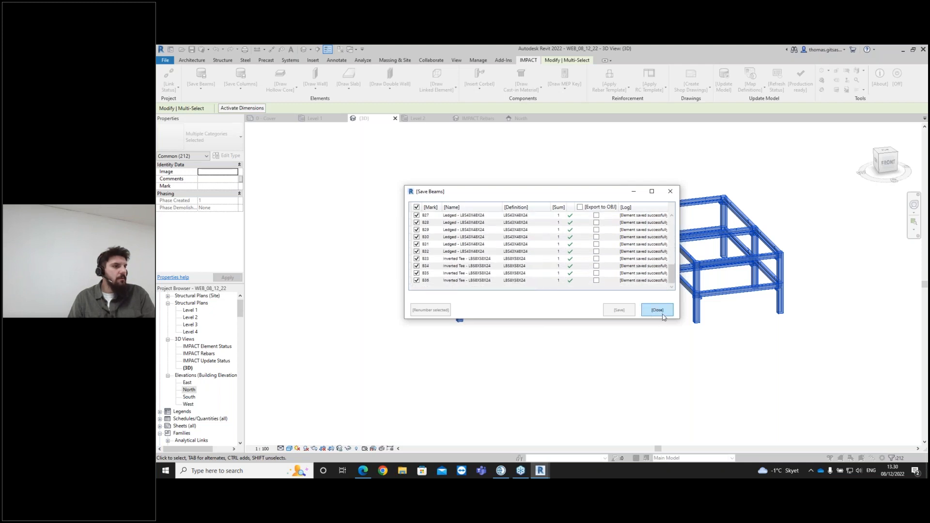
click(661, 312)
click(760, 324)
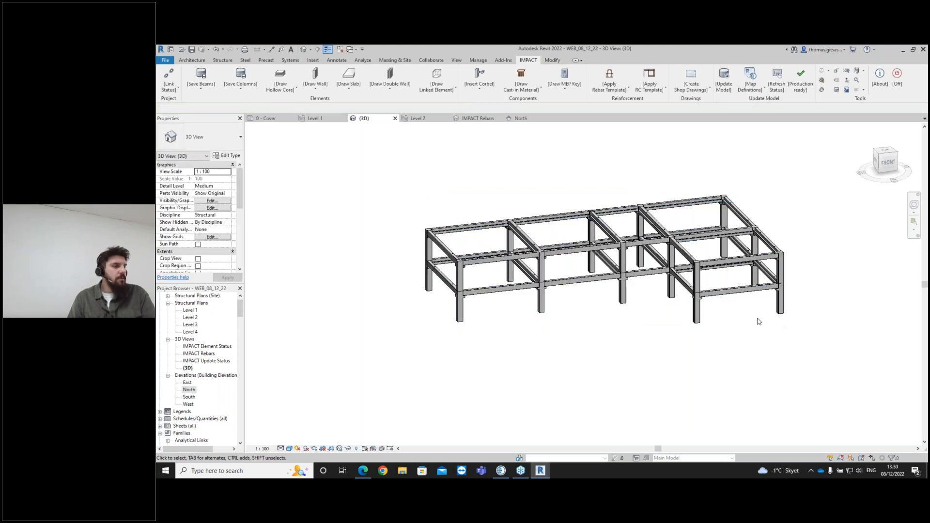
- Switch to IMPACT Project Manager and inspect the saved frame, selecting beam B30 to view its properties
click(501, 470)
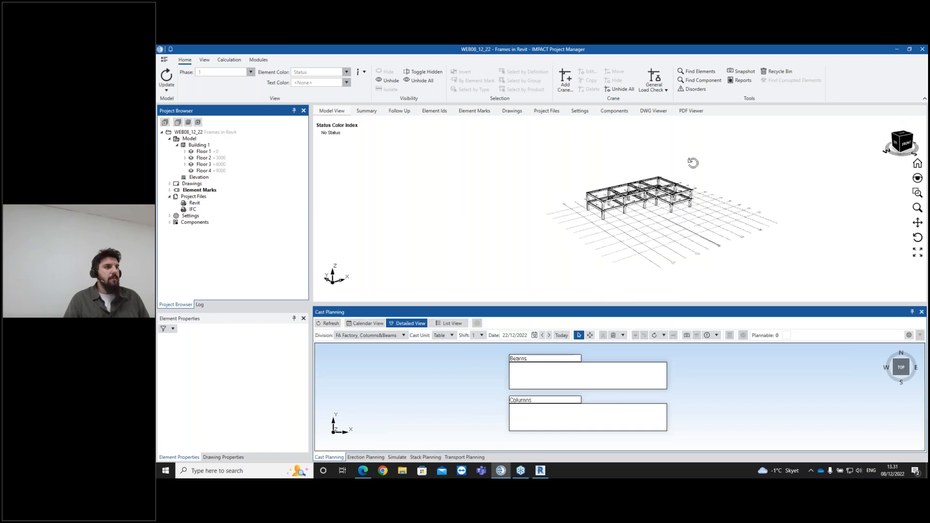
scroll(635, 207, up, 4)
scroll(644, 208, up, 3)
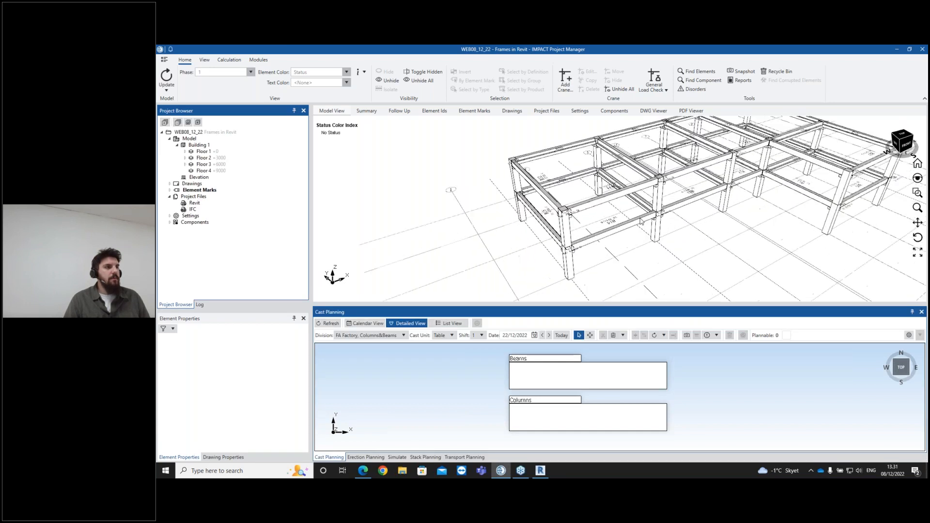
scroll(629, 201, down, 4)
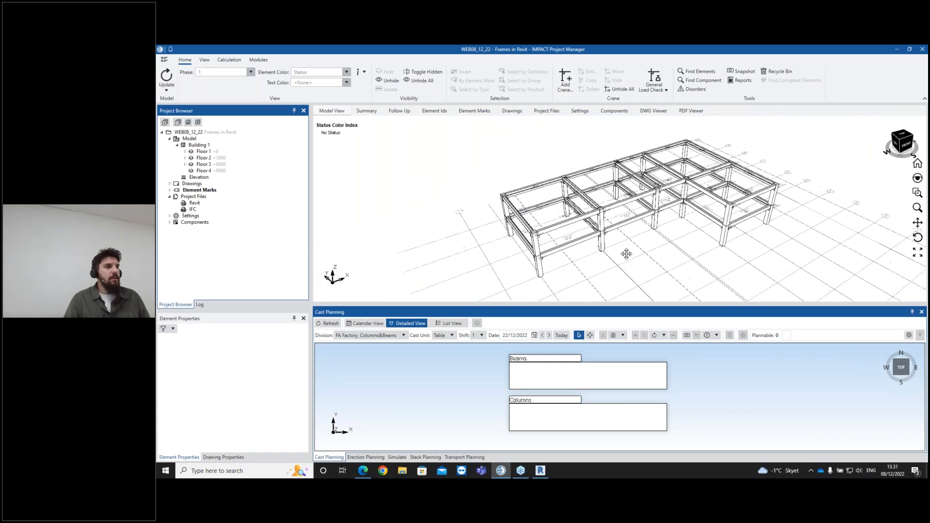
click(615, 214)
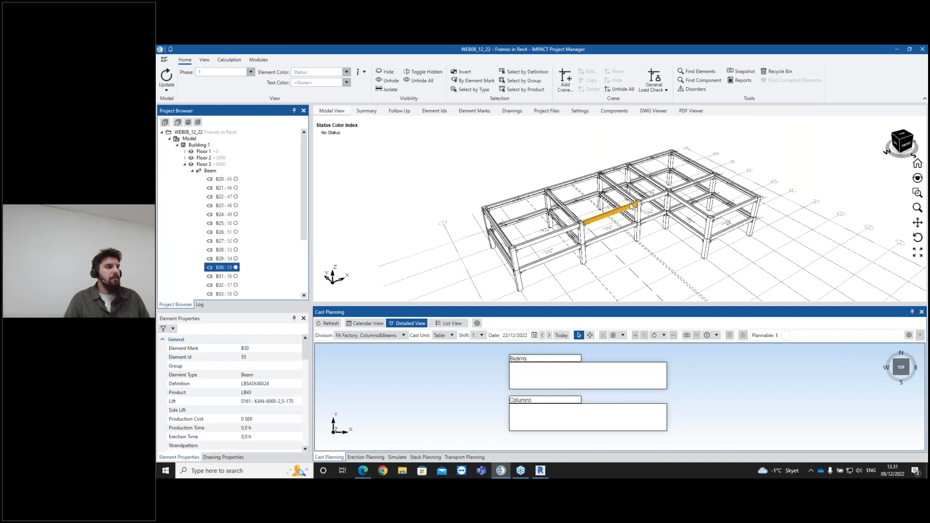
middle_drag(625, 207, 528, 198)
scroll(589, 177, up, 6)
scroll(589, 177, down, 2)
scroll(589, 177, down, 1)
middle_drag(619, 217, 624, 252)
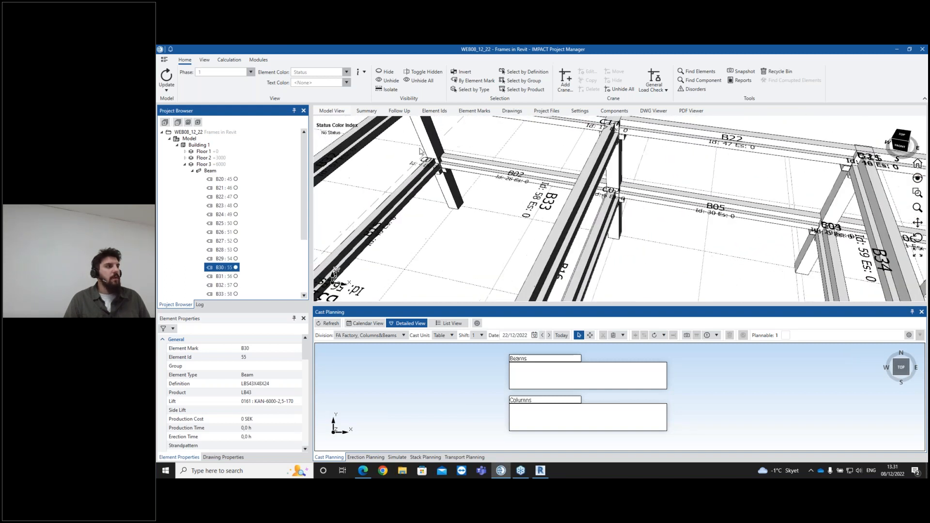
- Set the model view's detail level to Medium and orbit around the frame
click(204, 61)
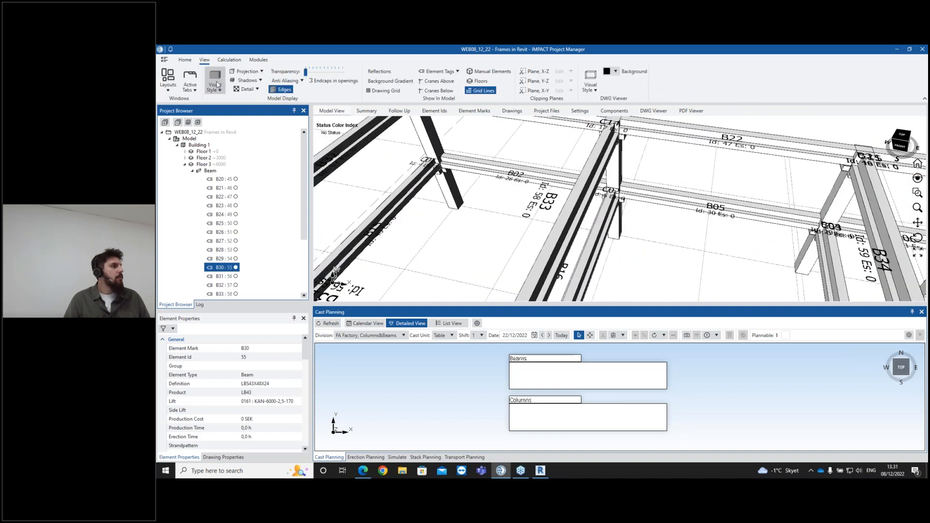
click(246, 89)
click(247, 107)
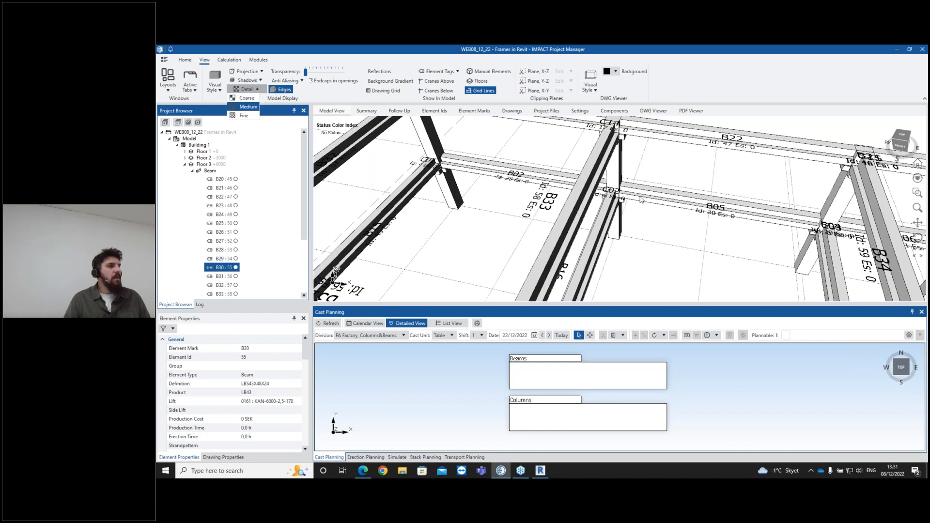
scroll(642, 242, down, 5)
middle_drag(642, 241, 625, 194)
mouse_move(305, 72)
mouse_down()
mouse_move(333, 75)
mouse_move(305, 72)
mouse_up()
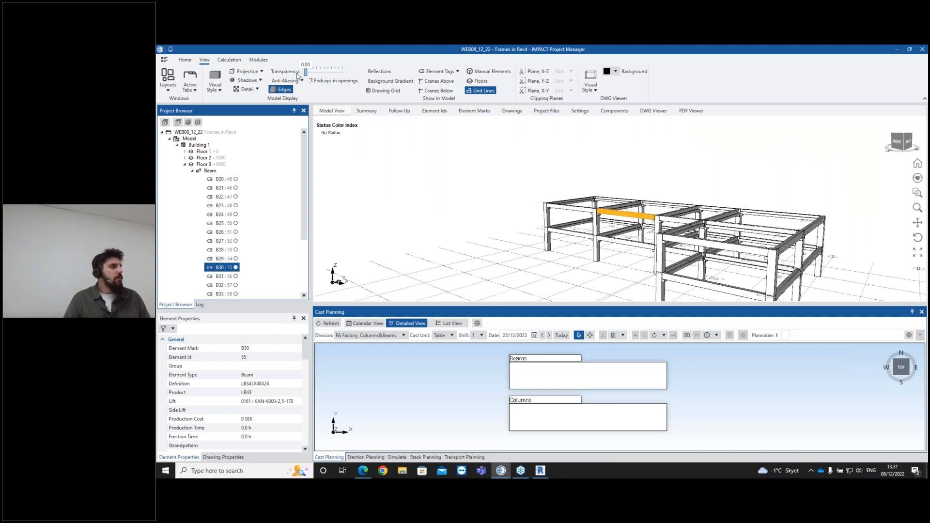
middle_drag(571, 218, 681, 236)
click(607, 263)
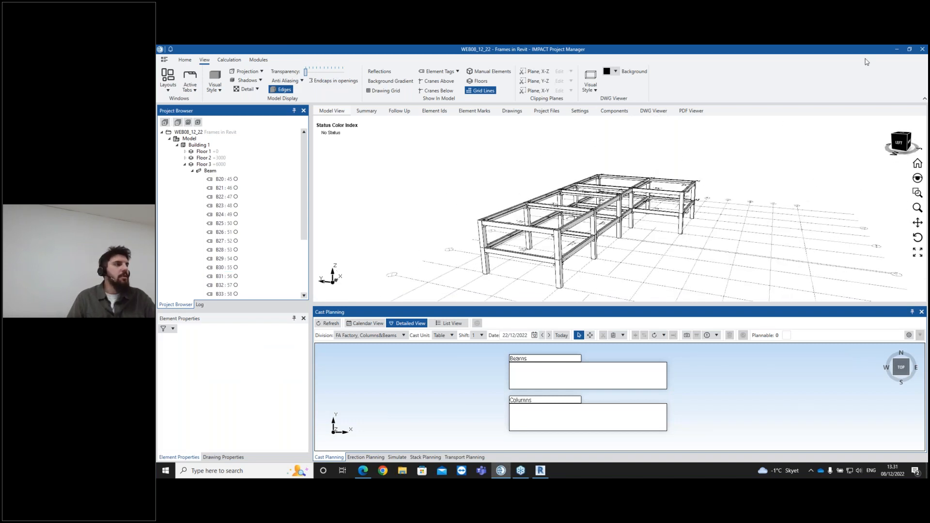
- Return to Revit, select beam B28 and create its shop drawing with the Beam Shop Drawing Template - TG
click(540, 470)
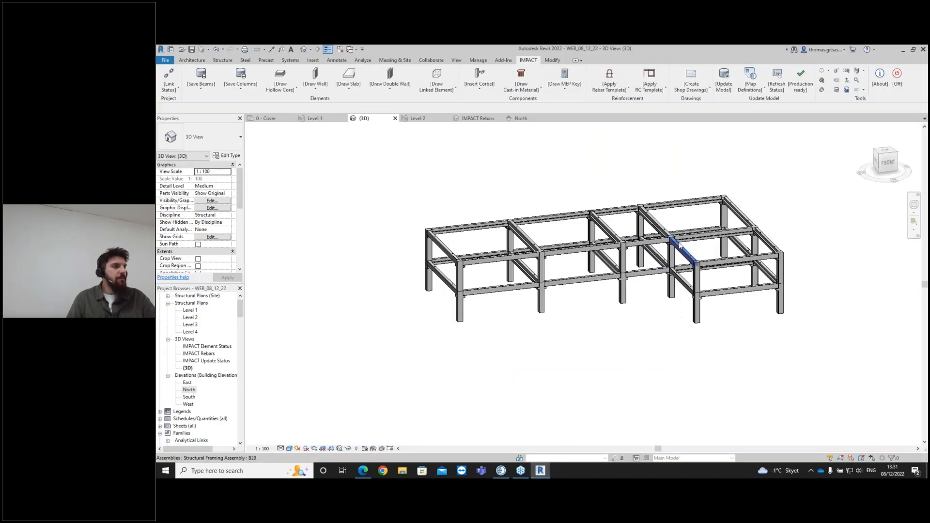
scroll(692, 262, up, 6)
scroll(757, 268, down, 5)
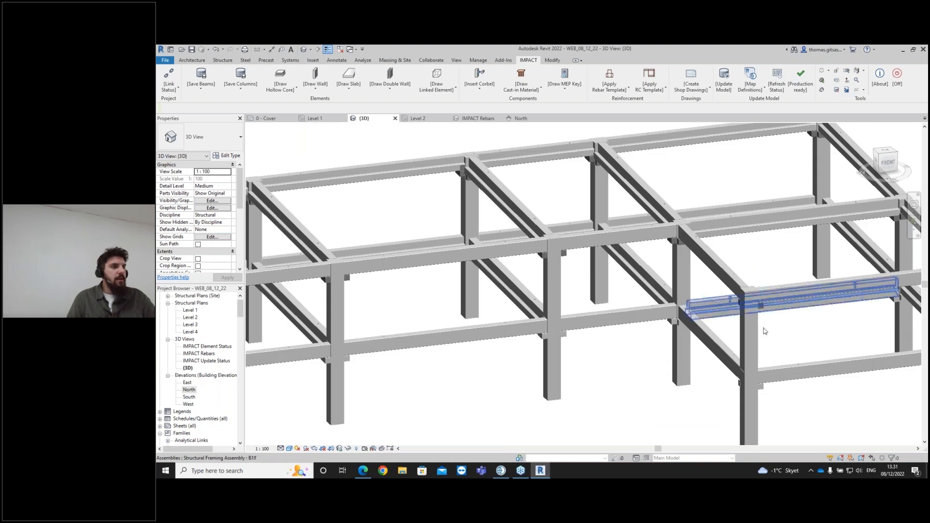
scroll(725, 282, up, 4)
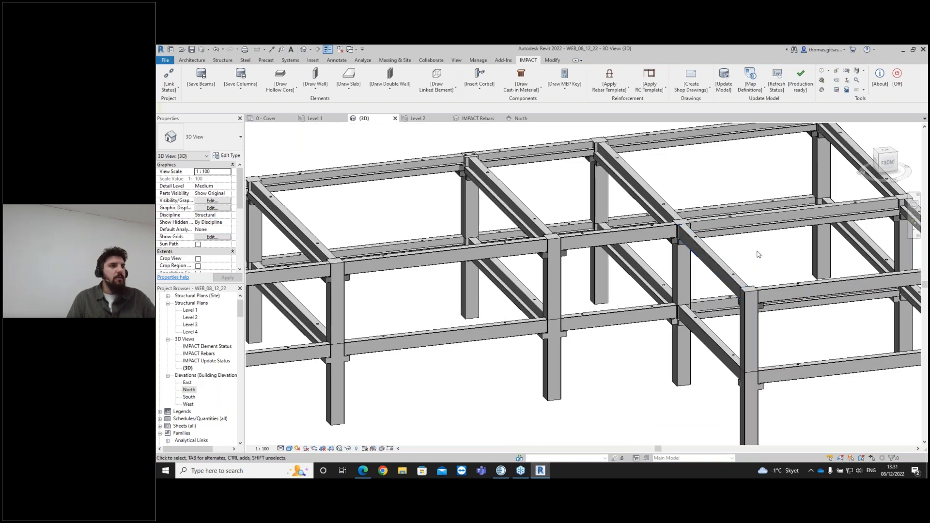
click(732, 275)
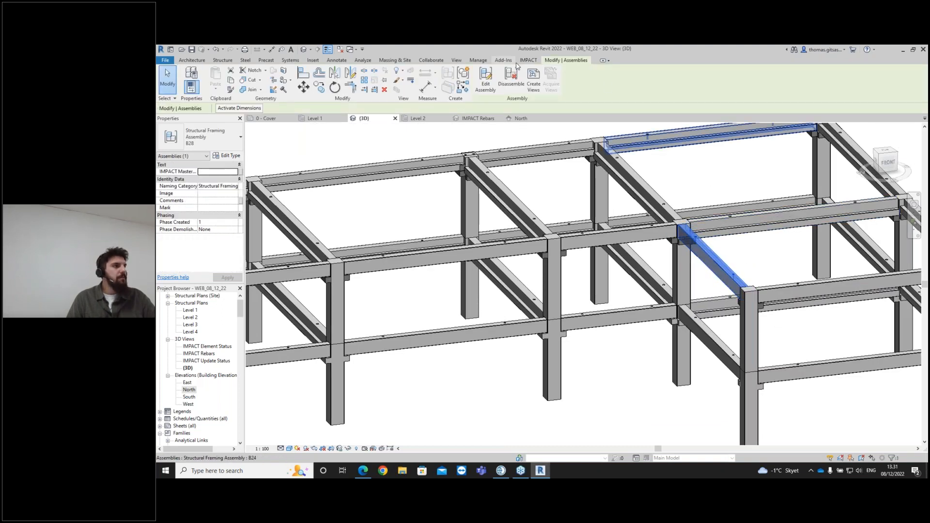
click(528, 61)
click(703, 89)
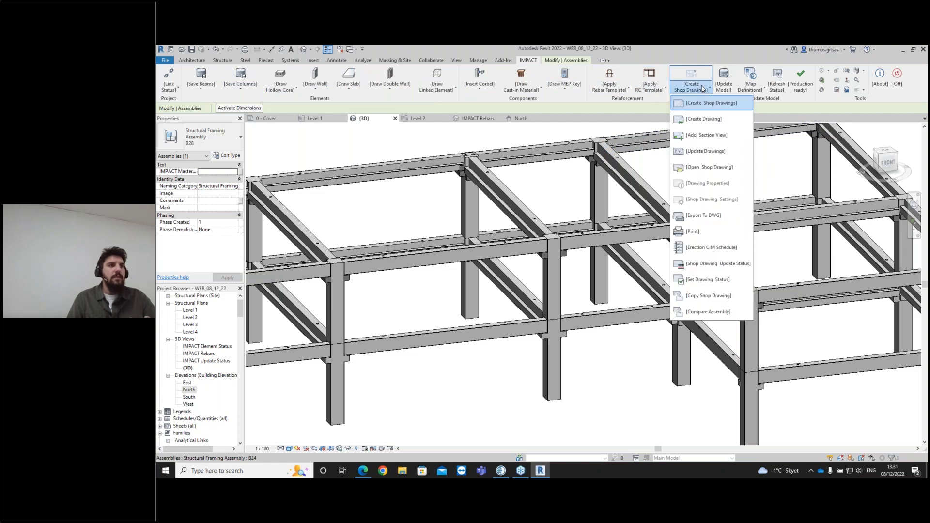
click(709, 104)
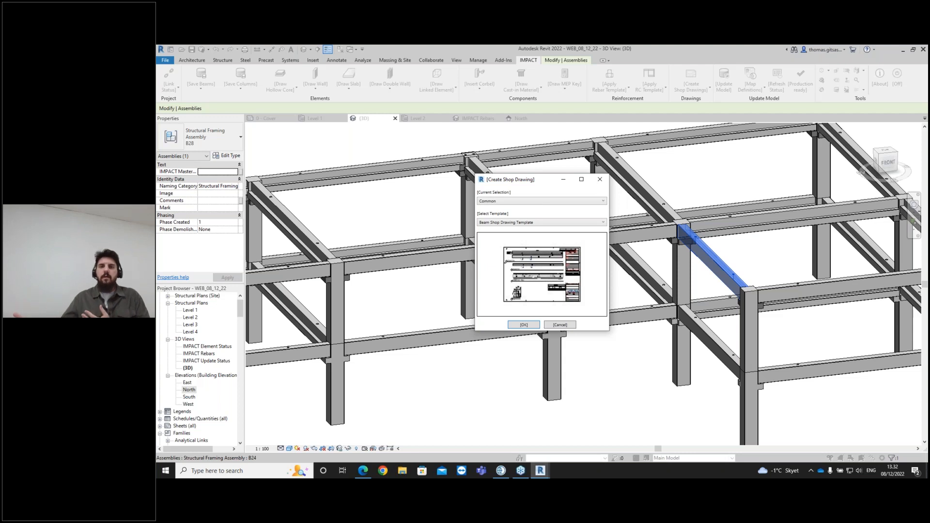
click(535, 222)
click(534, 238)
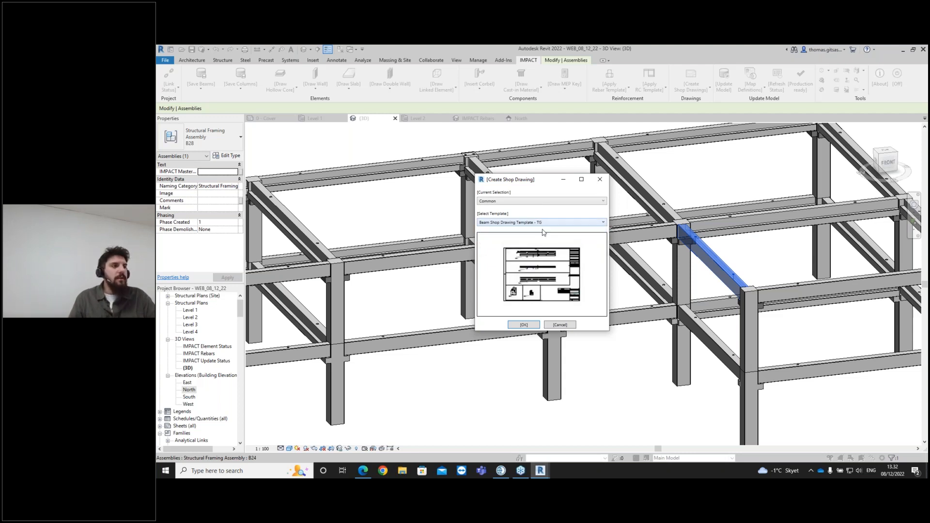
click(525, 325)
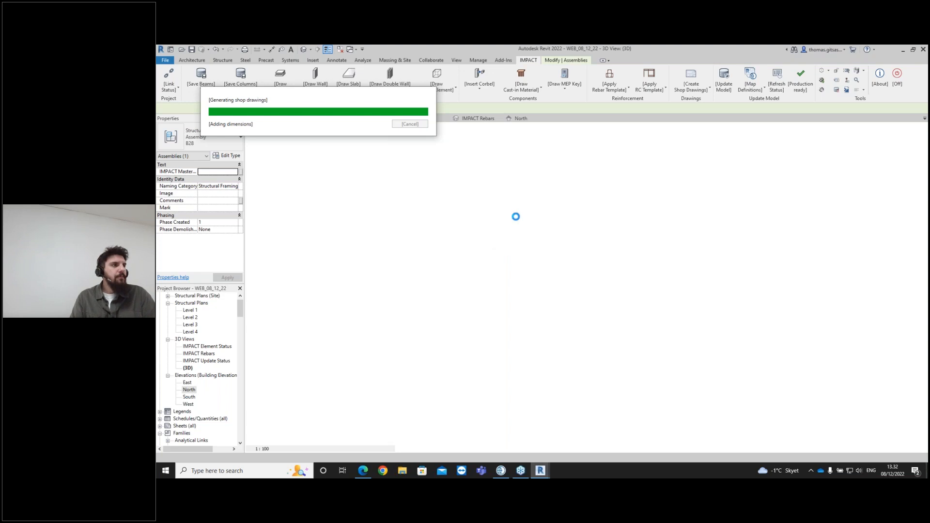
- Examine the generated B28 shop drawing sheet's elevations, rebar views and sections
click(550, 198)
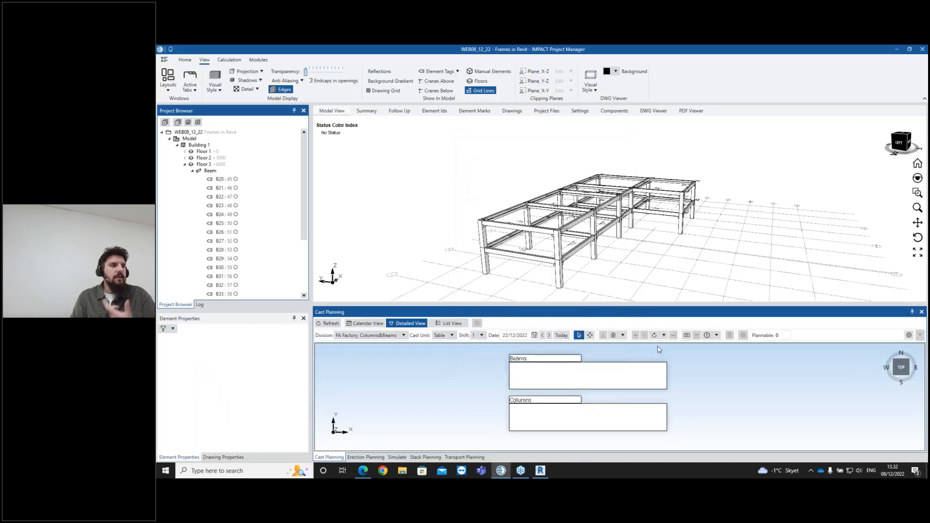
click(540, 470)
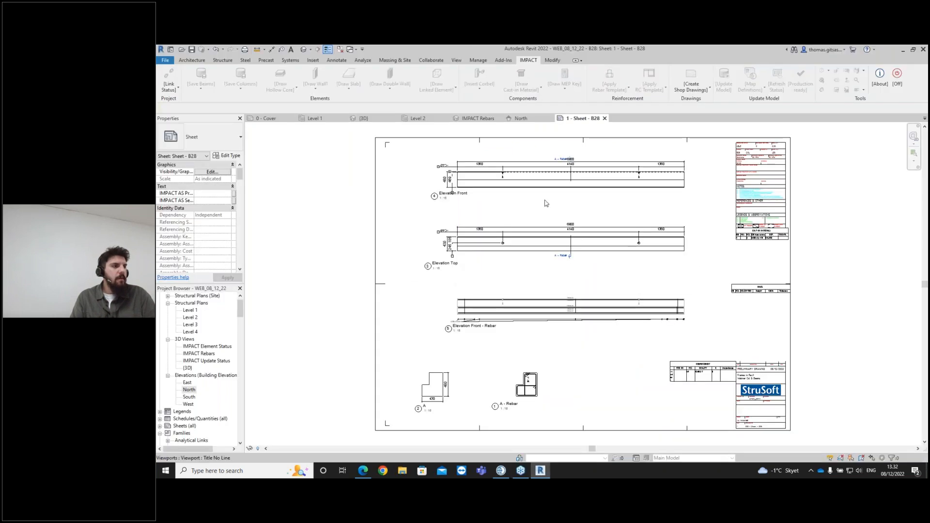
scroll(608, 353, up, 2)
scroll(512, 350, up, 2)
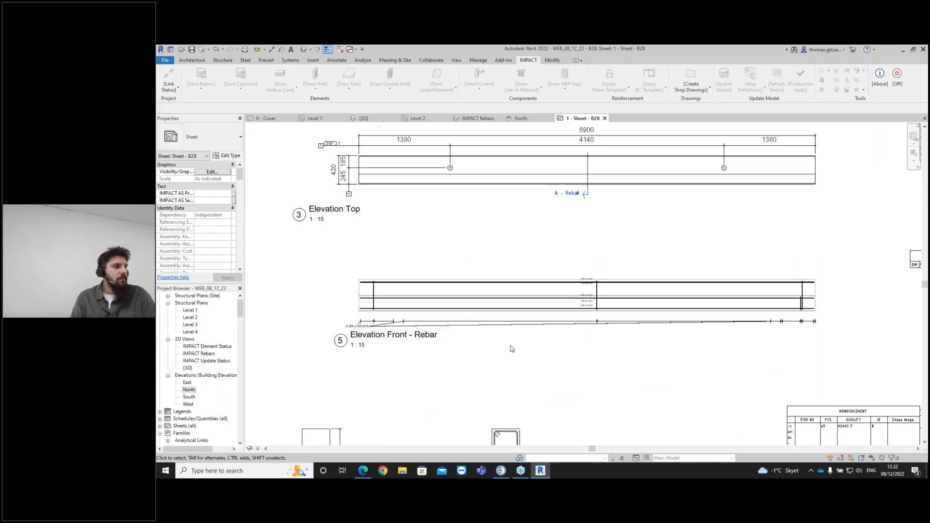
scroll(512, 350, down, 2)
middle_drag(641, 282, 635, 320)
click(487, 285)
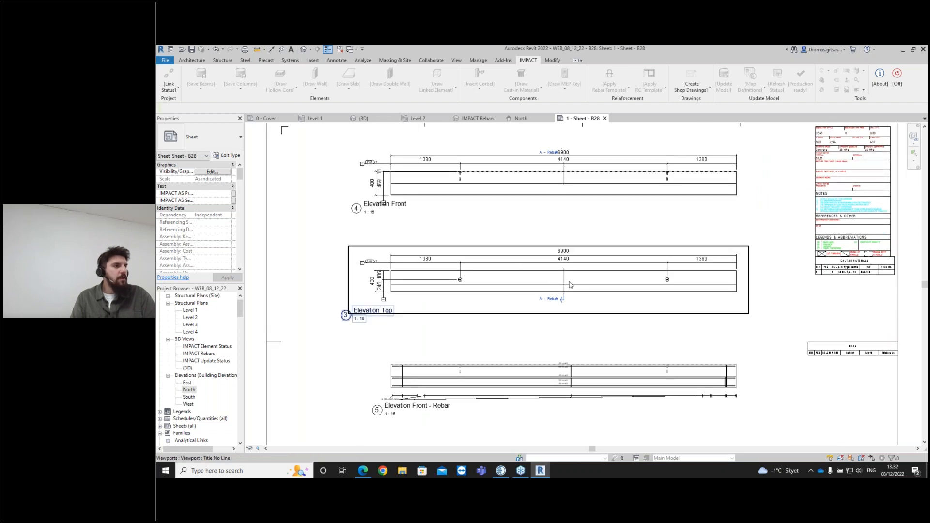
middle_drag(614, 218, 618, 252)
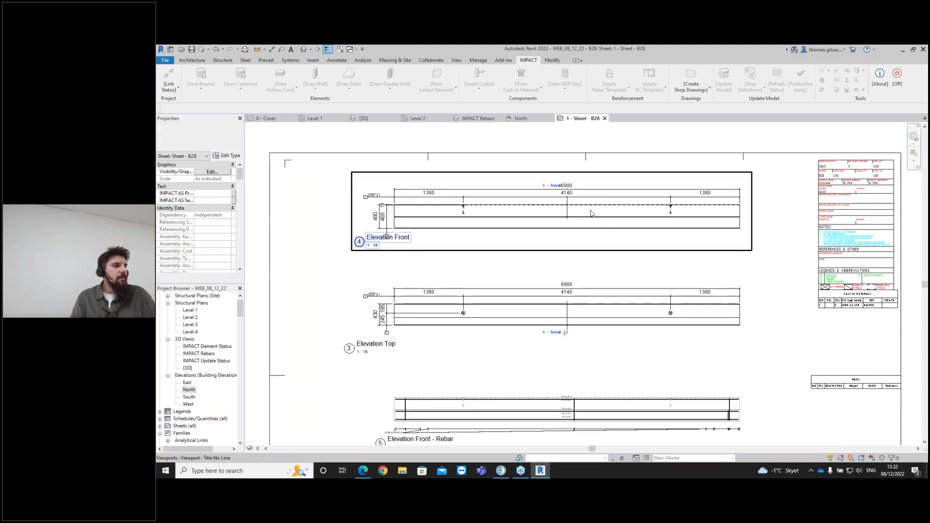
scroll(664, 221, down, 1)
middle_drag(686, 315, 640, 216)
scroll(684, 356, up, 1)
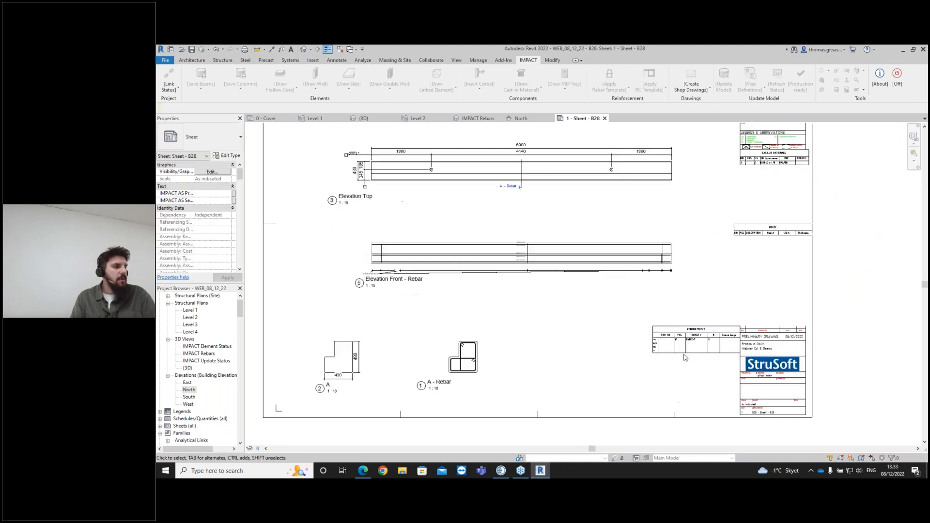
scroll(686, 357, up, 1)
scroll(479, 372, down, 1)
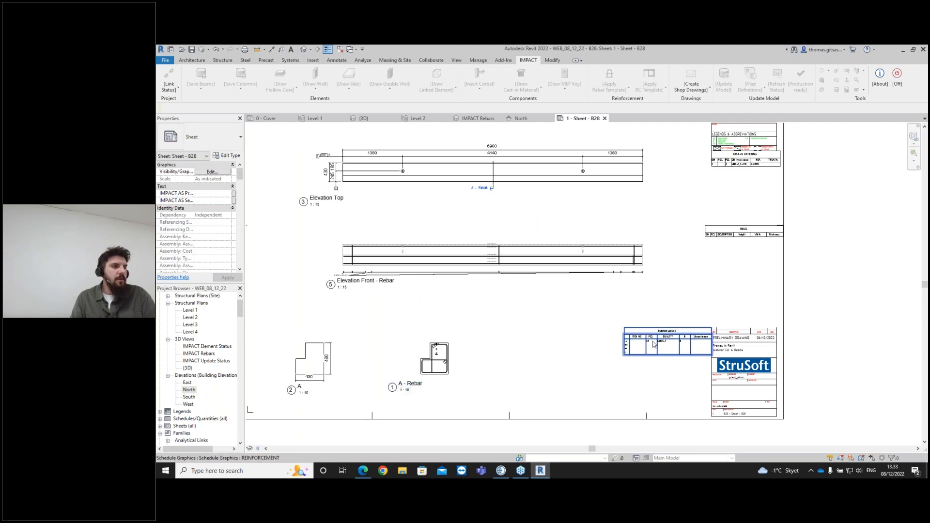
- Examine the sheet's reinforcement and cast-in material schedules, then open the Level 2 plan view
scroll(652, 343, up, 1)
scroll(627, 348, up, 2)
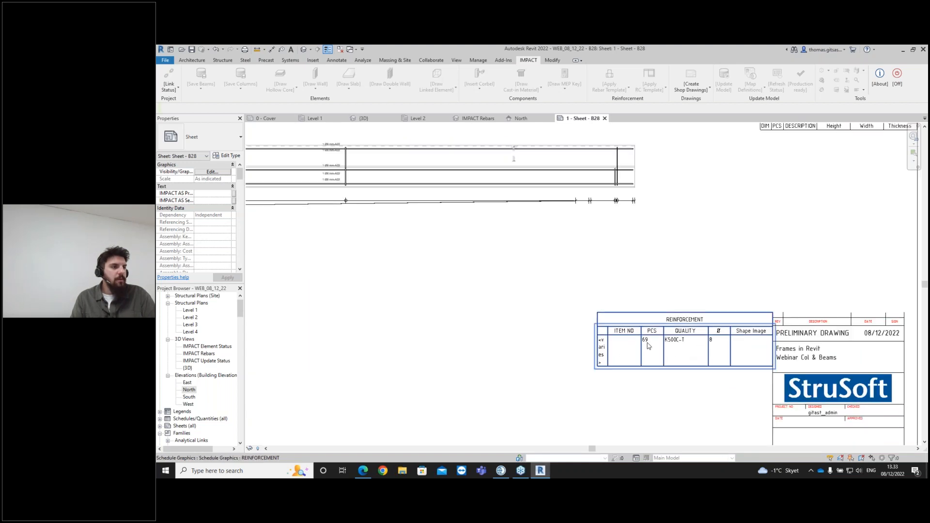
scroll(647, 344, down, 3)
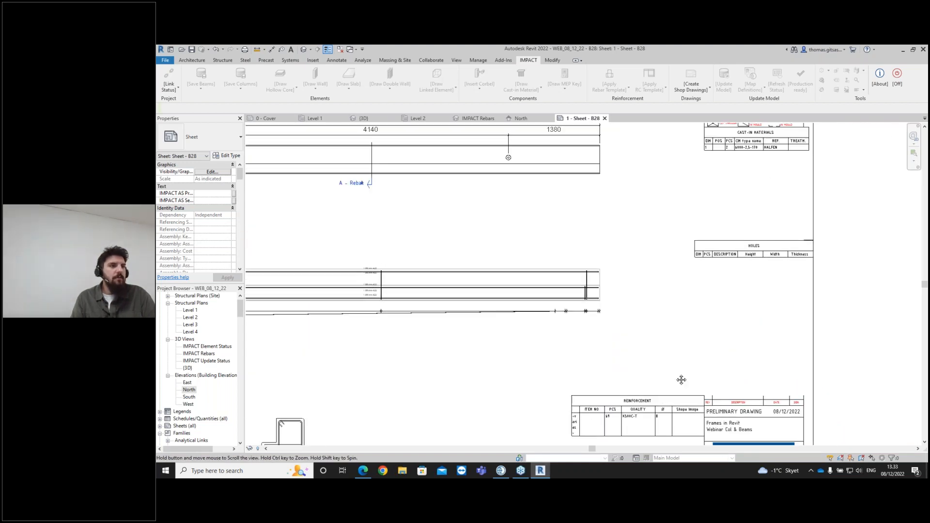
middle_drag(688, 252, 695, 324)
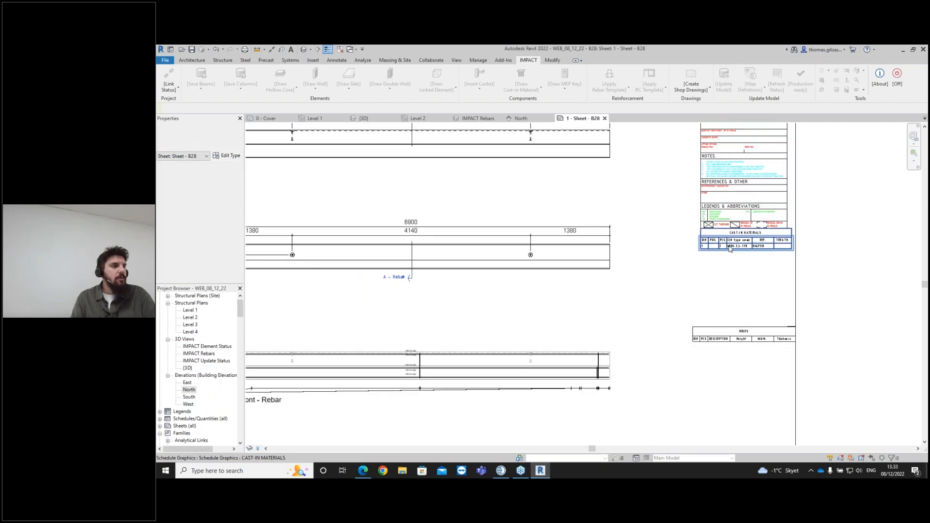
scroll(724, 247, up, 1)
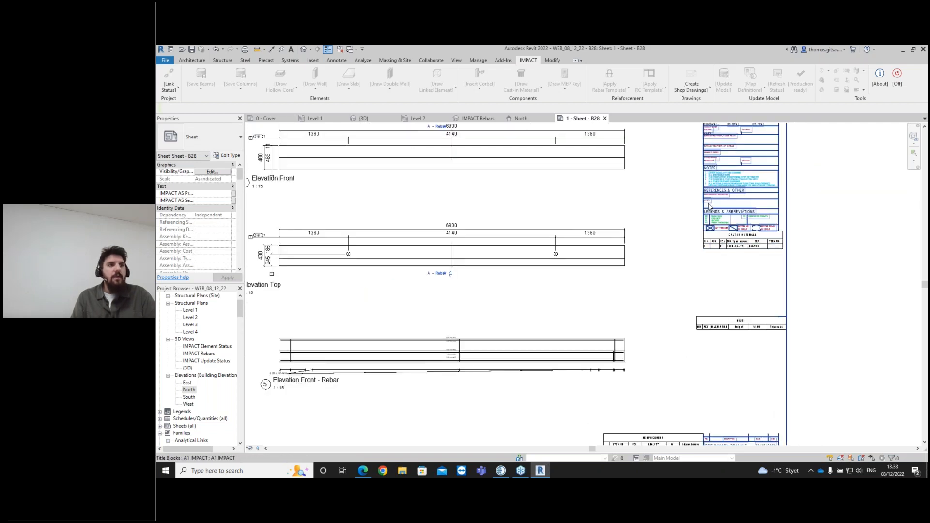
scroll(727, 247, down, 3)
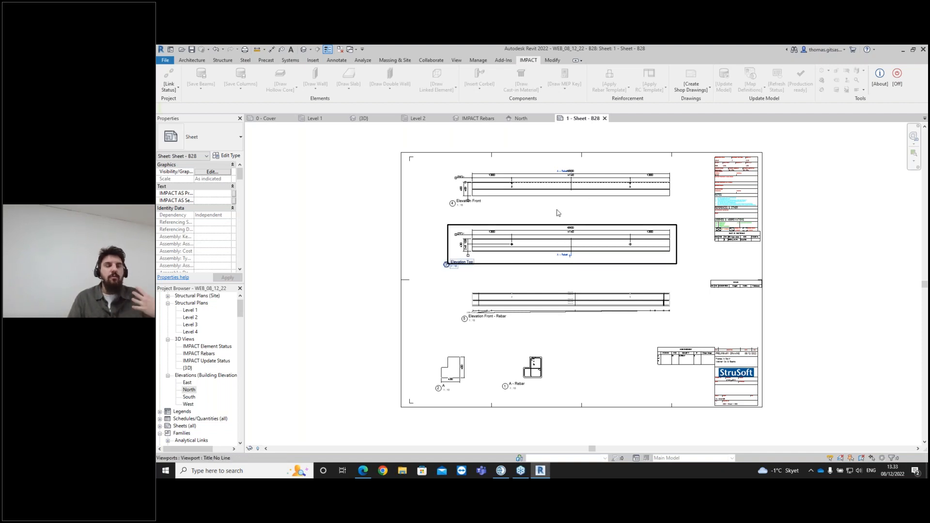
click(587, 252)
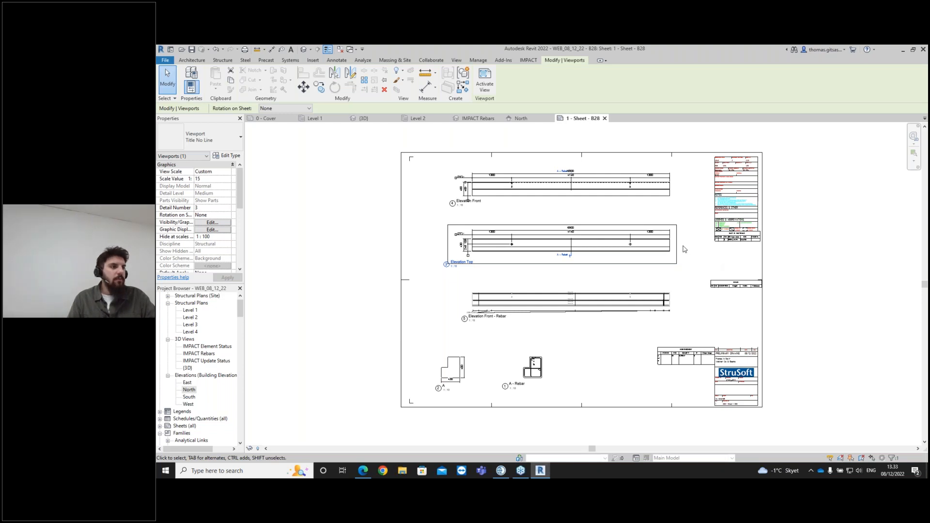
click(536, 371)
key(Escape)
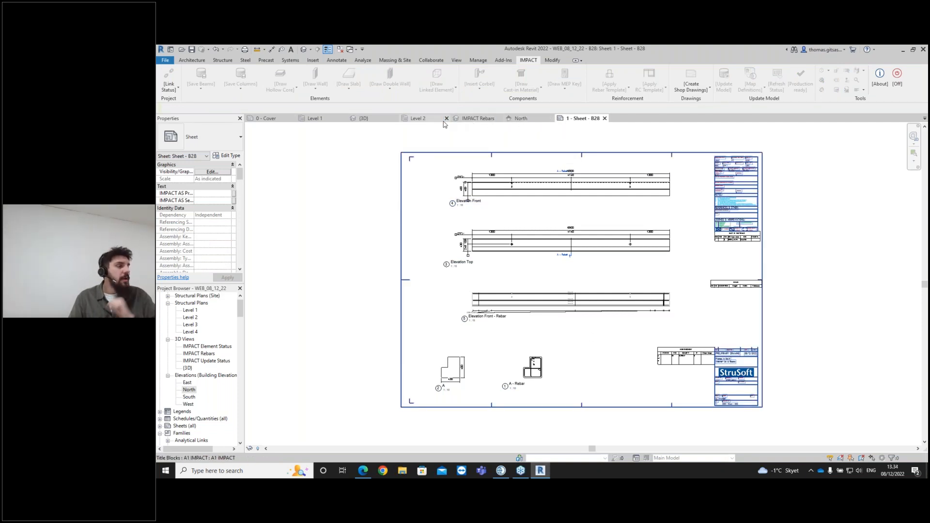
click(416, 119)
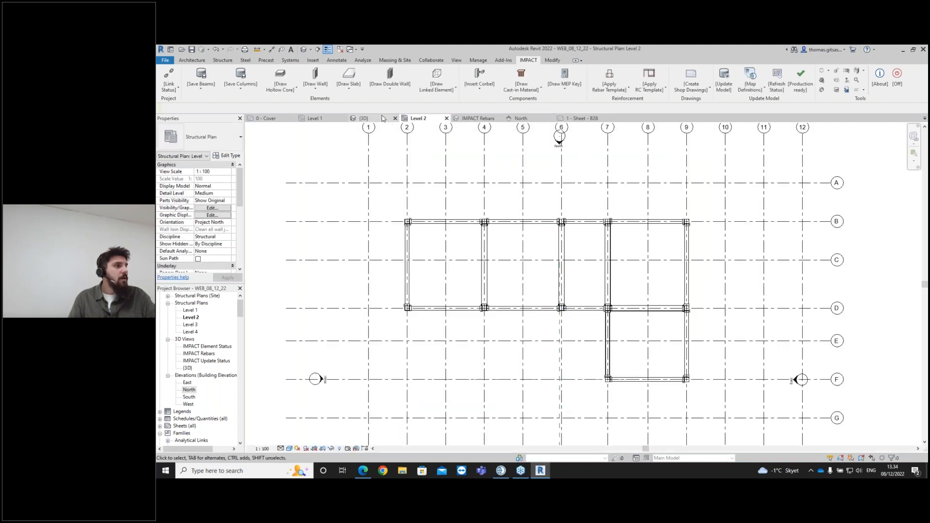
- In the 3D view, select column C07, create its shop drawing with the Column Shop Drawing Template and open the sheet
click(362, 118)
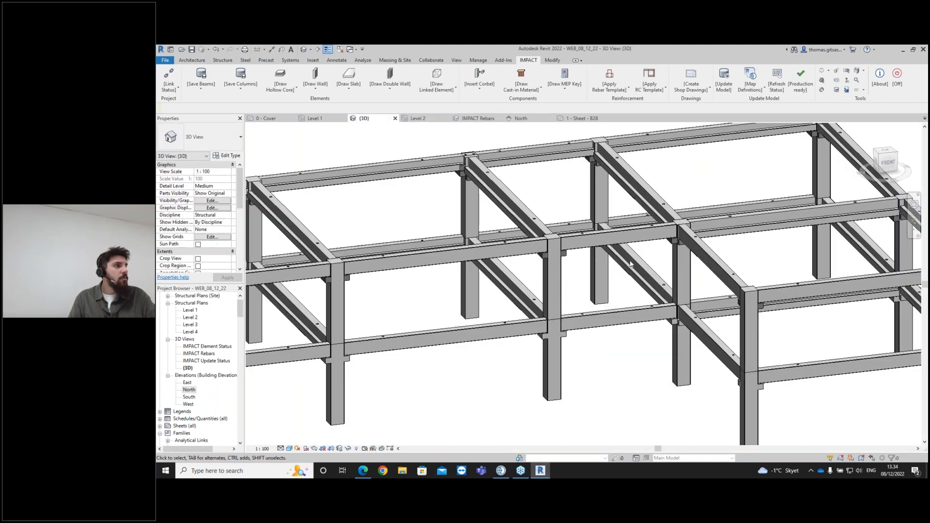
click(747, 398)
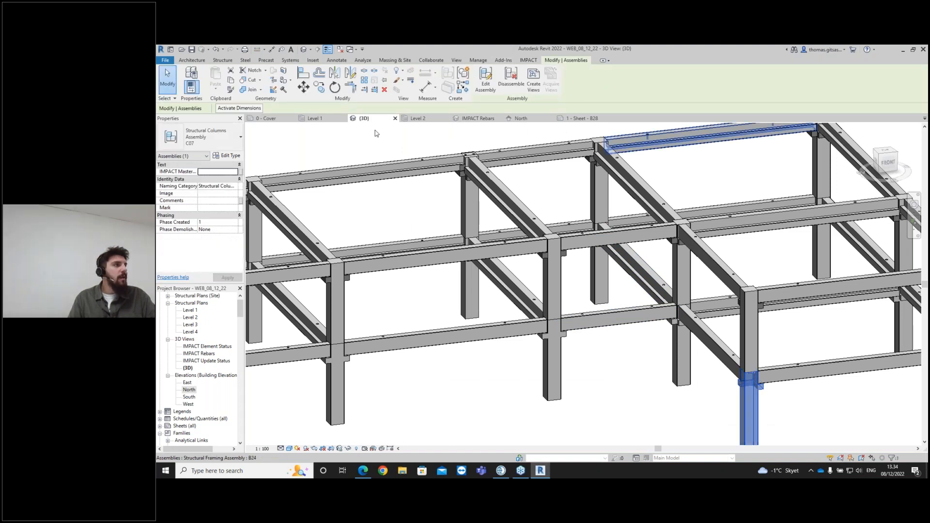
click(532, 62)
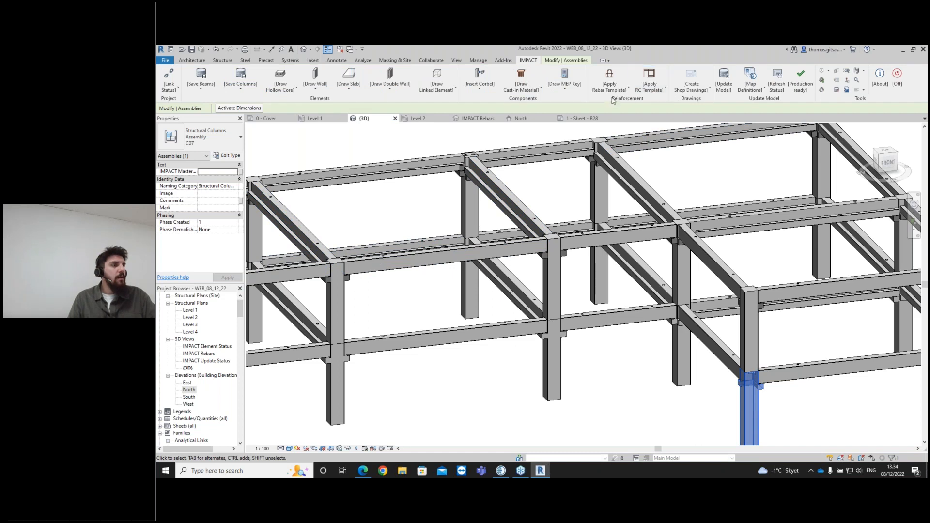
click(709, 90)
click(712, 108)
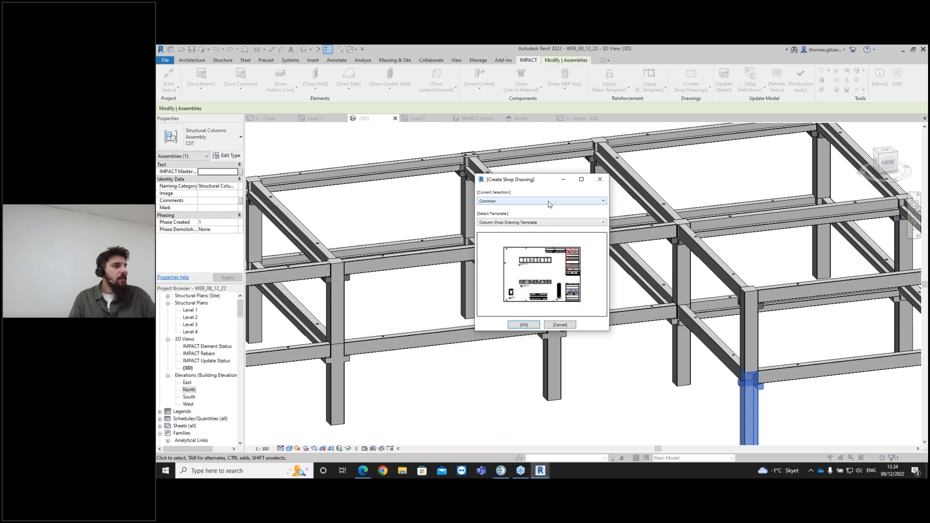
click(524, 324)
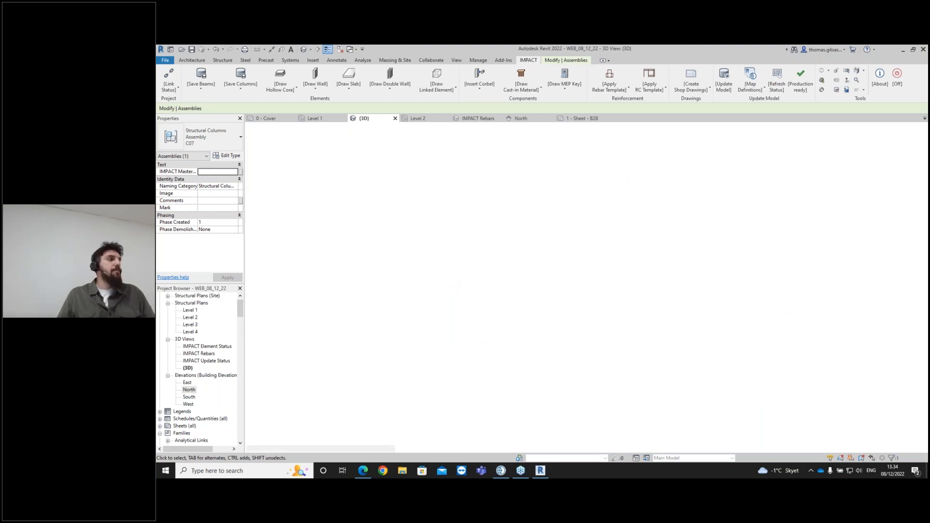
click(548, 188)
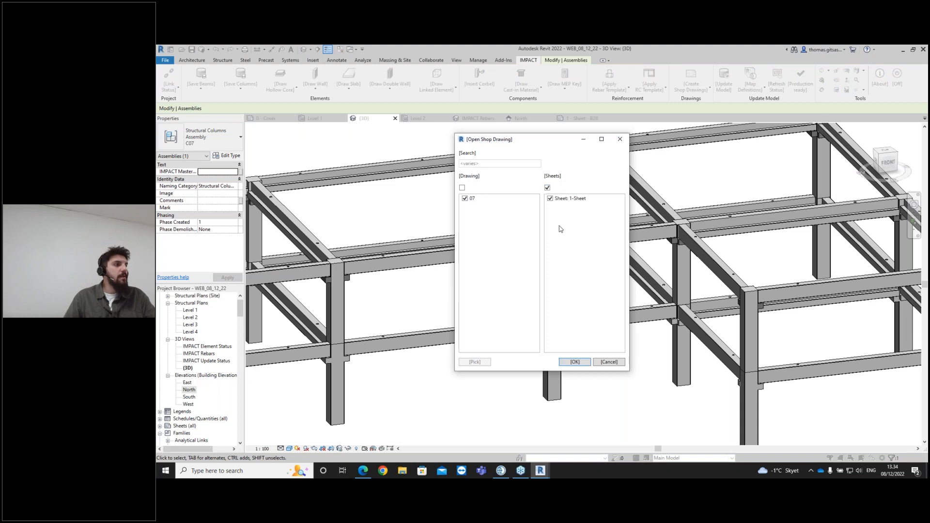
click(580, 361)
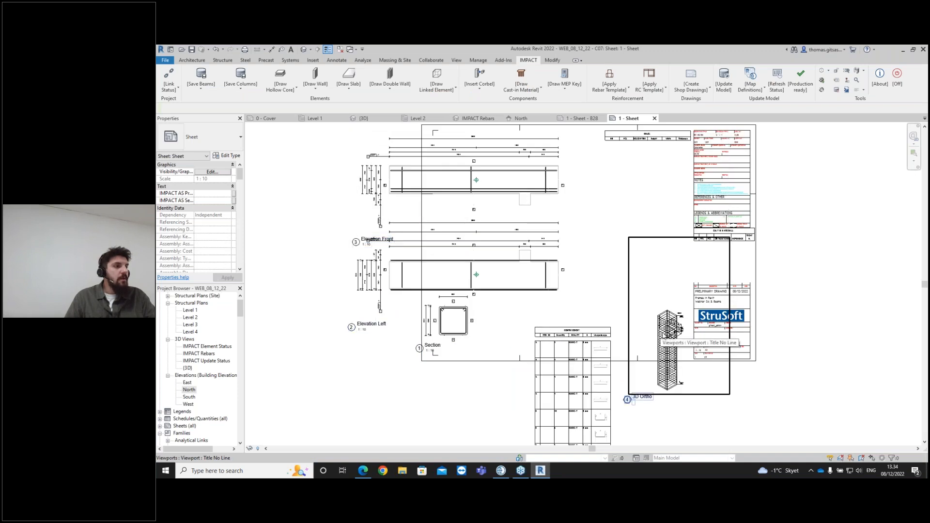
- Rearrange the elevation, section and 3D viewports and the schedule on the C07 sheet
drag(668, 279, 669, 233)
drag(580, 330, 810, 186)
click(850, 269)
drag(504, 267, 624, 272)
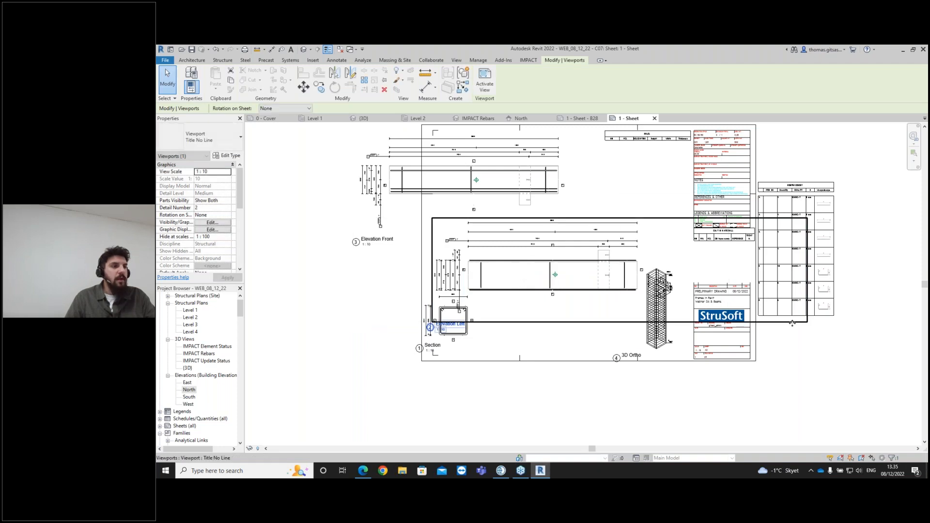
drag(799, 322, 765, 303)
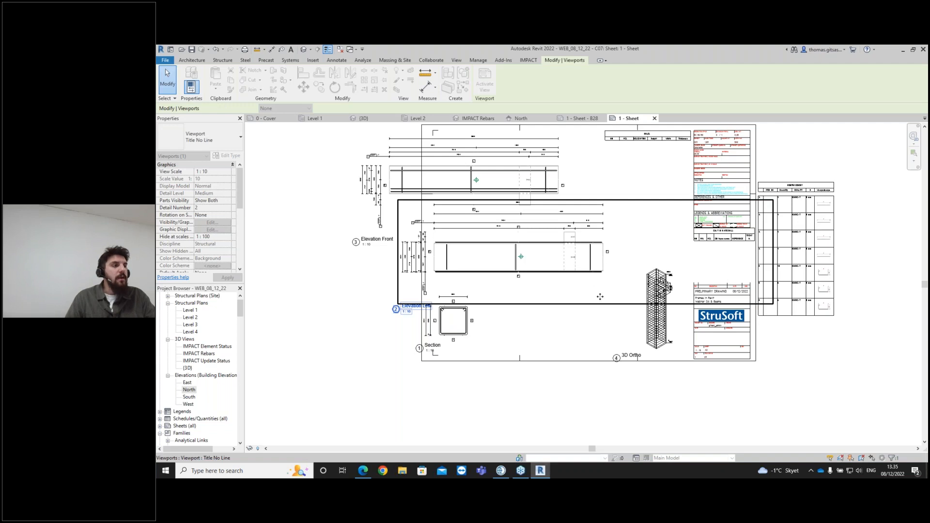
click(464, 323)
drag(464, 323, 539, 334)
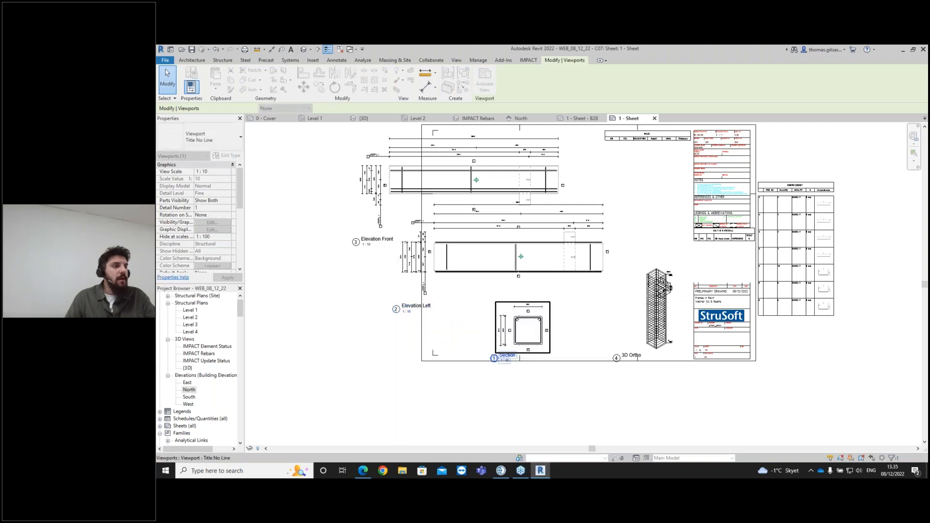
click(511, 185)
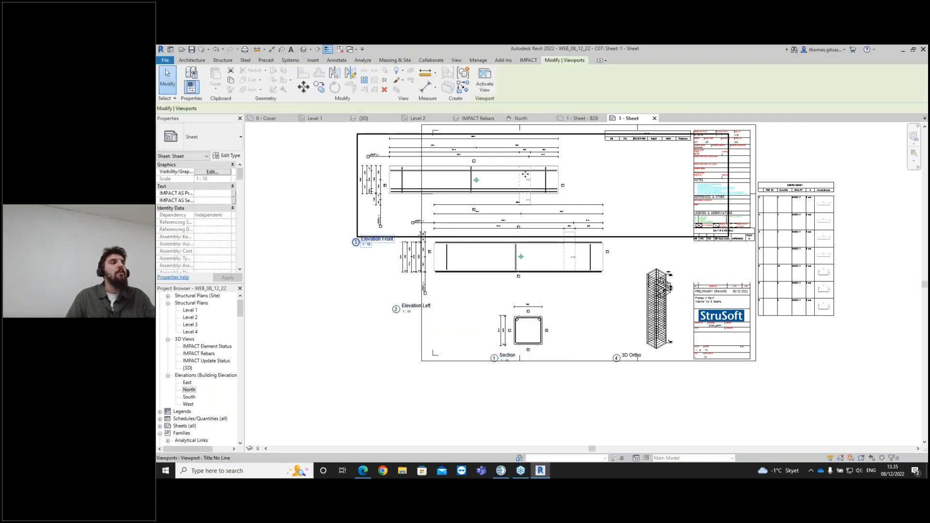
drag(526, 183, 596, 177)
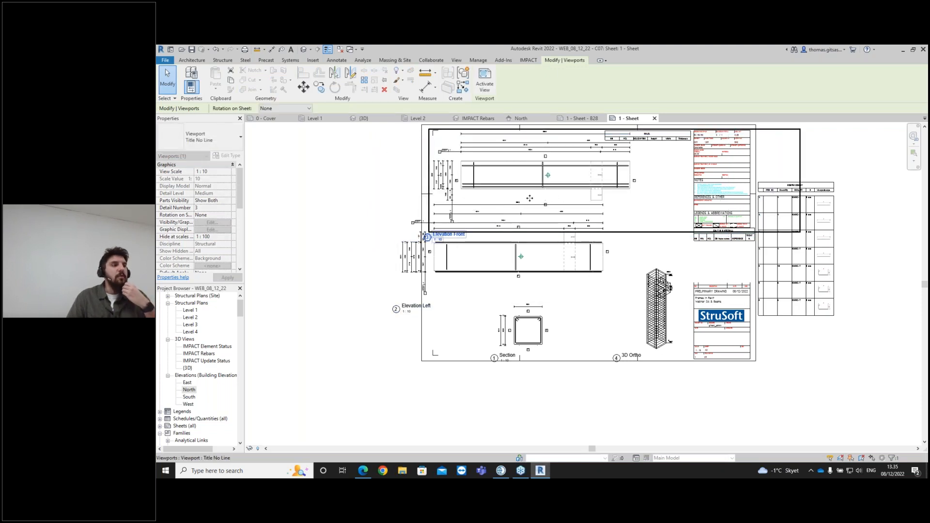
scroll(623, 259, down, 1)
middle_drag(624, 260, 623, 295)
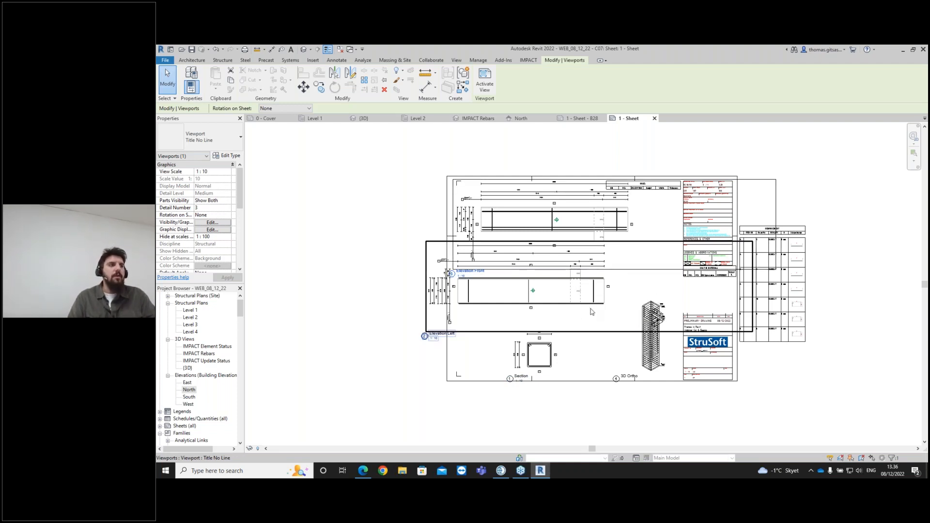
click(622, 361)
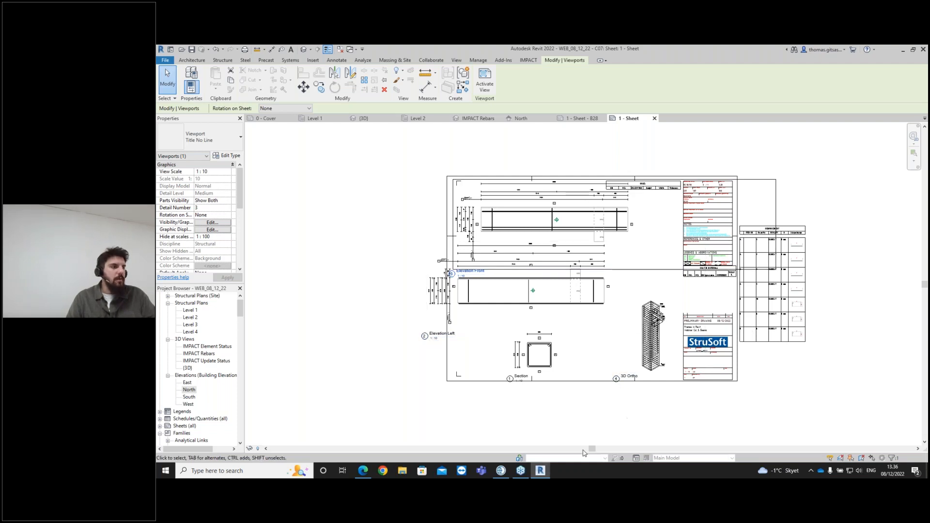
- Switch to IMPACT Project Manager and orbit the 3D model view
click(503, 474)
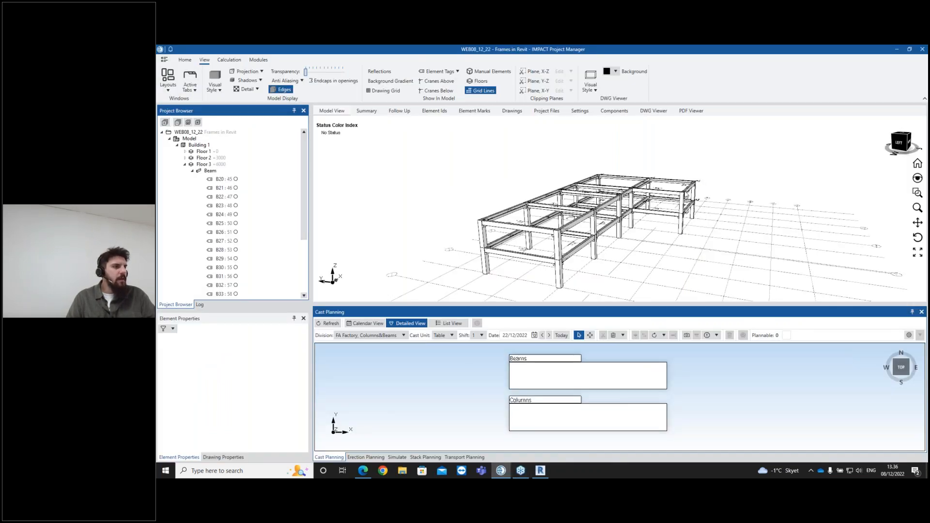
click(185, 61)
middle_drag(564, 259, 534, 201)
middle_drag(560, 243, 534, 221)
click(193, 171)
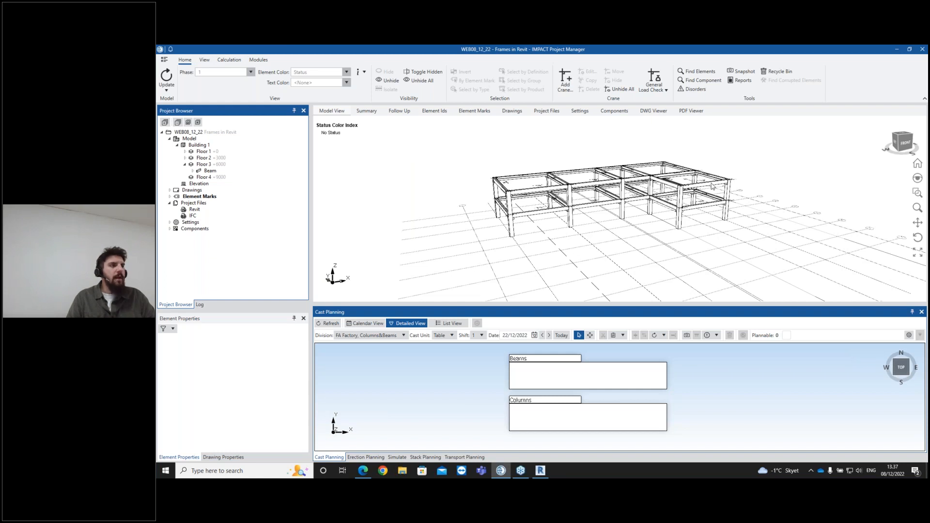
- Select individual beams in the model view to examine their element properties
click(549, 191)
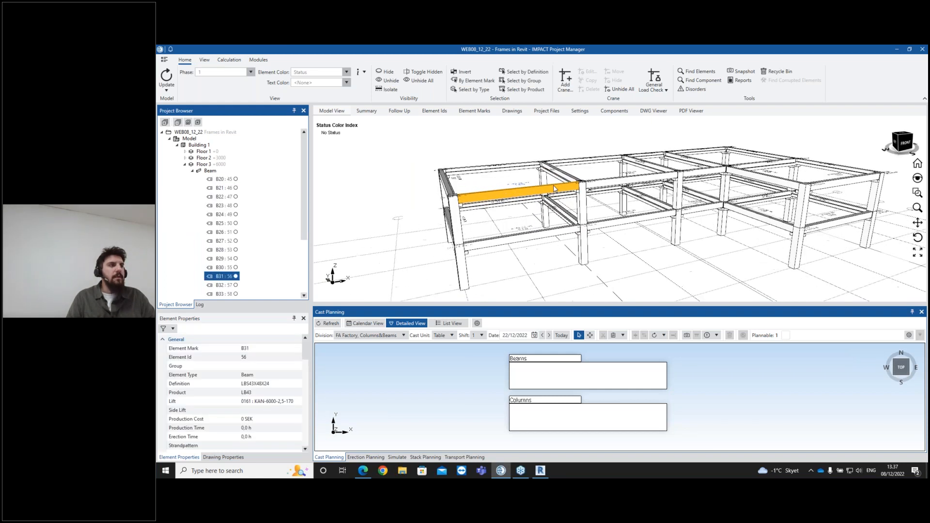
scroll(556, 189, down, 2)
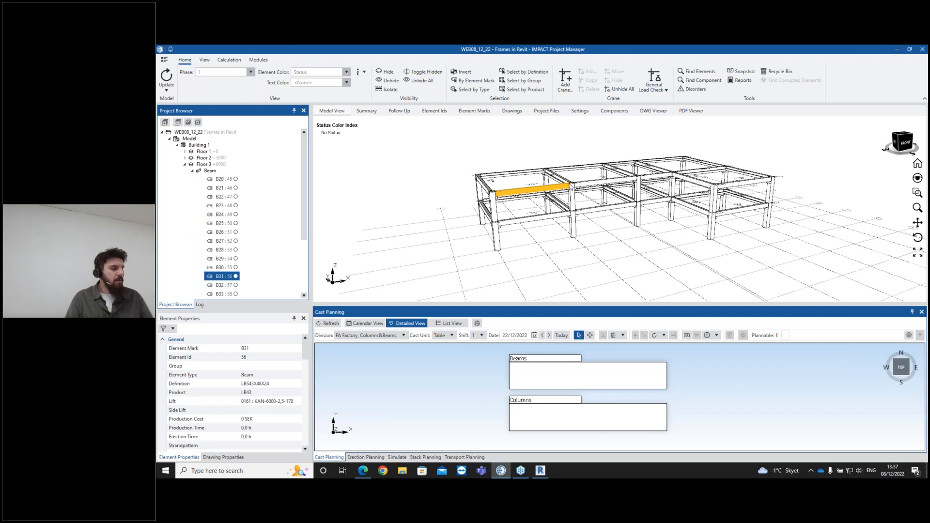
scroll(571, 188, up, 5)
scroll(531, 192, down, 3)
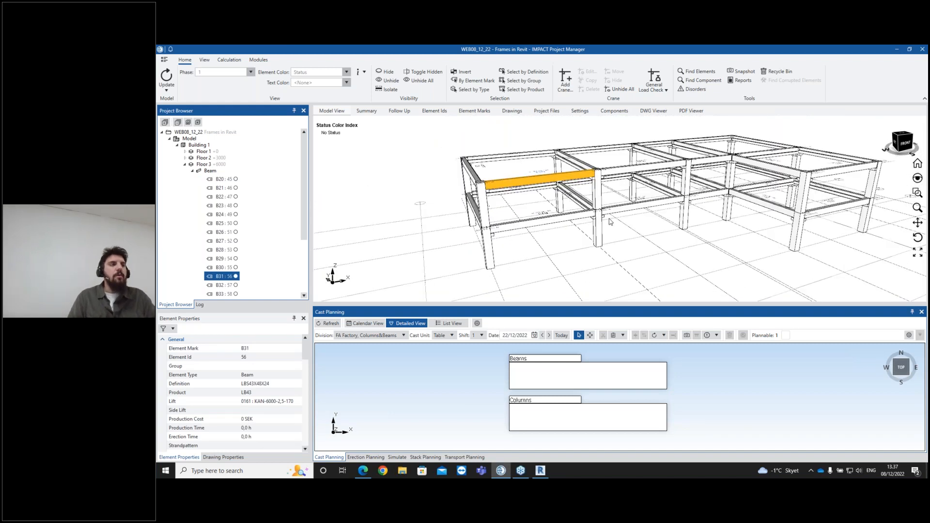
click(622, 212)
scroll(252, 398, down, 4)
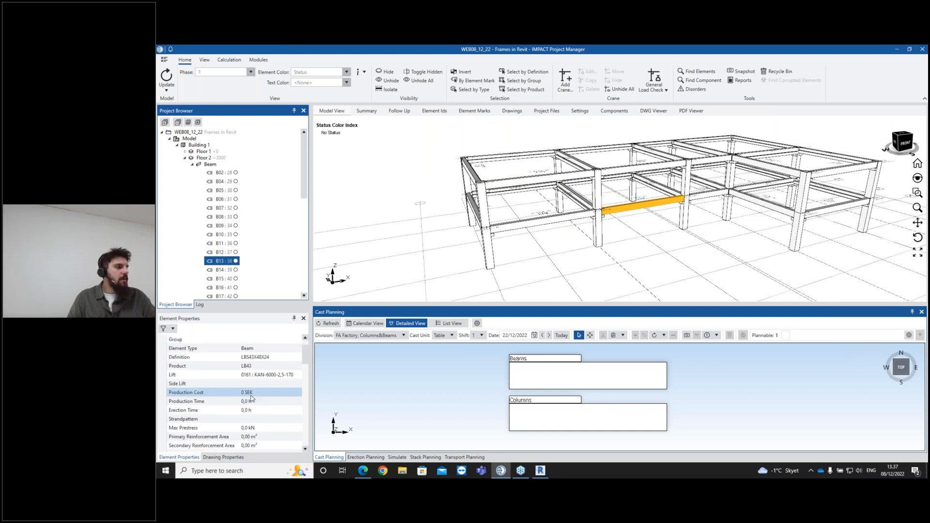
scroll(252, 398, up, 1)
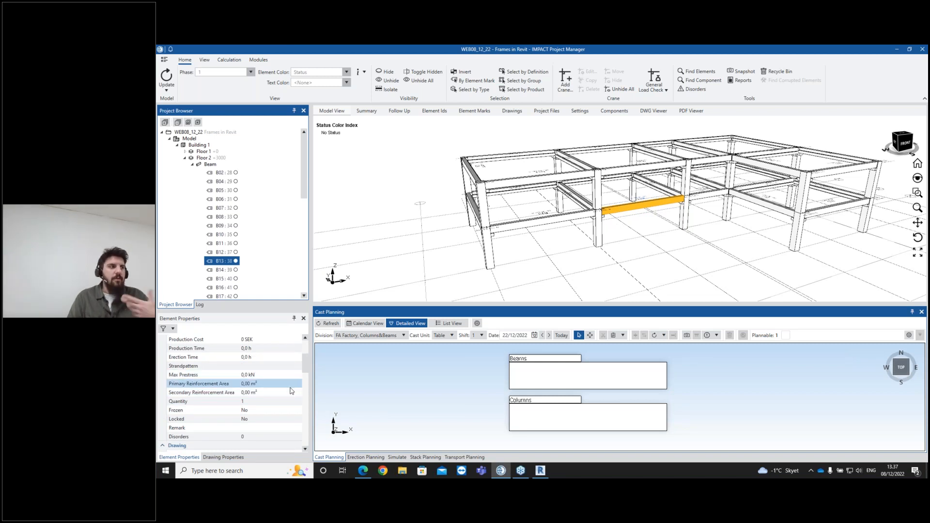
scroll(285, 395, down, 5)
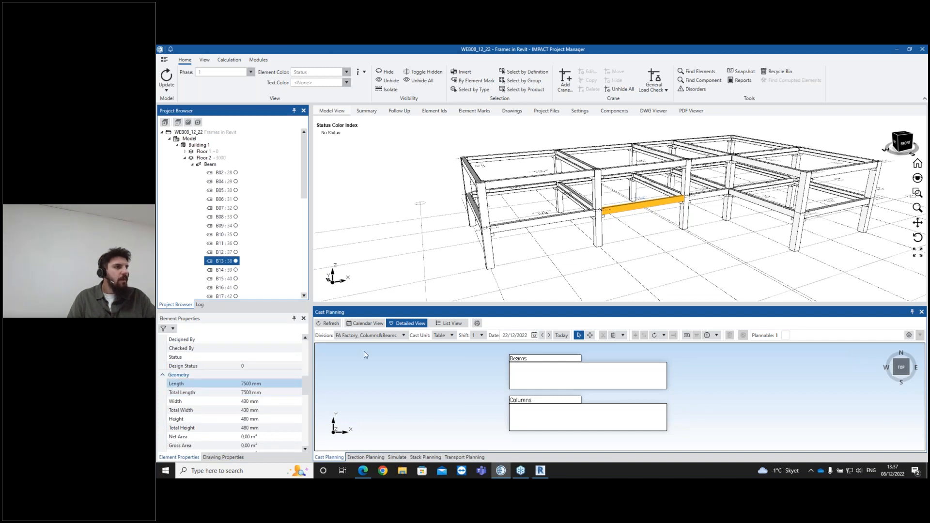
click(593, 251)
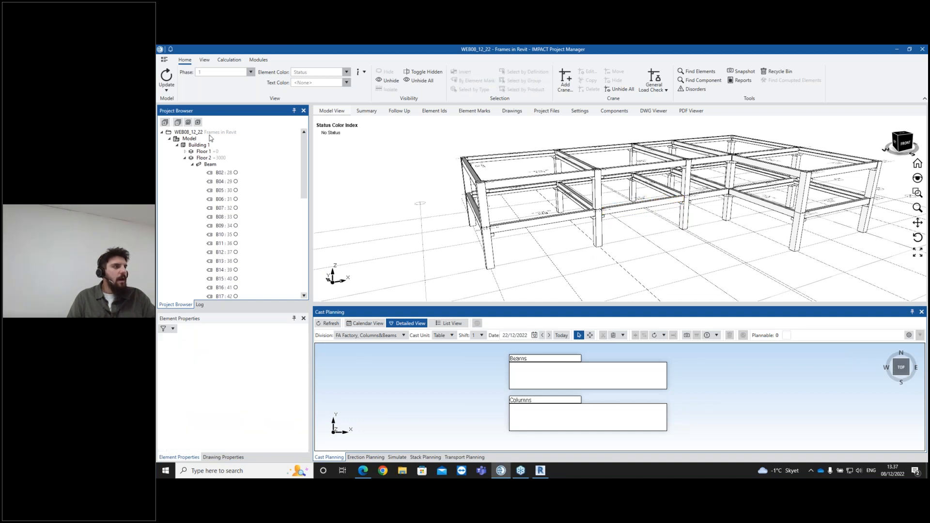
- Show only the floor 1 columns in the model view and switch to a top view
click(193, 164)
click(203, 151)
scroll(813, 232, down, 2)
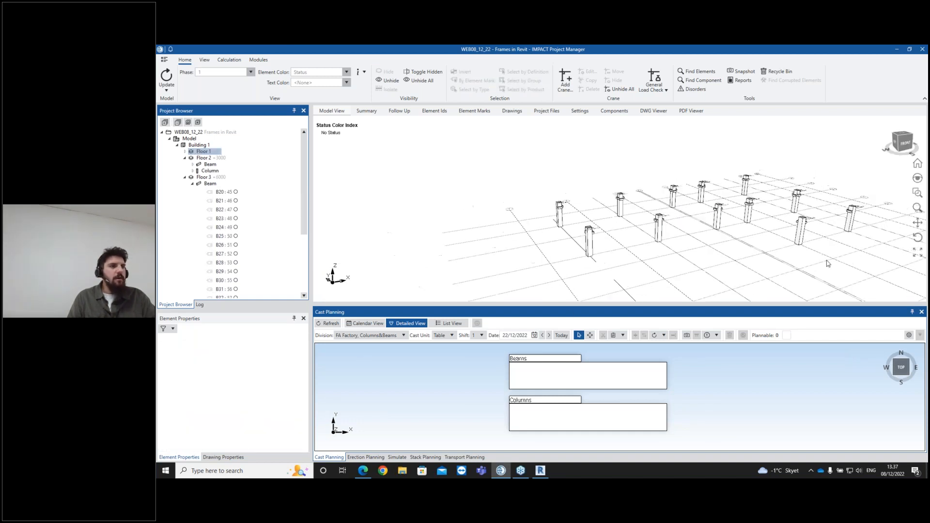
middle_drag(696, 244, 653, 280)
click(900, 138)
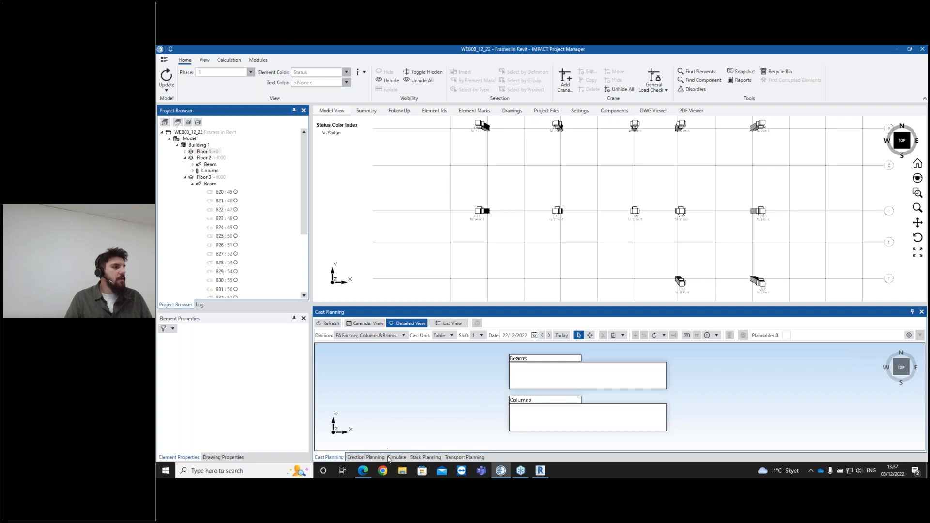
- Open Erection Planning and select the columns row by row to set their erection sequence
click(367, 457)
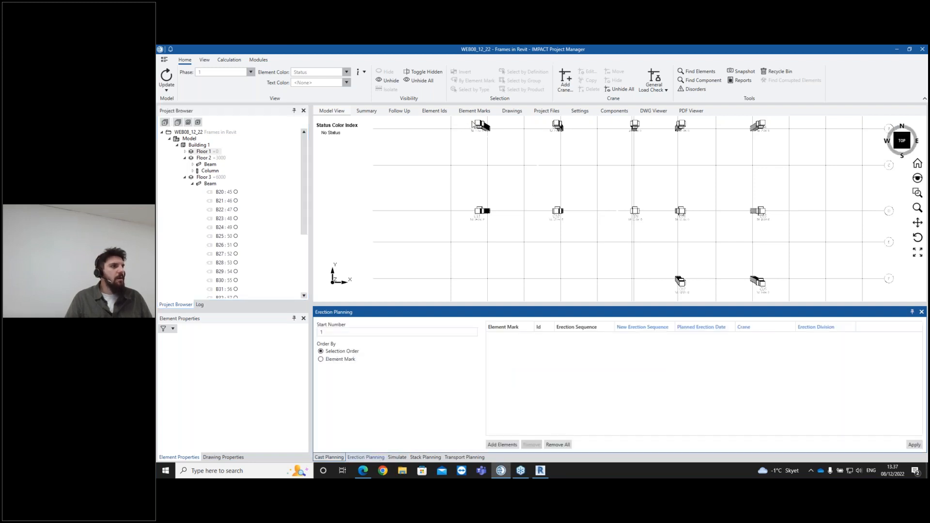
drag(773, 125, 774, 128)
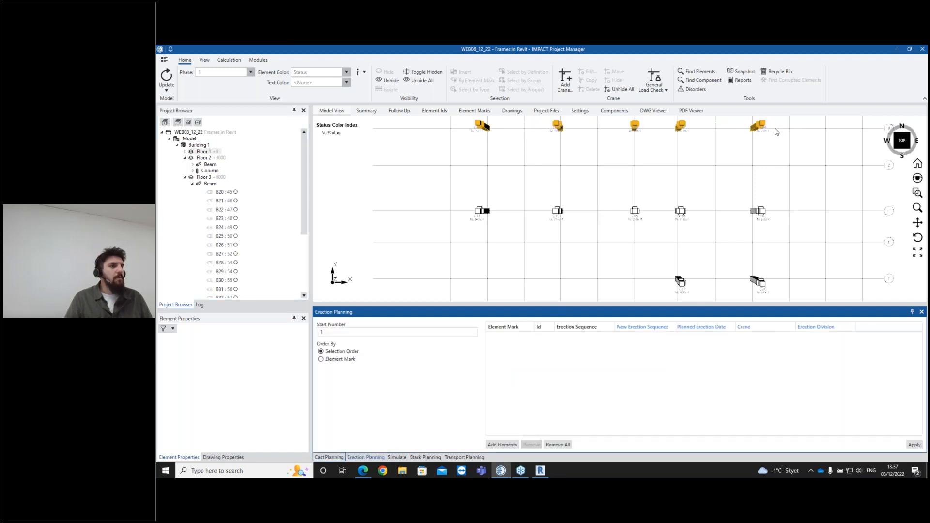
drag(450, 212, 768, 209)
drag(732, 289, 767, 286)
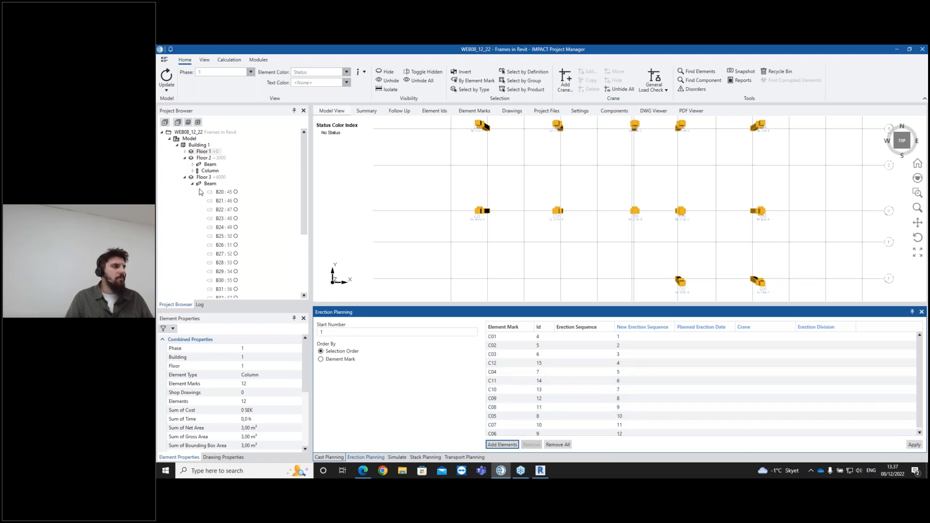
- Show the floor 2 beams in the top view and select them group by group in erection order
click(206, 159)
click(223, 165)
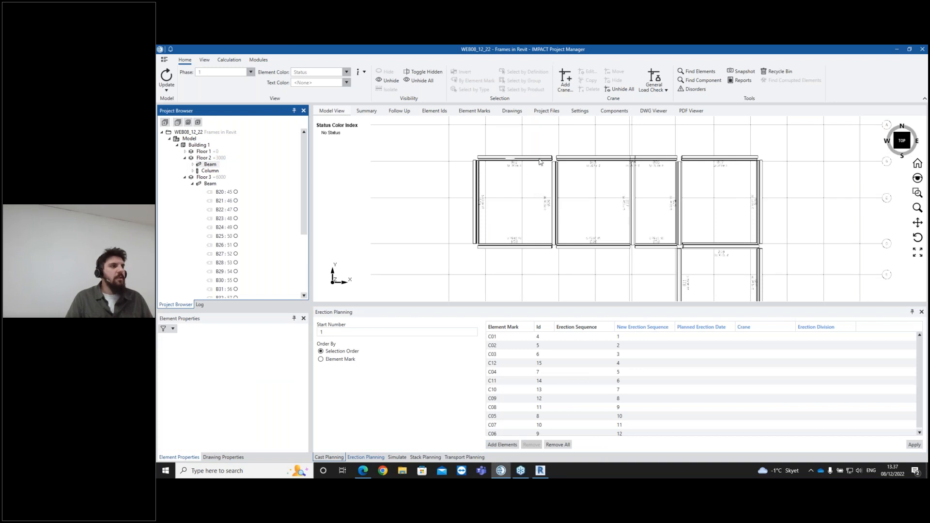
click(724, 159)
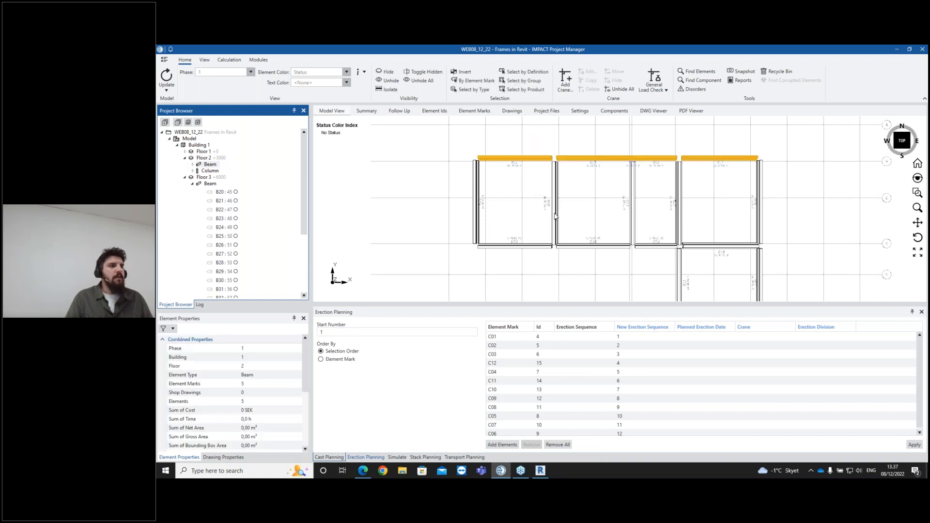
ctrl+click(524, 246)
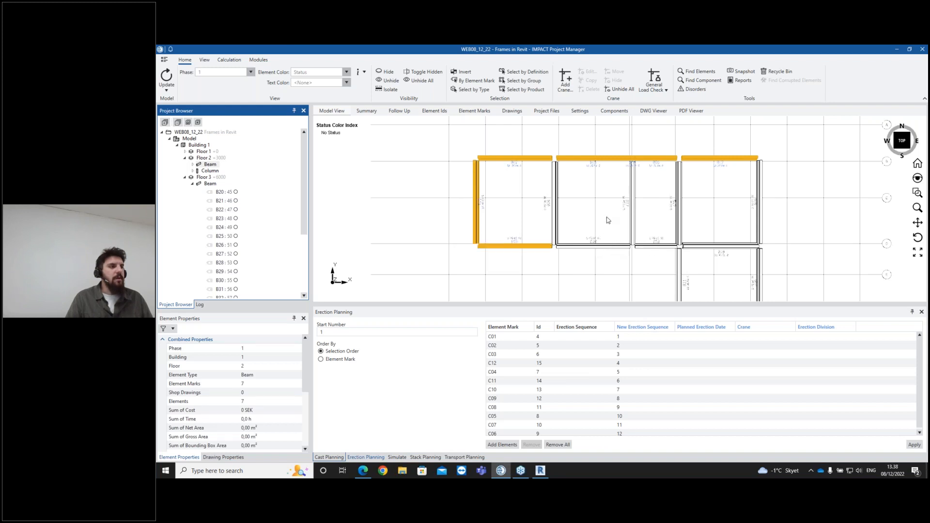
ctrl+drag(536, 209, 710, 203)
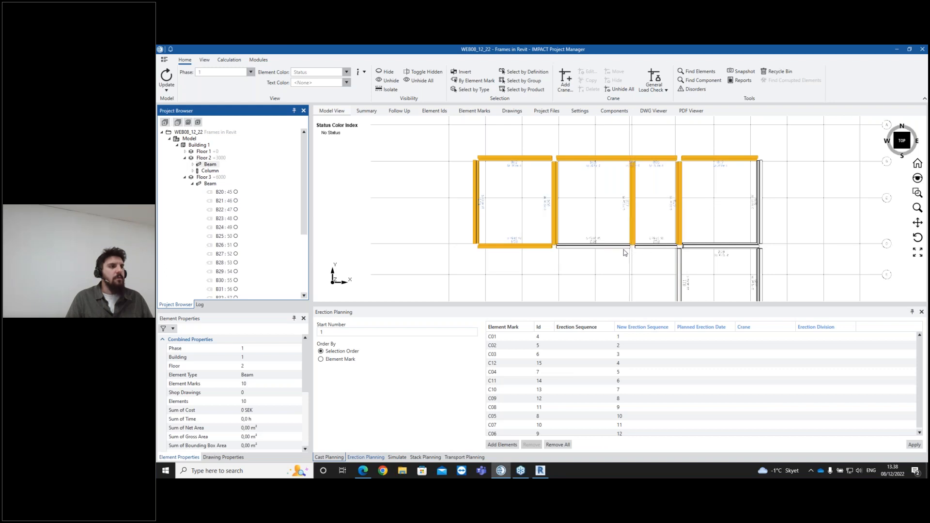
ctrl+click(695, 249)
ctrl+click(760, 216)
scroll(774, 257, down, 1)
middle_drag(768, 249, 727, 187)
click(745, 222)
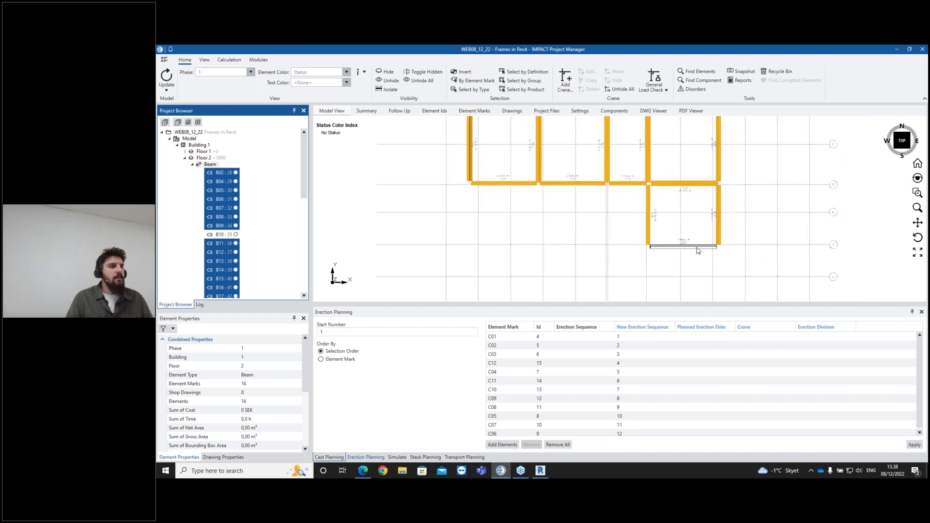
- Add the floor 2 beams to Erection Planning in their group-by-group selection order and apply the new sequence
middle_drag(535, 205, 538, 230)
drag(479, 131, 711, 135)
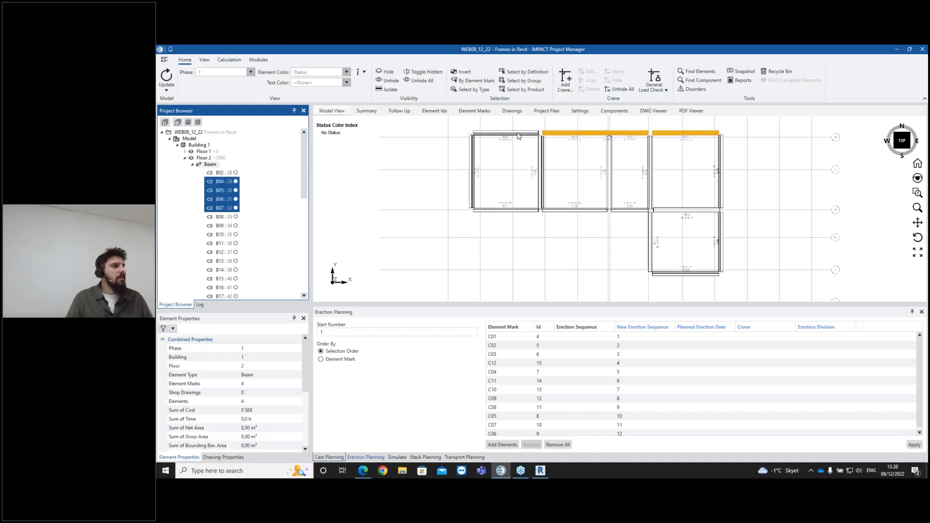
click(493, 138)
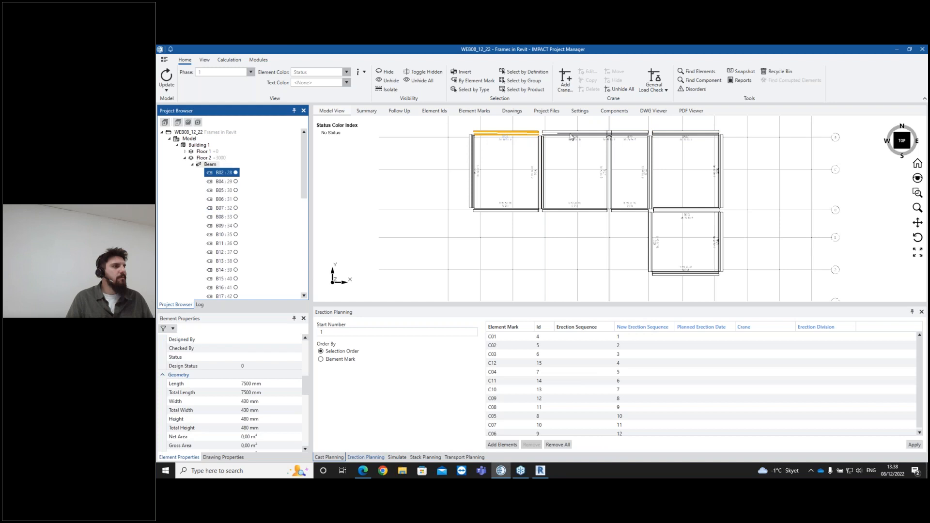
drag(694, 131, 688, 139)
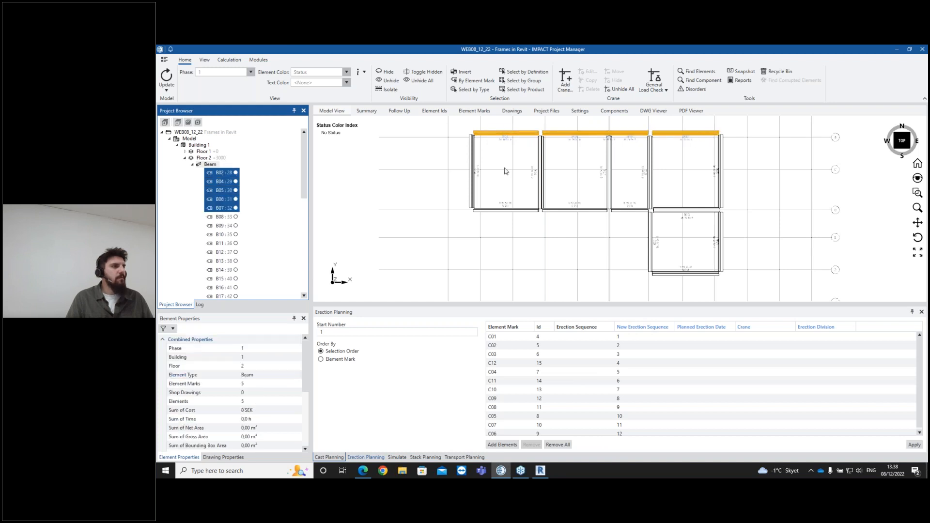
ctrl+drag(445, 172, 732, 176)
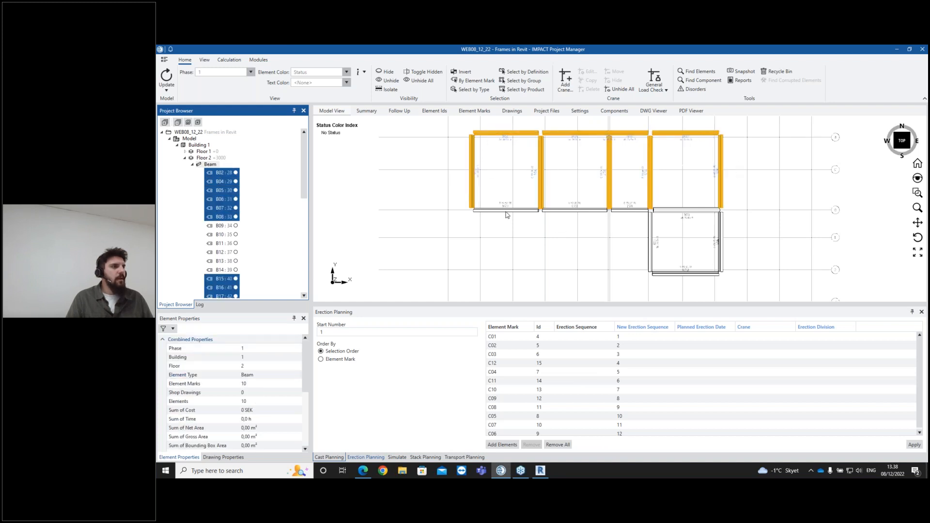
ctrl+click(677, 211)
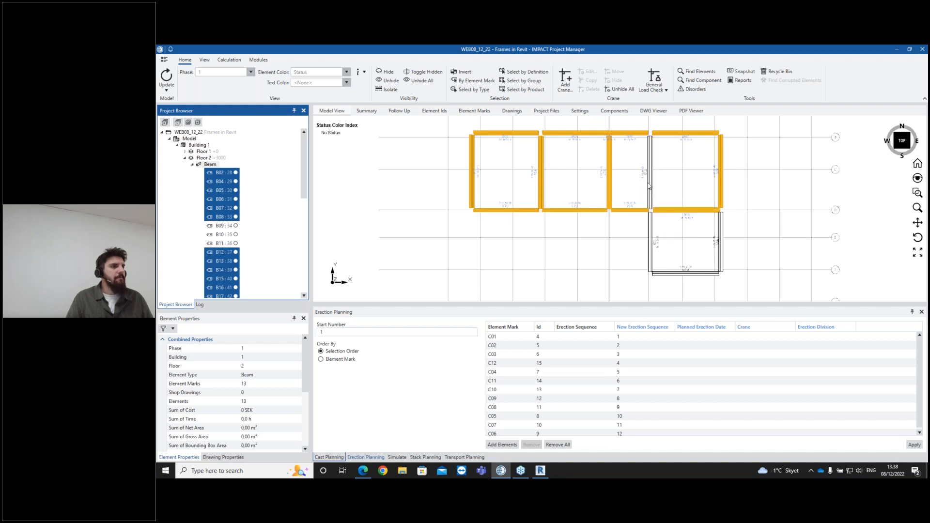
ctrl+drag(656, 180, 658, 180)
ctrl+drag(634, 248, 740, 239)
ctrl+click(691, 274)
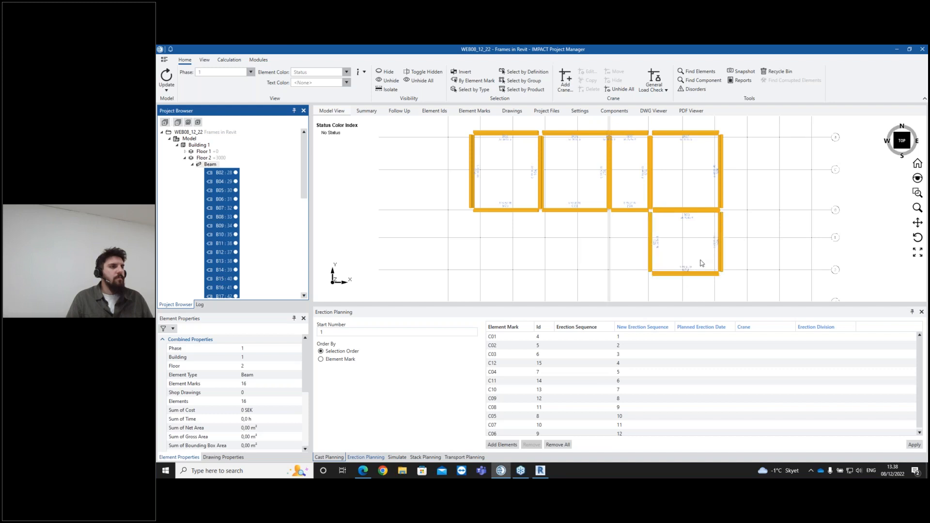
click(647, 441)
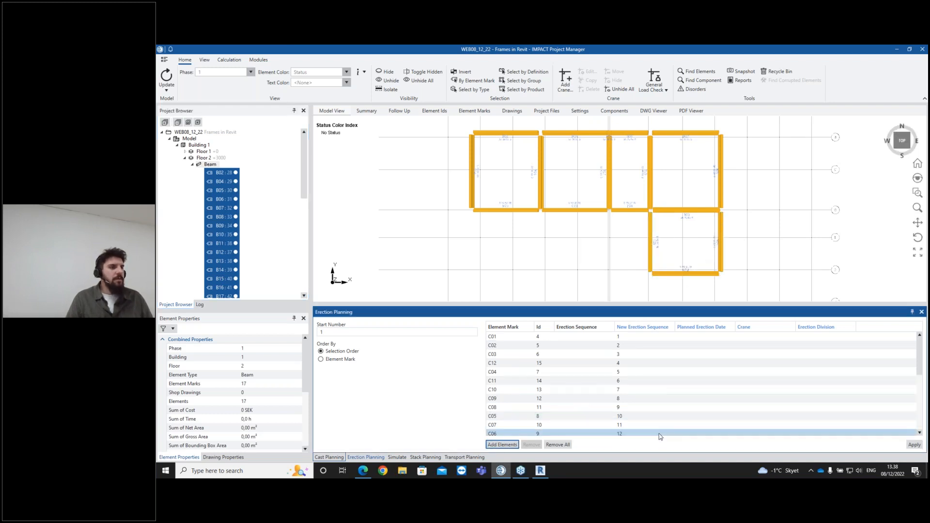
click(914, 445)
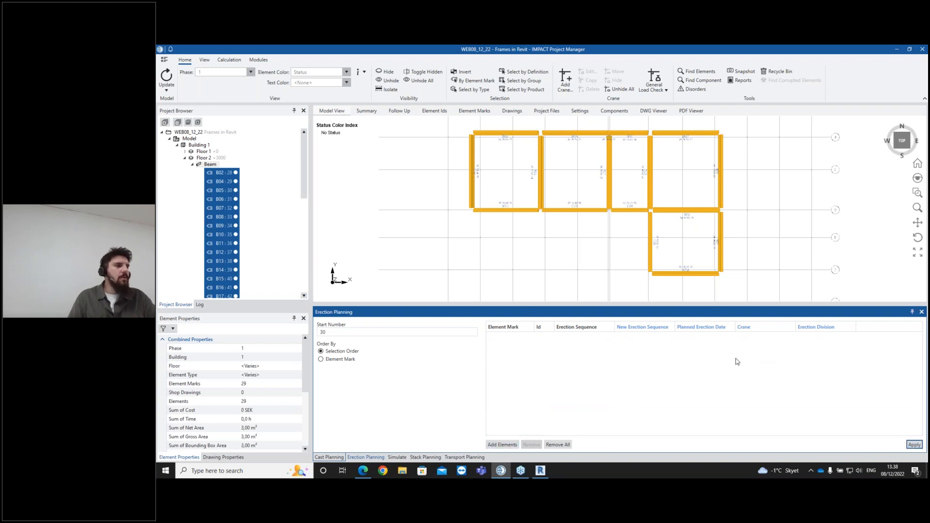
- Show all floors of Building 1 in the model view and orbit into a 3D perspective
click(612, 230)
scroll(587, 173, up, 5)
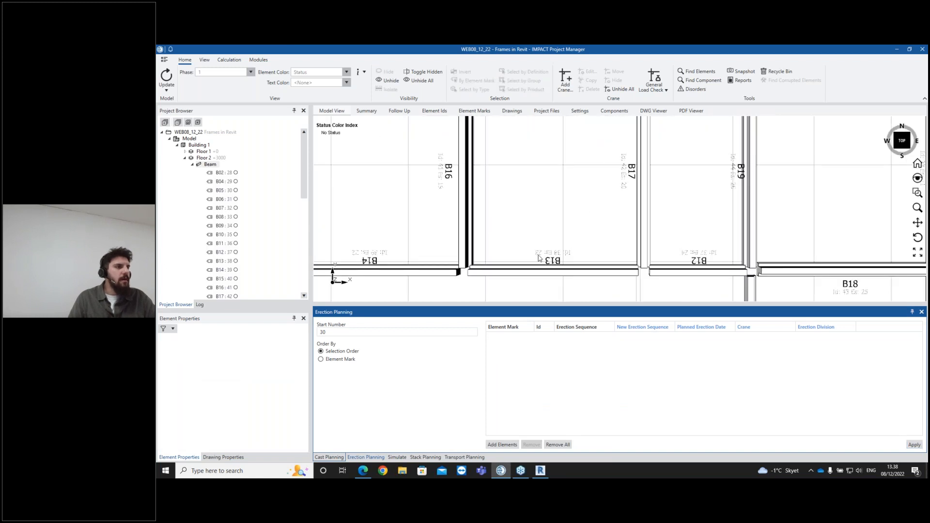
scroll(538, 257, down, 4)
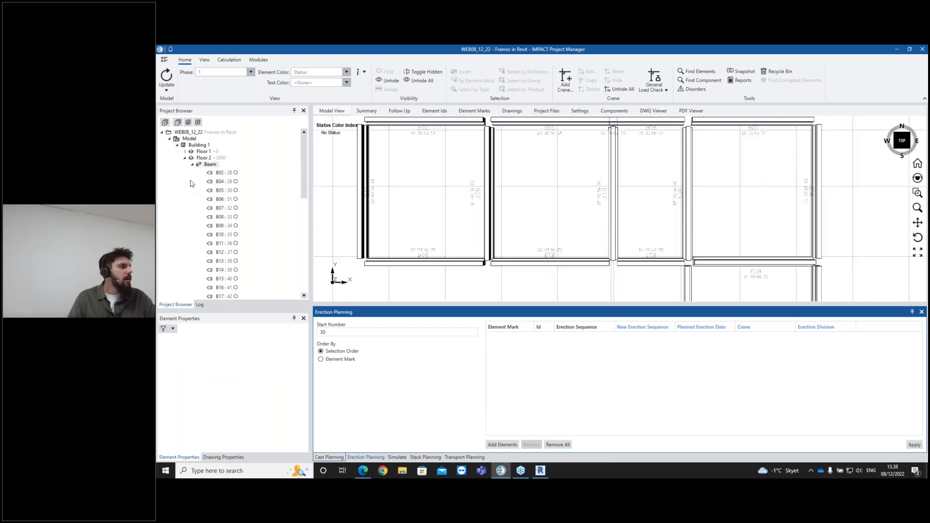
click(192, 165)
double_click(199, 145)
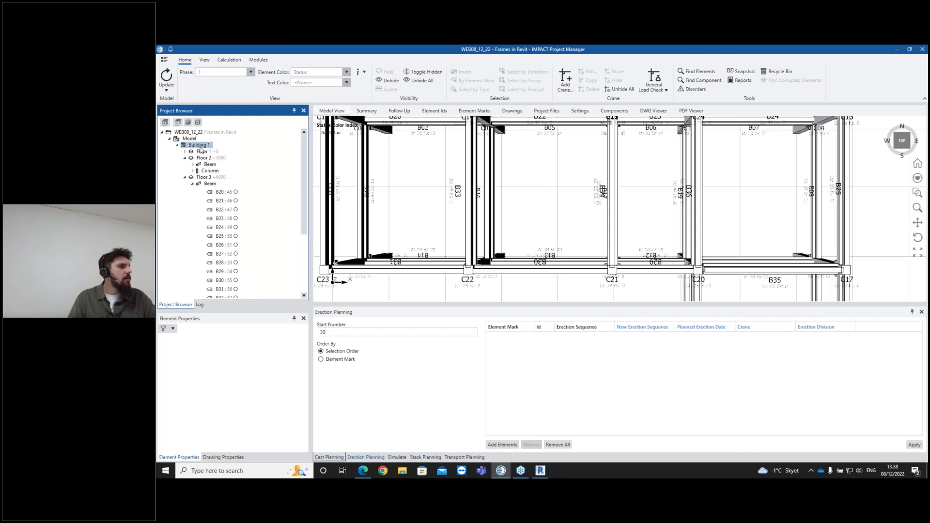
scroll(466, 208, down, 3)
middle_drag(517, 273, 499, 244)
scroll(507, 219, up, 5)
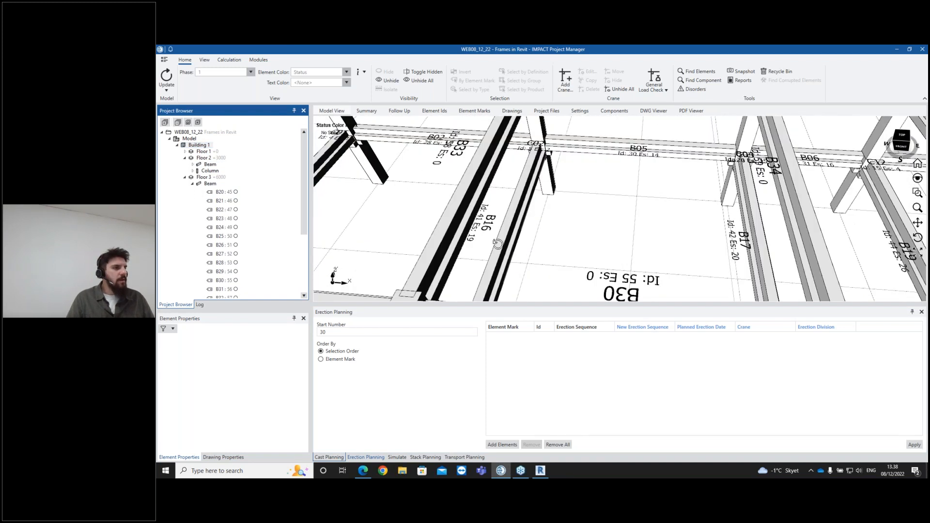
middle_drag(606, 281, 617, 128)
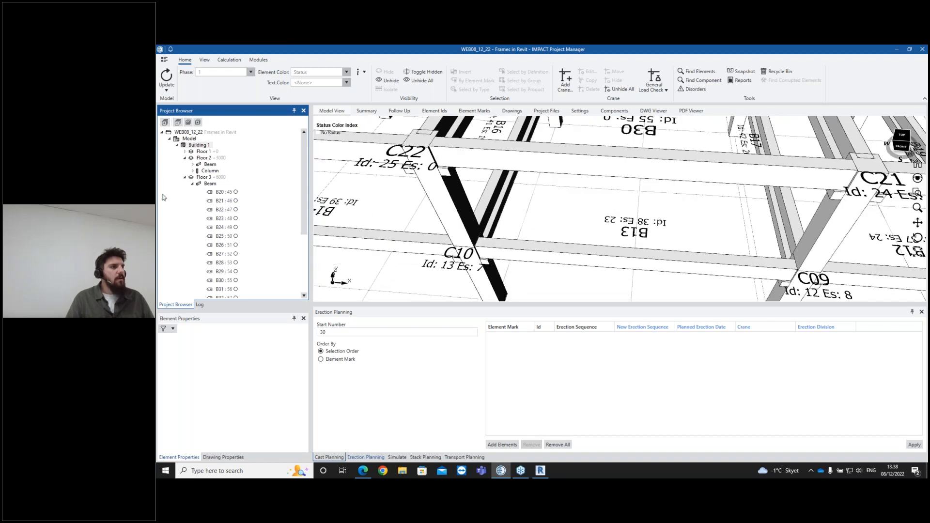
- Open Simulate, turn off showing unplanned elements, and play the erection sequence simulation
click(193, 184)
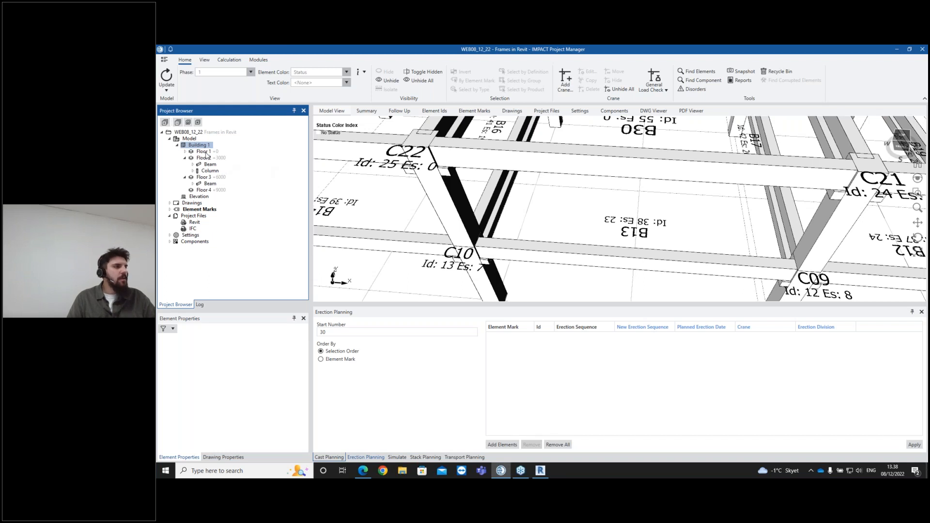
scroll(734, 225, down, 2)
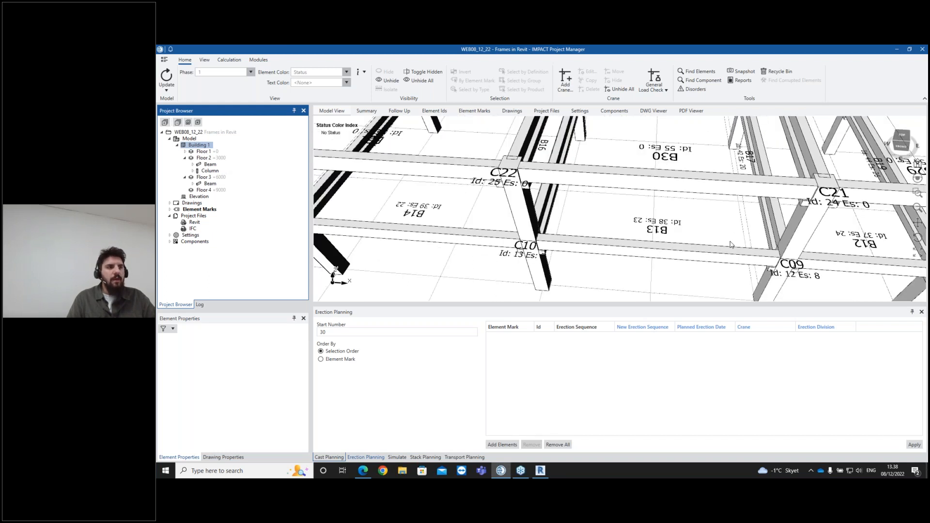
click(398, 457)
scroll(549, 237, down, 5)
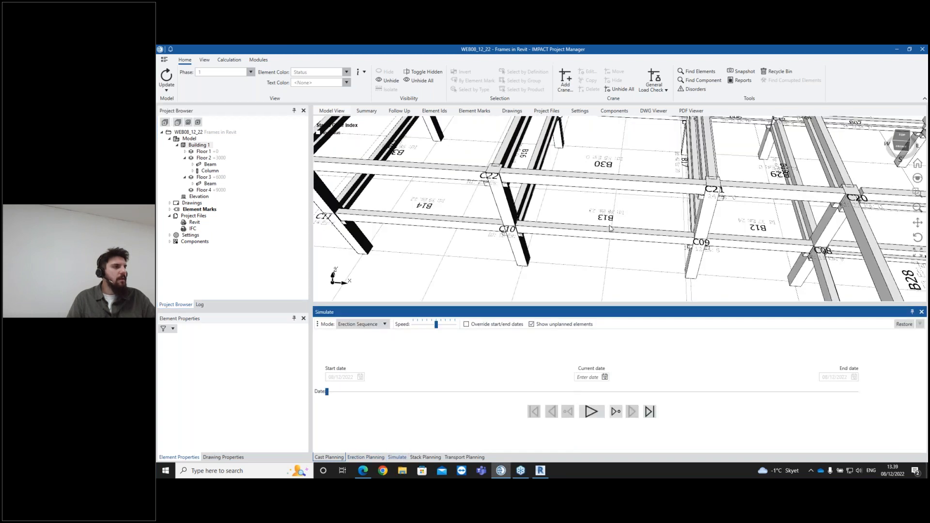
middle_drag(642, 246, 623, 223)
click(532, 324)
click(591, 412)
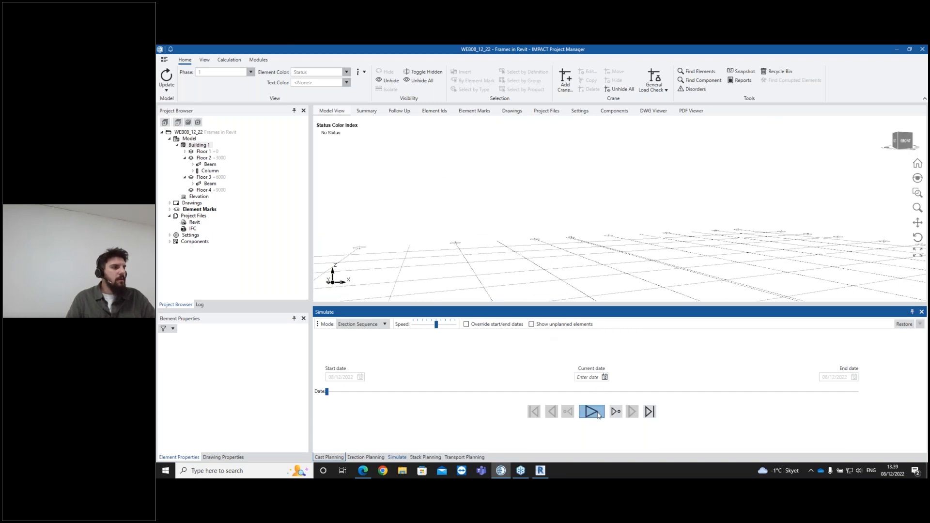
- Restart the erection simulation from the beginning and increase the playback speed
click(534, 411)
click(591, 411)
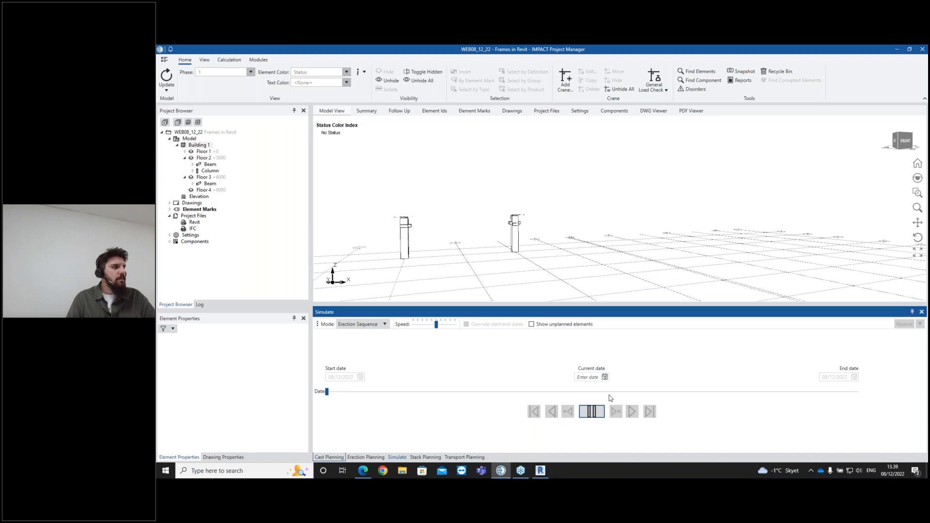
mouse_move(436, 325)
mouse_down()
mouse_move(456, 331)
mouse_move(440, 326)
mouse_up()
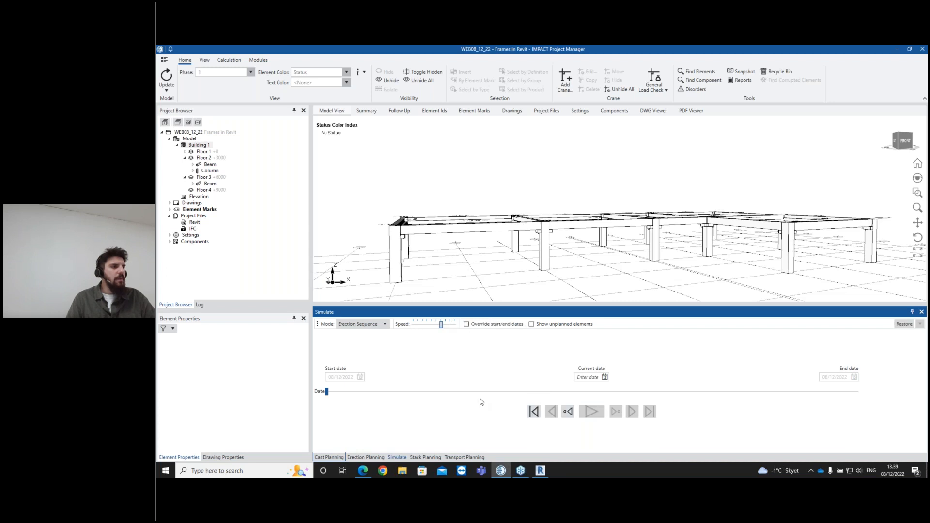
scroll(646, 251, down, 2)
middle_drag(633, 239, 663, 248)
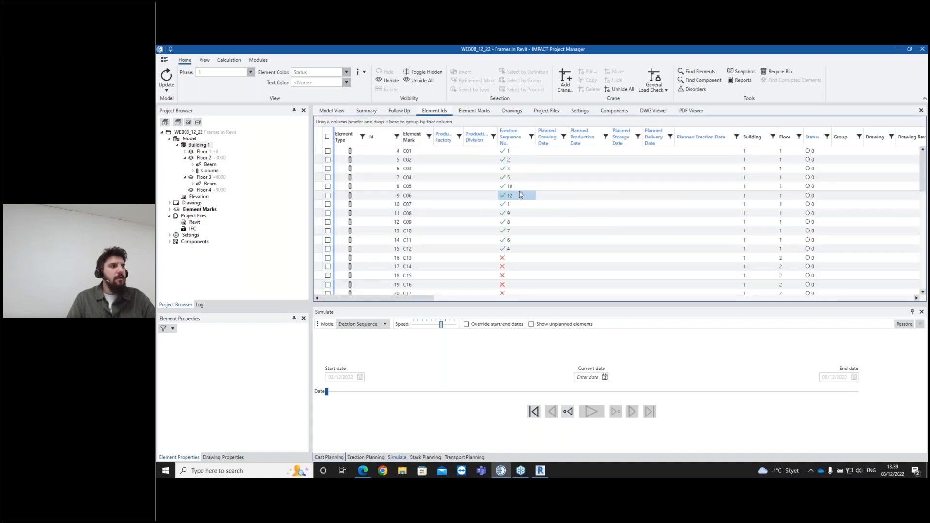
- Open the Element Ids table and sort the elements by erection sequence number
click(325, 113)
click(205, 146)
click(434, 112)
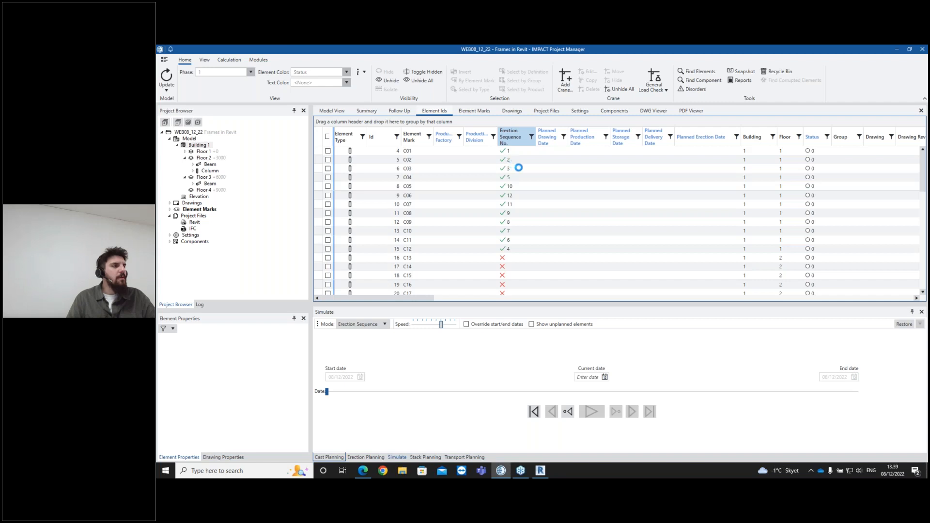
click(517, 141)
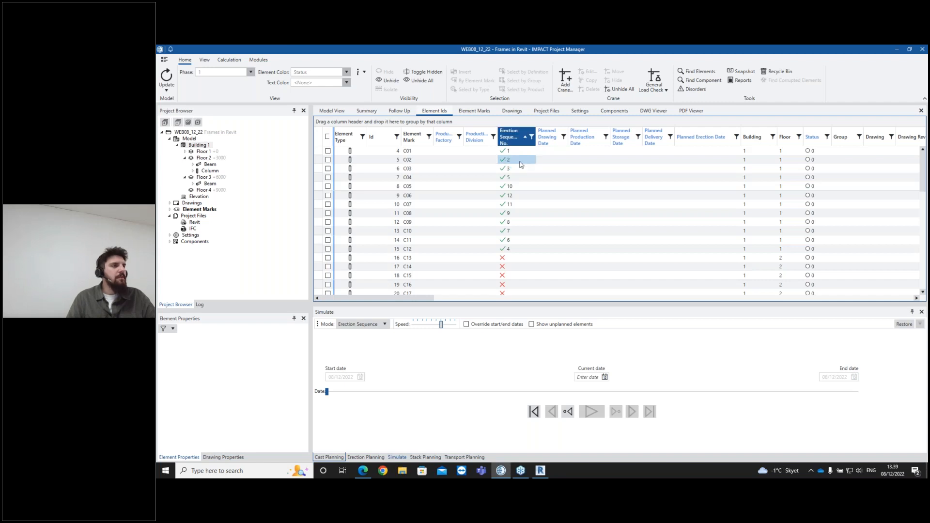
click(519, 138)
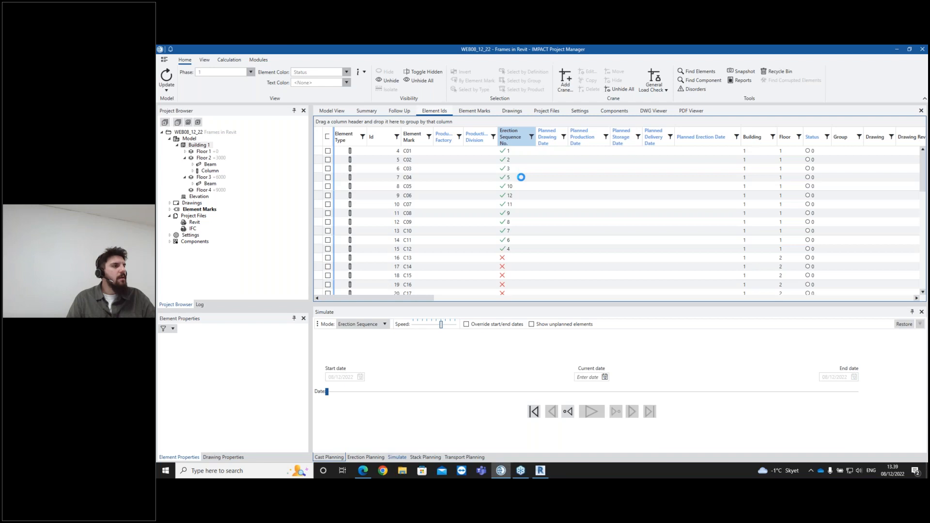
scroll(524, 178, down, 8)
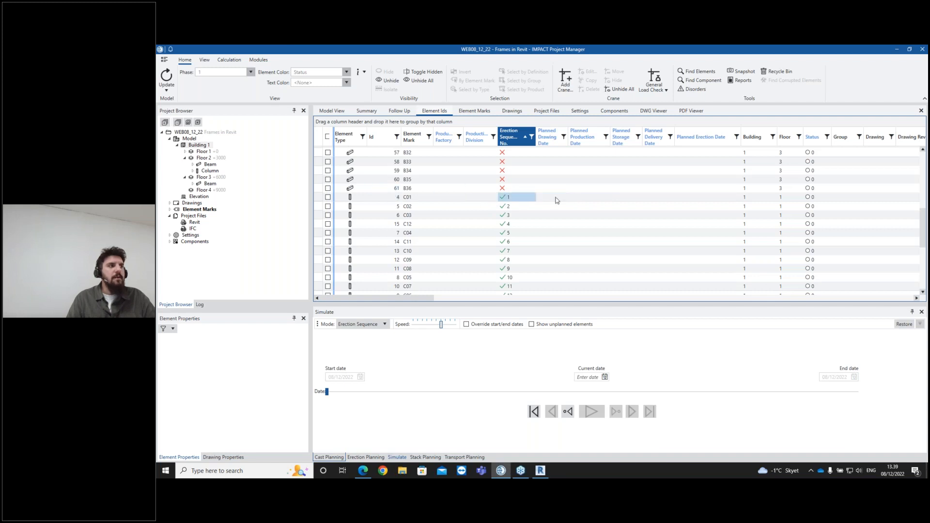
scroll(542, 208, down, 1)
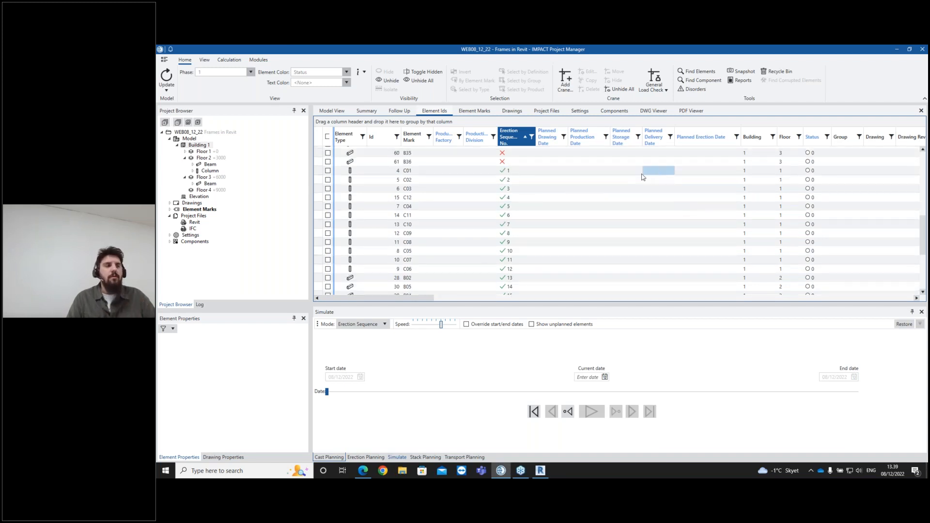
- Set the planned erection date of the sequenced elements to 05/01/2023 and save the changes
right_click(653, 139)
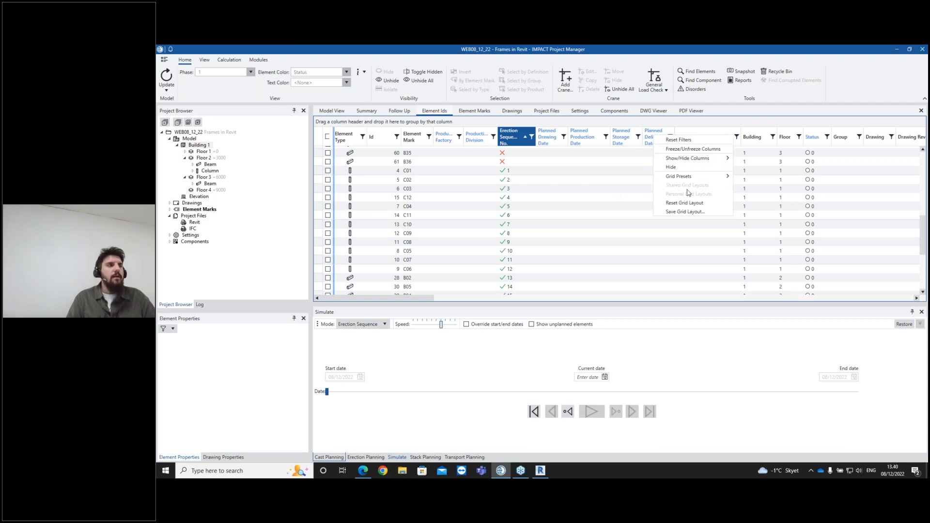
mouse_move(687, 176)
click(761, 204)
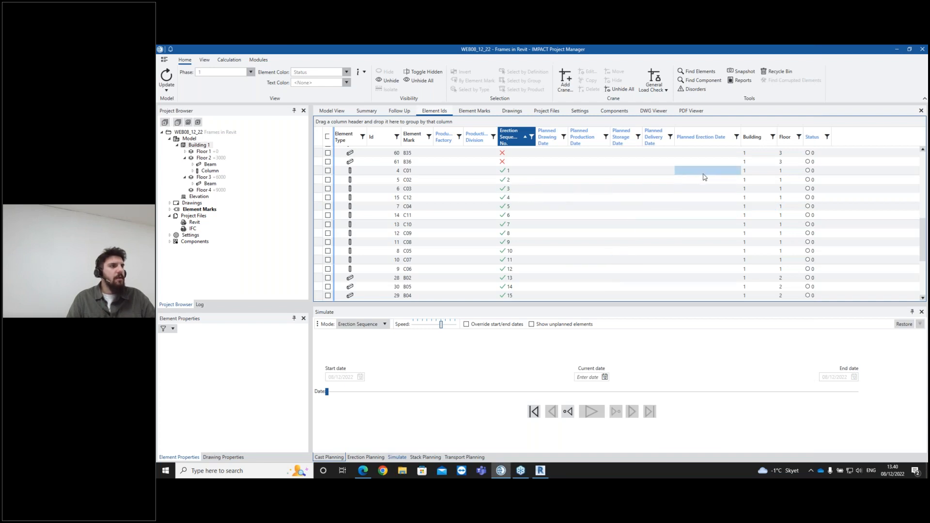
drag(715, 173, 730, 314)
right_click(716, 255)
mouse_move(759, 380)
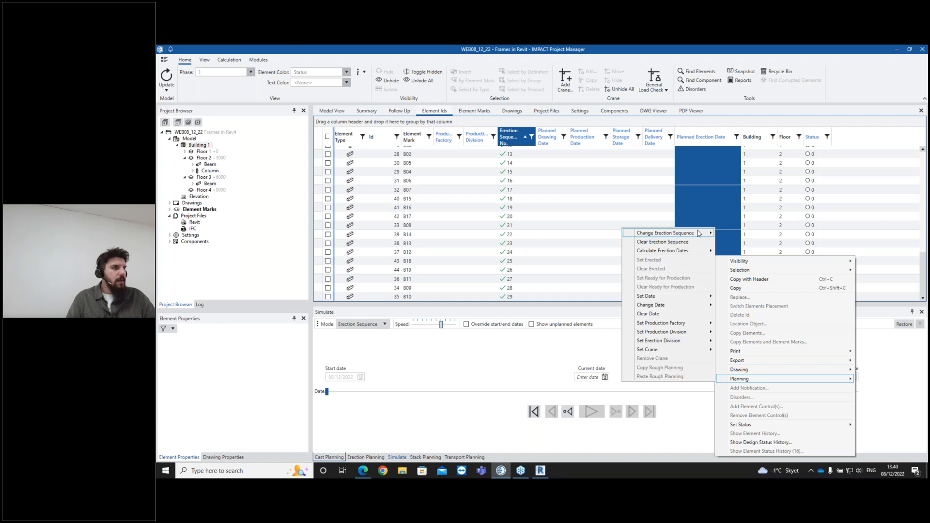
mouse_move(700, 299)
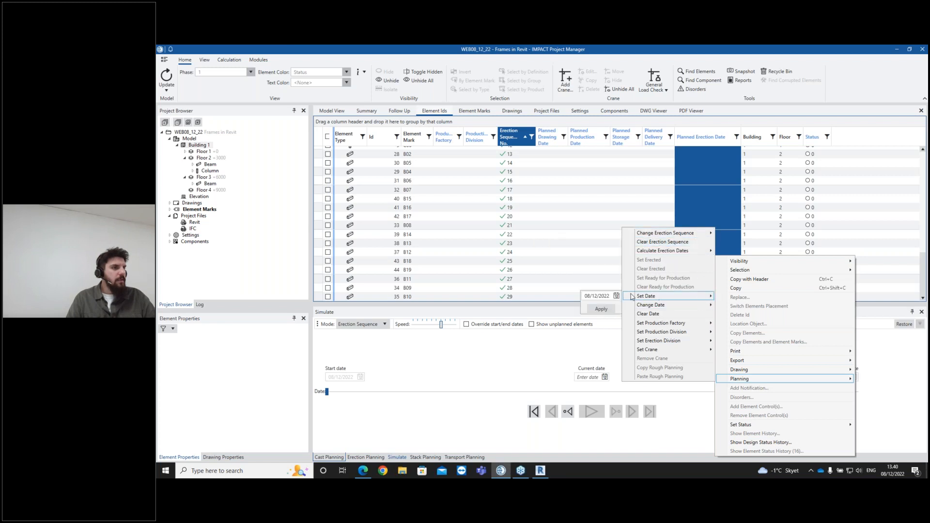
click(616, 296)
click(651, 305)
click(623, 340)
click(608, 310)
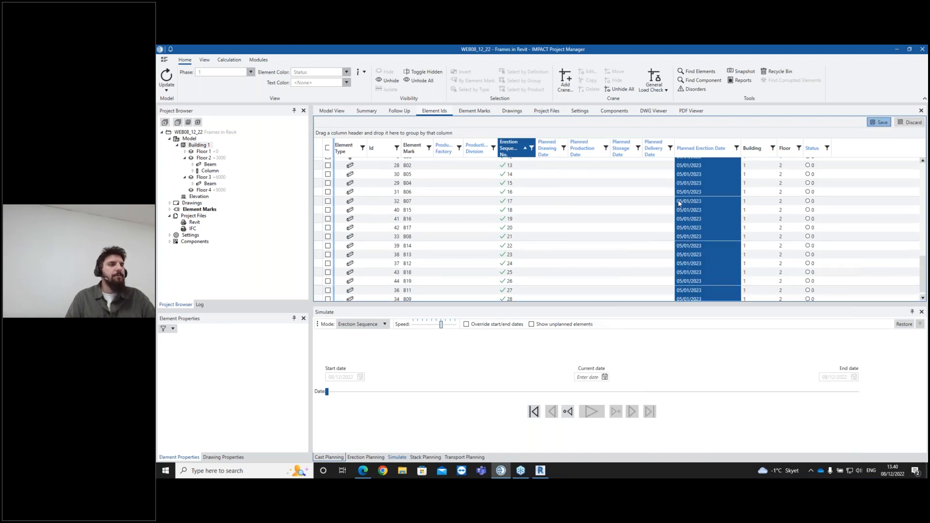
key(ctrl+s)
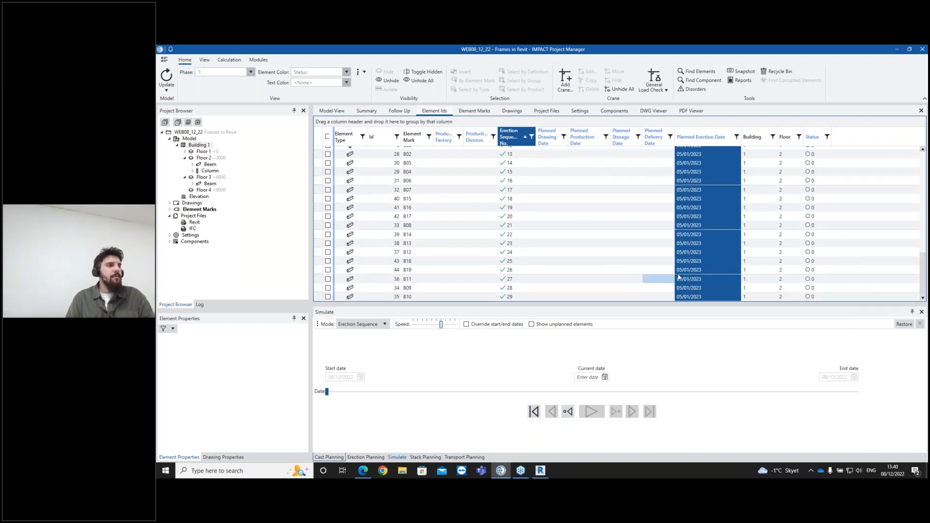
- Return to the 3D model view and collapse the floor nodes in the project browser
scroll(660, 208, up, 8)
scroll(660, 208, down, 4)
scroll(653, 168, up, 1)
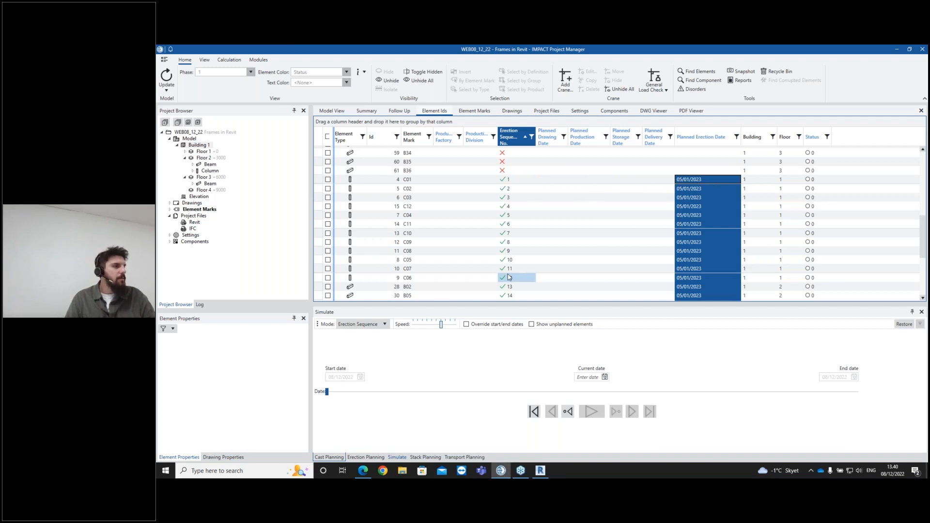
scroll(576, 249, down, 1)
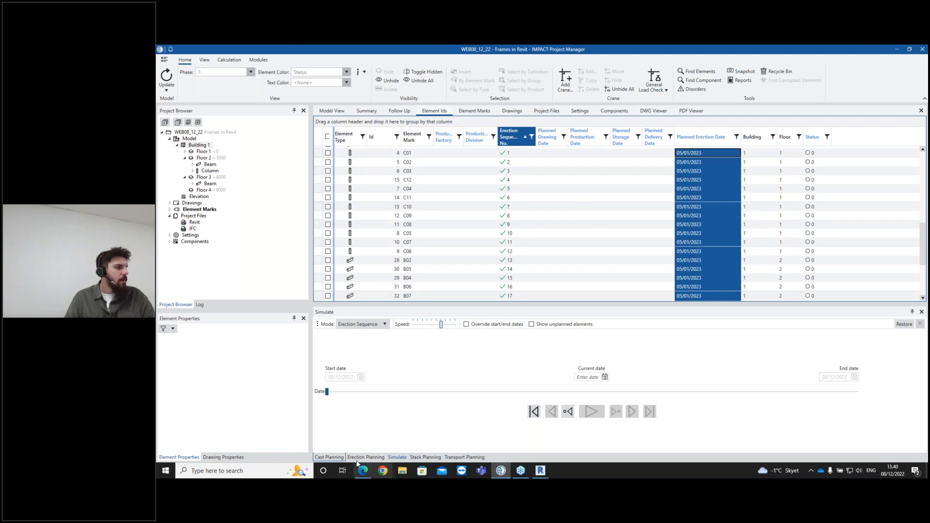
click(336, 113)
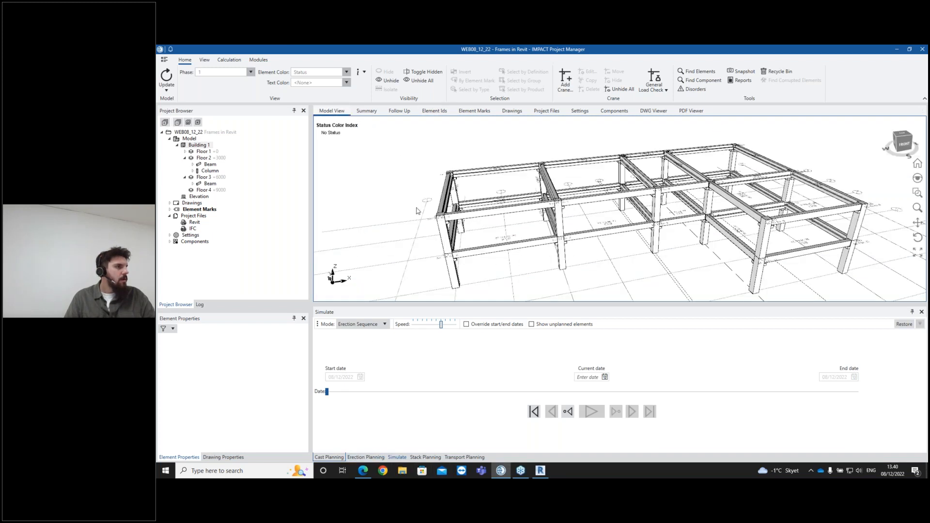
click(185, 177)
click(185, 158)
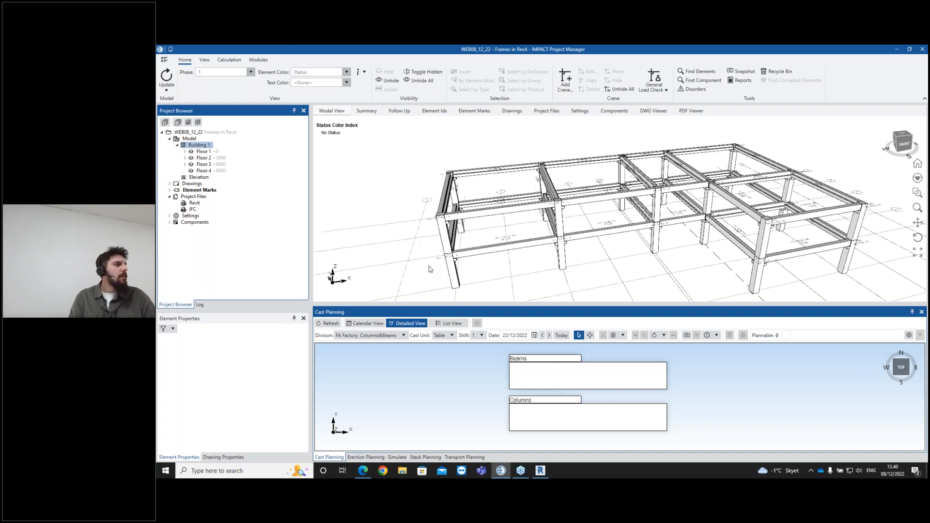
- Select all Floor 1 columns and auto-cast them into the Columns cast unit for 2022-12-22
click(528, 404)
middle_drag(535, 269, 522, 240)
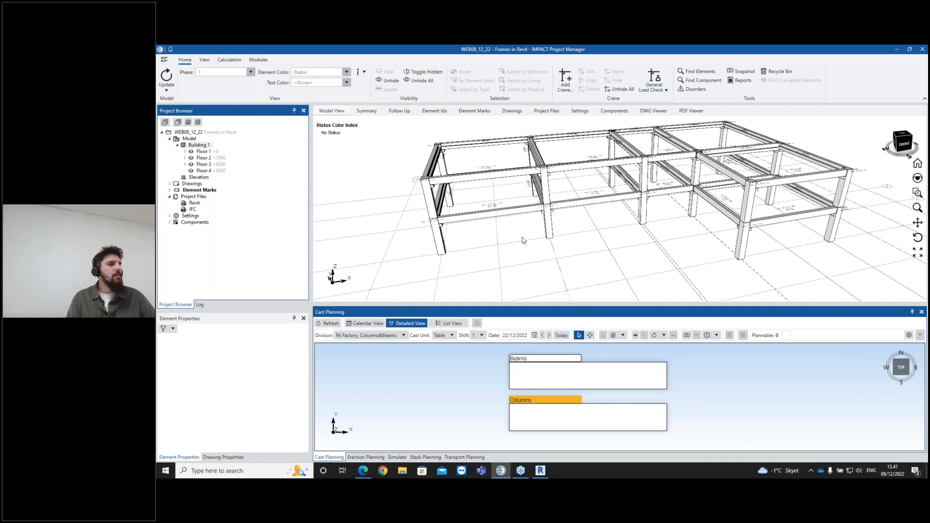
click(204, 152)
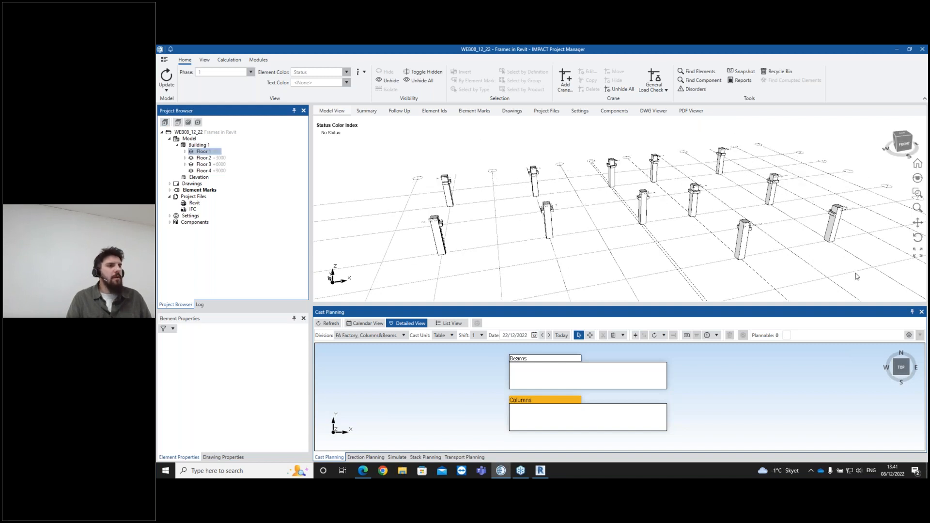
drag(870, 290, 398, 148)
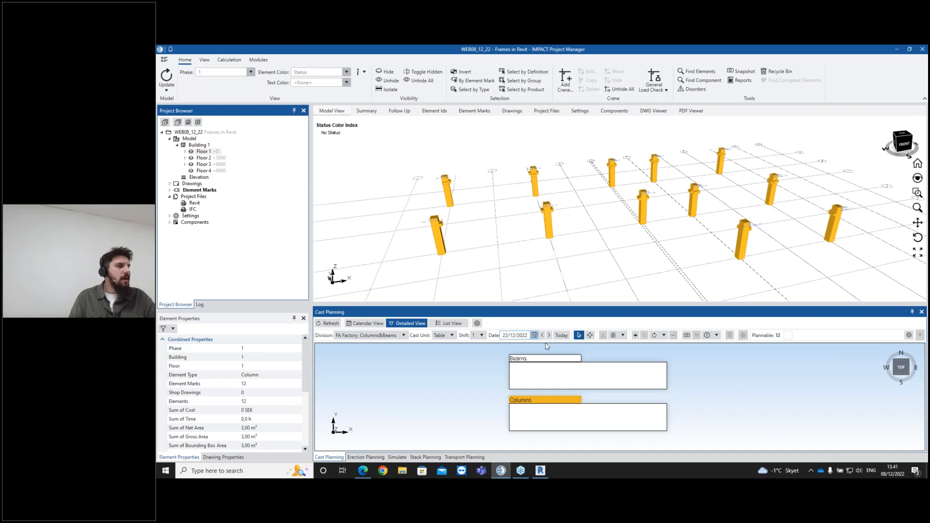
click(476, 323)
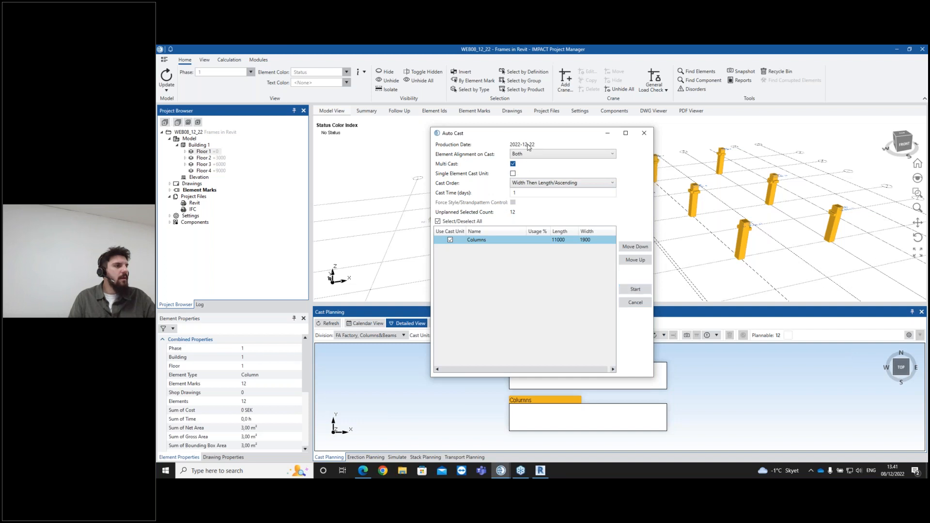
click(635, 290)
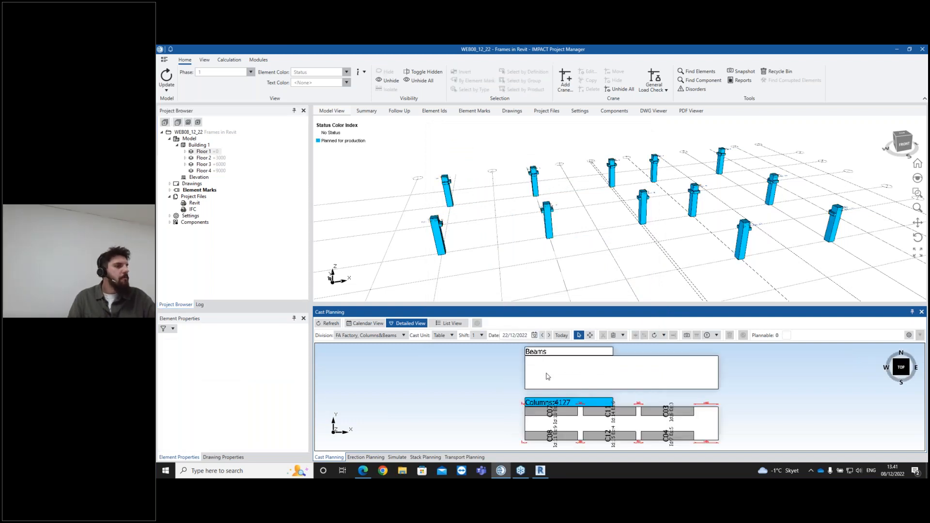
- Select a Floor 1 column and inspect its geometry and planning properties alongside the cast layout
scroll(563, 425, up, 3)
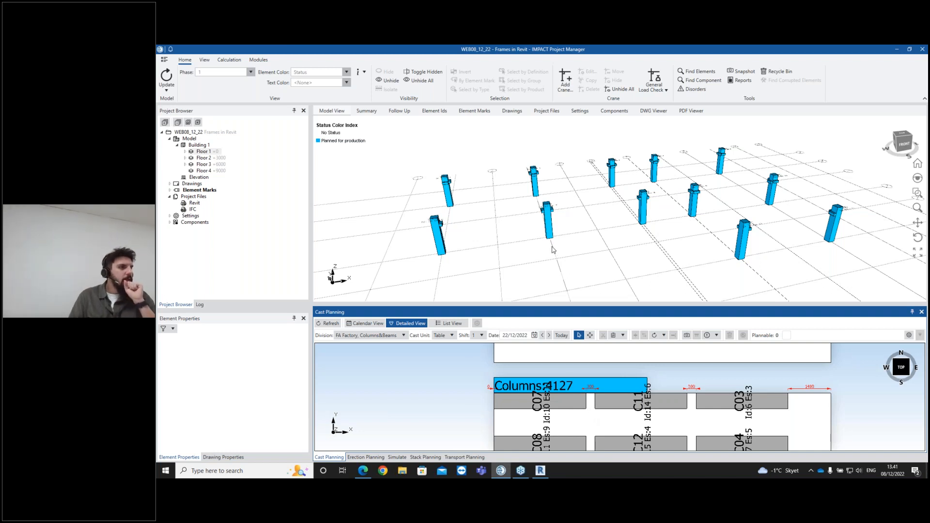
click(548, 214)
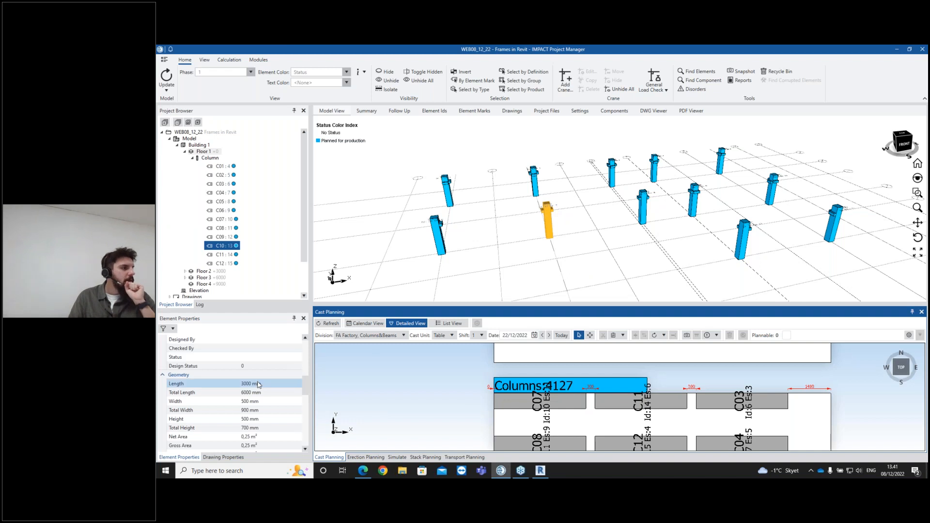
scroll(258, 385, down, 1)
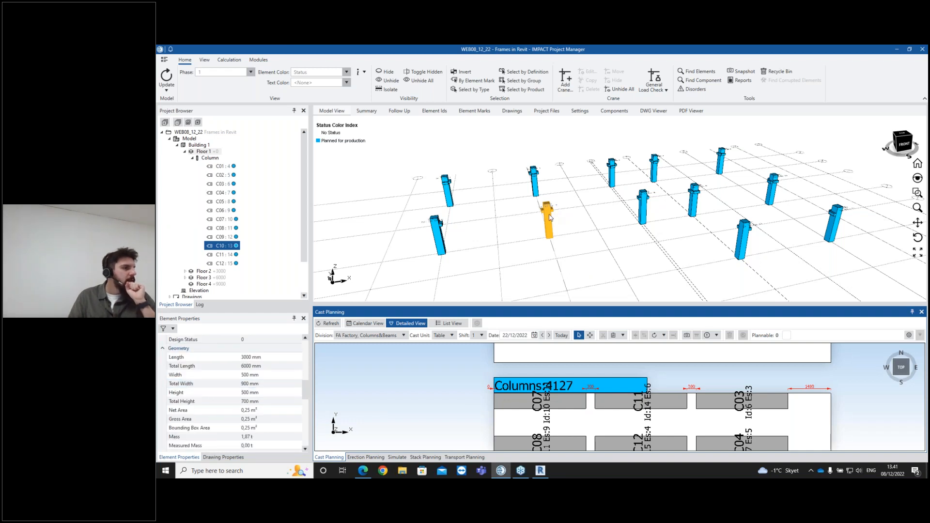
scroll(247, 366, down, 1)
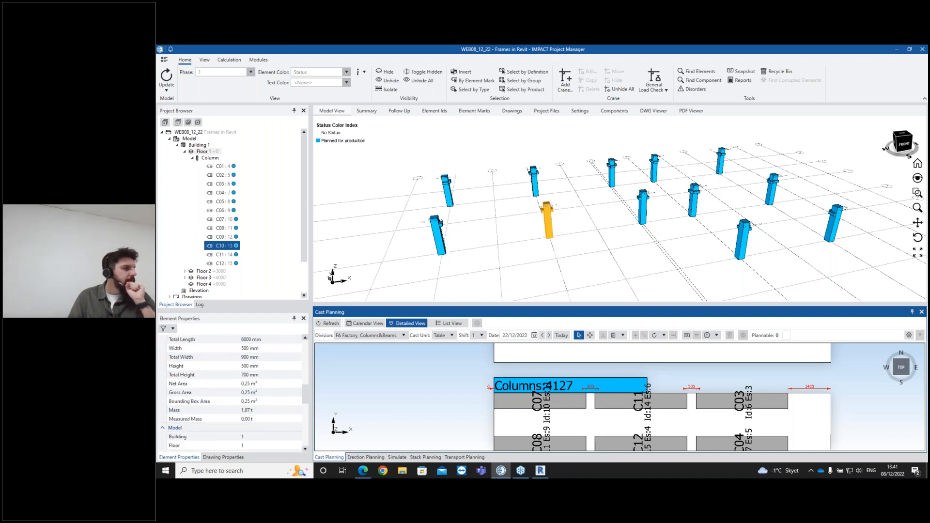
drag(265, 311, 266, 220)
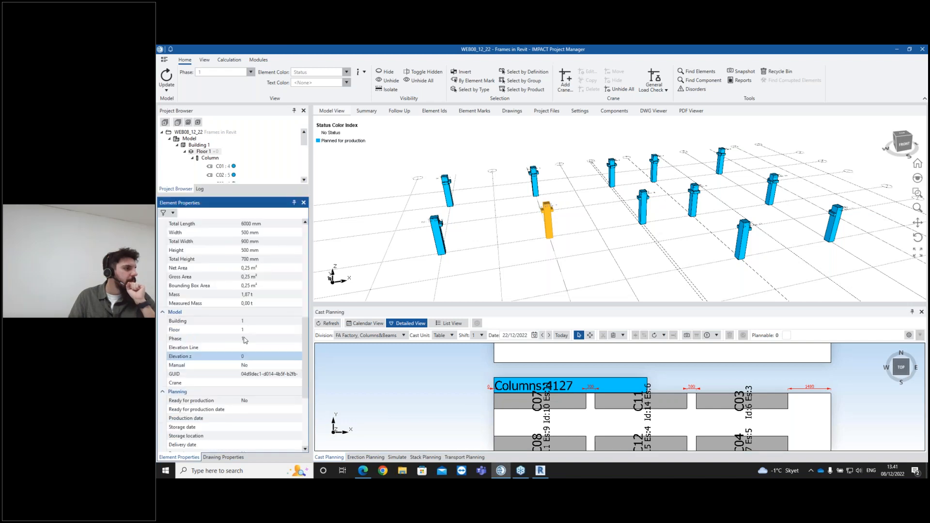
scroll(249, 291, up, 1)
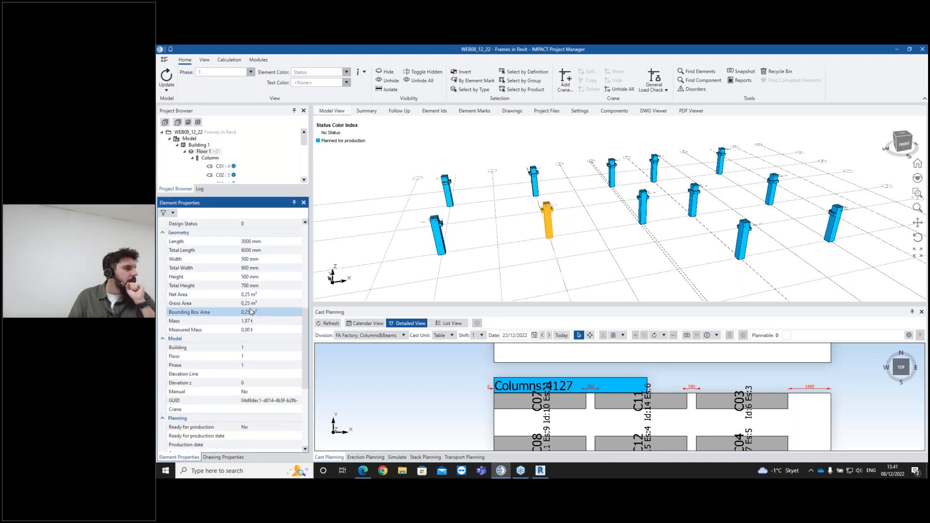
click(243, 259)
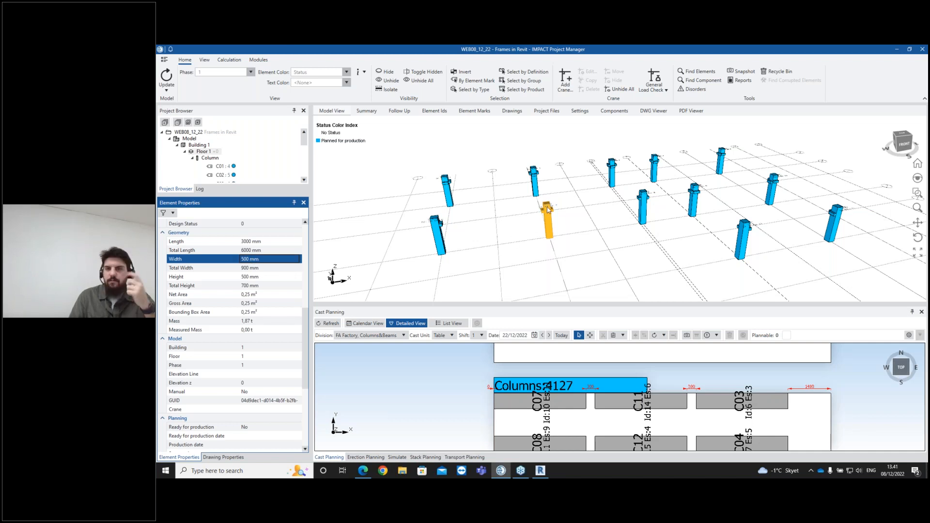
key(Down)
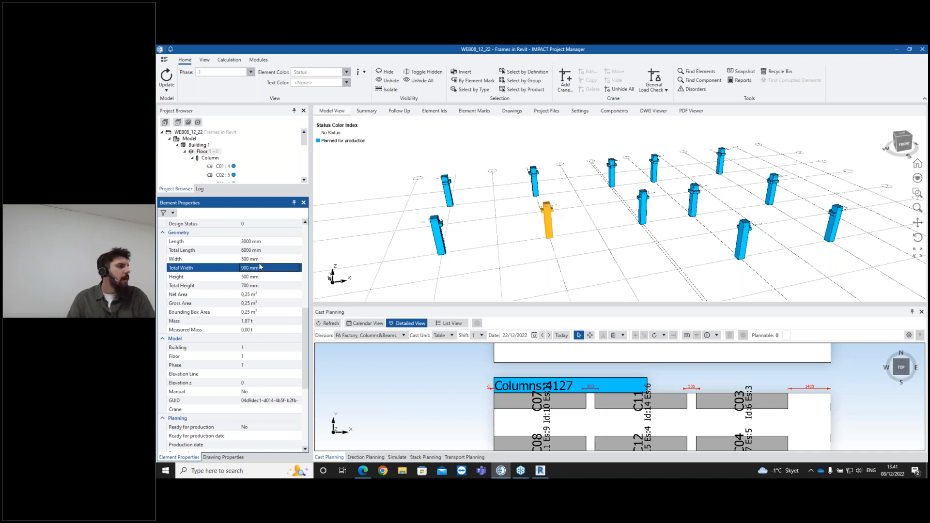
scroll(560, 428, down, 4)
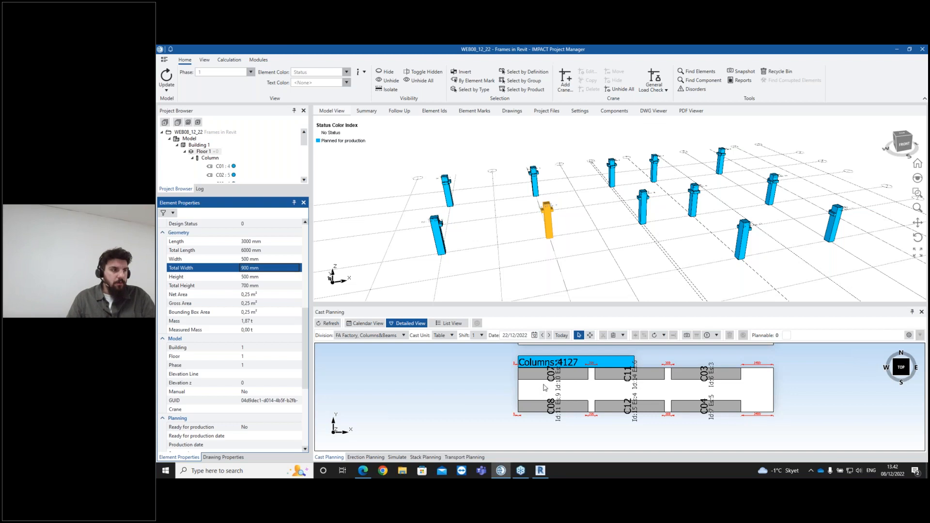
scroll(537, 400, down, 1)
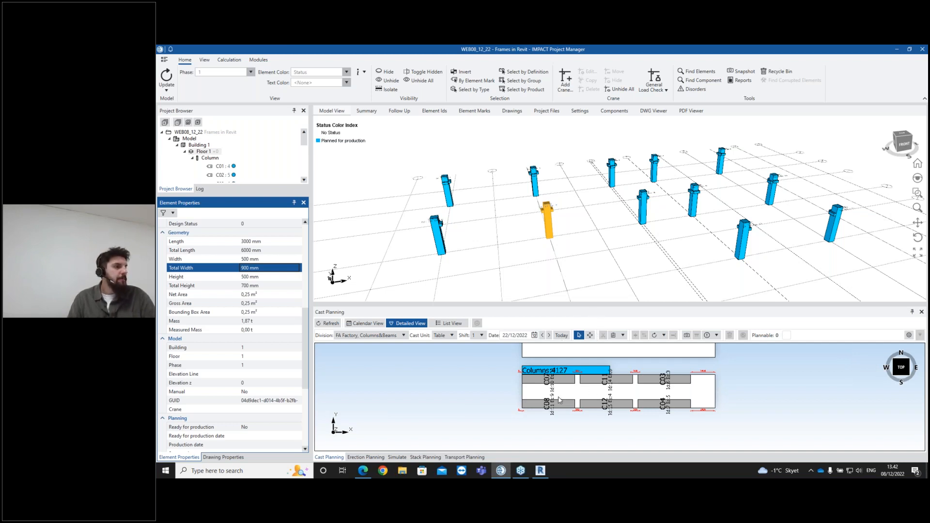
scroll(570, 400, down, 1)
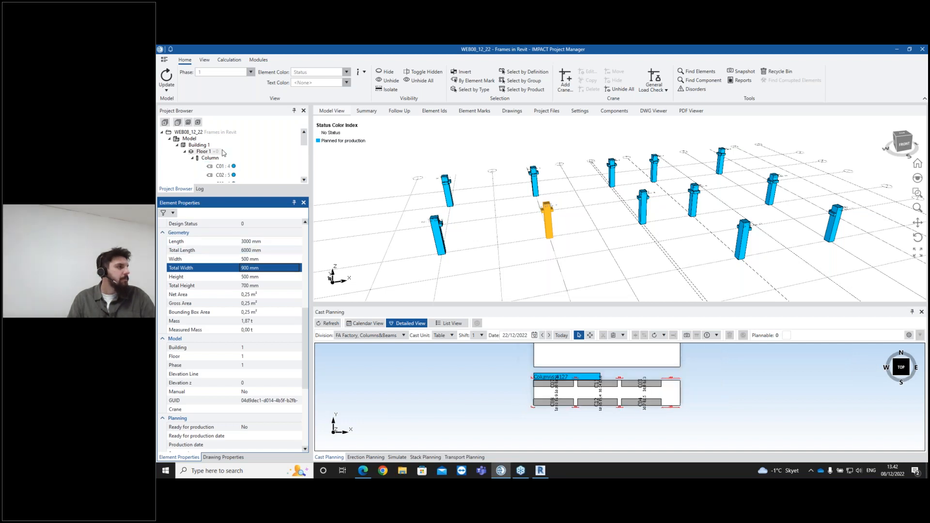
- Select all Floor 2 beams and auto-cast them into the Beams cast unit
click(195, 158)
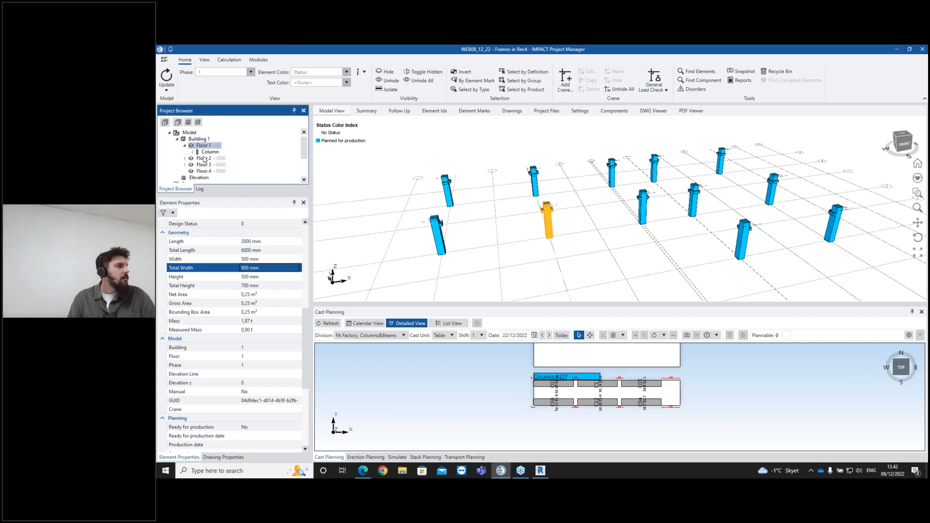
click(202, 159)
double_click(201, 159)
click(208, 165)
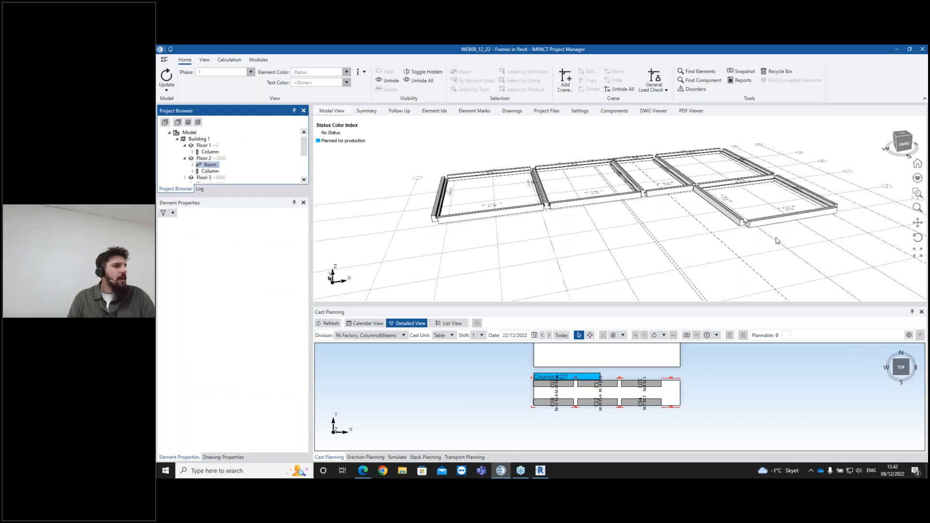
drag(861, 276, 533, 167)
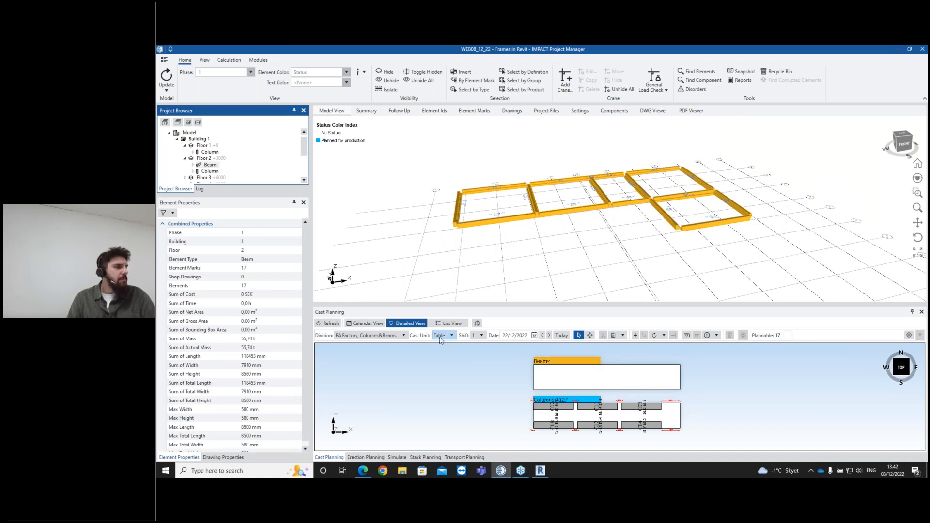
click(477, 323)
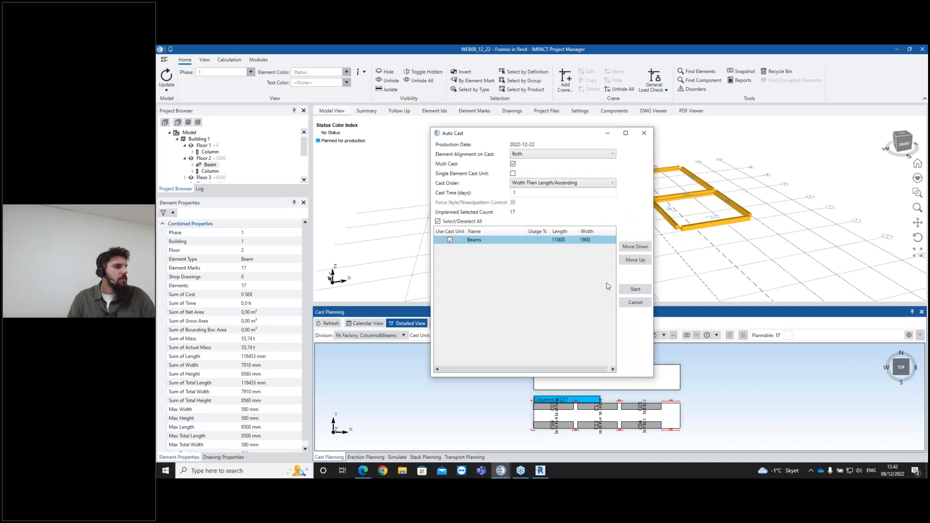
click(634, 289)
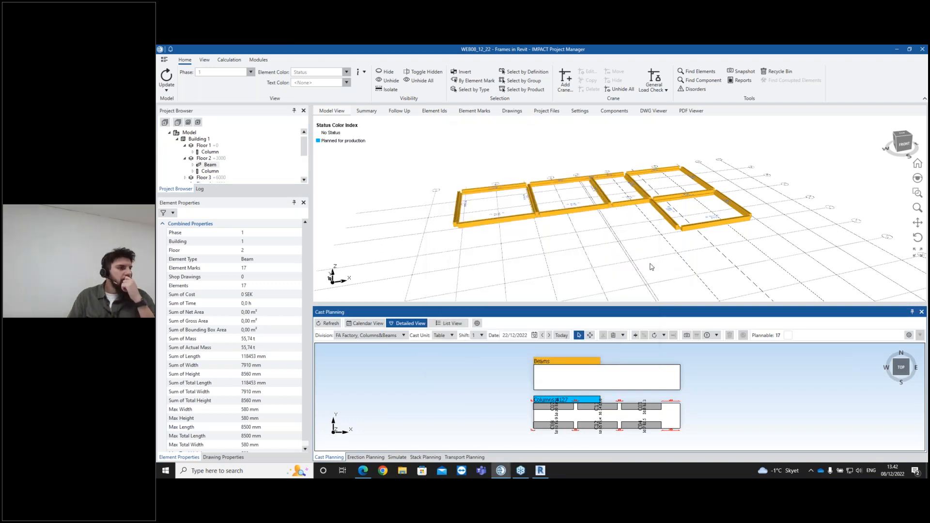
click(605, 265)
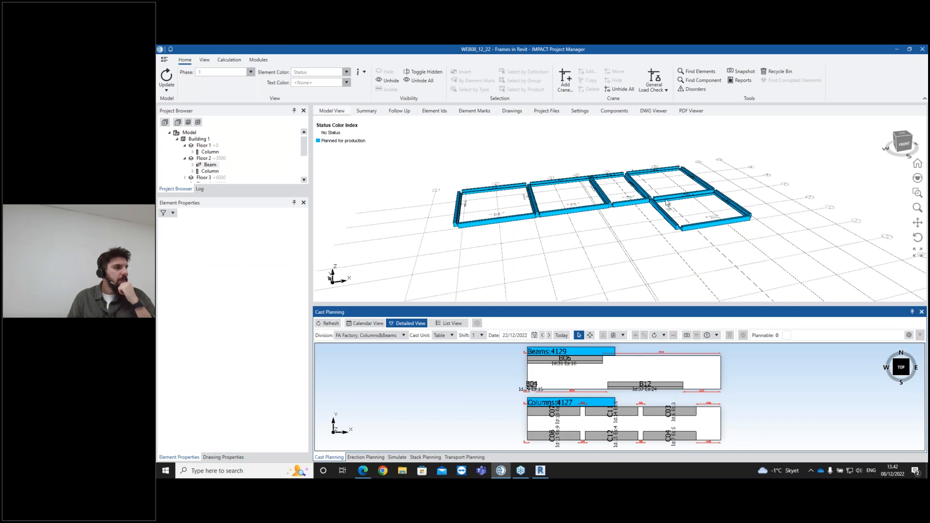
- Show the next day's casts and drag a Floor 3 beam into the Beams cast unit on 23/12/2022
click(549, 335)
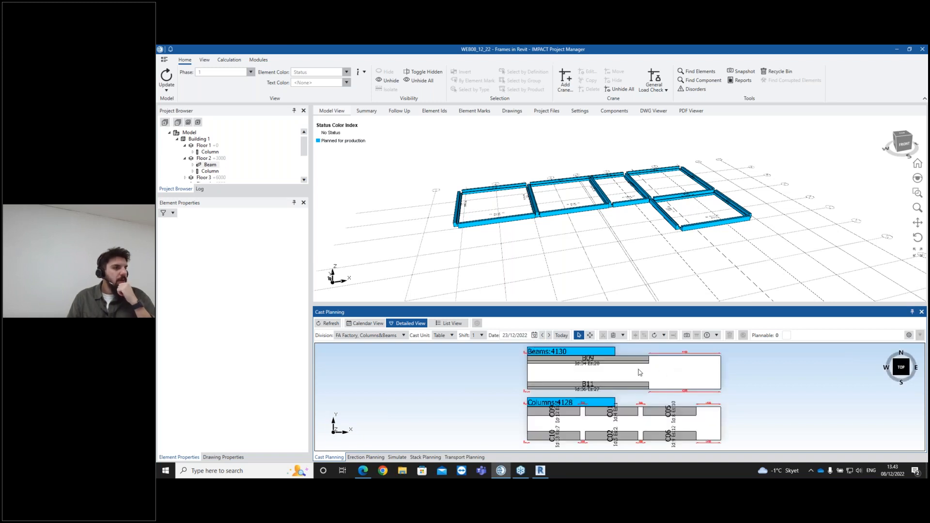
click(622, 359)
click(622, 385)
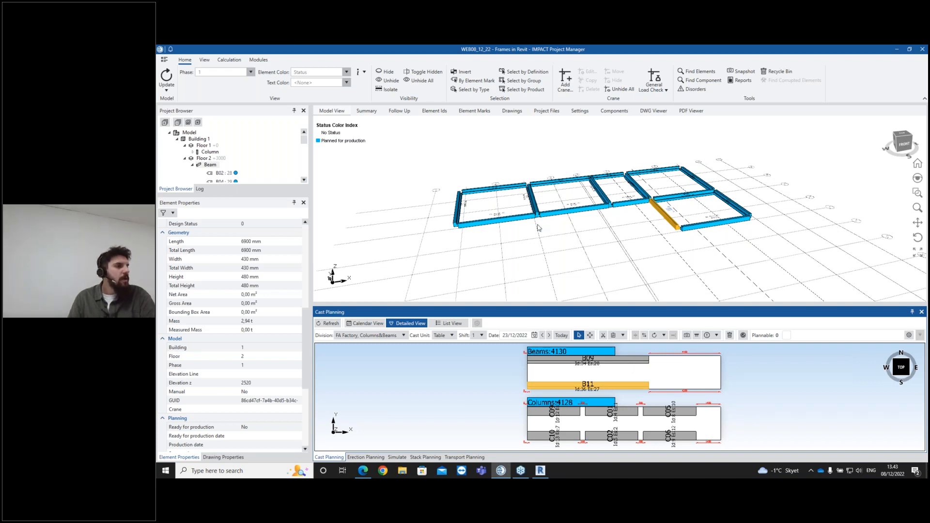
click(185, 159)
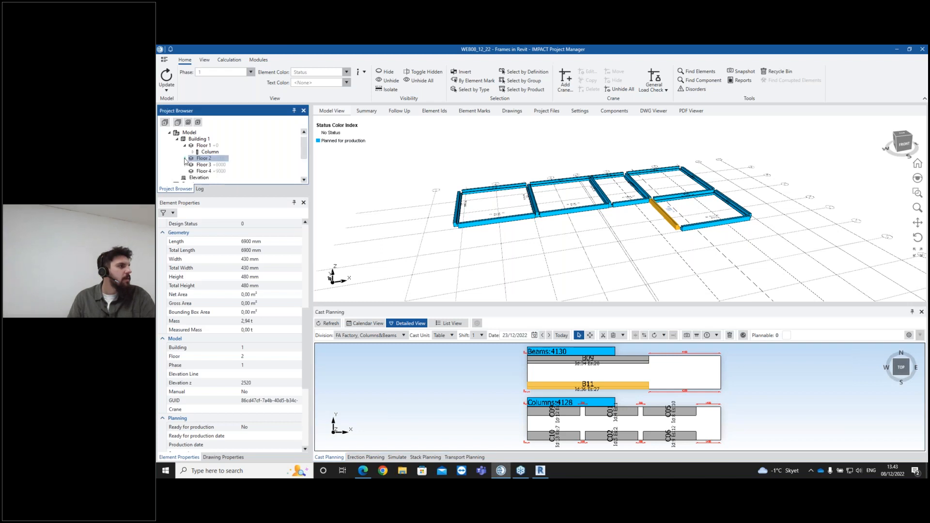
click(203, 165)
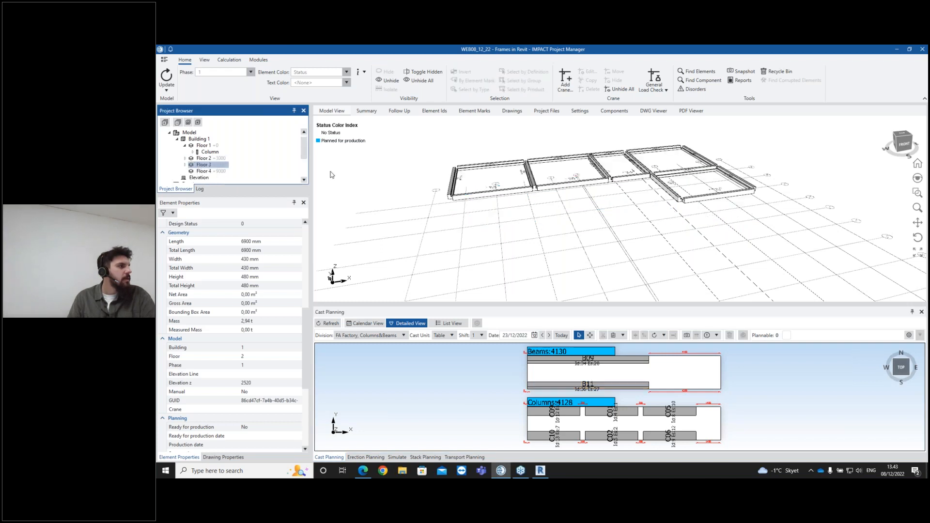
click(582, 189)
drag(575, 186, 576, 387)
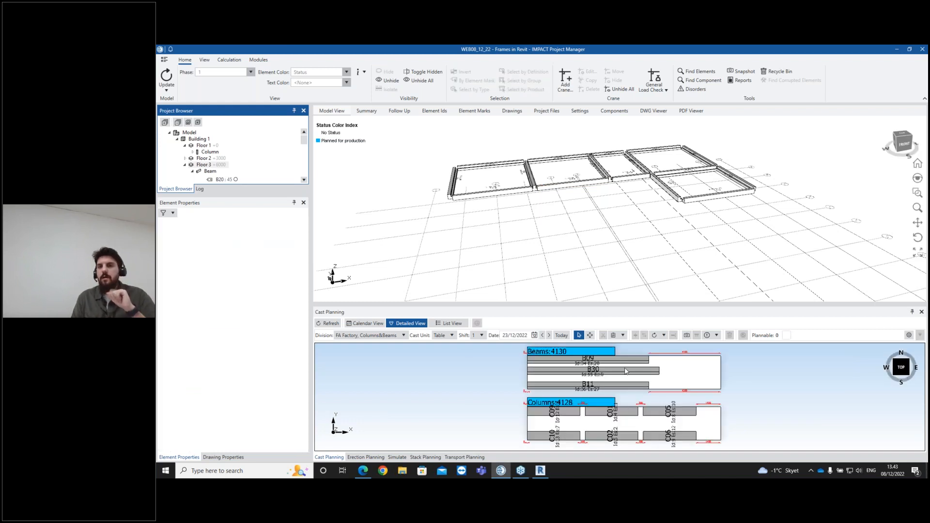
- Select the newly cast B30 beam and a Floor 1 column to check them in the model
click(624, 373)
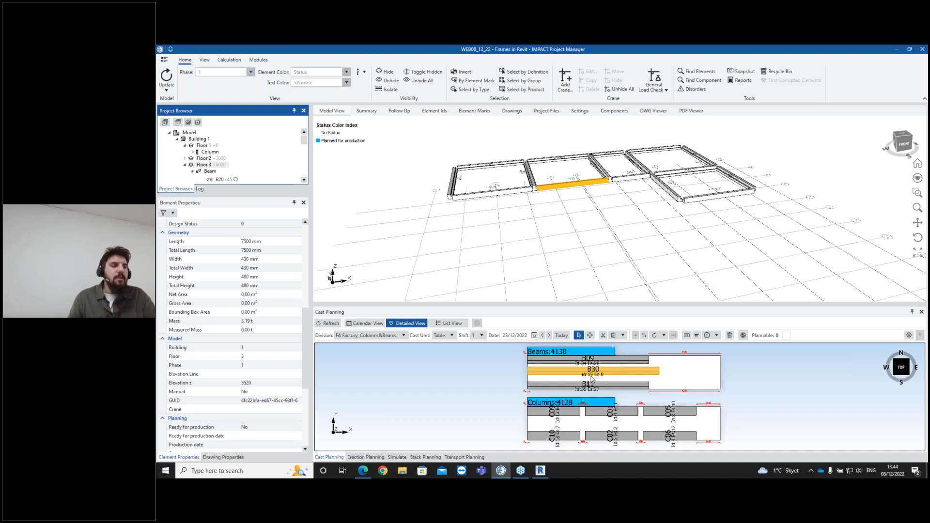
click(673, 382)
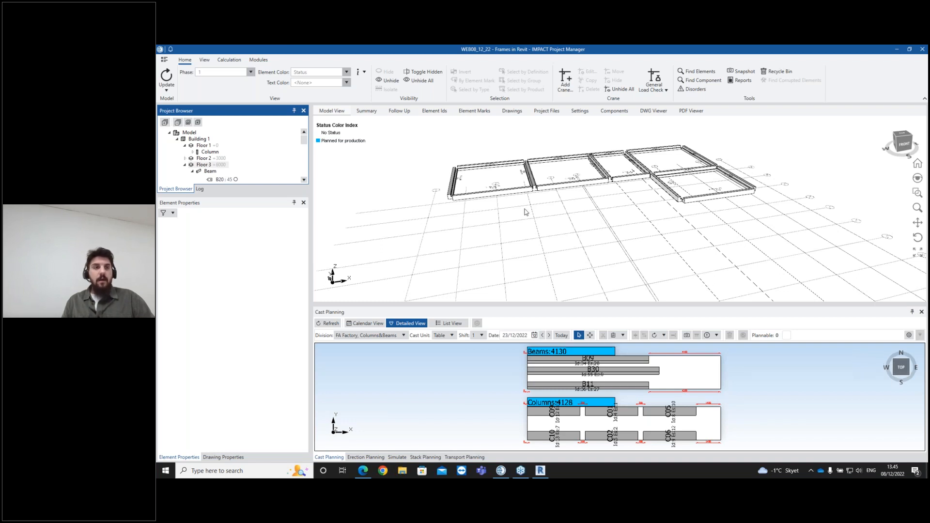
click(211, 152)
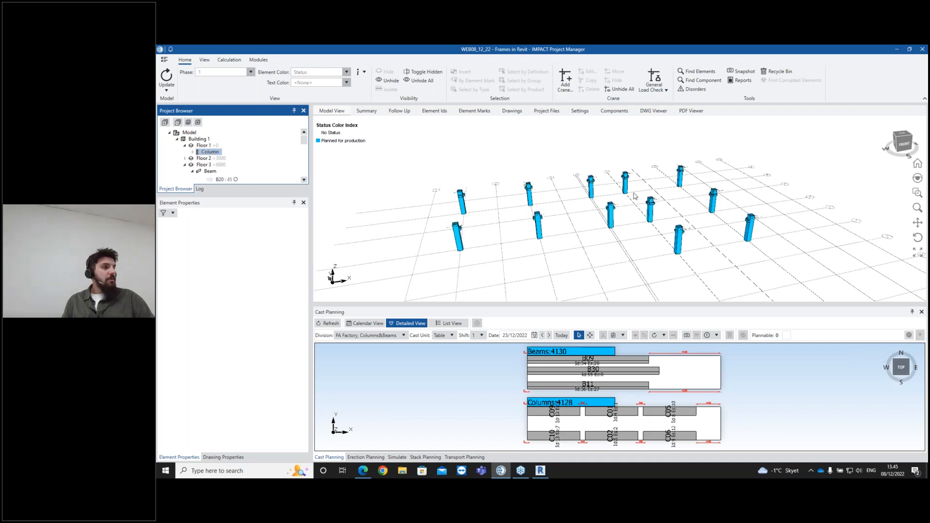
scroll(636, 196, up, 3)
click(687, 225)
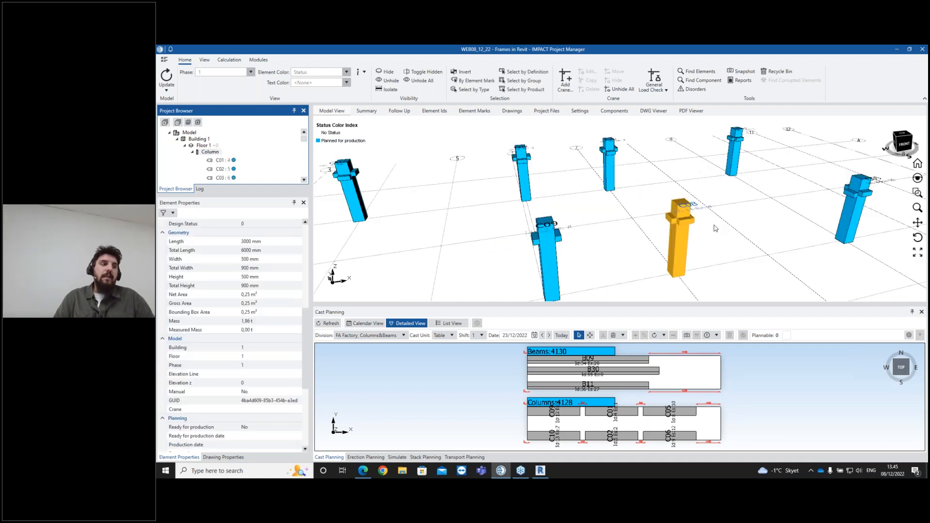
- Switch to Revit and open the Level 2 structural plan to review the beams
click(540, 470)
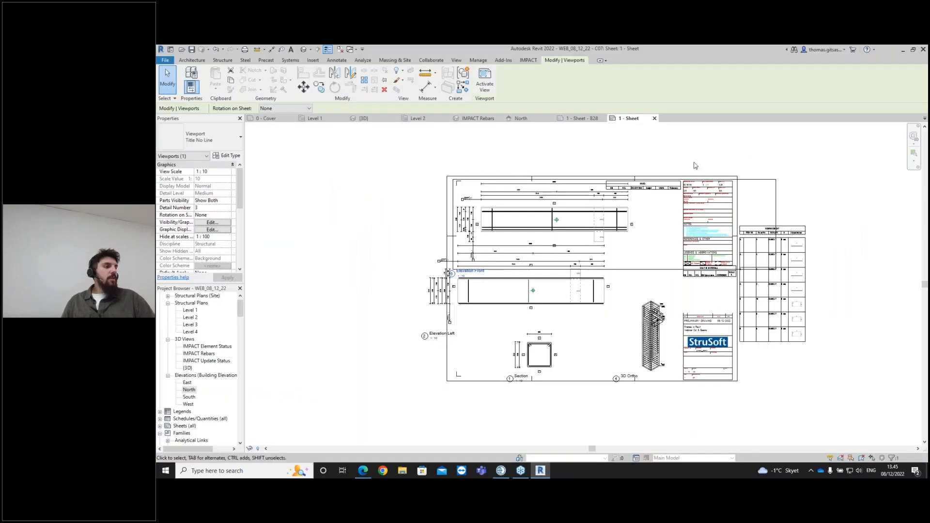
click(423, 120)
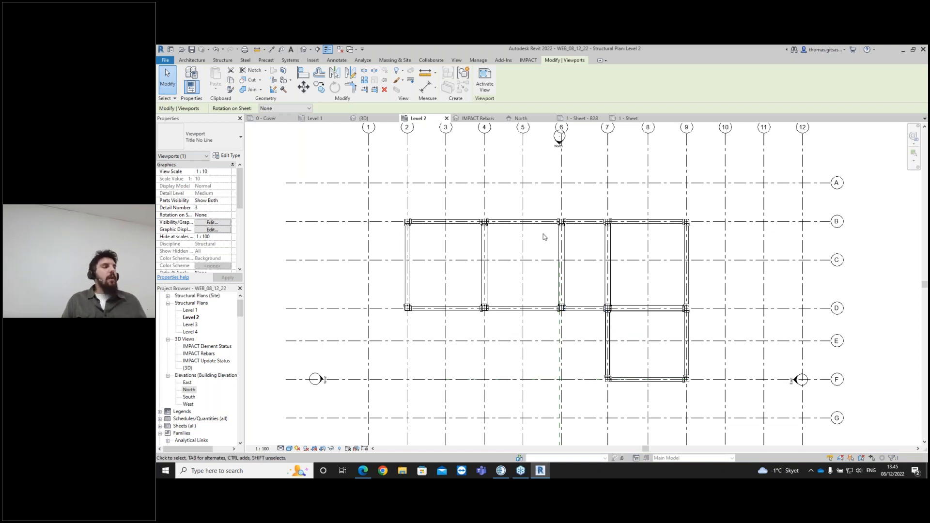
scroll(552, 236, up, 2)
middle_drag(457, 334, 469, 307)
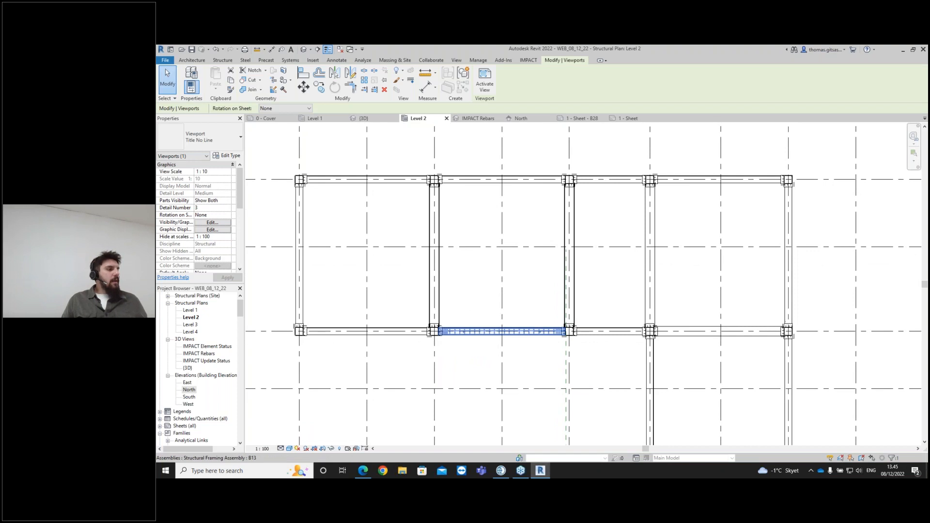
click(191, 369)
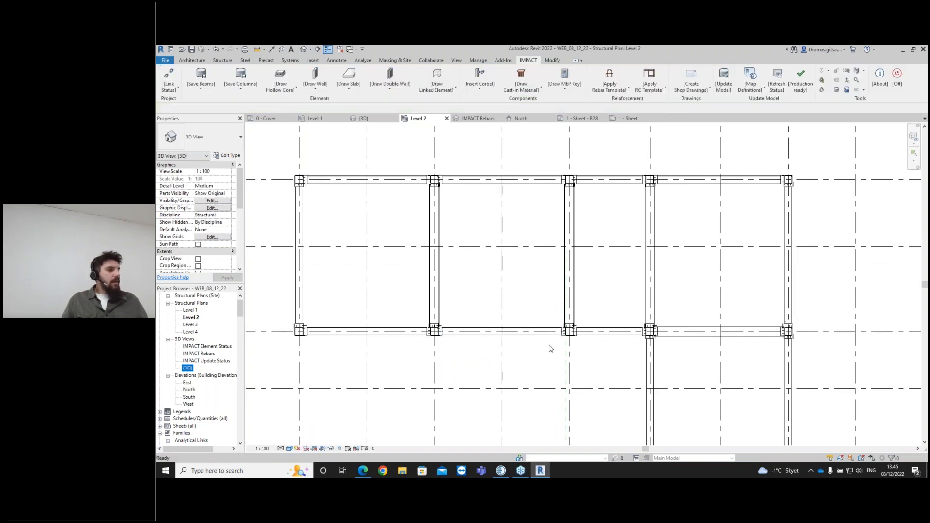
- Open the 3D view and orbit around the frame to inspect the beams and columns
double_click(188, 368)
shift+middle_drag(567, 344, 287, 371)
scroll(647, 405, up, 2)
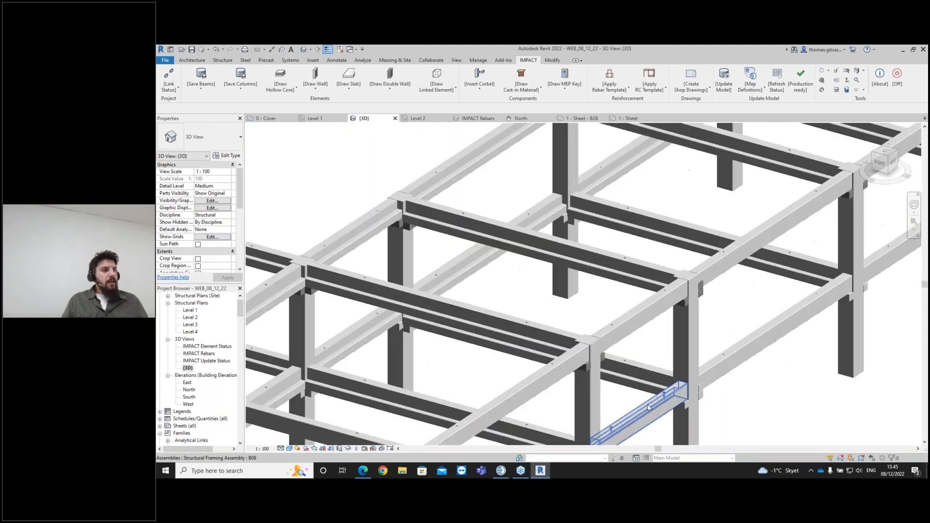
scroll(699, 402, down, 1)
shift+middle_drag(633, 380, 772, 377)
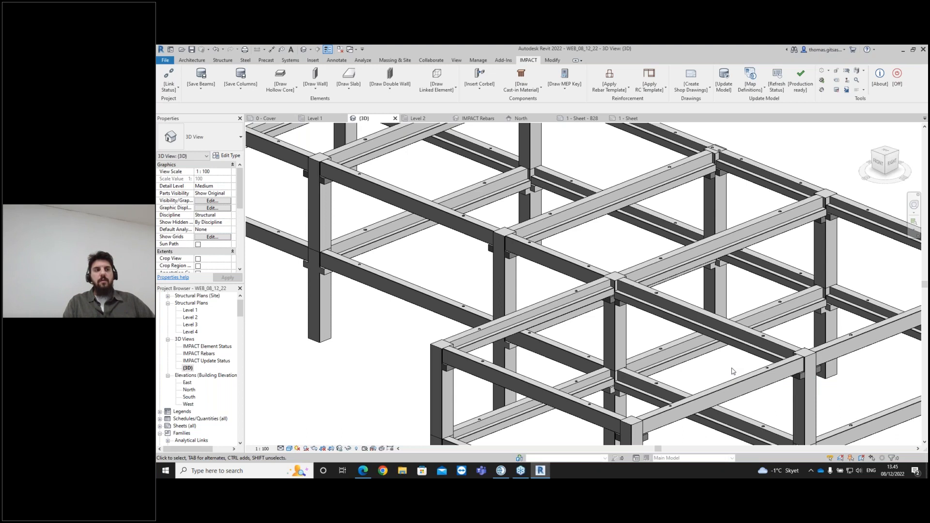
- Switch to IMPACT Project Manager and open the Element Marks list
click(501, 470)
scroll(559, 425, up, 3)
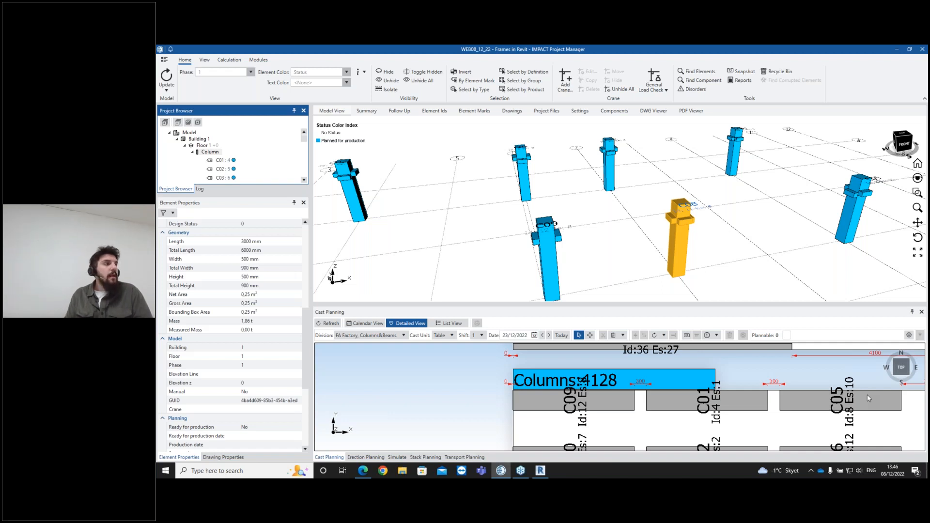
click(445, 111)
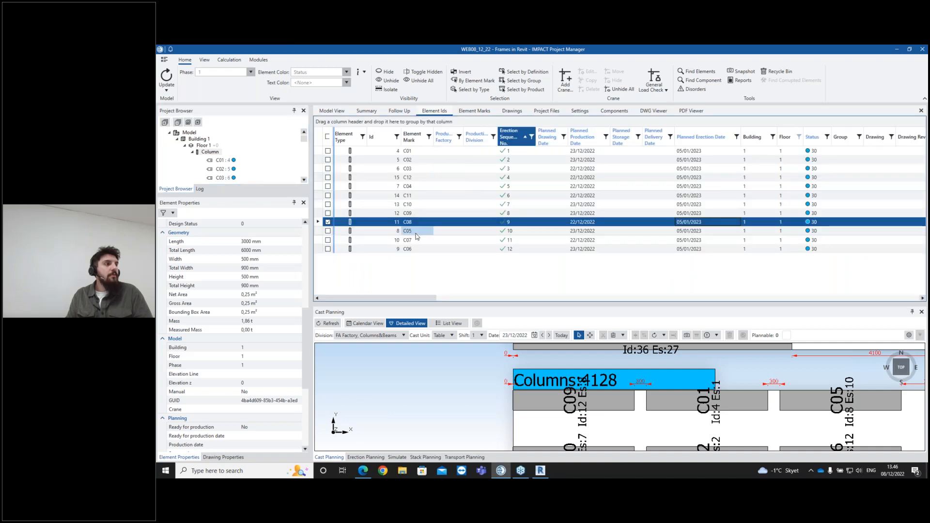
click(462, 111)
- Select beam marks B02 to B06 and open the Set Product dialog, closing it without changes
drag(414, 151, 410, 187)
right_click(413, 170)
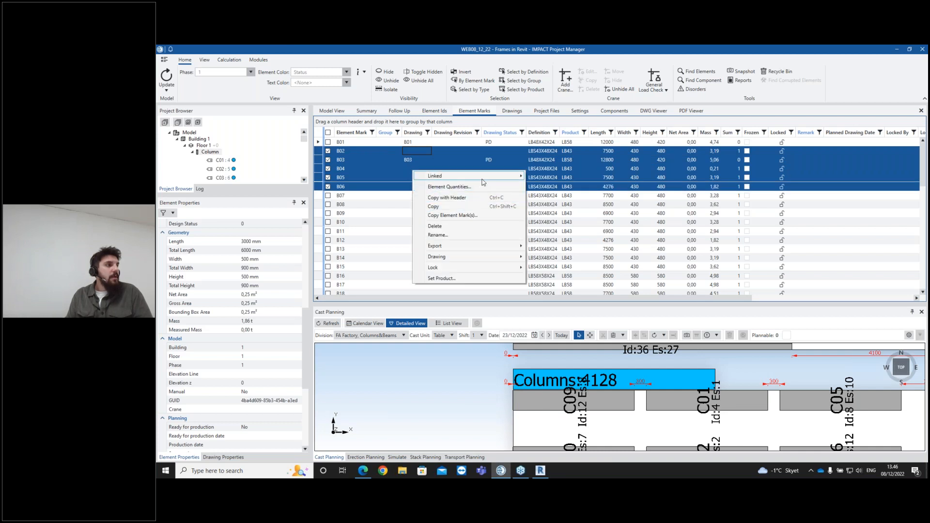
mouse_move(484, 176)
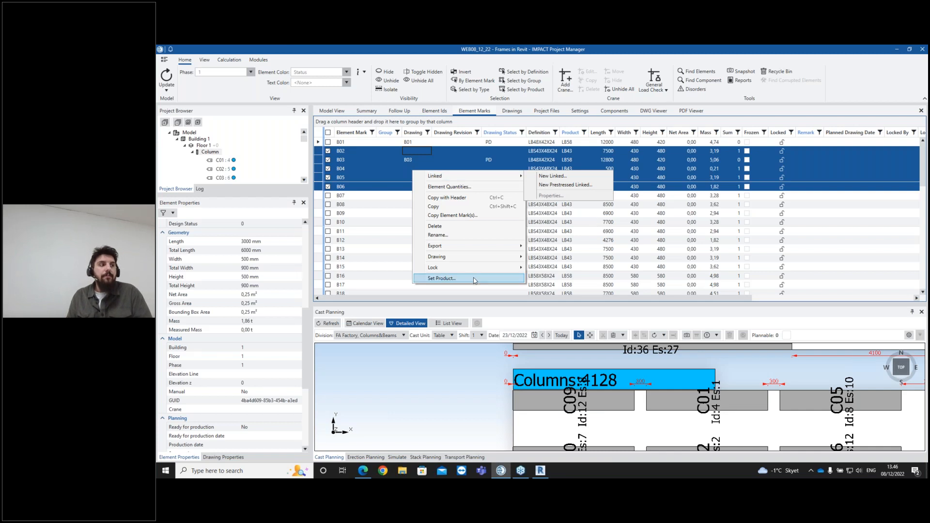
click(450, 278)
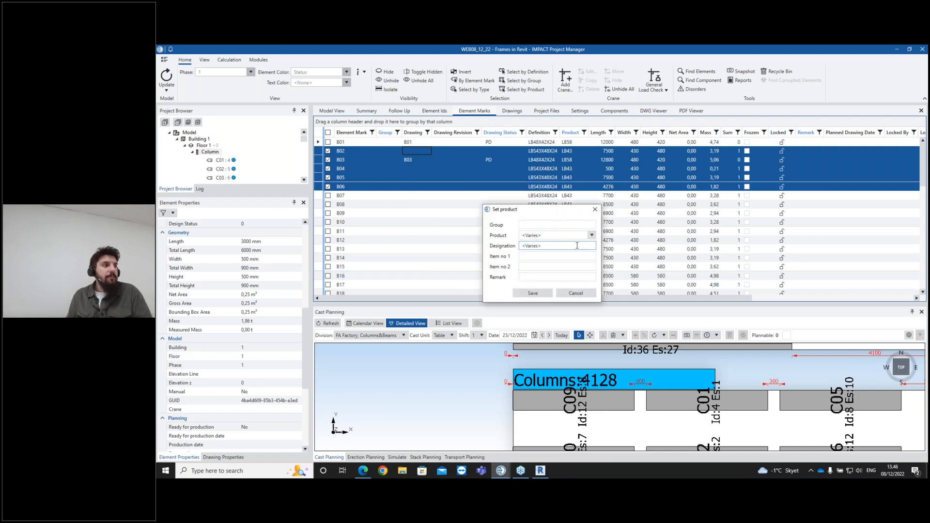
click(595, 210)
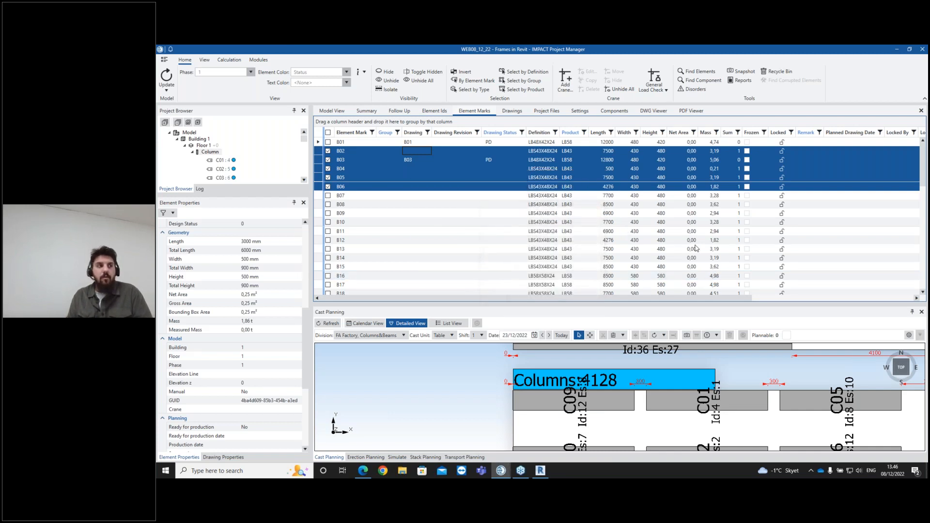